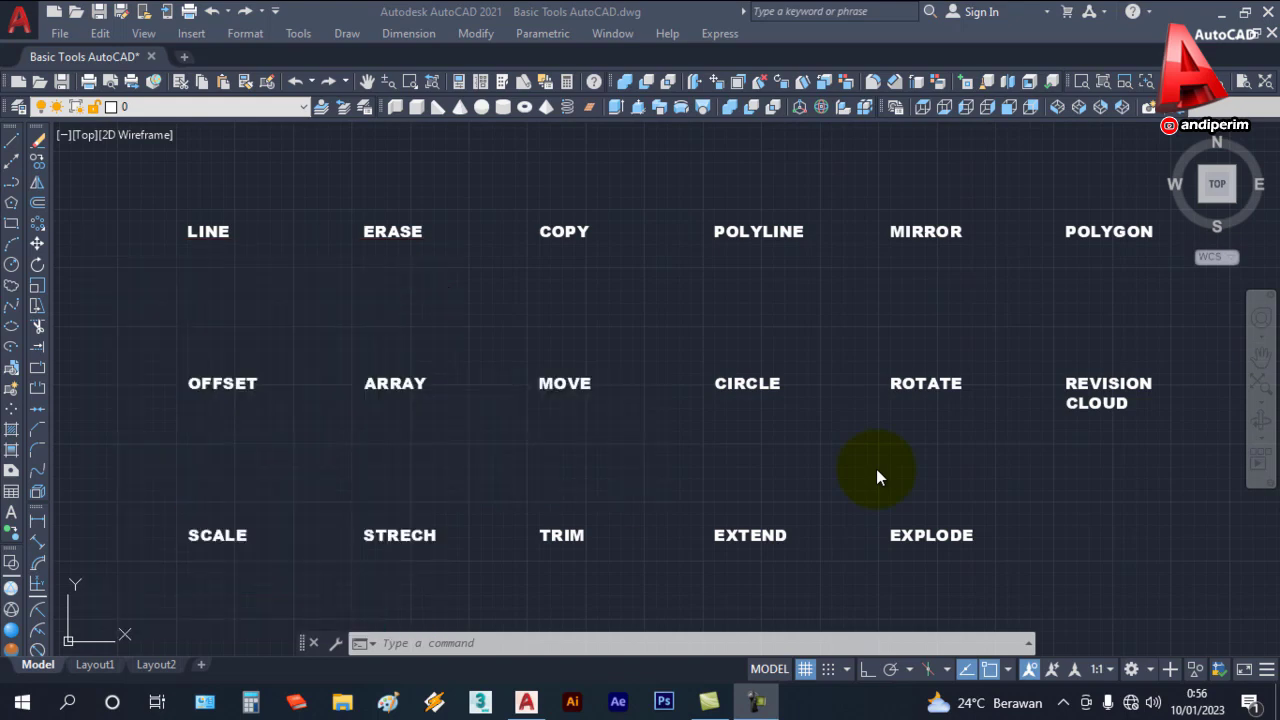
Step: Switch on every object snap mode in Object Snap Settings, then bring the LINE label into view
right_click(992, 672)
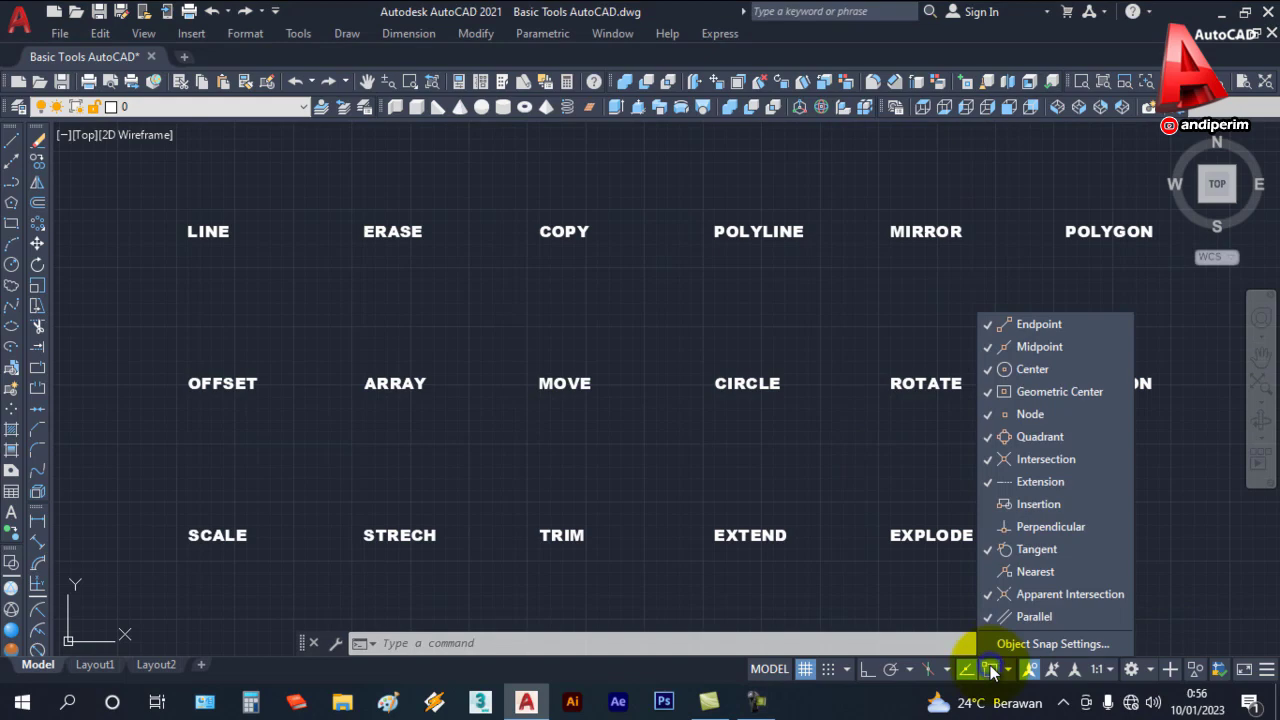
left_click(1042, 645)
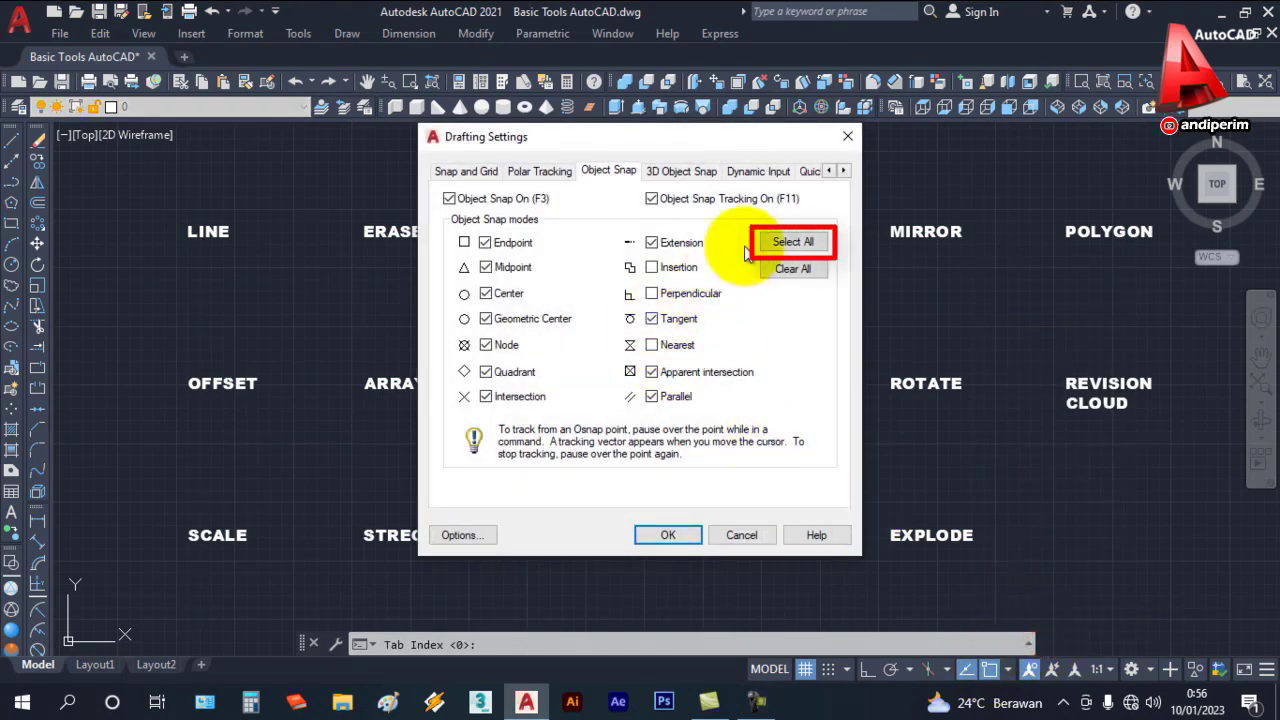
left_click(784, 241)
left_click(684, 534)
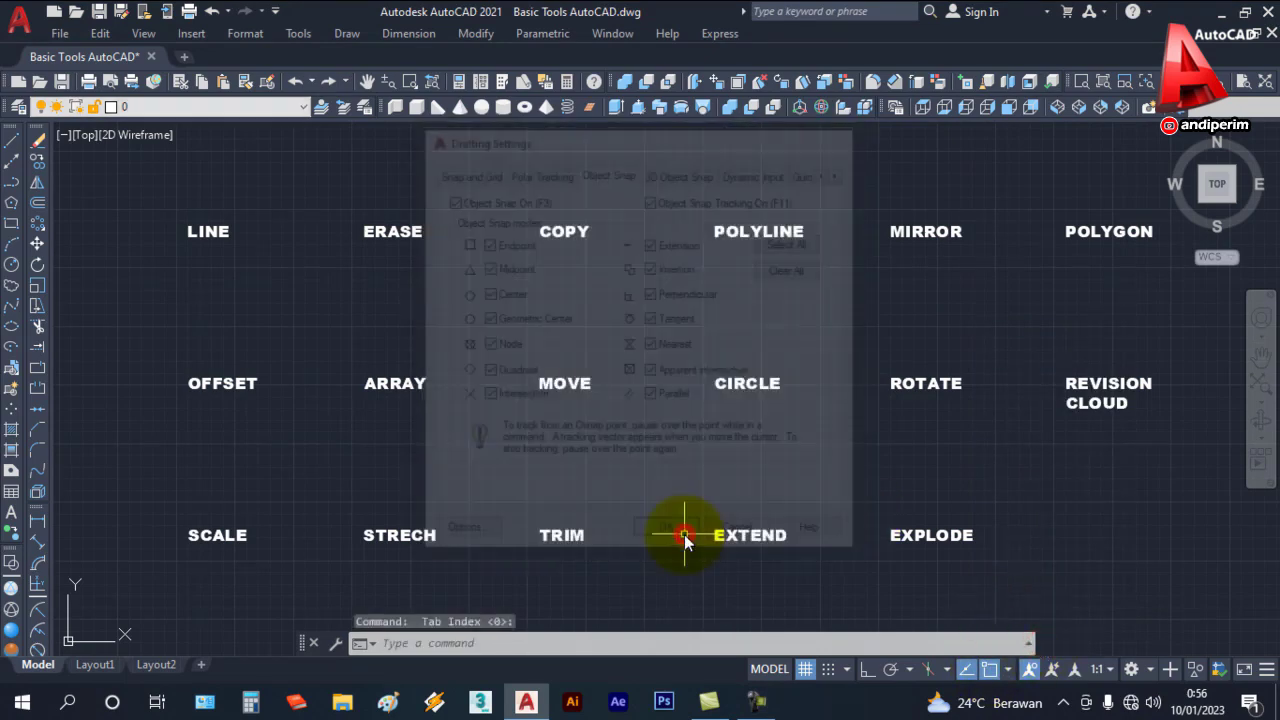
middle_click_drag(249, 306, 529, 496)
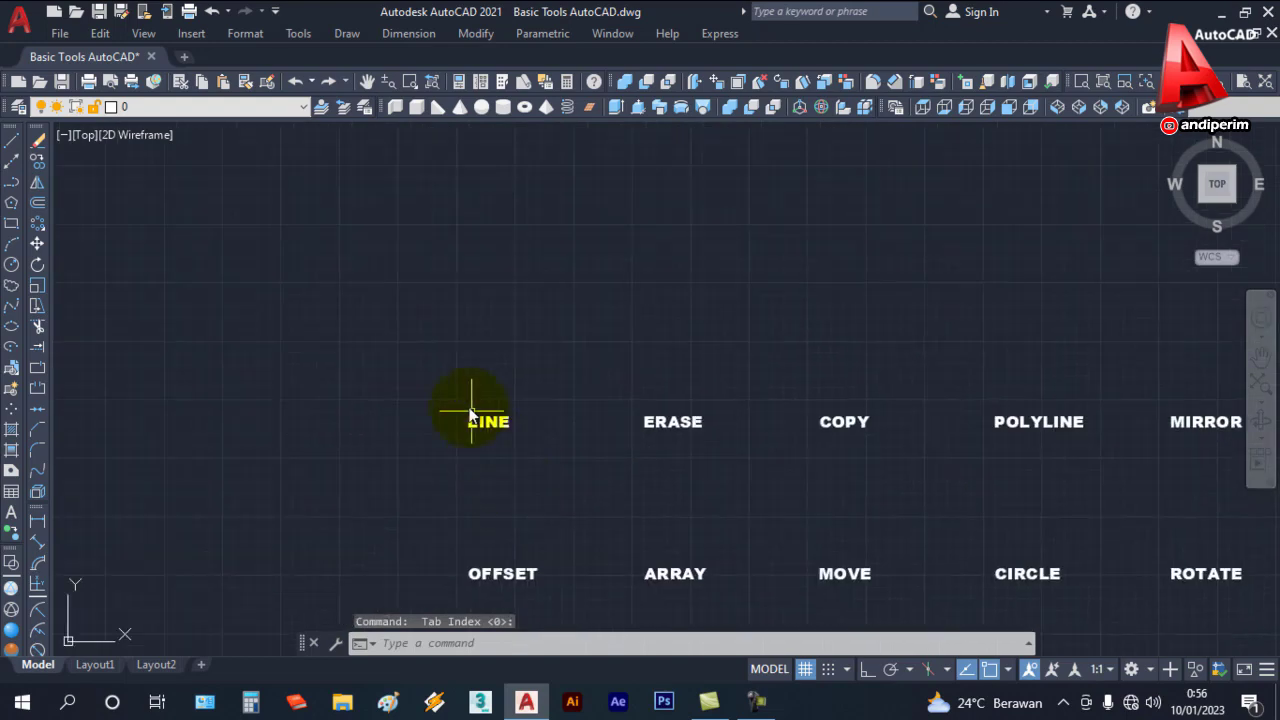
Step: Draw a single slanted line above the LINE label
scroll(470, 410, "up", 4)
scroll(470, 405, "up", 2)
scroll(531, 360, "down", 2)
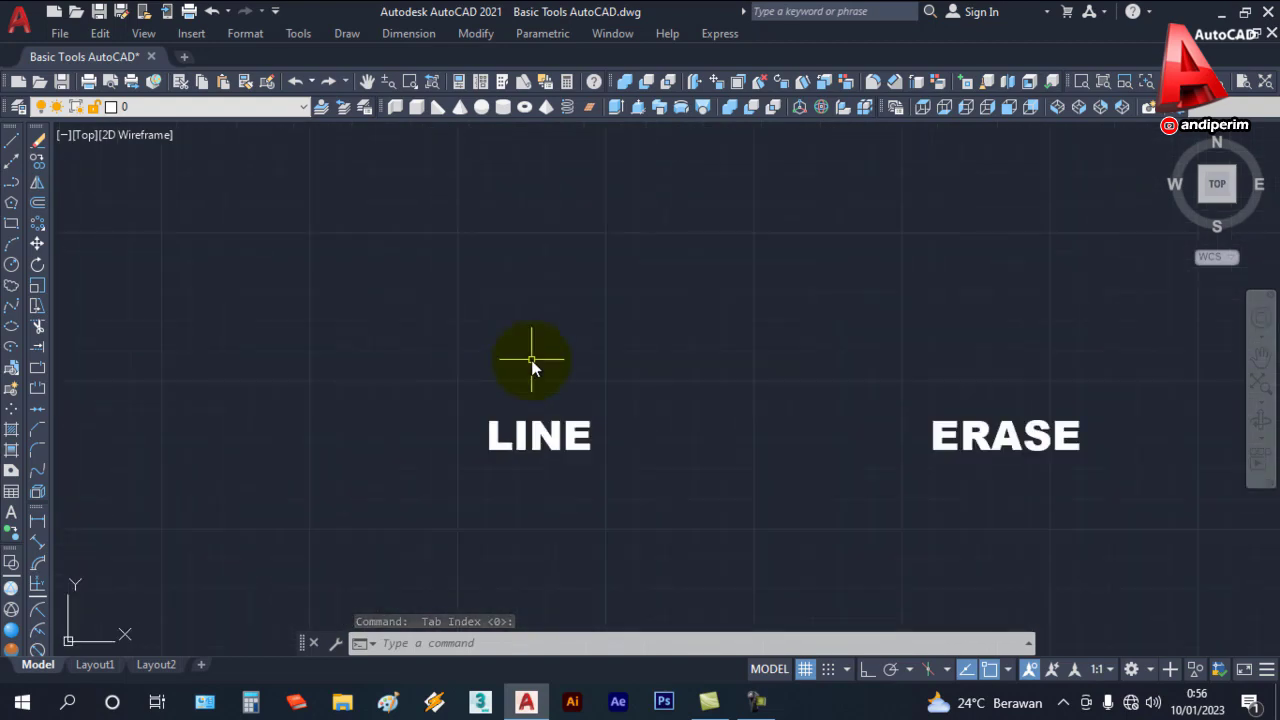
middle_click_drag(531, 360, 546, 442)
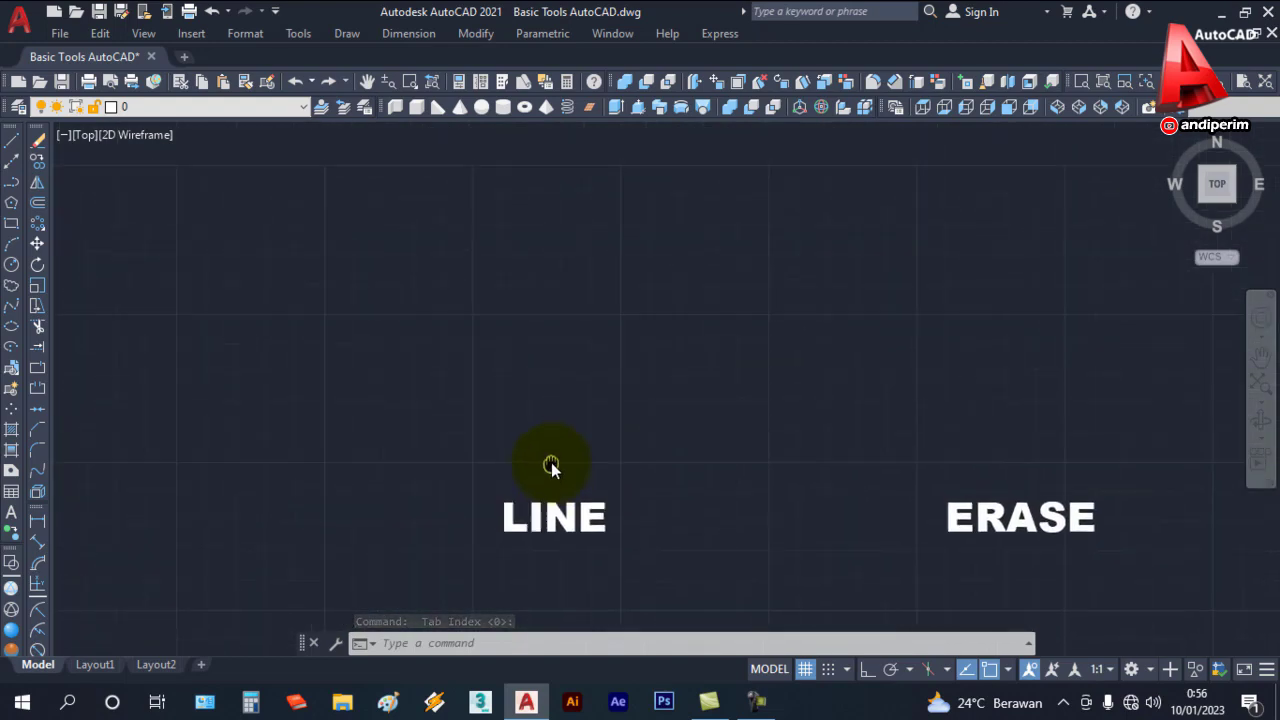
left_click(11, 142)
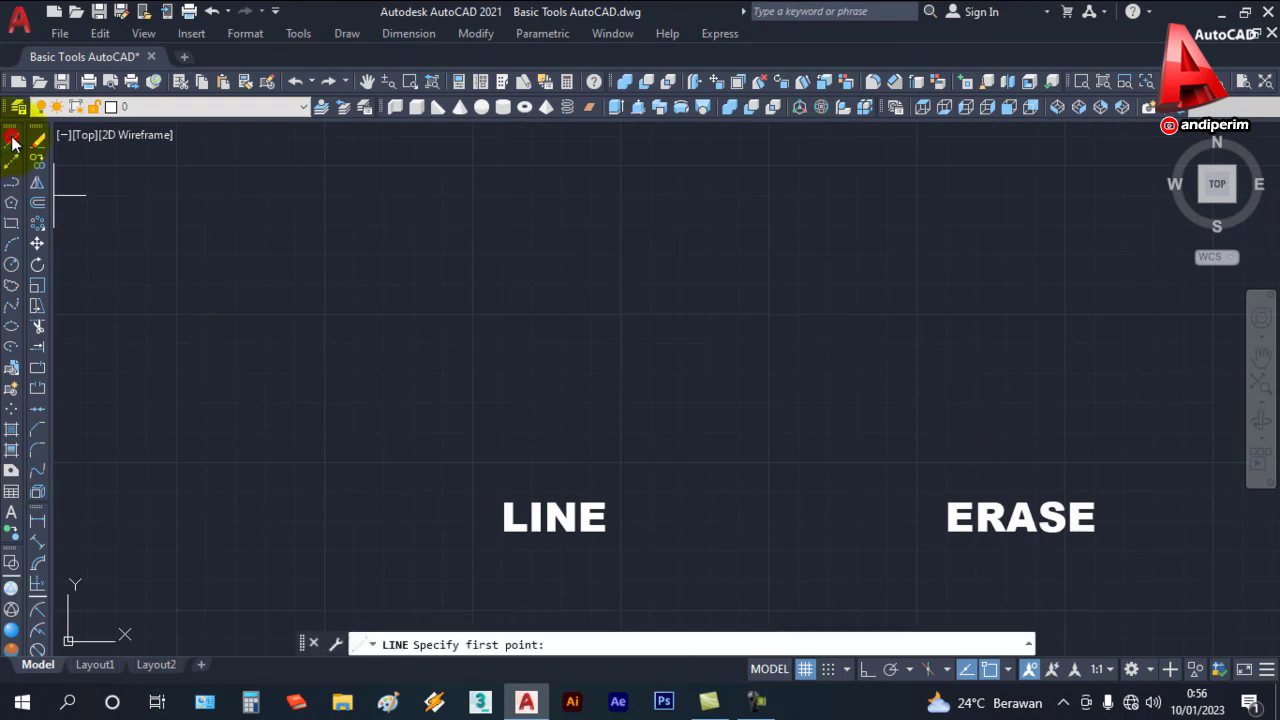
left_click(311, 197)
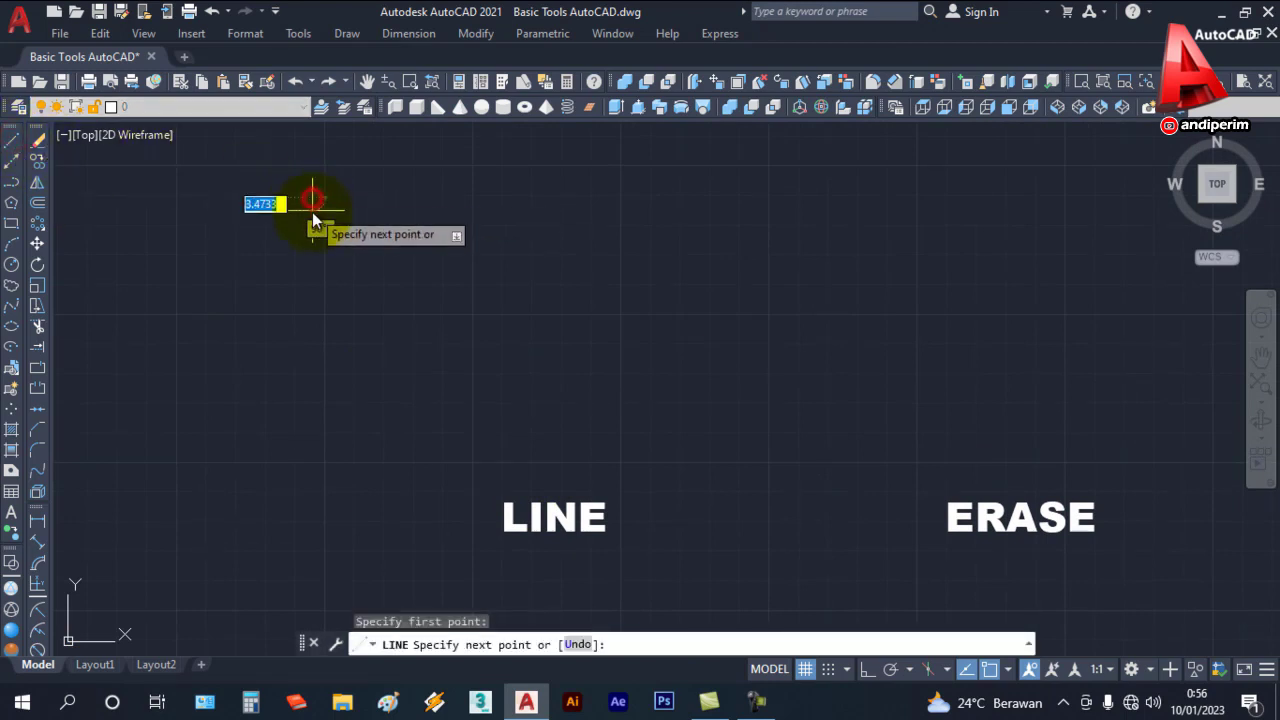
left_click(327, 477)
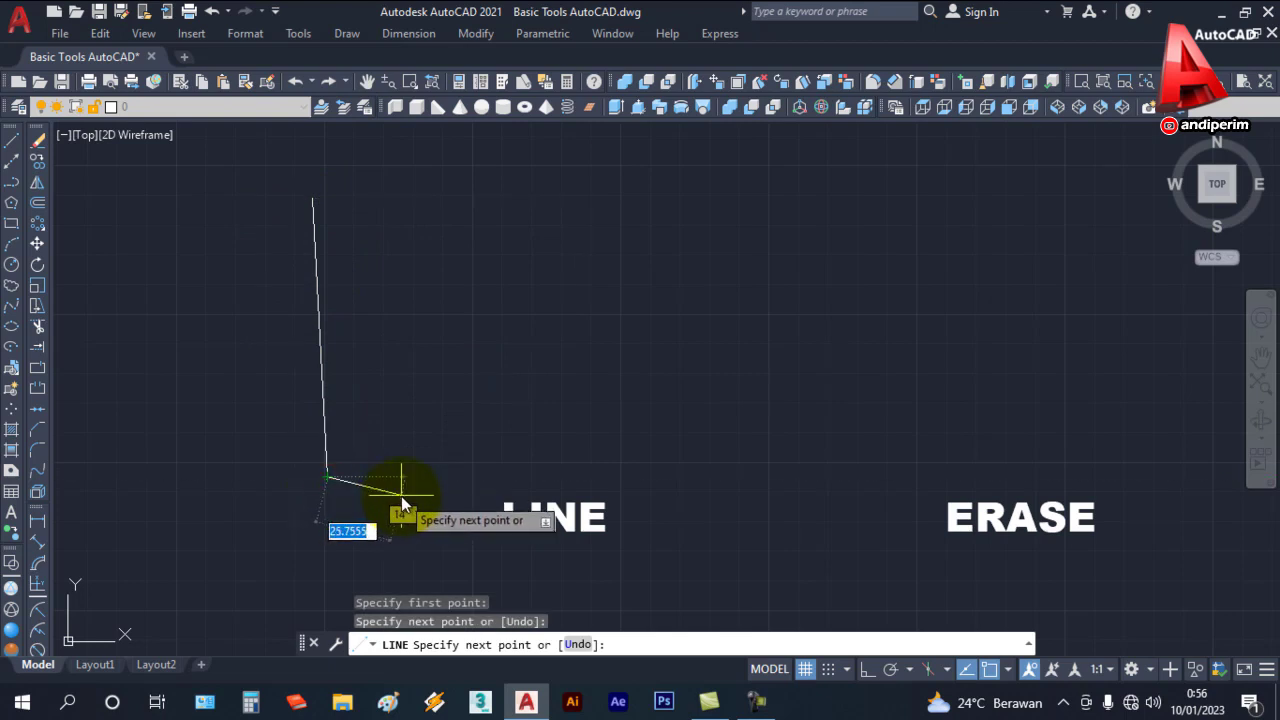
key("Escape")
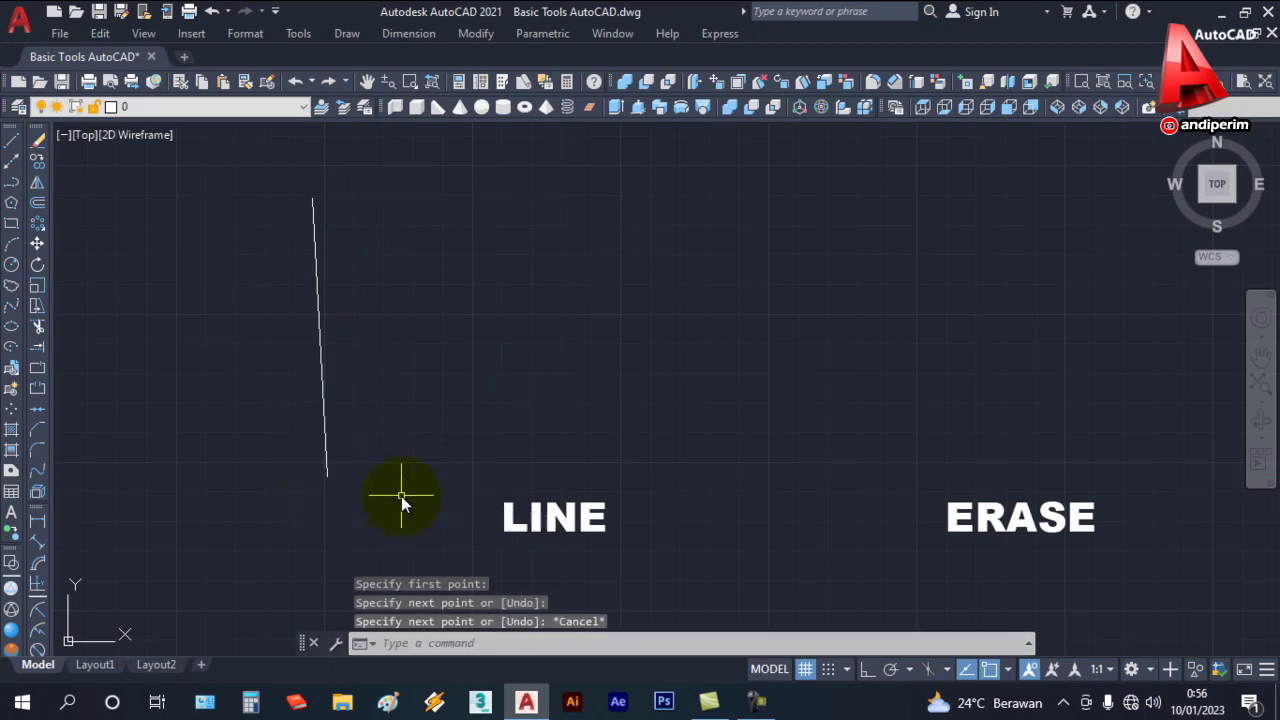
Step: Draw a closed five-sided outline of lines beside the slanted line
left_click(11, 141)
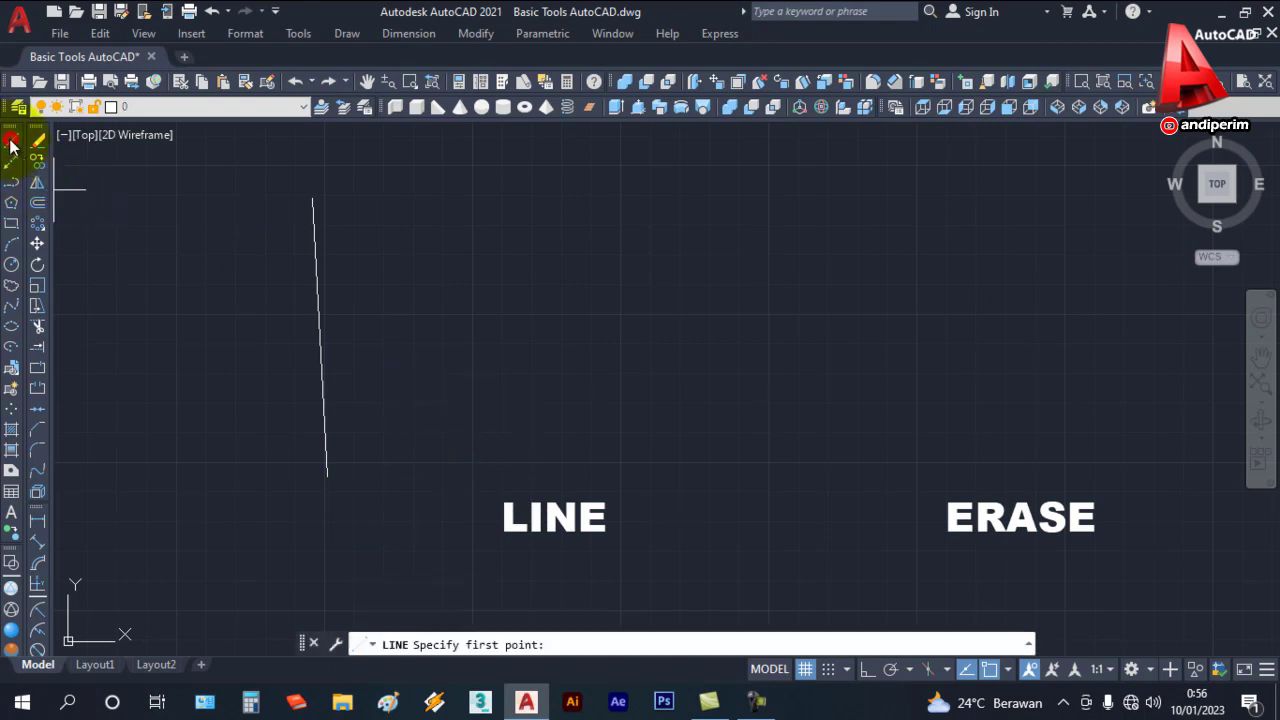
left_click(385, 195)
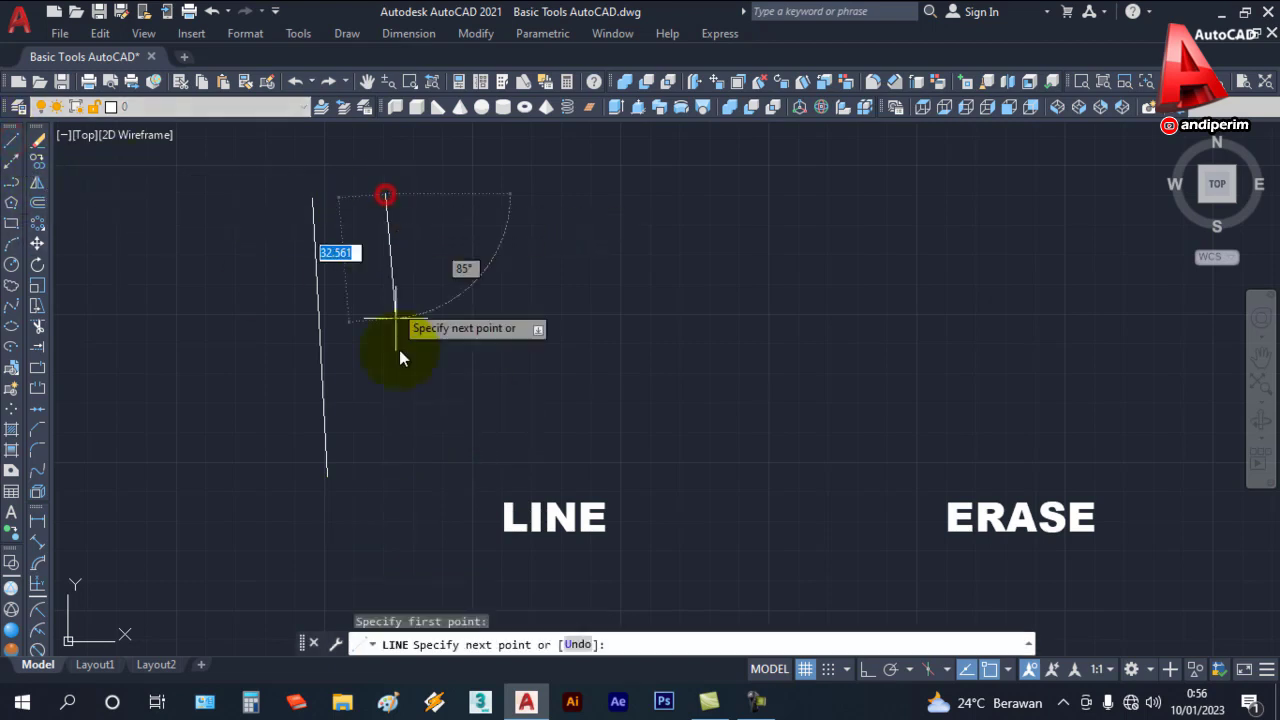
left_click(404, 494)
left_click(581, 472)
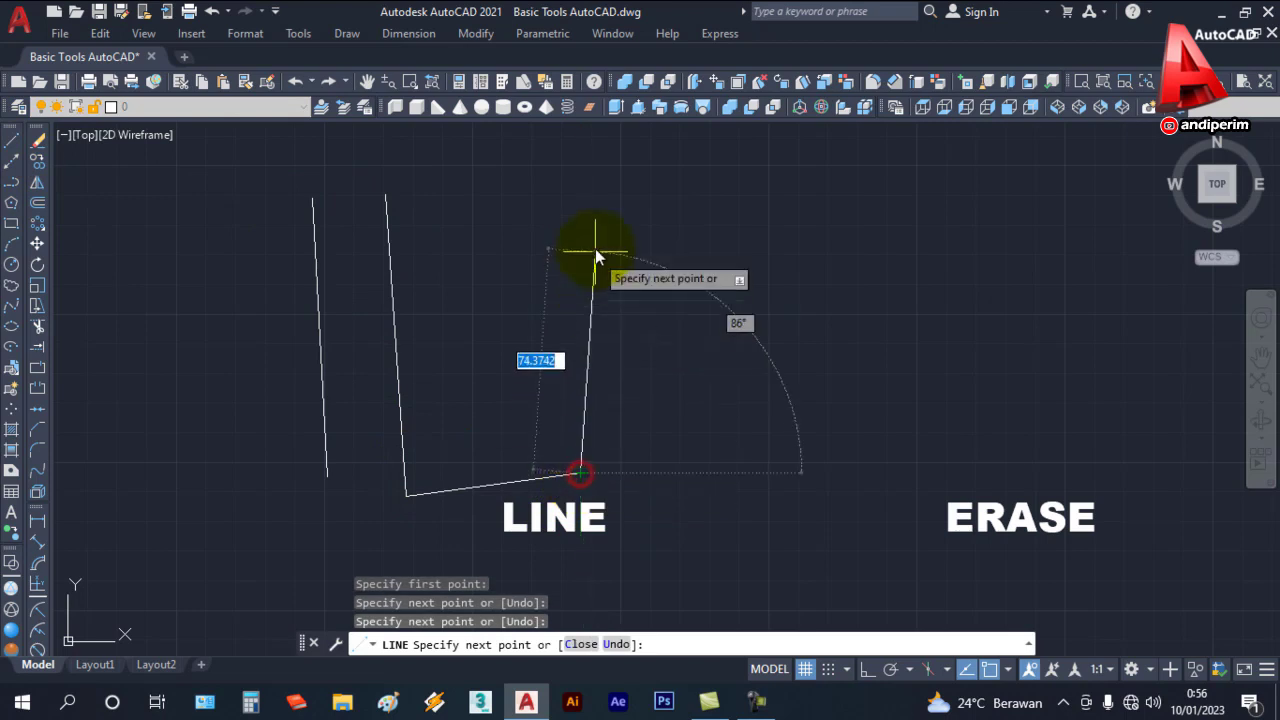
left_click(594, 243)
left_click(485, 164)
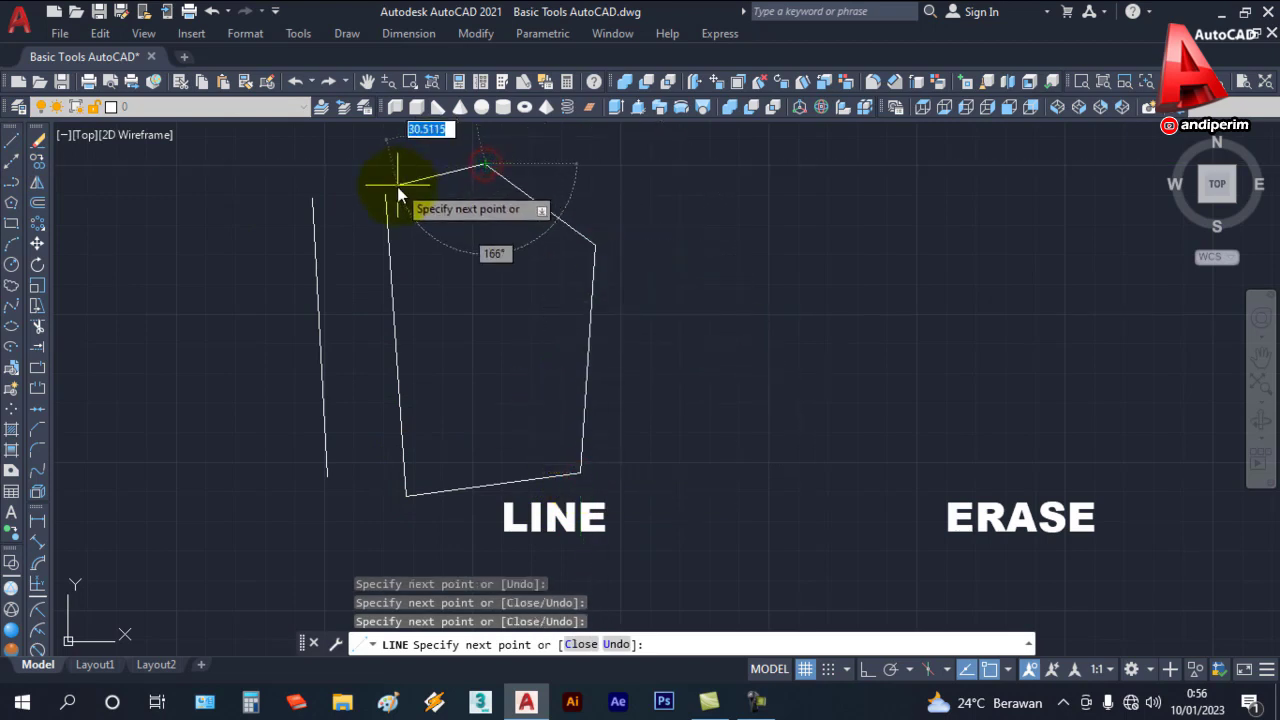
left_click(385, 194)
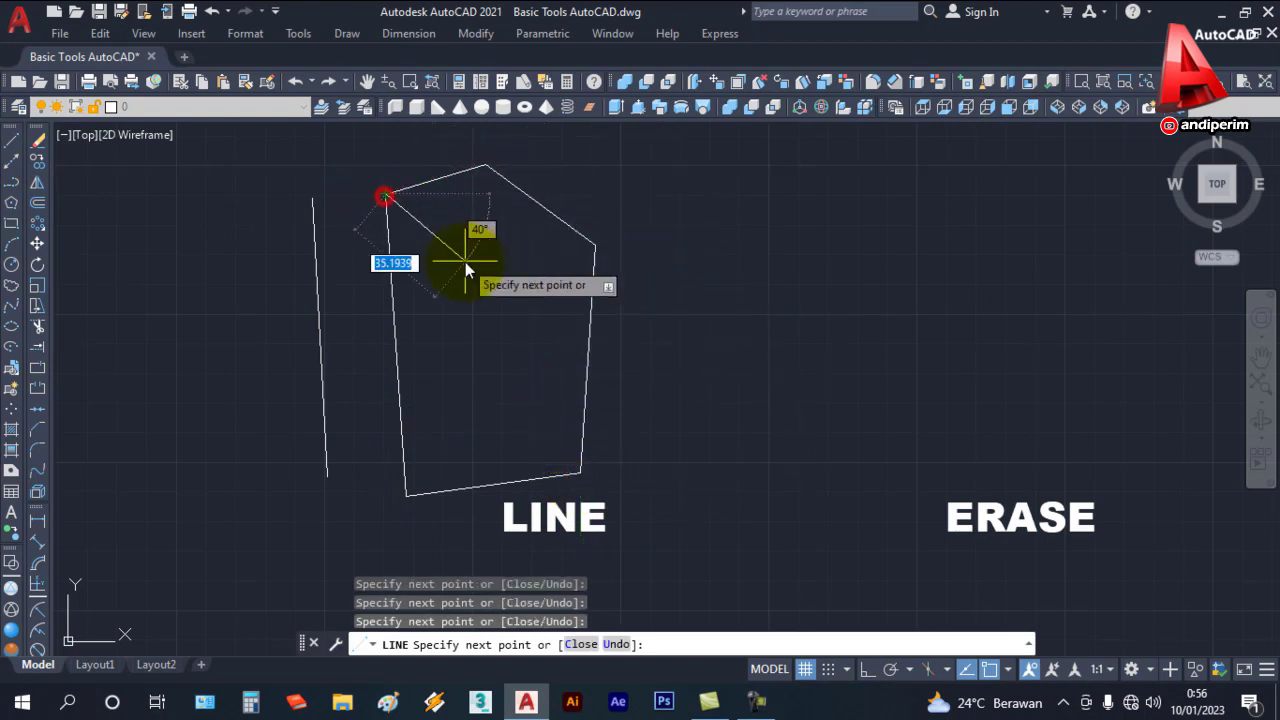
key("Escape")
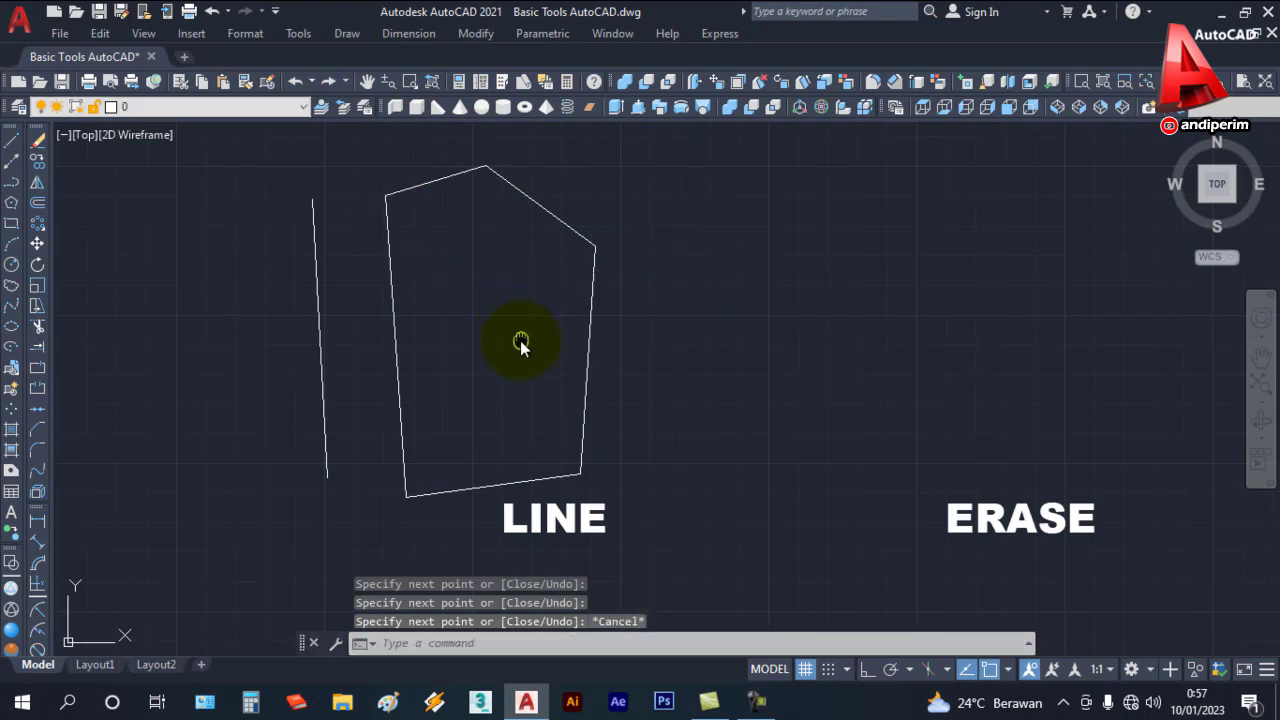
Step: With Ortho on (F8), draw a closed rectangle of lines to the right
middle_click_drag(520, 343, 423, 360)
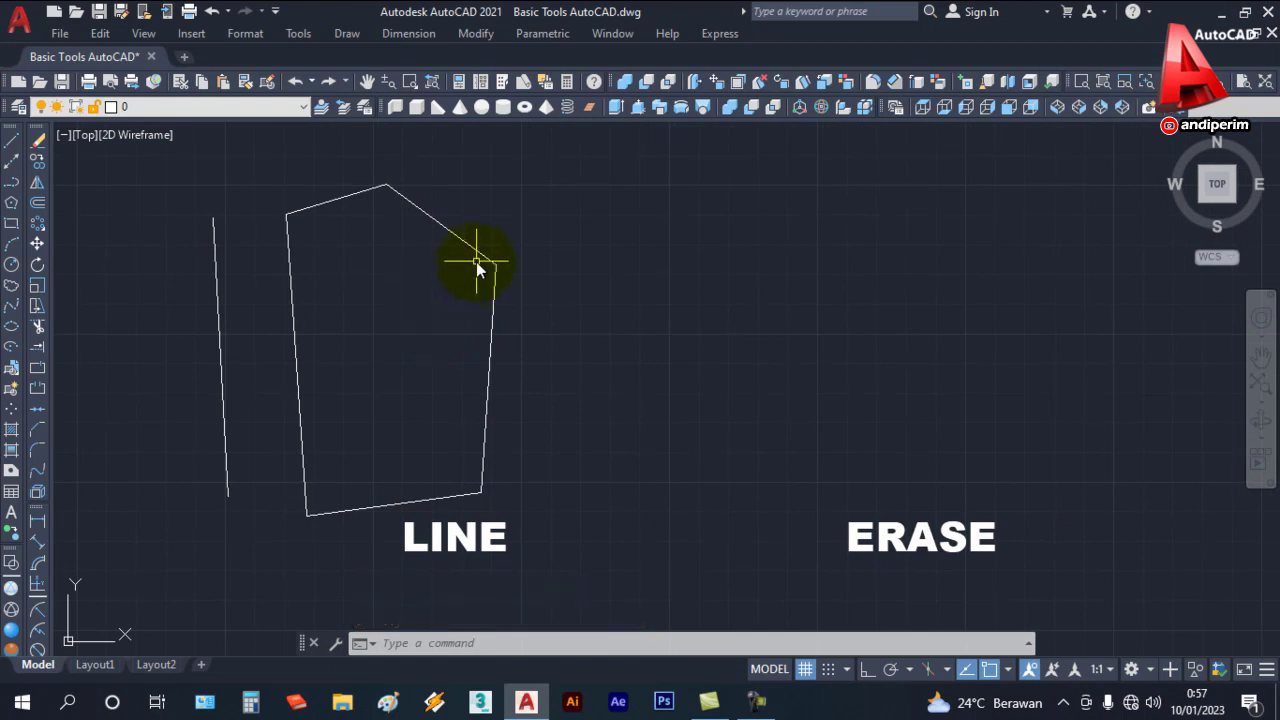
left_click(13, 141)
left_click(540, 233)
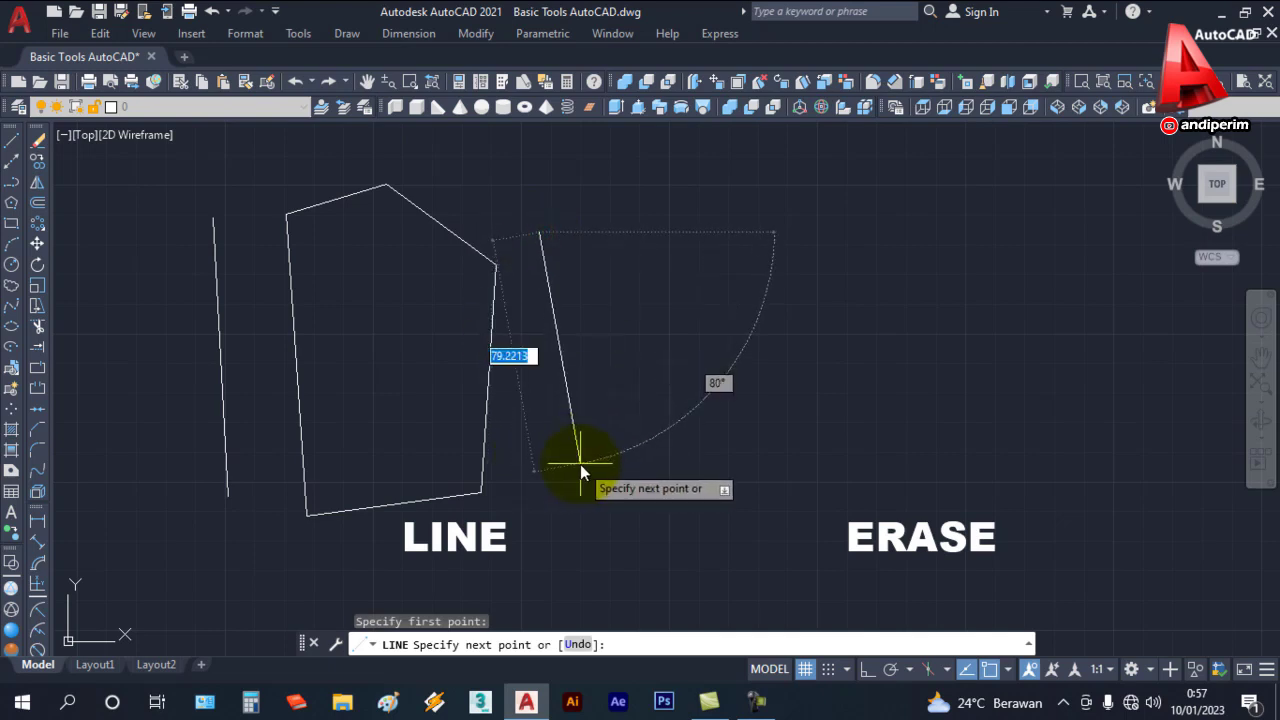
key("F8")
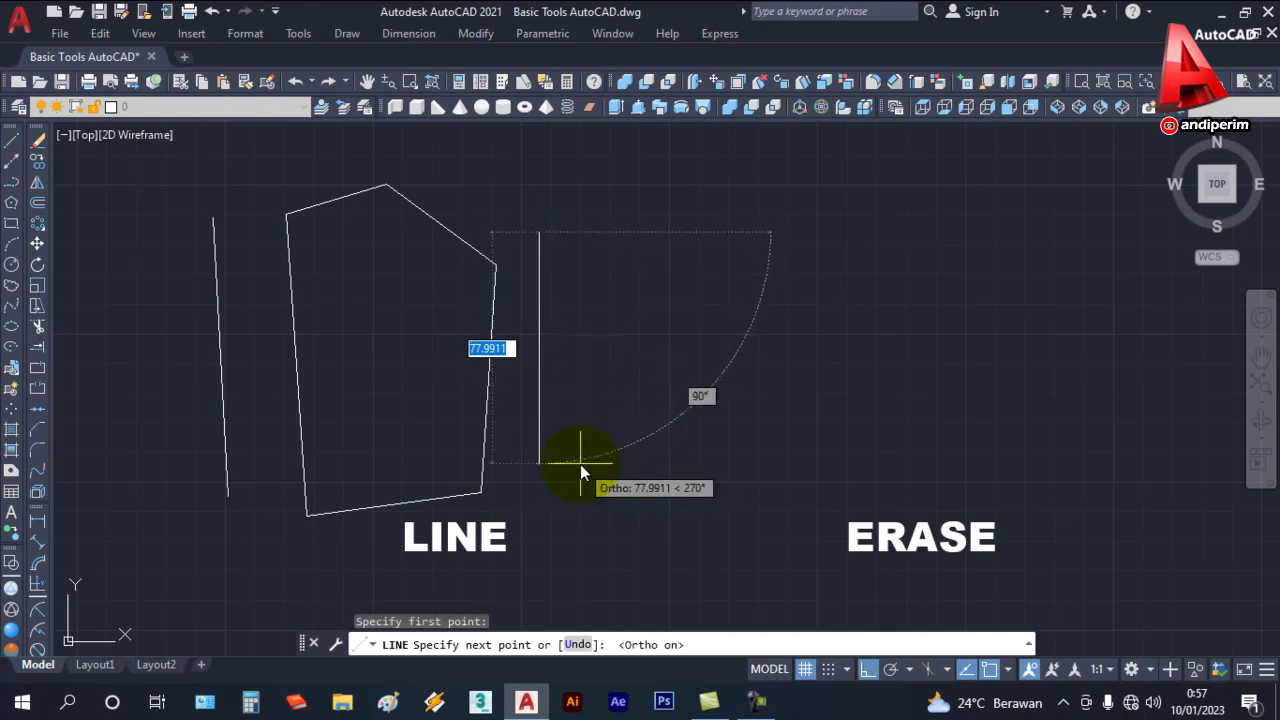
left_click(552, 448)
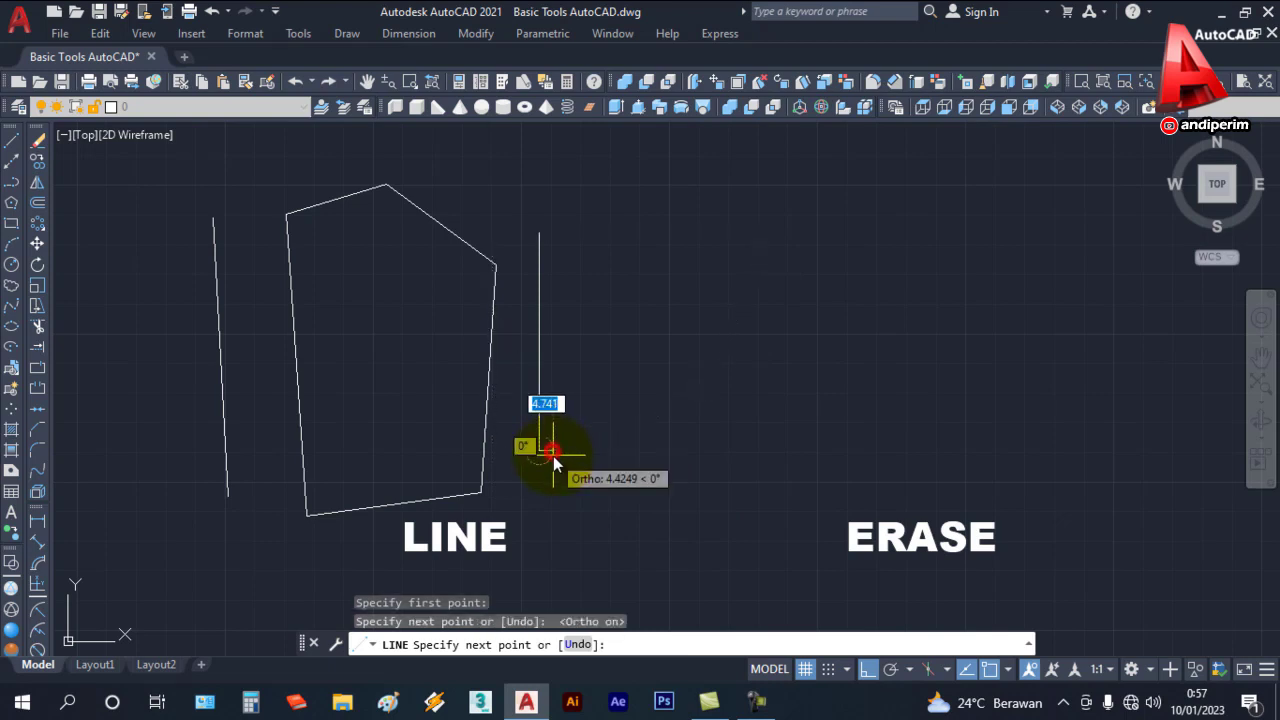
left_click(654, 445)
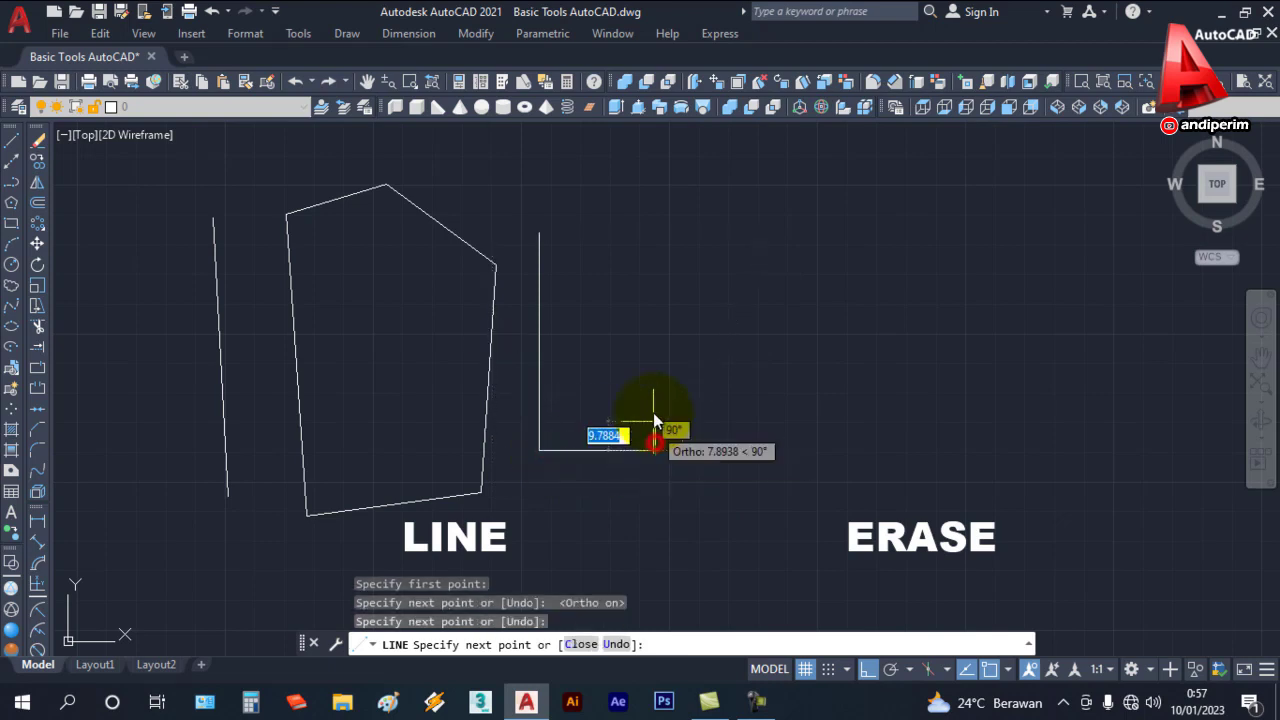
left_click(655, 232)
left_click(542, 232)
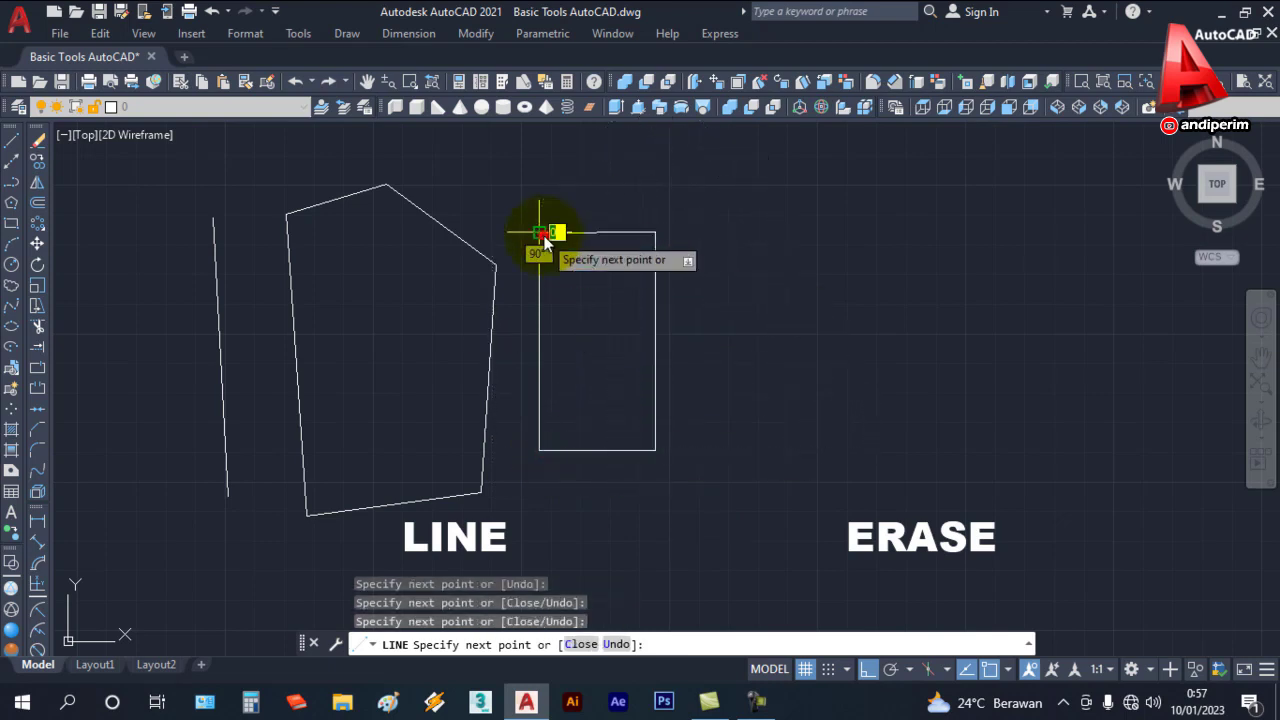
key("Escape")
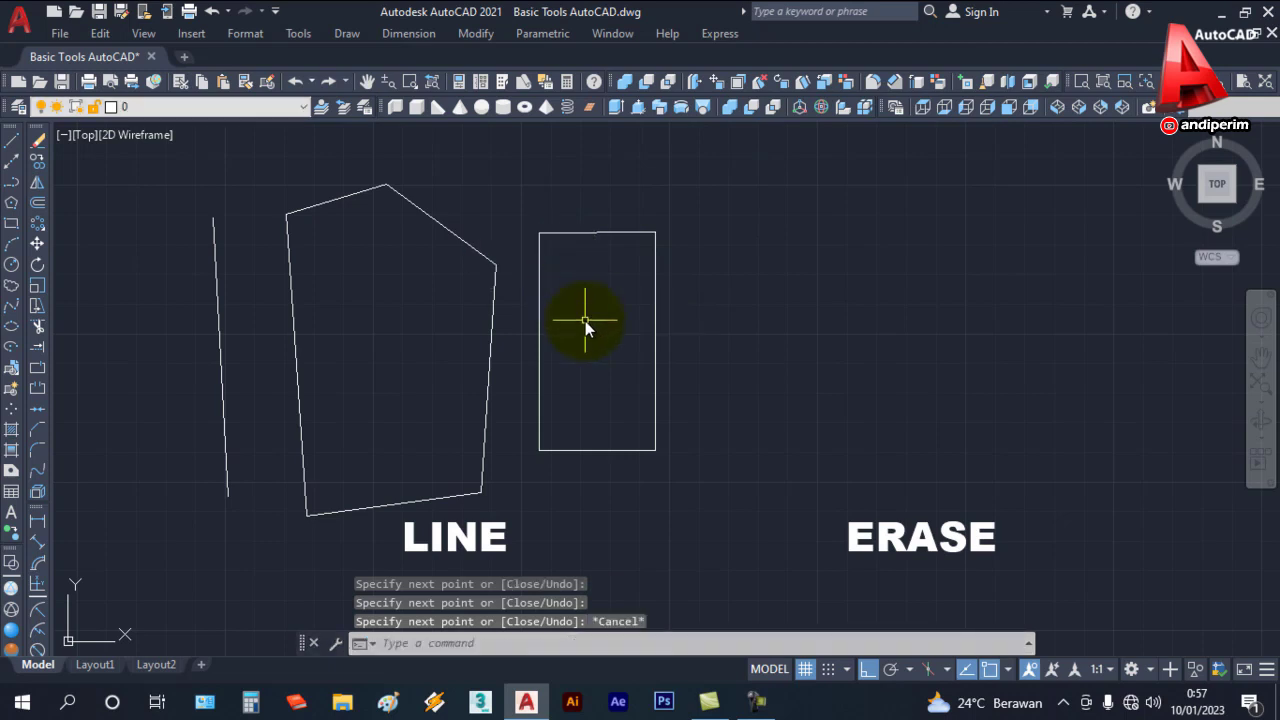
Step: Frame the ERASE area and start a line chain with a near-vertical first segment
middle_click_drag(611, 331, 242, 331)
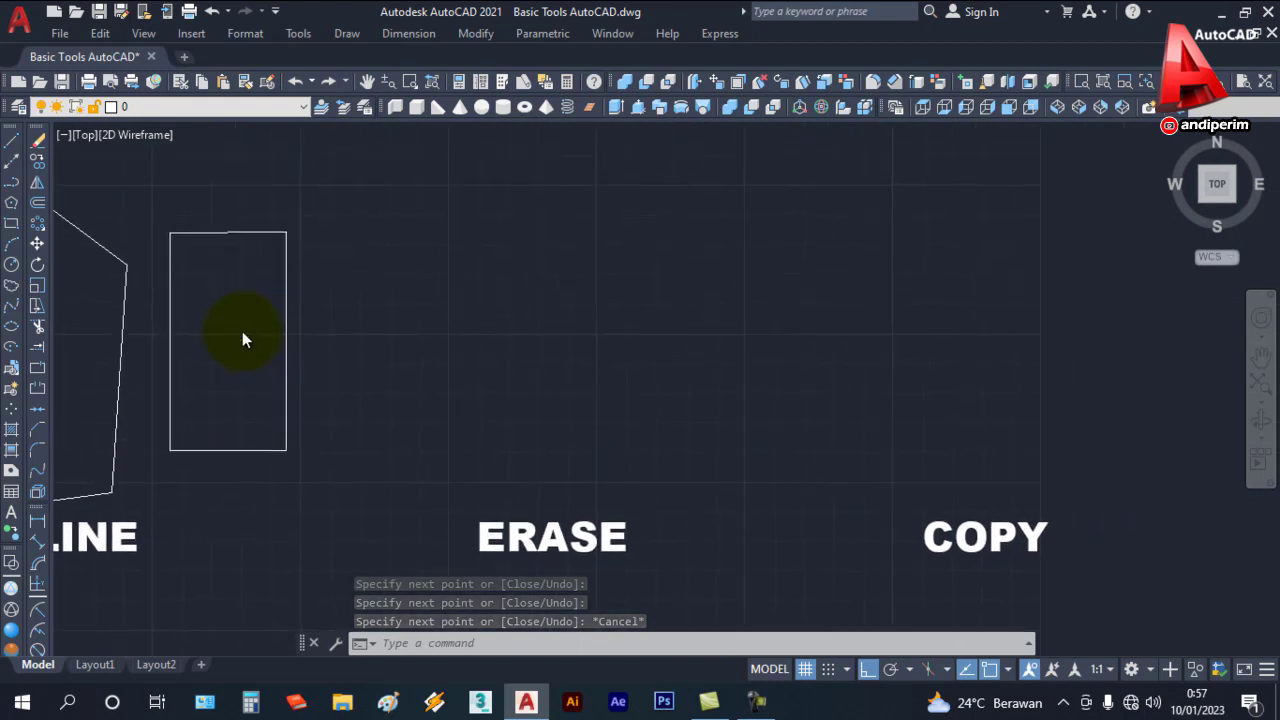
middle_click_drag(653, 327, 637, 349)
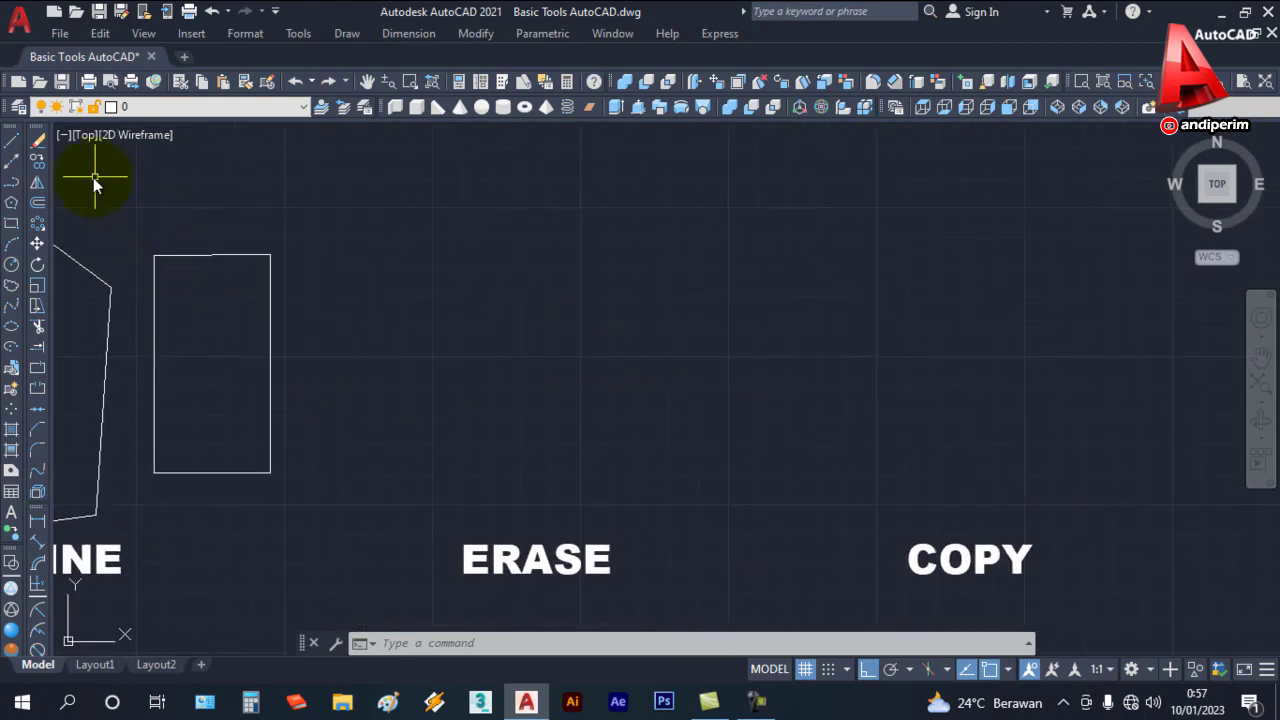
left_click(11, 148)
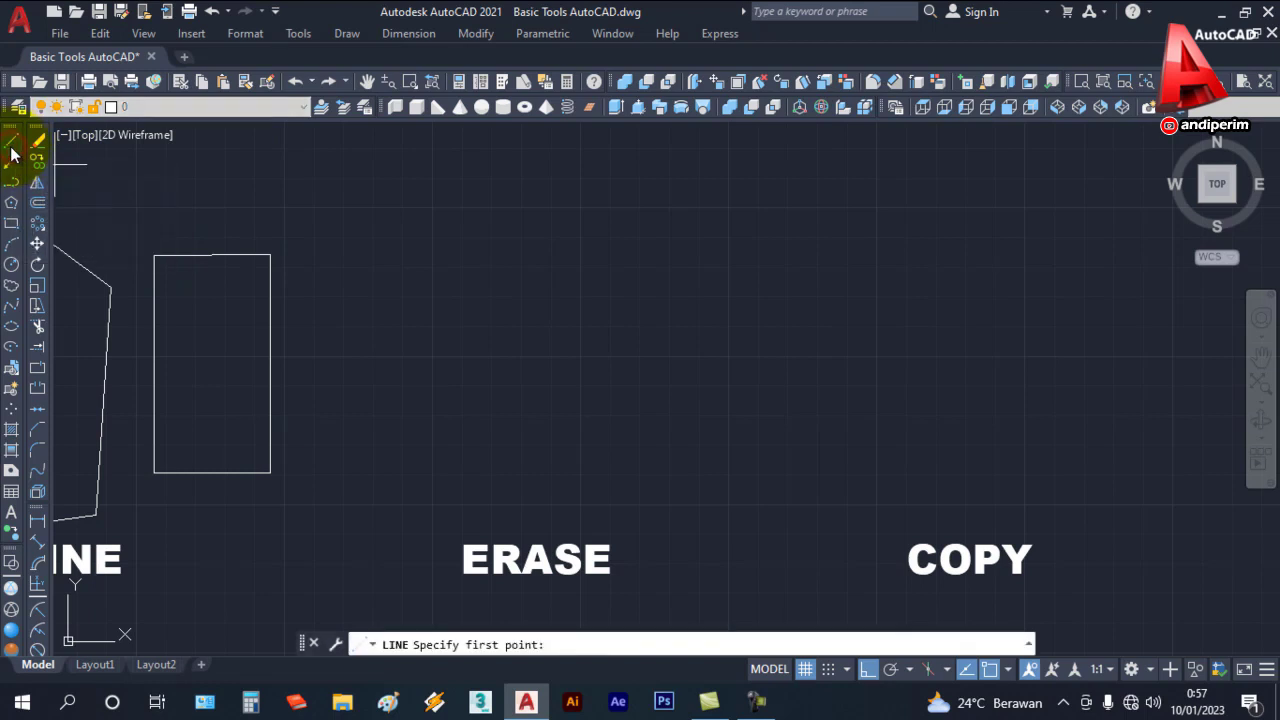
left_click(376, 241)
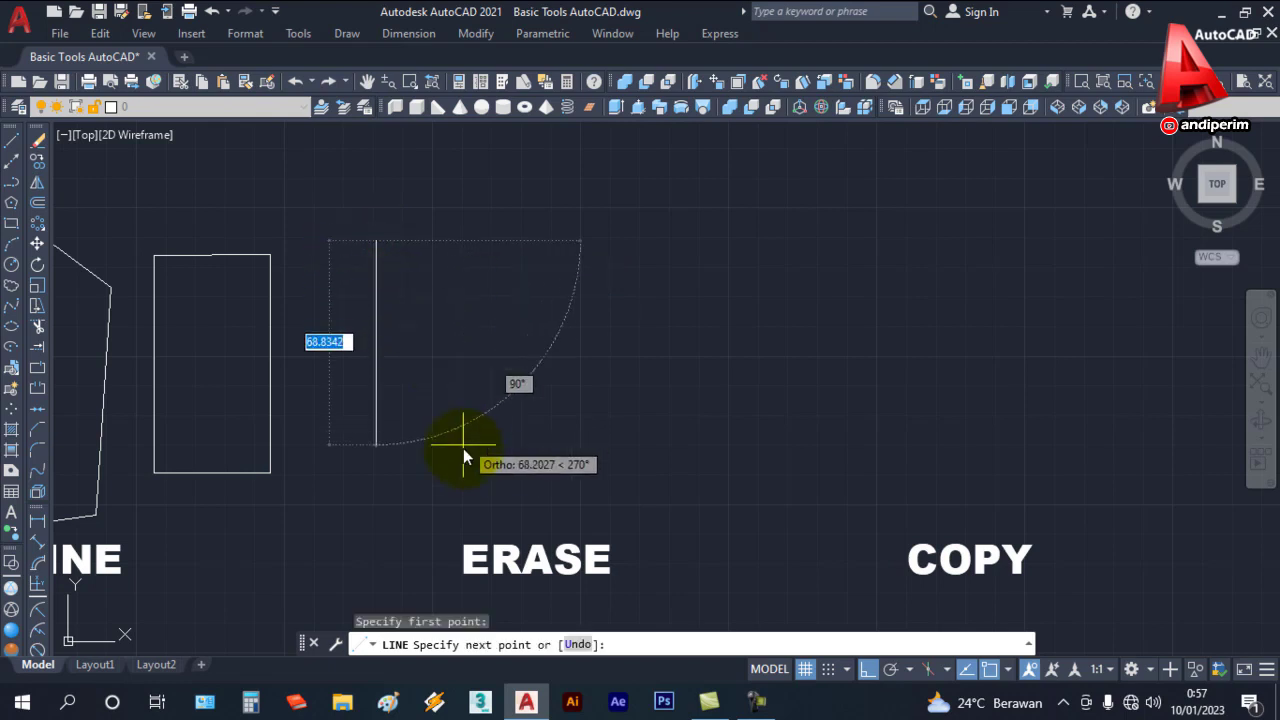
left_click(457, 476)
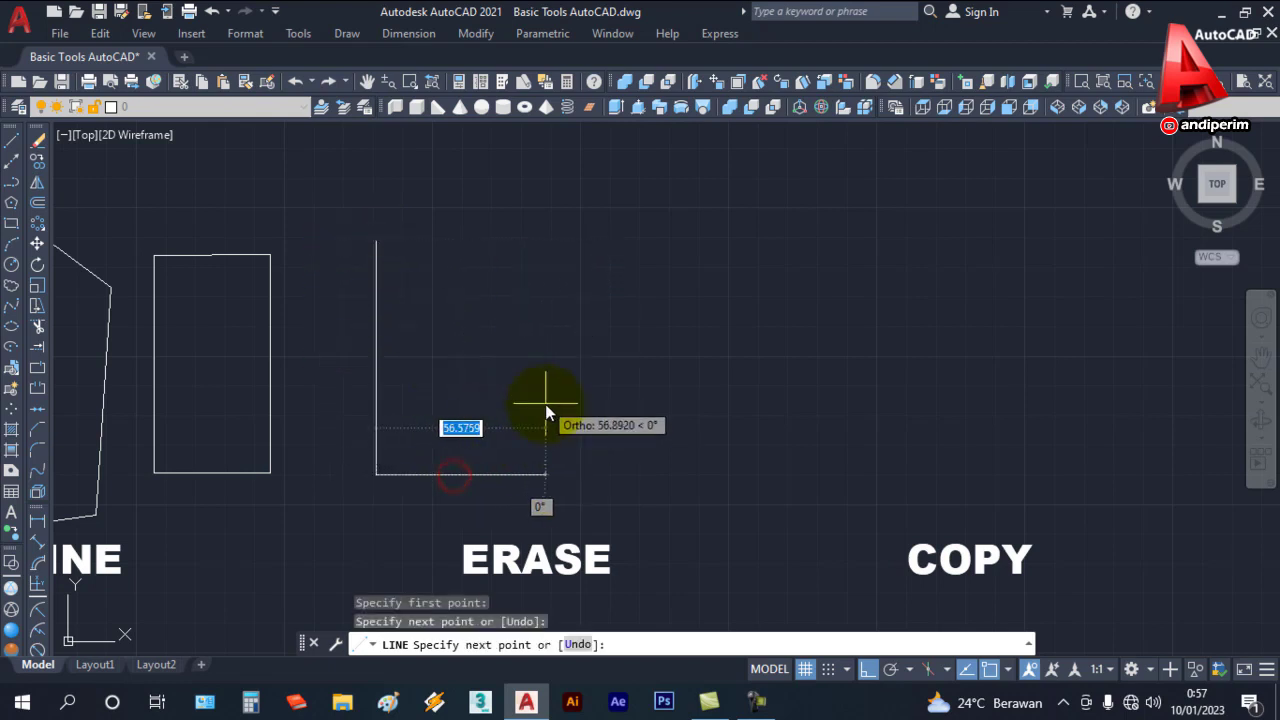
Step: With Ortho off, continue the chain through ten points into overlapping angled shapes
key("F8")
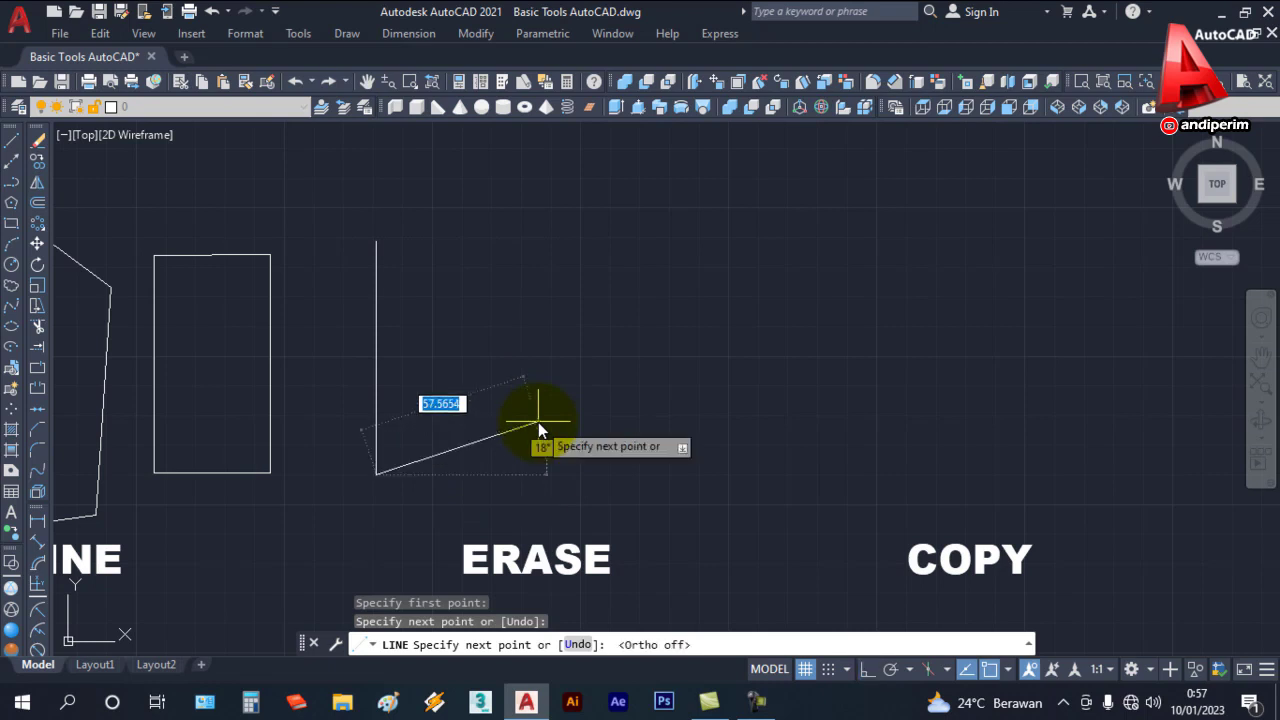
left_click(538, 418)
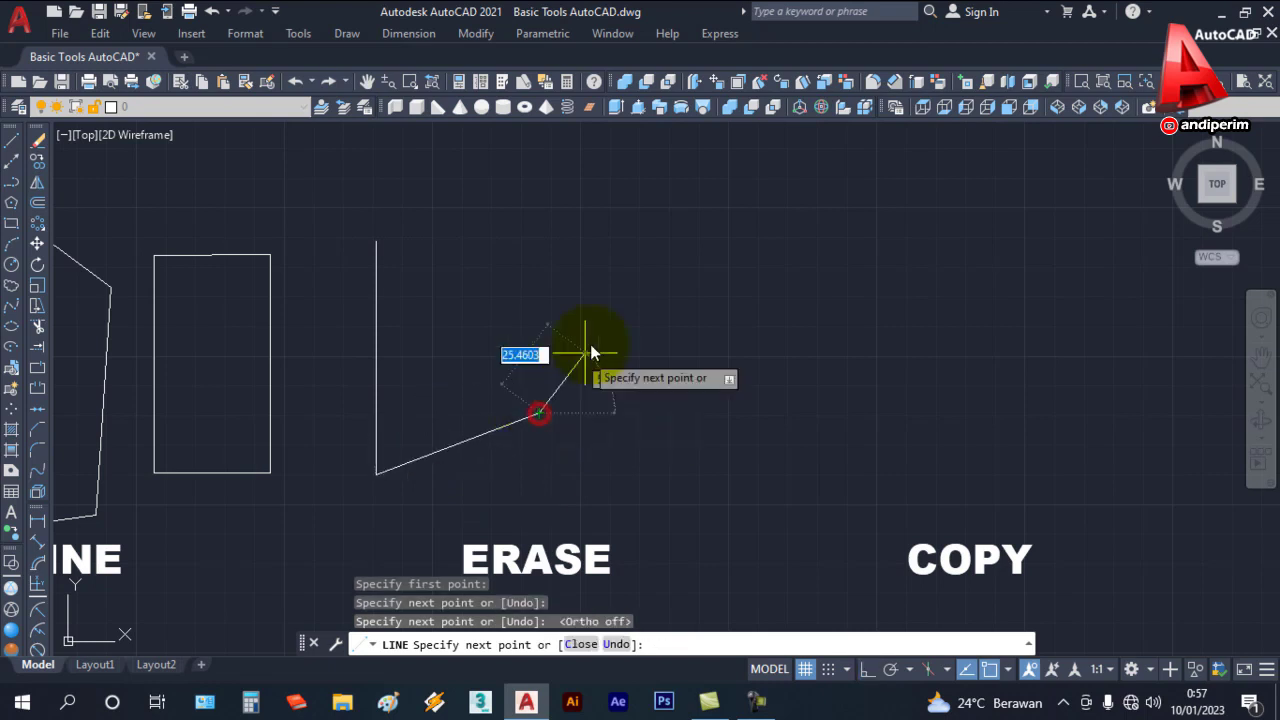
left_click(611, 261)
left_click(514, 182)
left_click(338, 311)
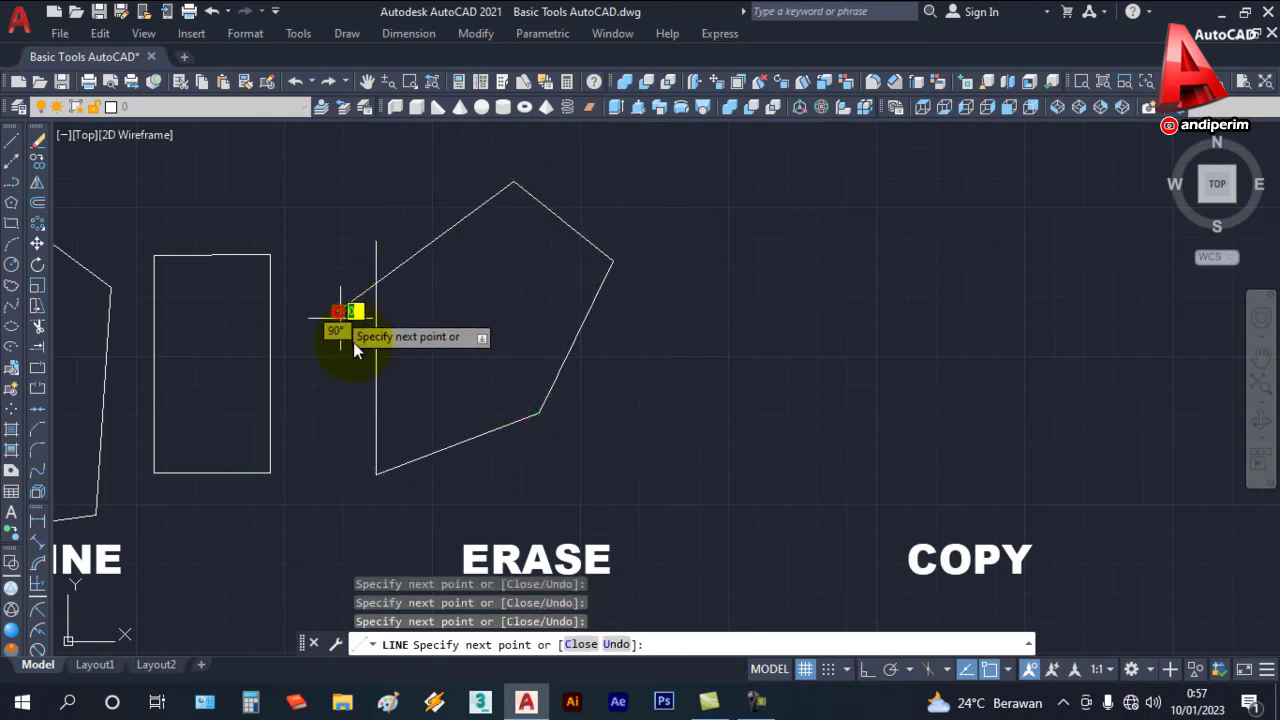
left_click(538, 493)
left_click(671, 381)
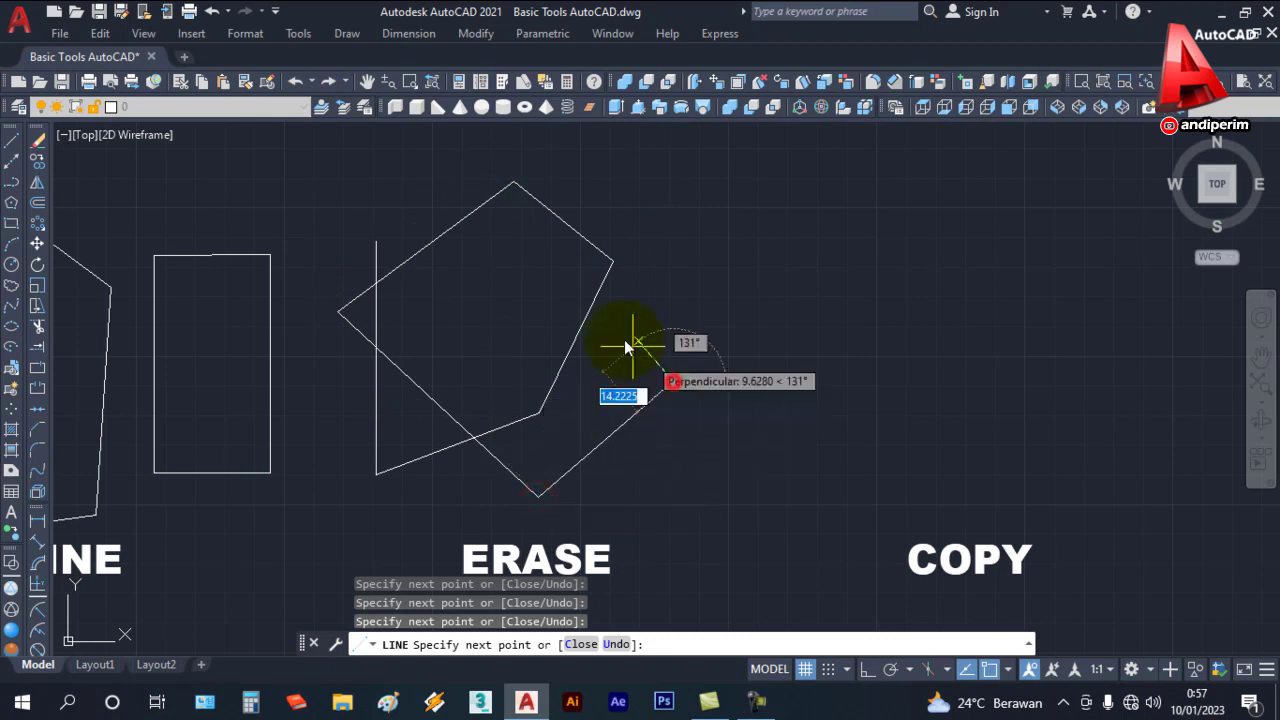
left_click(503, 245)
left_click(597, 185)
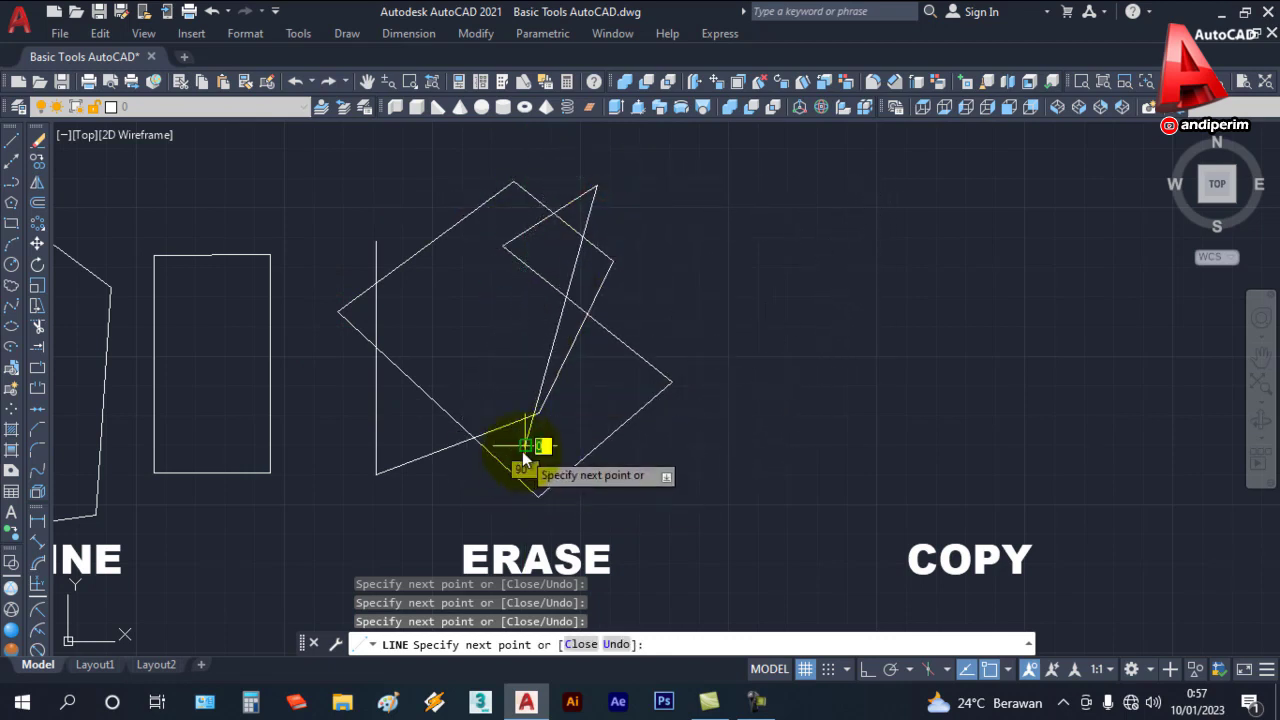
left_click(525, 446)
key("Escape")
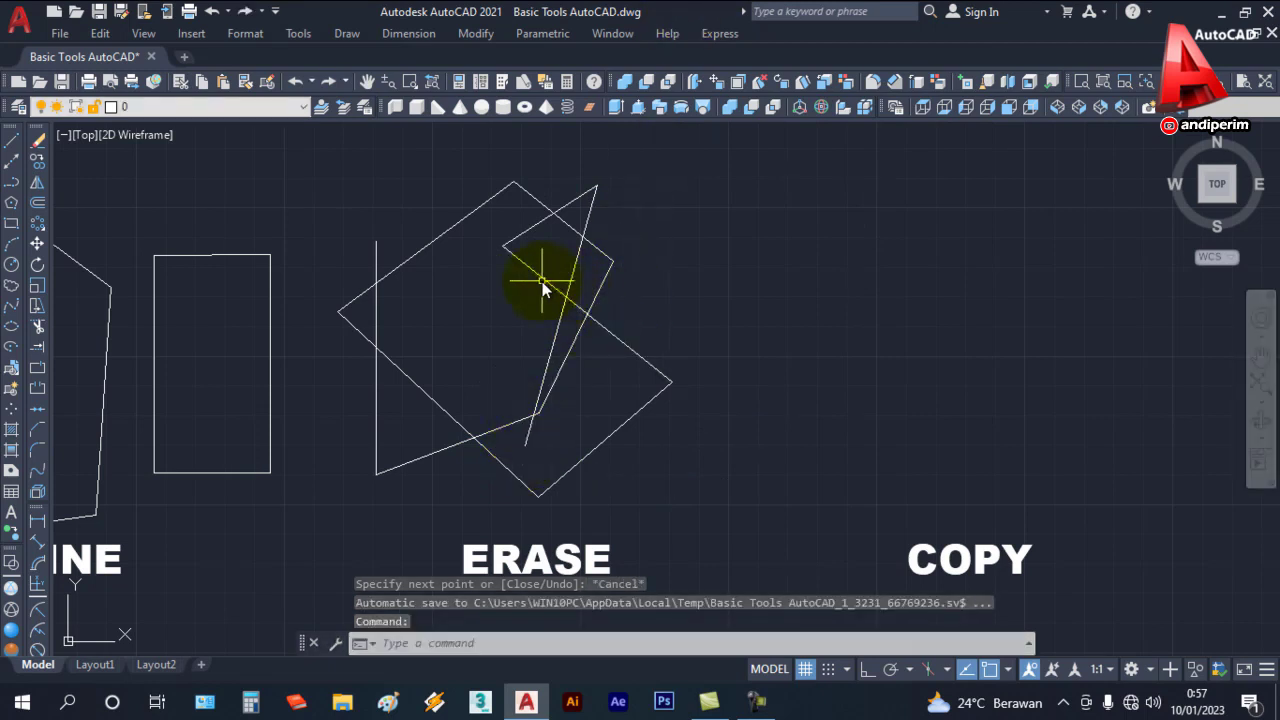
Step: Erase one crossing line and the long lower diagonal from the lines above ERASE
left_click(38, 141)
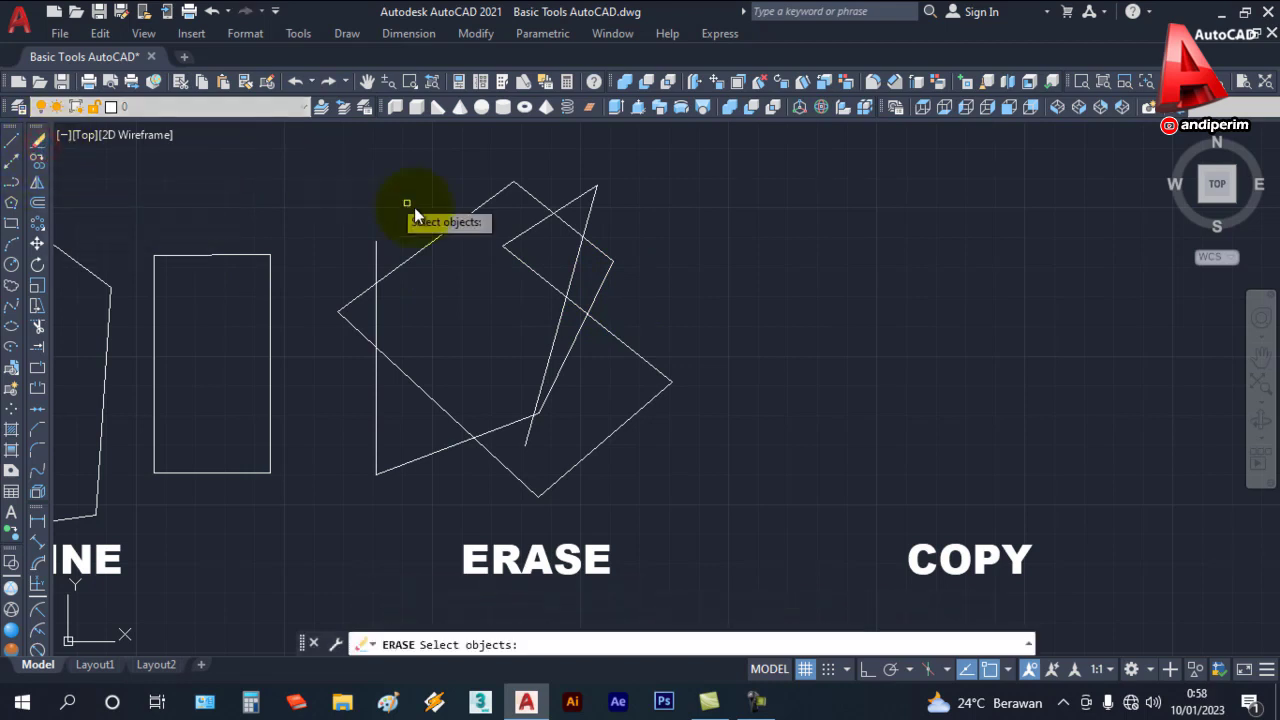
left_click(530, 270)
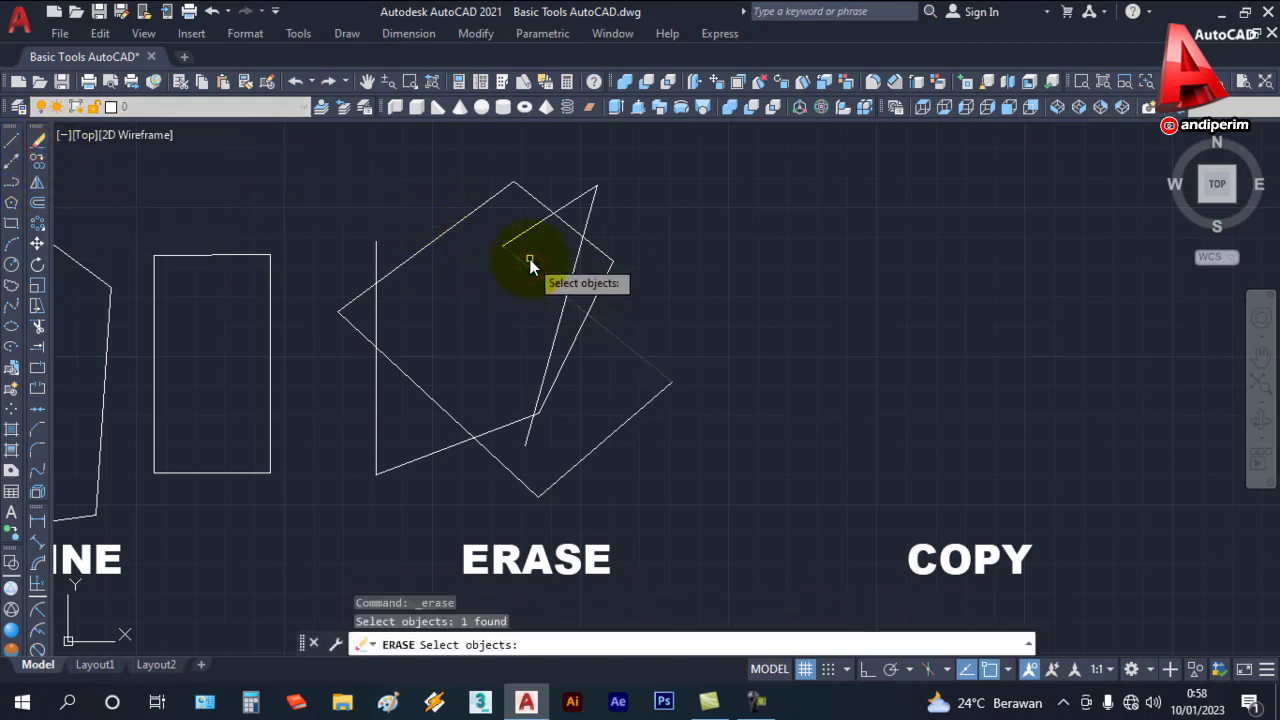
key("Return")
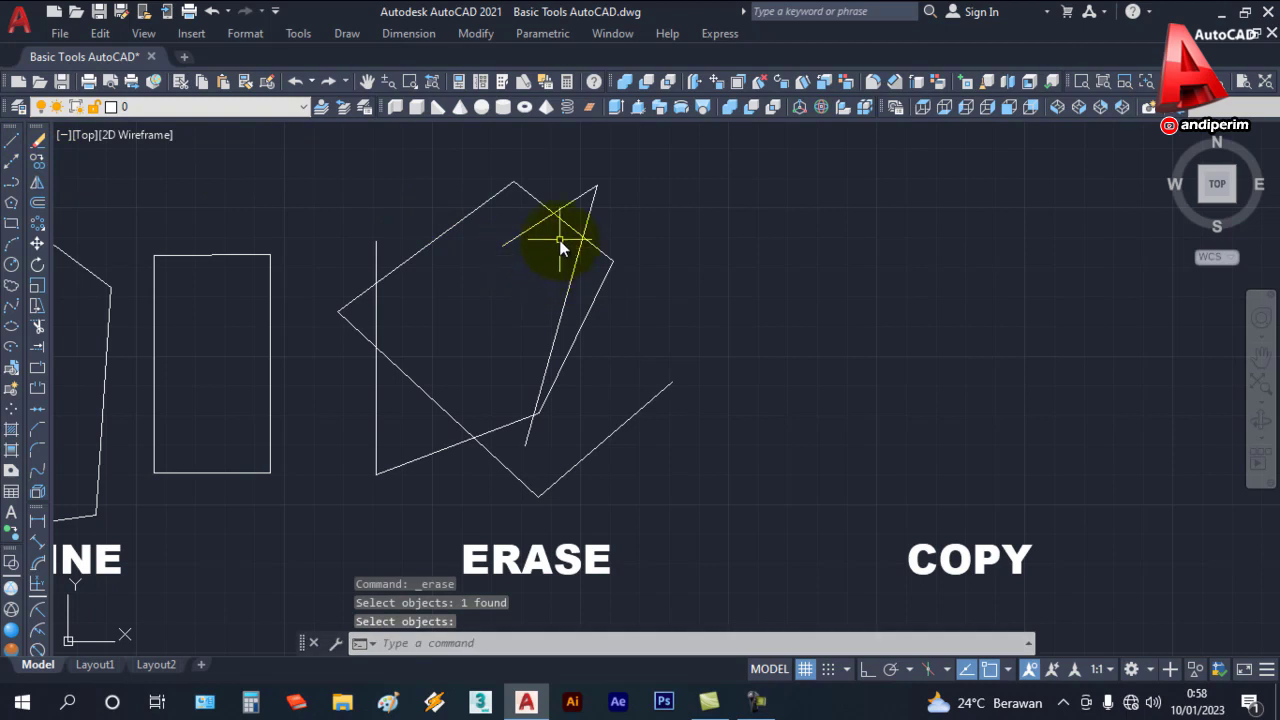
left_click(37, 150)
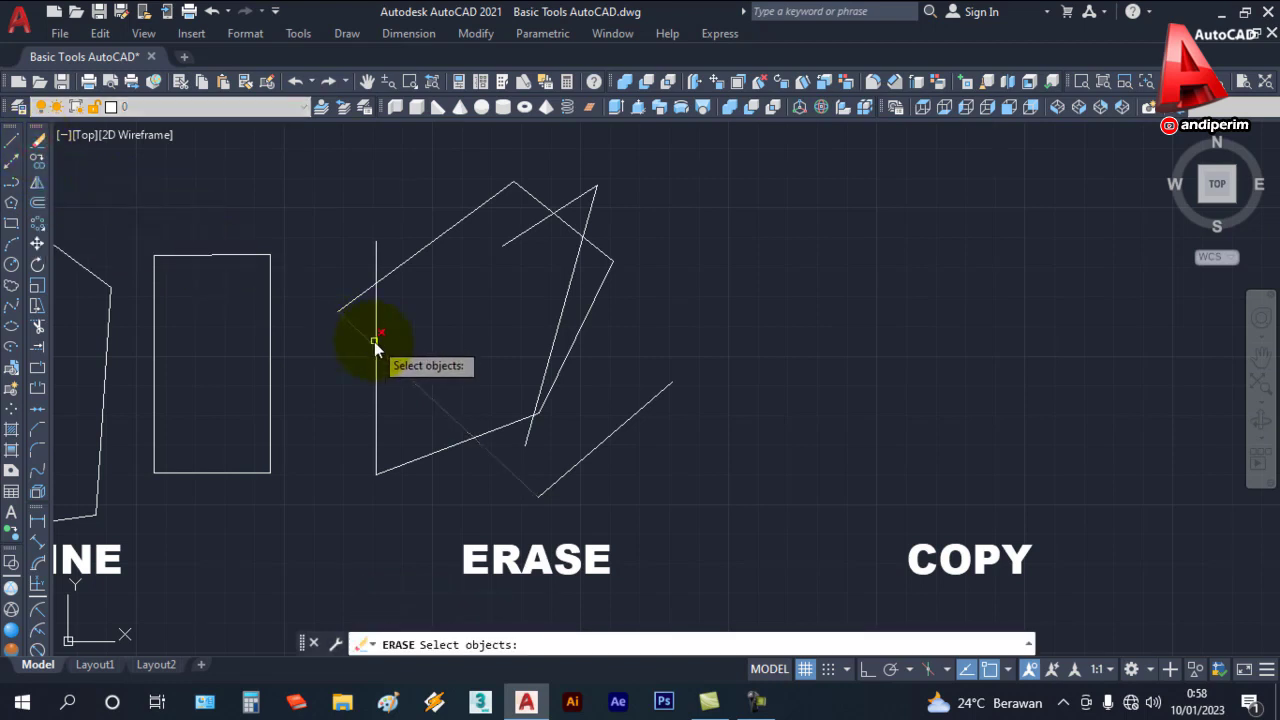
left_click(388, 361)
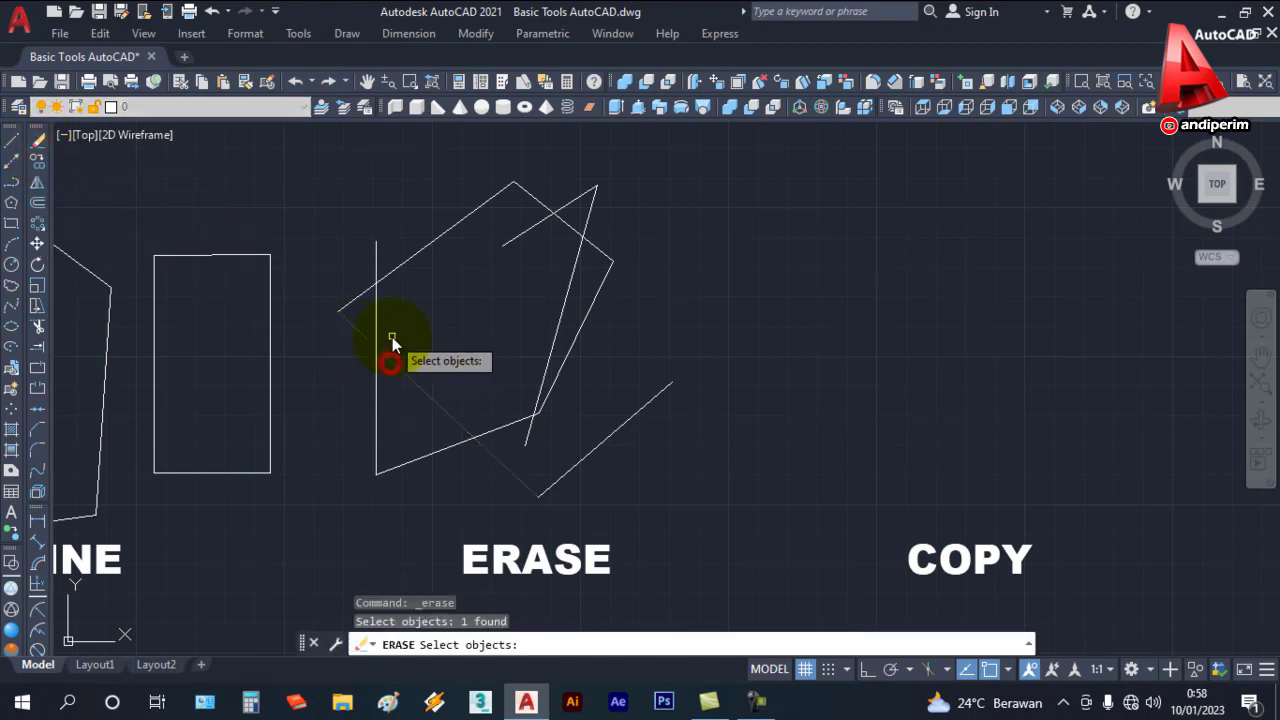
key("Return")
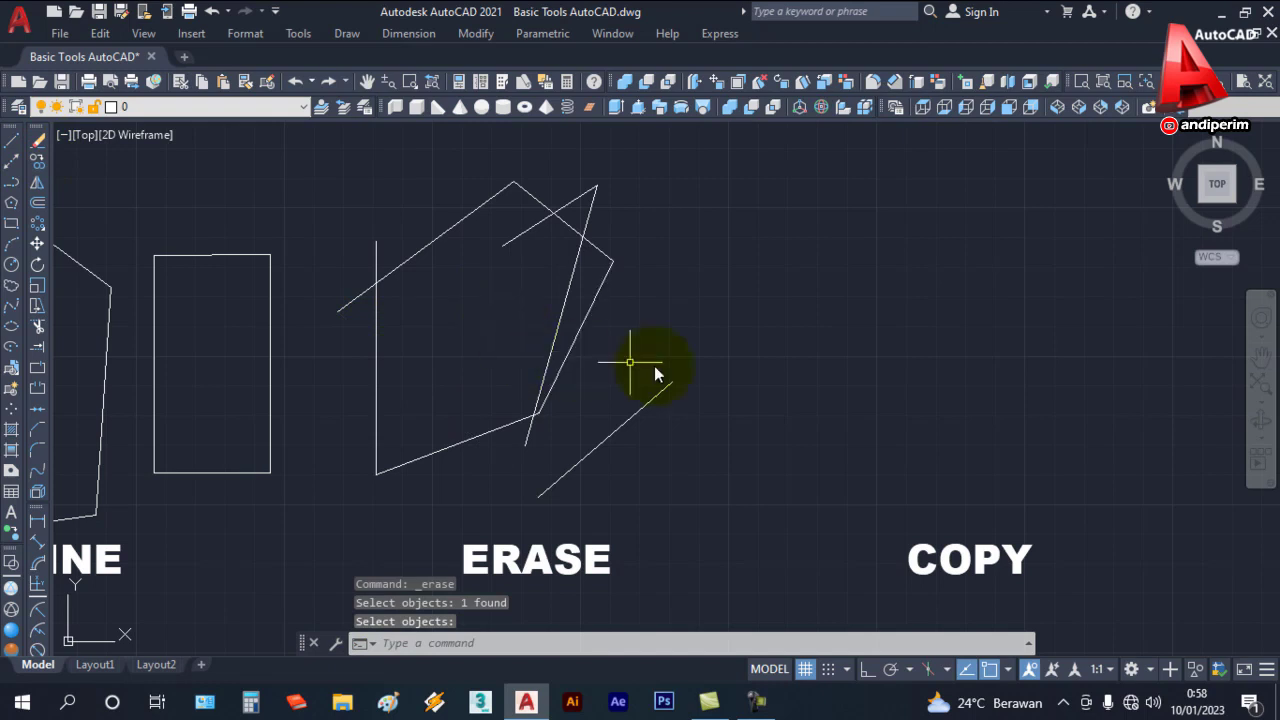
middle_click_drag(712, 374, 314, 405)
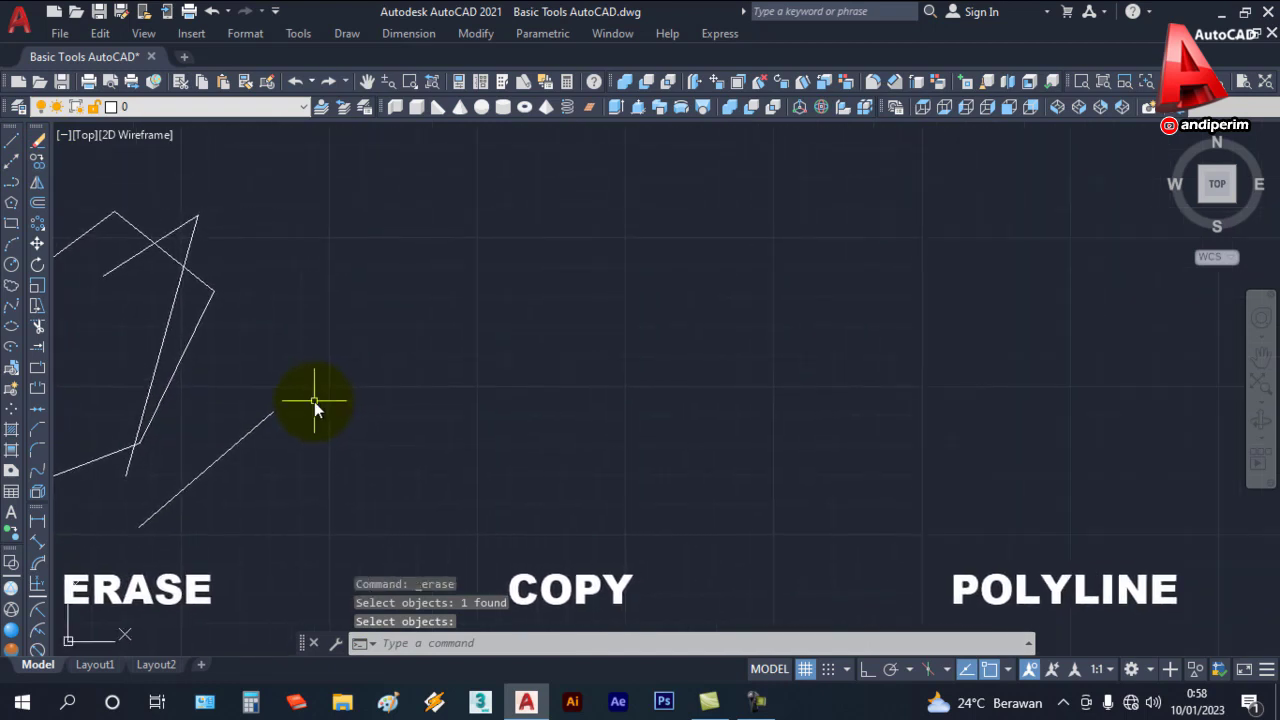
Step: Draw one vertical line on the left above the COPY label
middle_click_drag(490, 390, 497, 386)
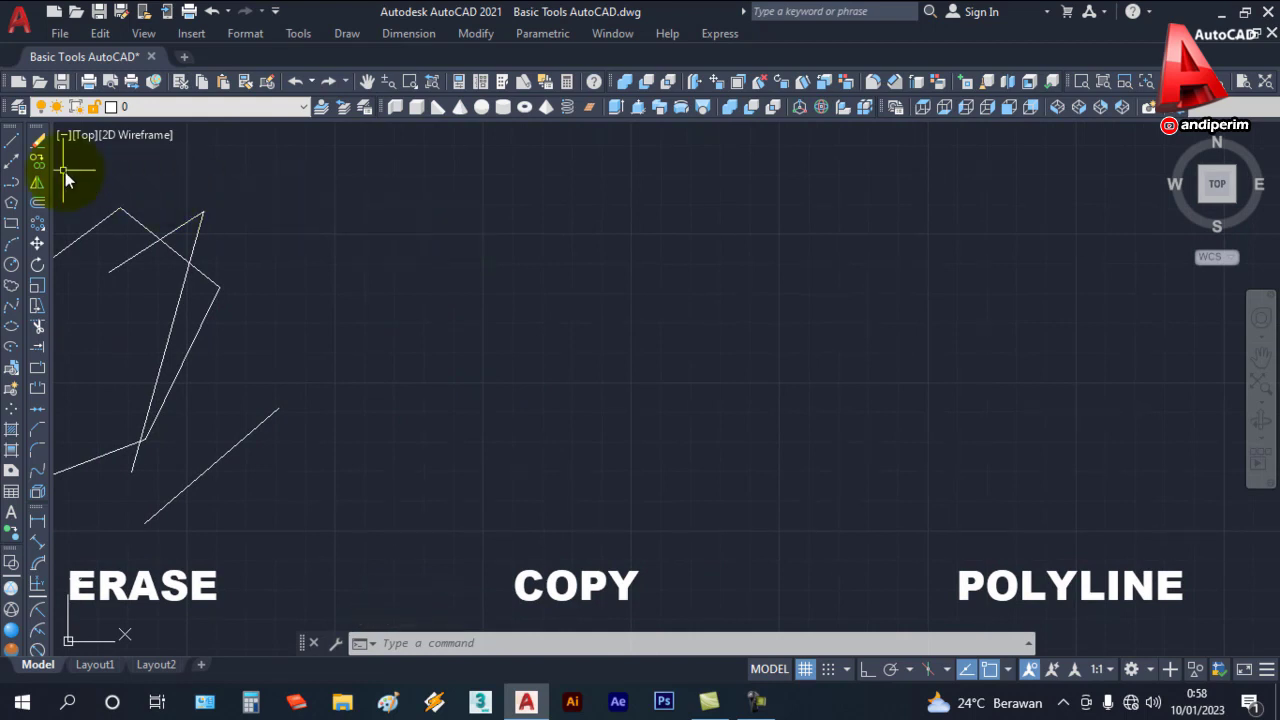
left_click(12, 146)
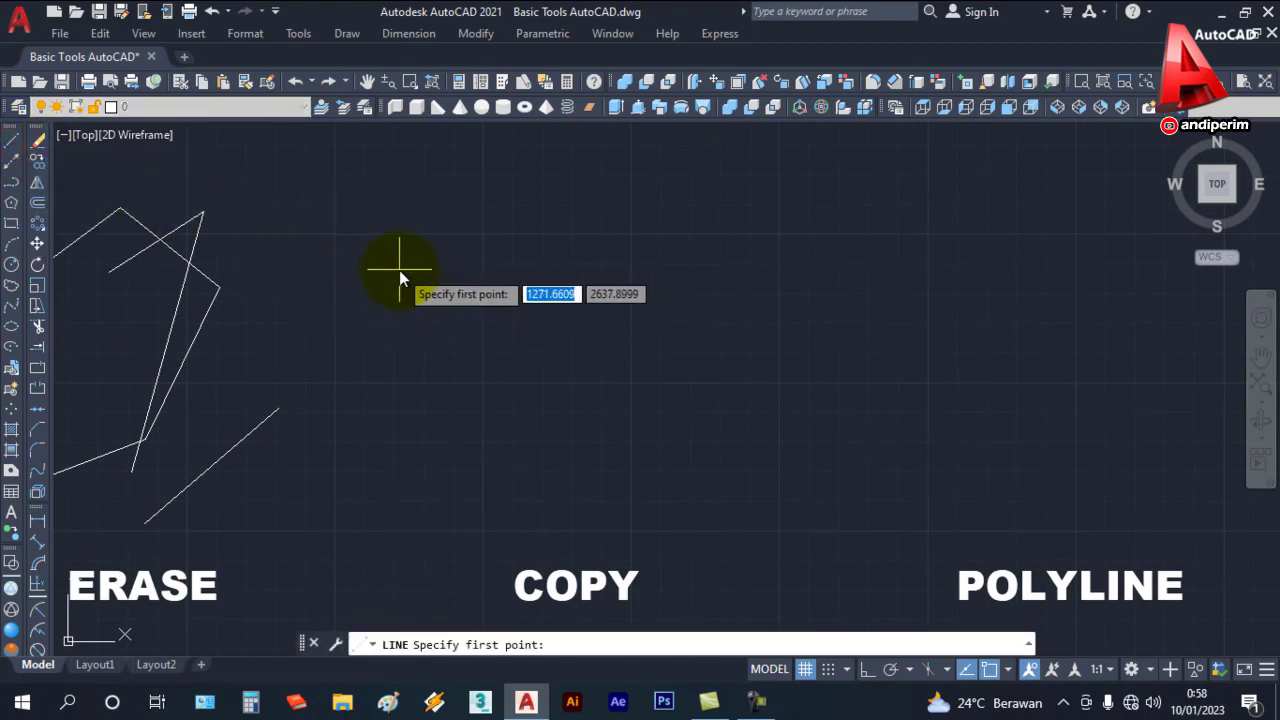
left_click(399, 270)
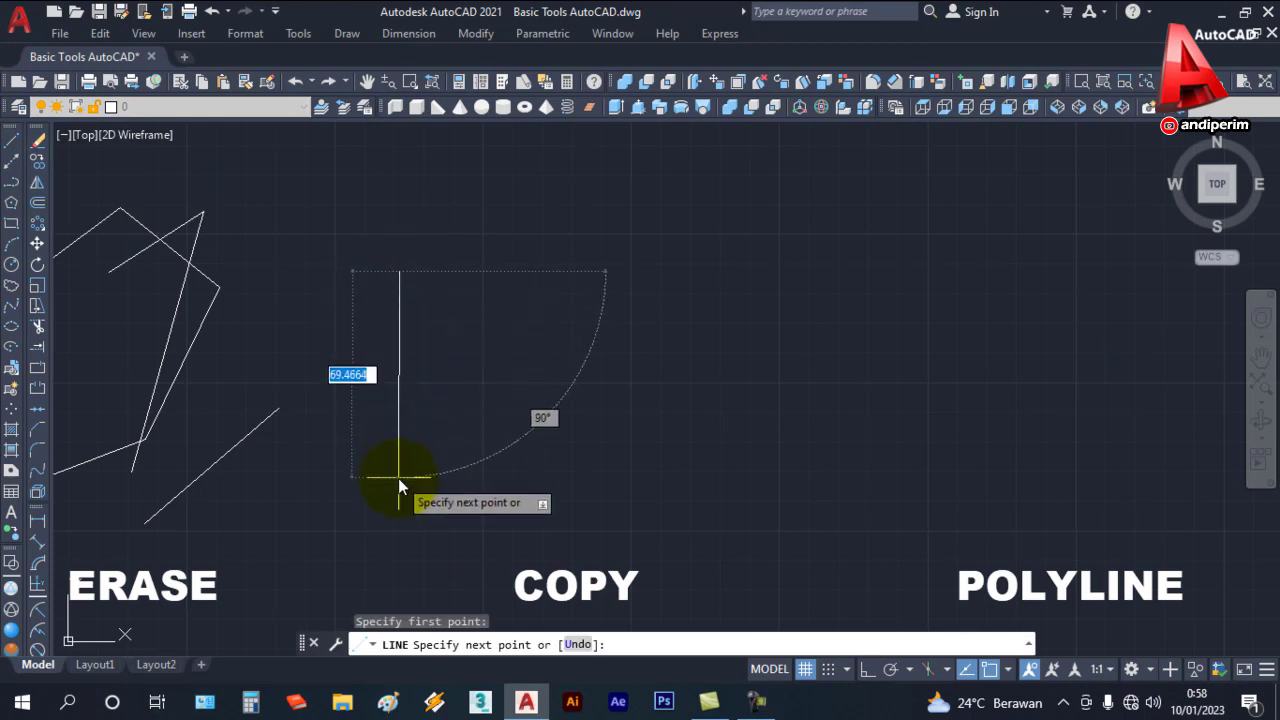
left_click(398, 478)
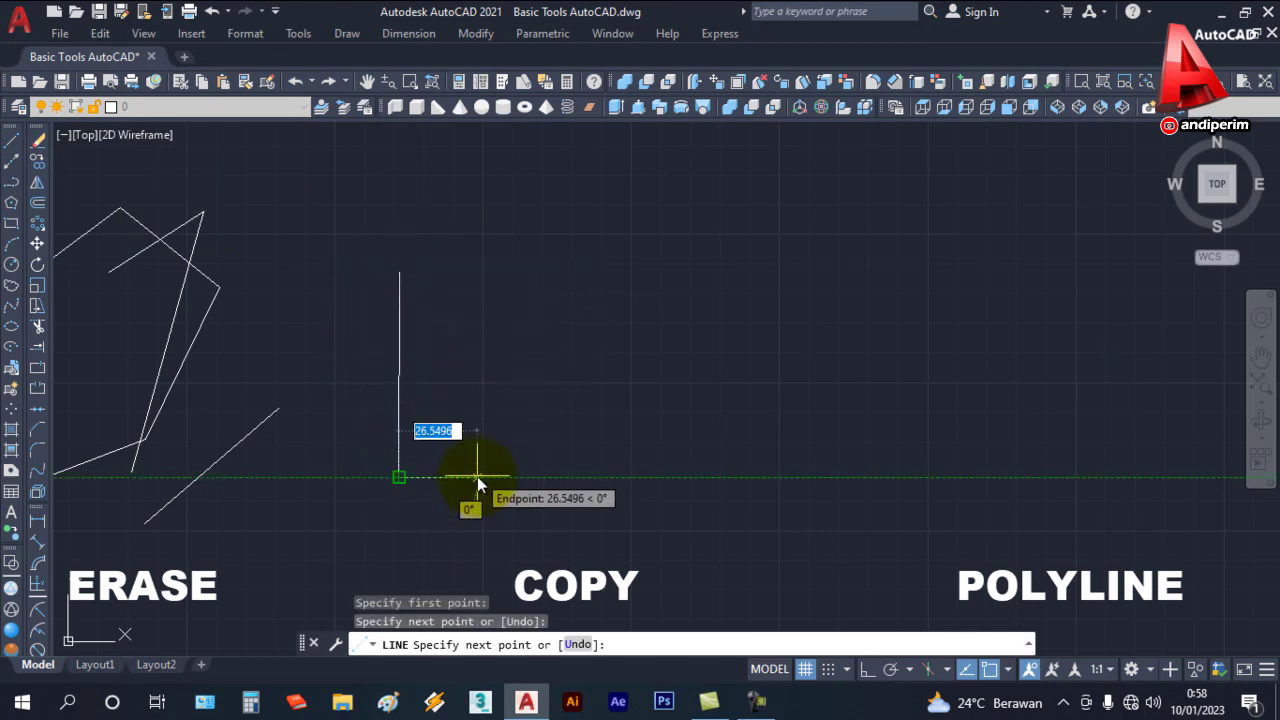
key("Escape")
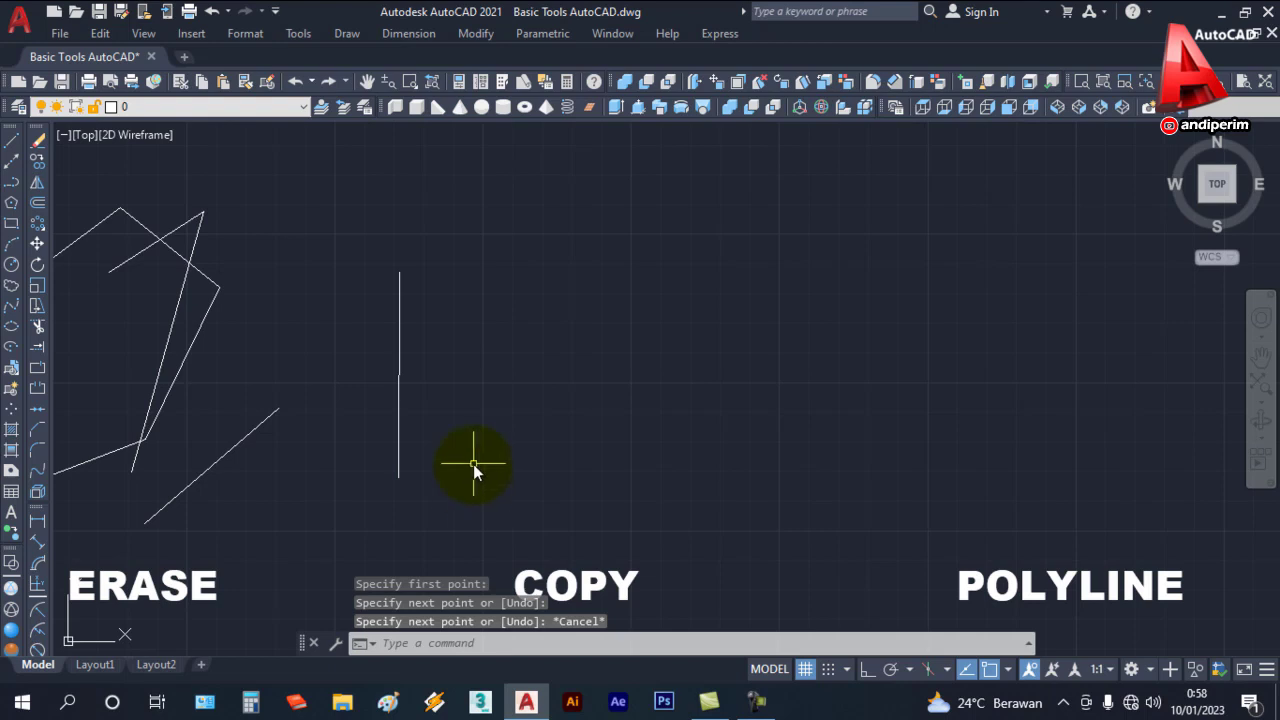
Step: Copy the vertical line from its top: once just right, once further right and higher
left_click(36, 160)
left_click(399, 300)
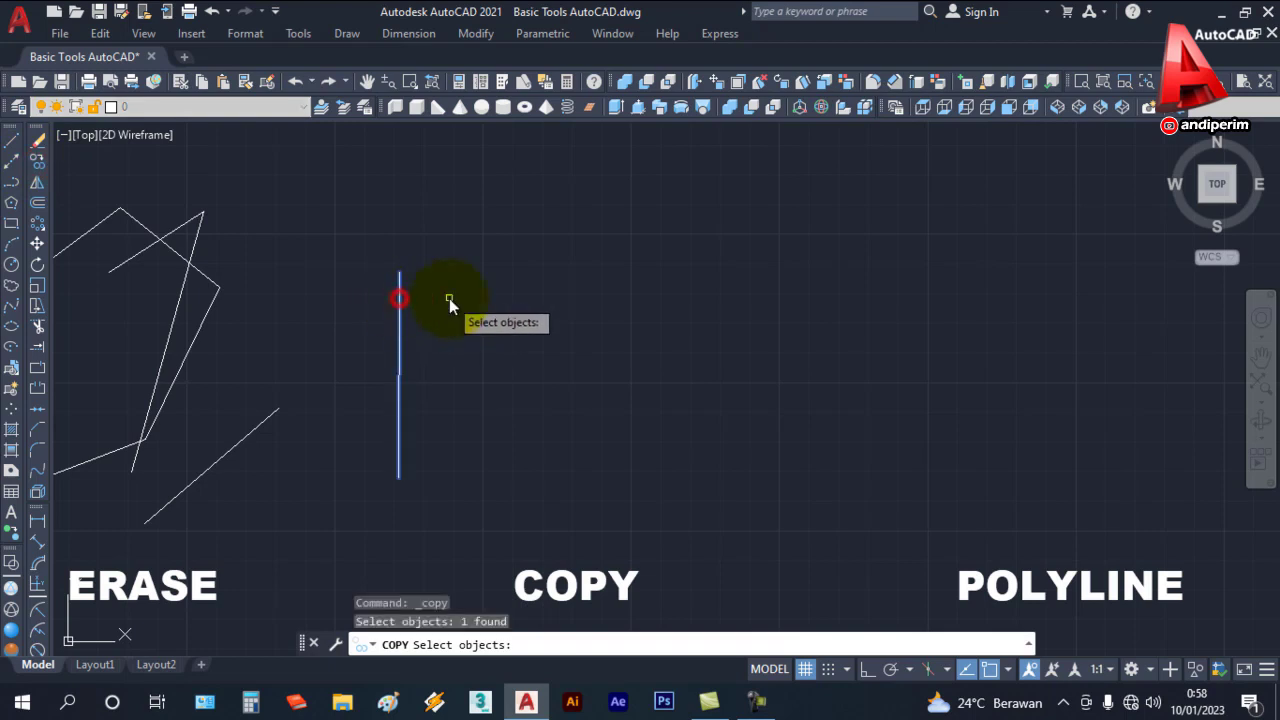
key("Return")
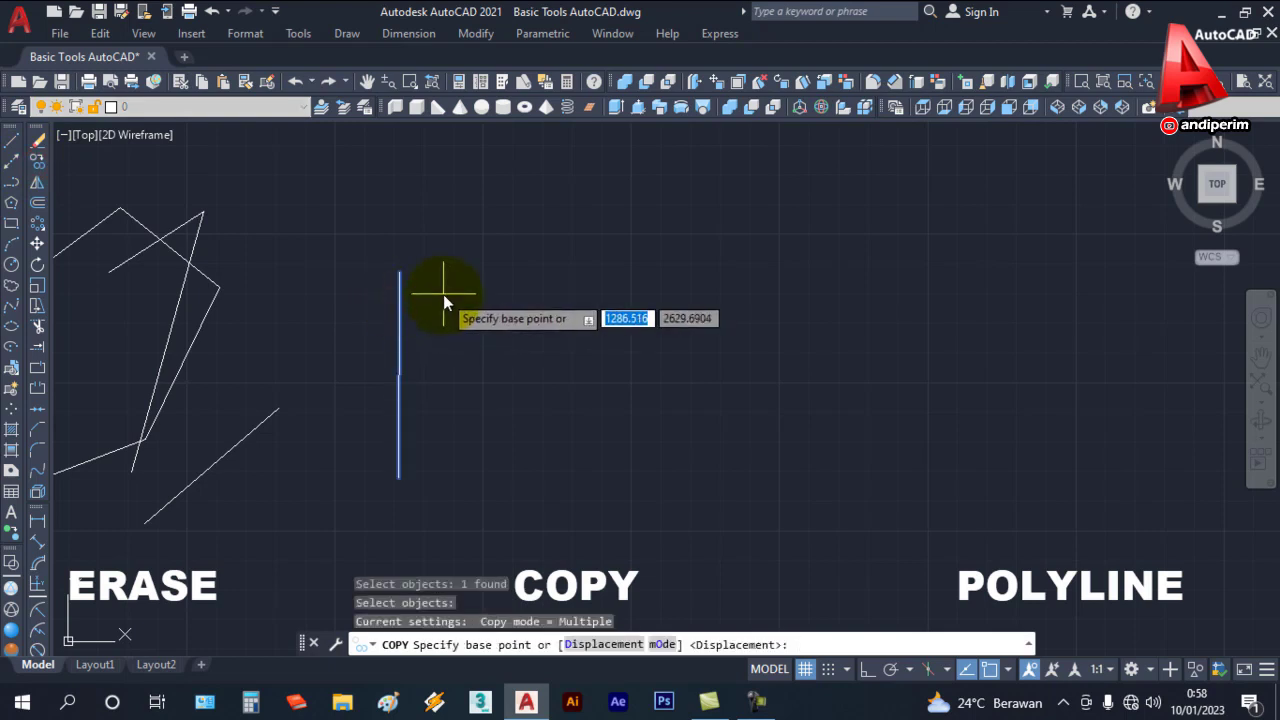
left_click(436, 253)
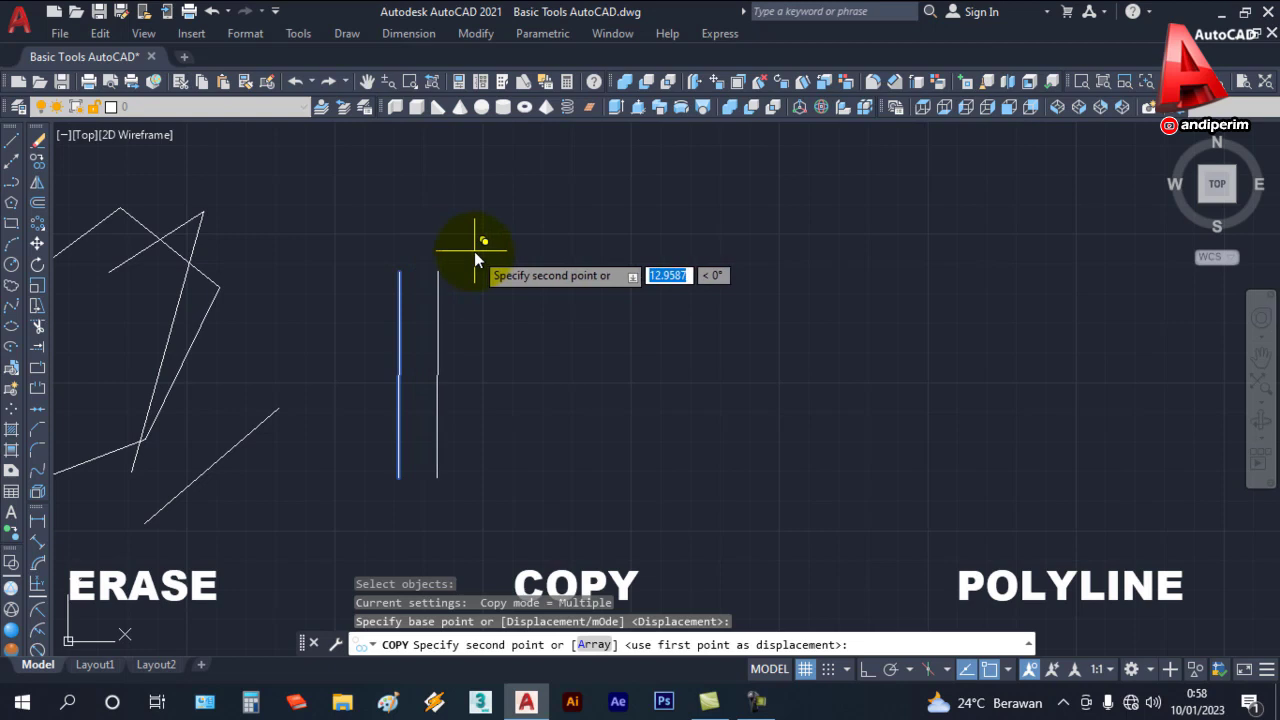
left_click(474, 251)
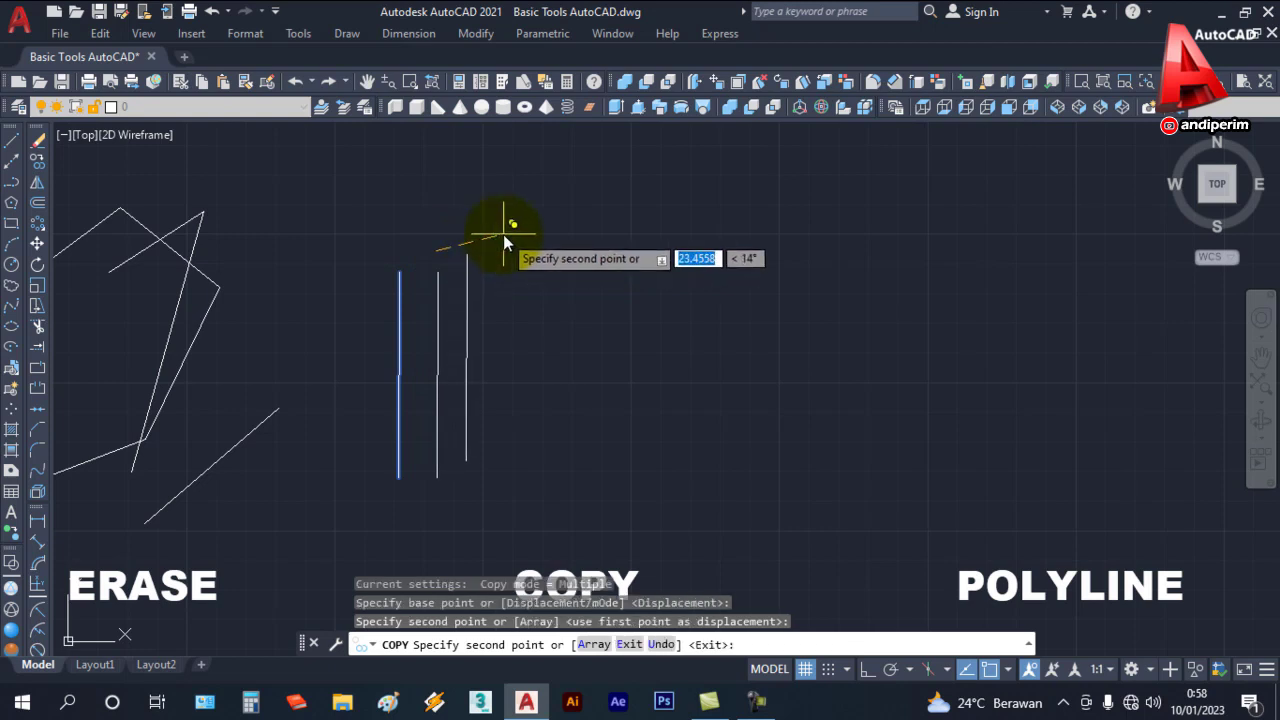
left_click(530, 165)
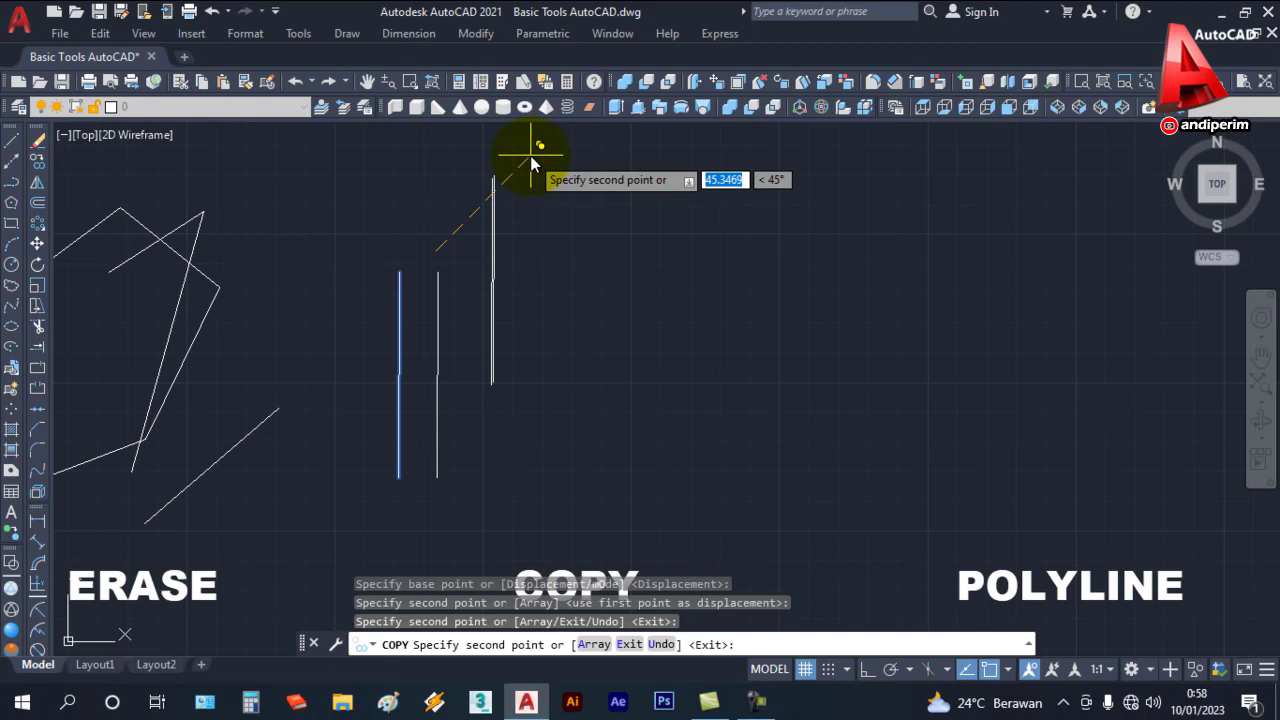
key("Escape")
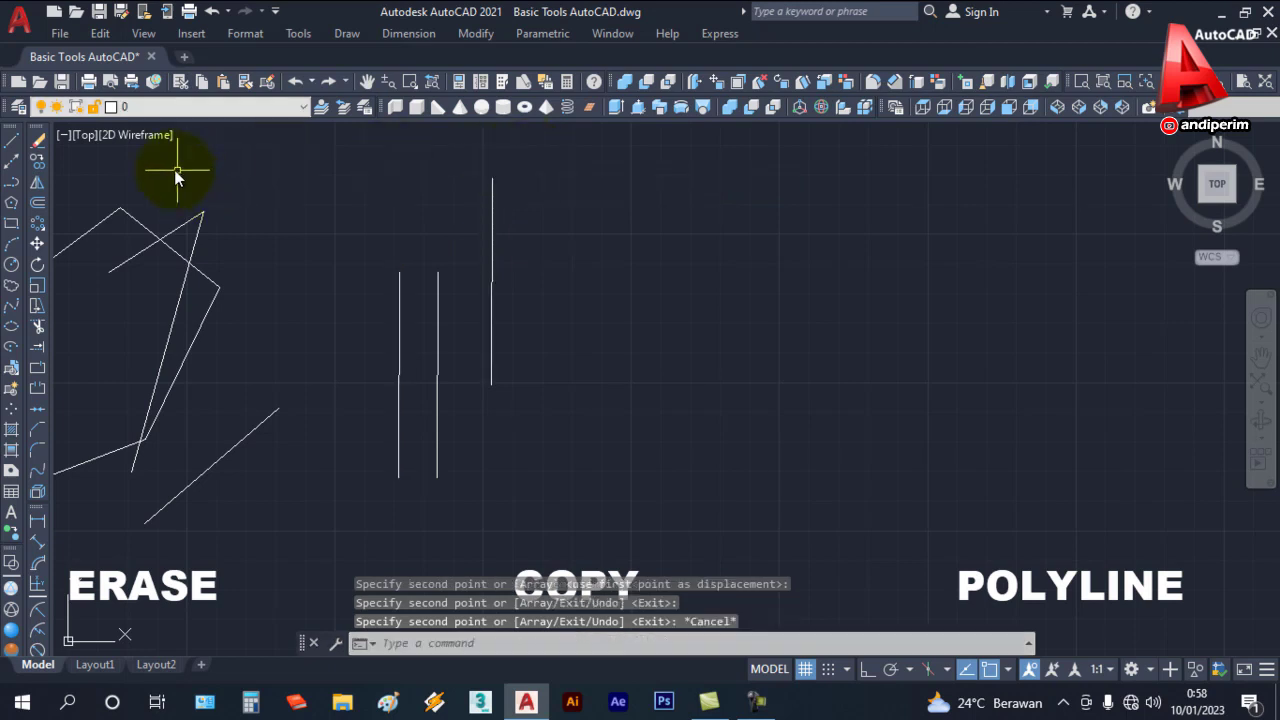
Step: Draw a closed four-sided box of lines right of the copied vertical lines
left_click(12, 141)
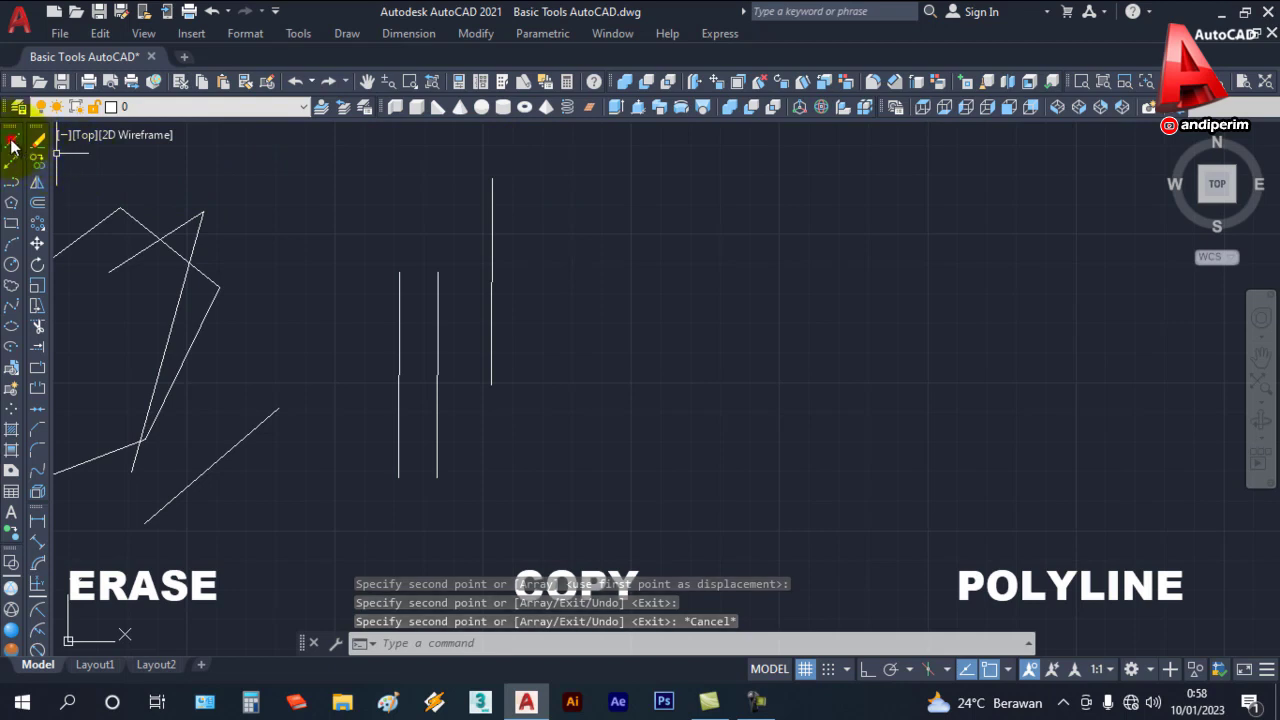
left_click(538, 335)
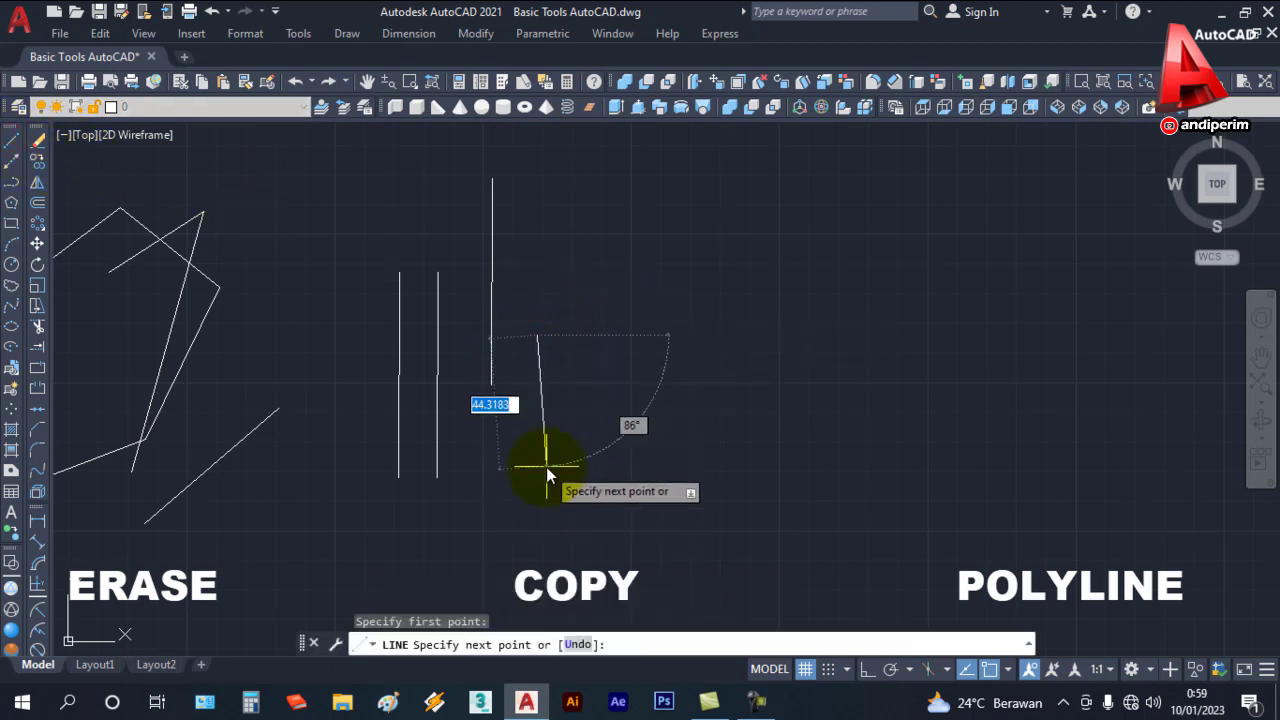
key("F8")
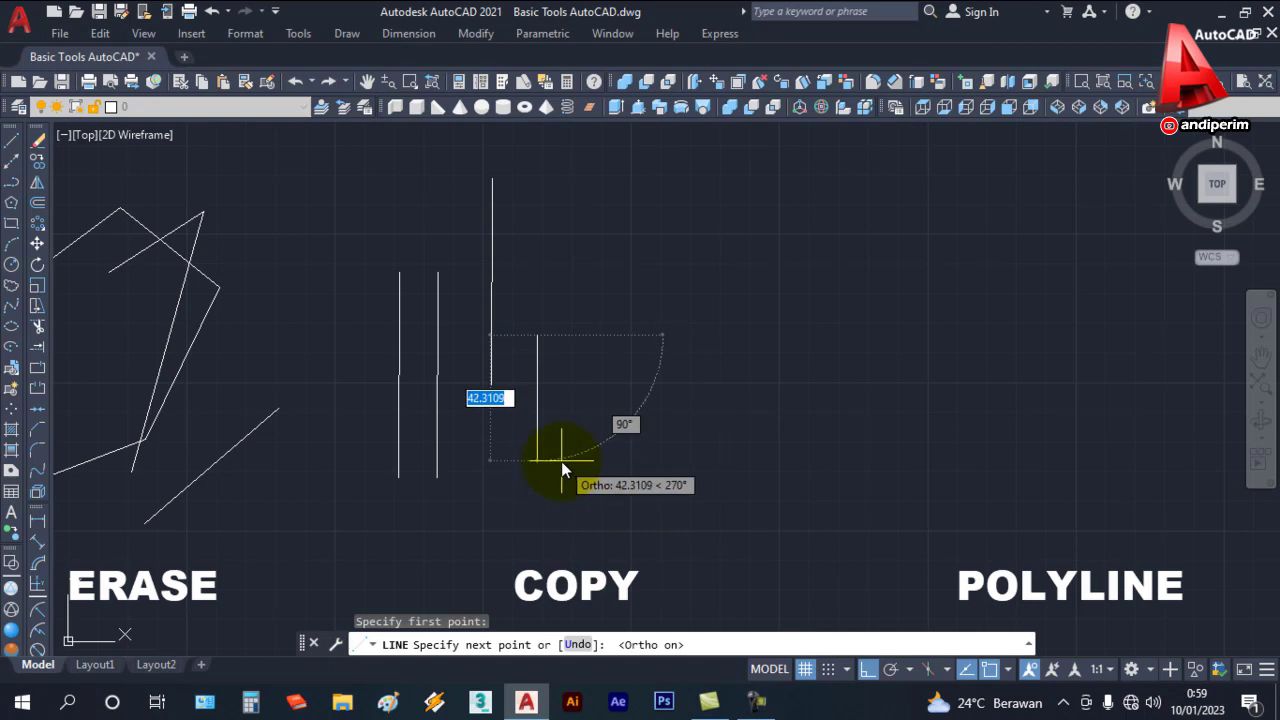
left_click(561, 461)
left_click(676, 460)
left_click(676, 327)
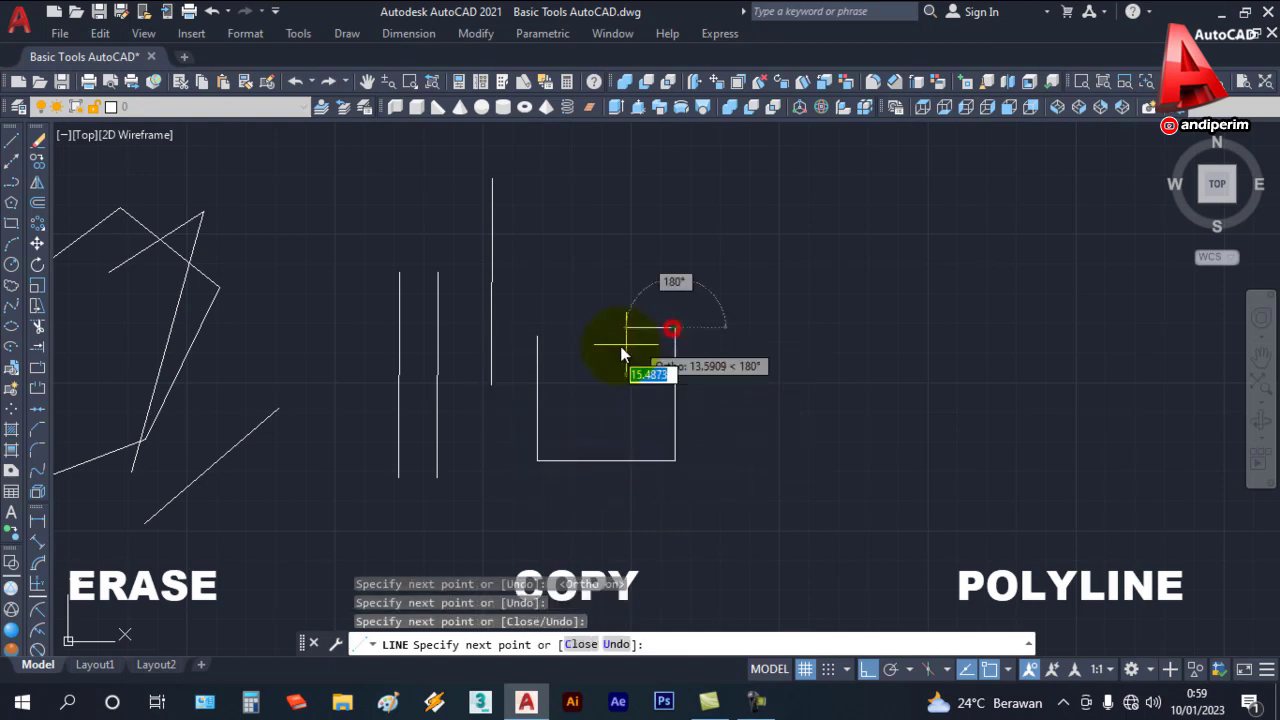
left_click(539, 345)
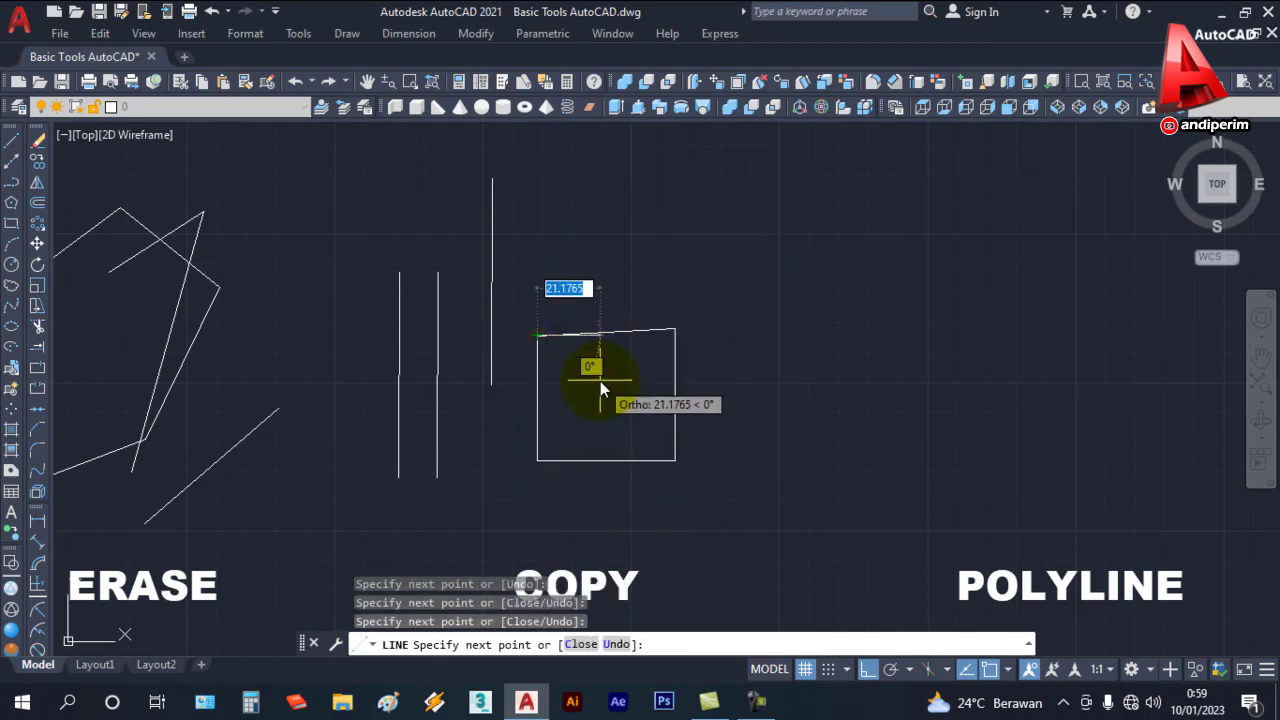
key("Escape")
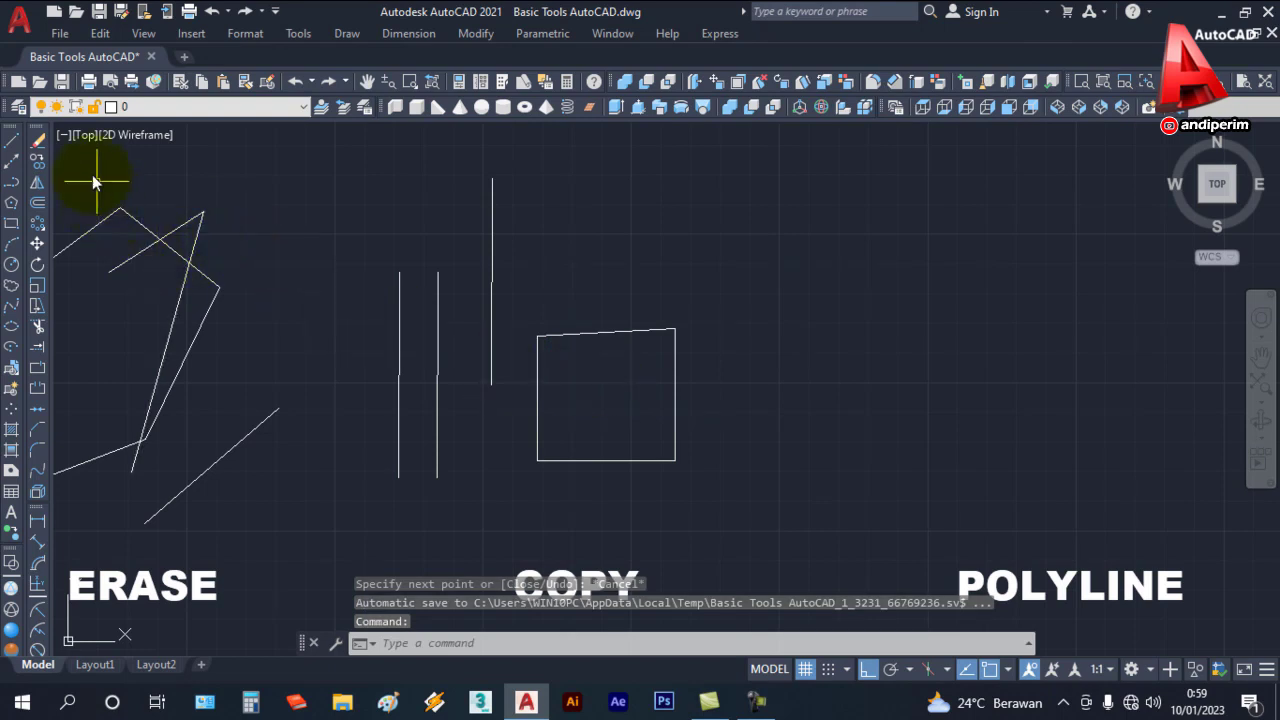
Step: Copy the four-sided box by window selection and place the copy directly above it
left_click(36, 160)
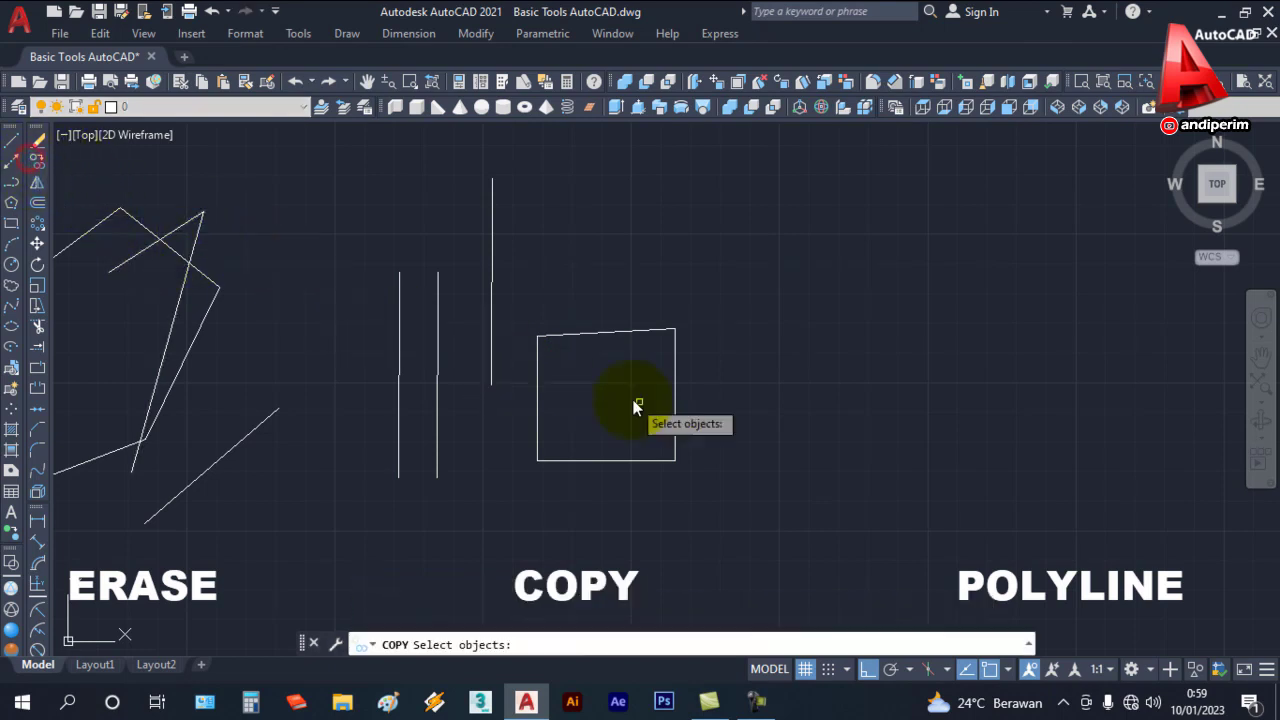
left_click(702, 489)
left_click(525, 308)
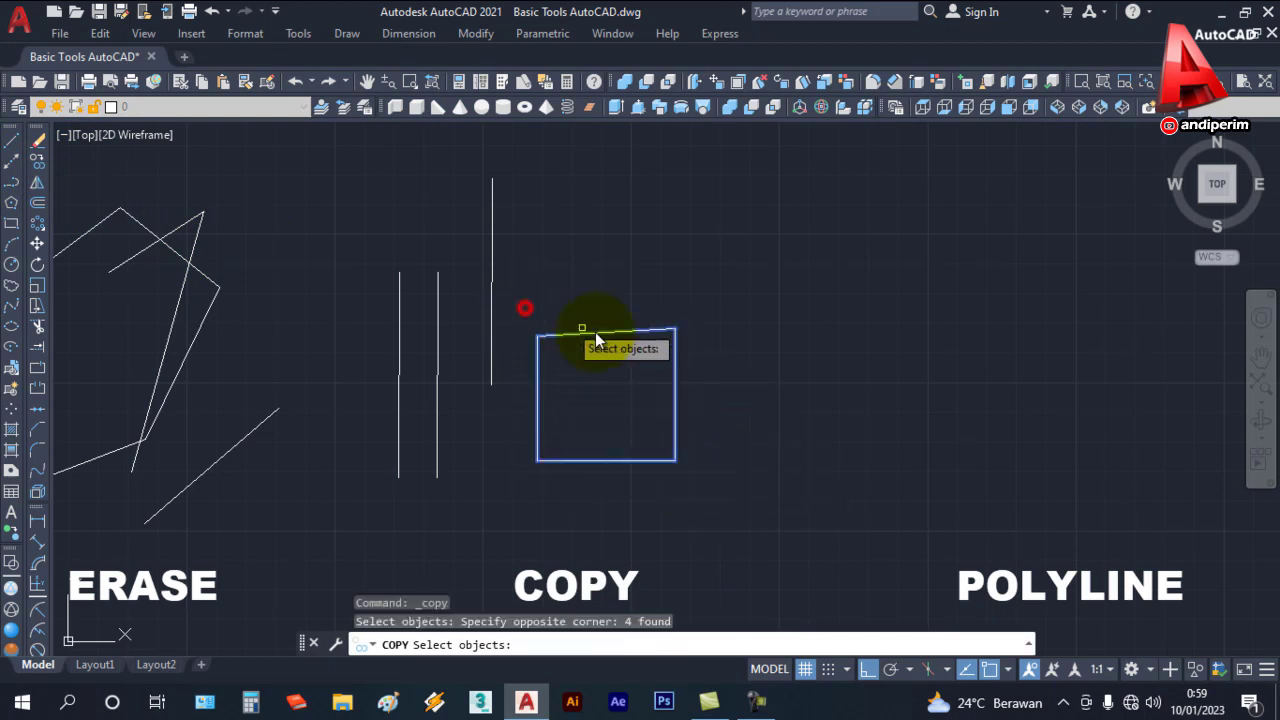
key("Return")
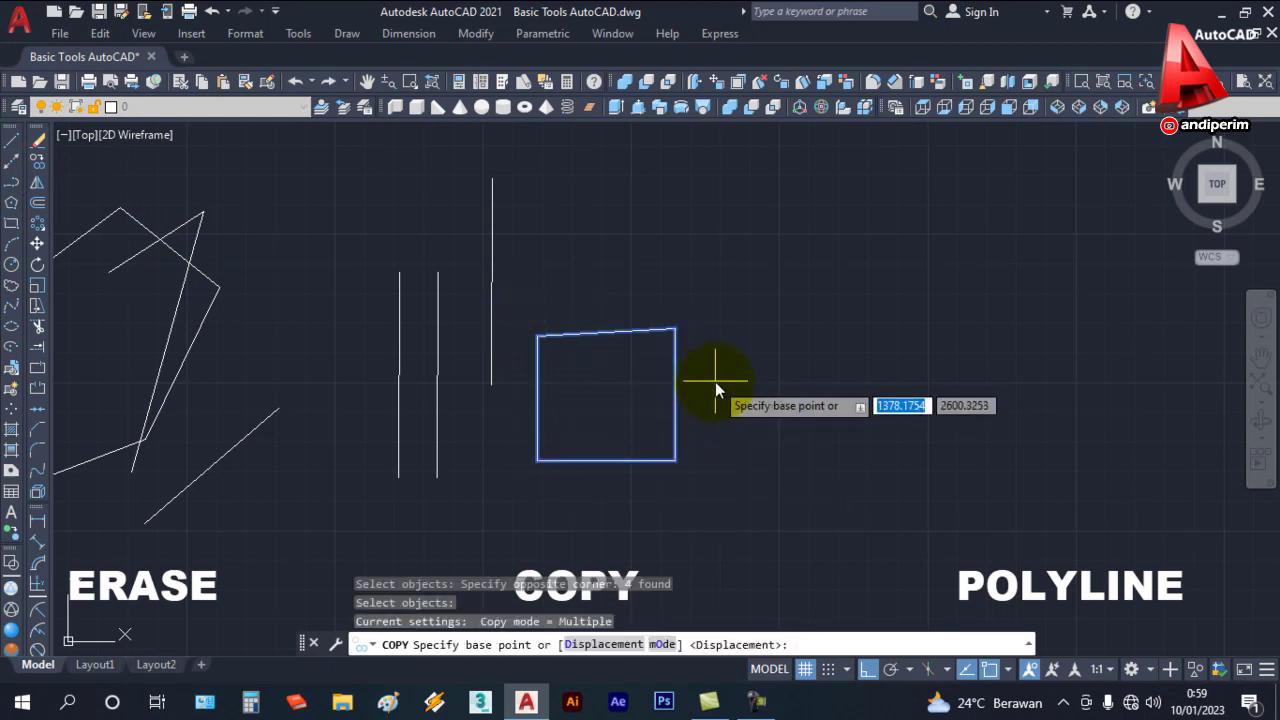
left_click(714, 378)
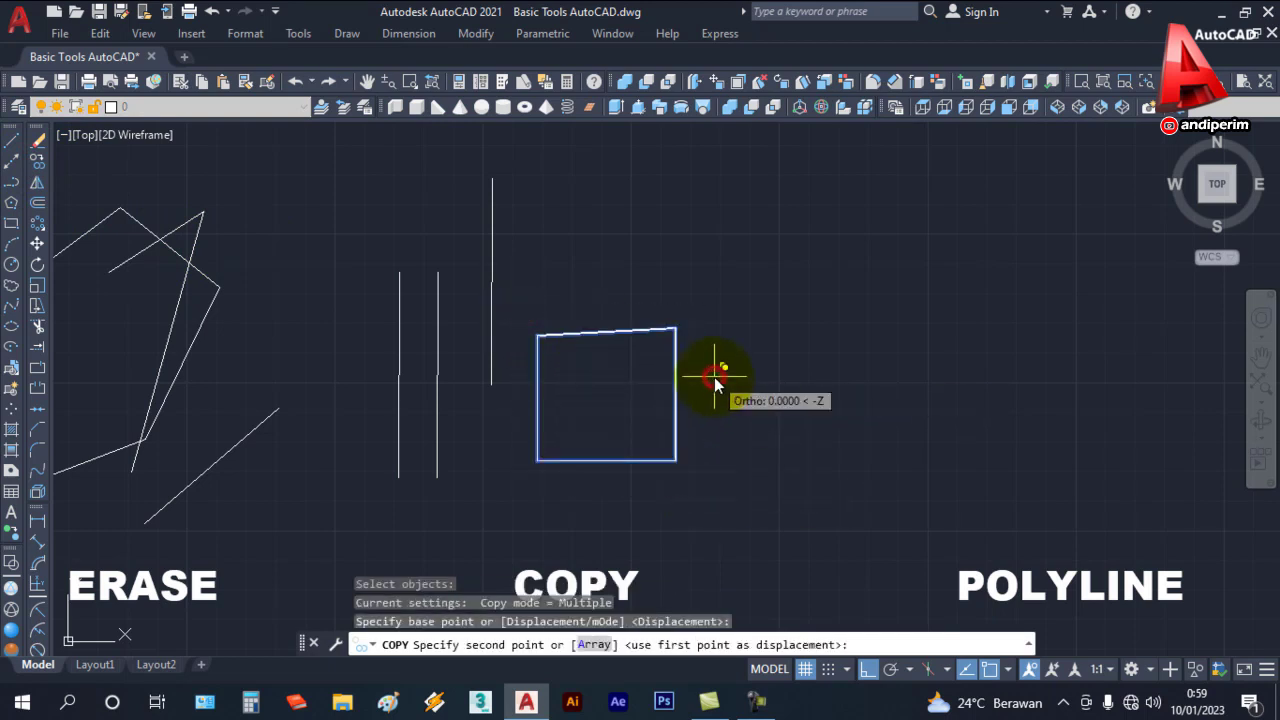
left_click(722, 232)
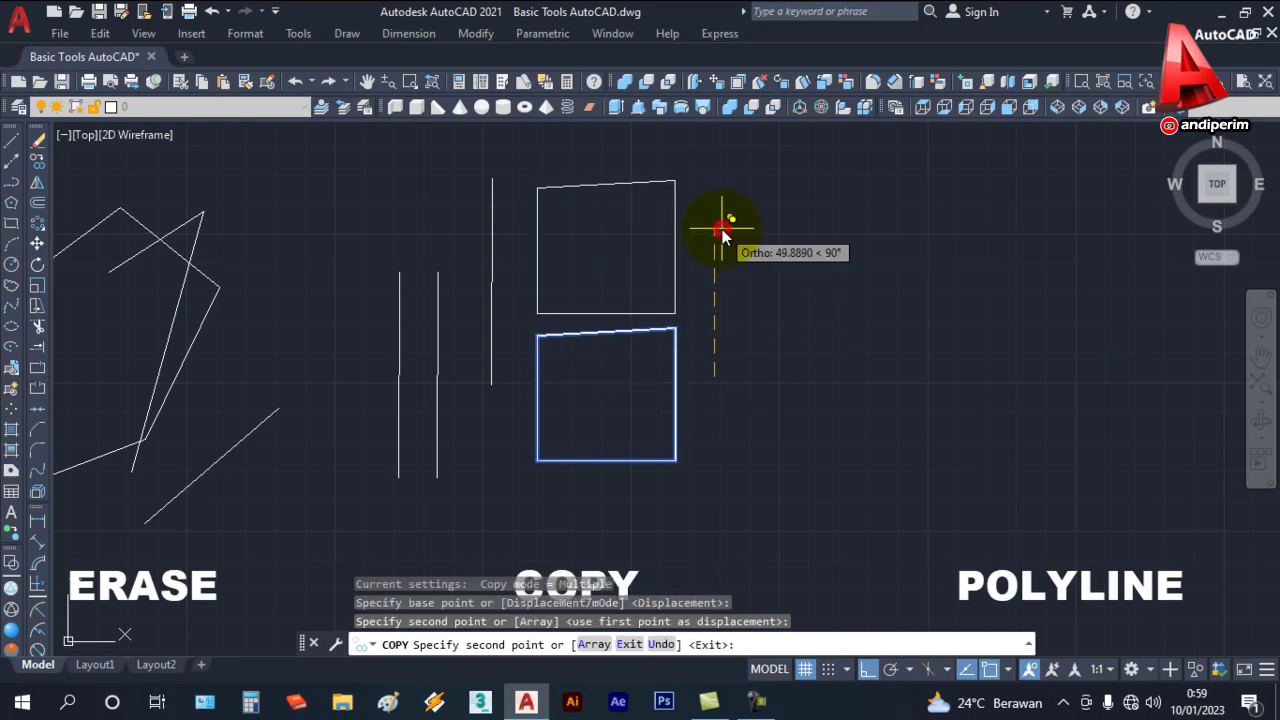
key("Escape")
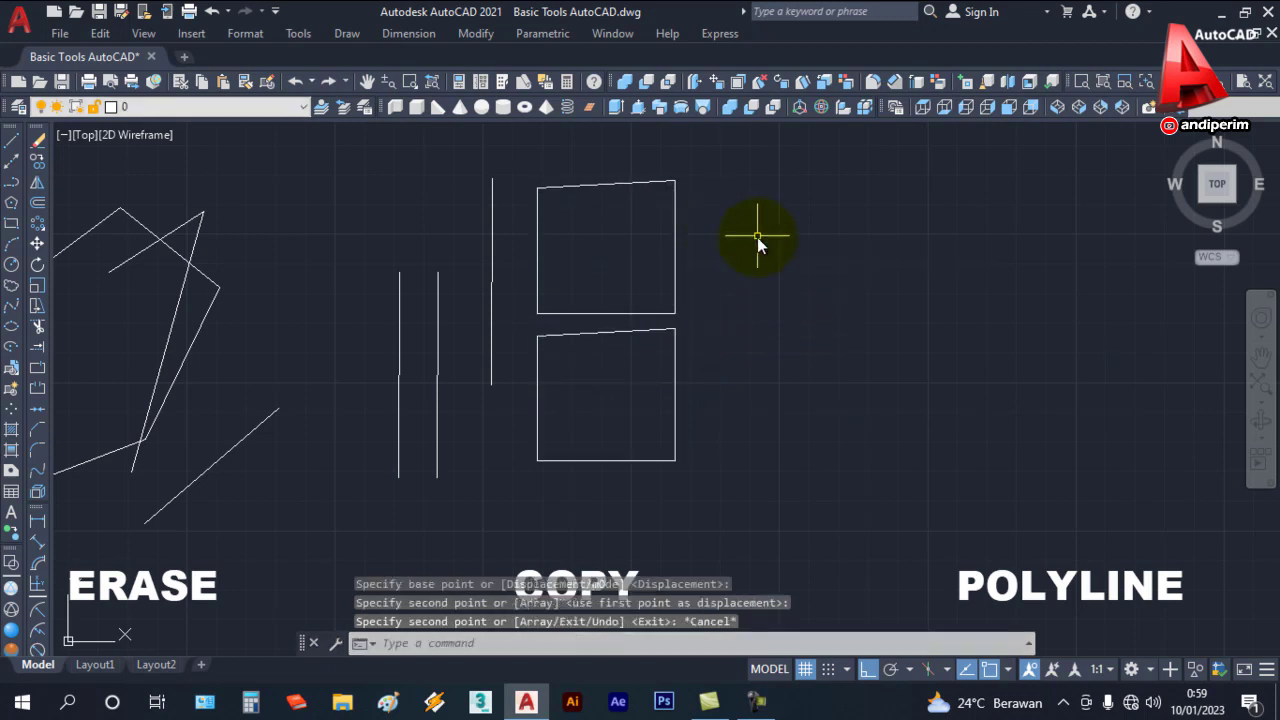
Step: Draw a four-corner rectangular polyline above the POLYLINE label, with Ortho toggled off
middle_click_drag(766, 260, 296, 212)
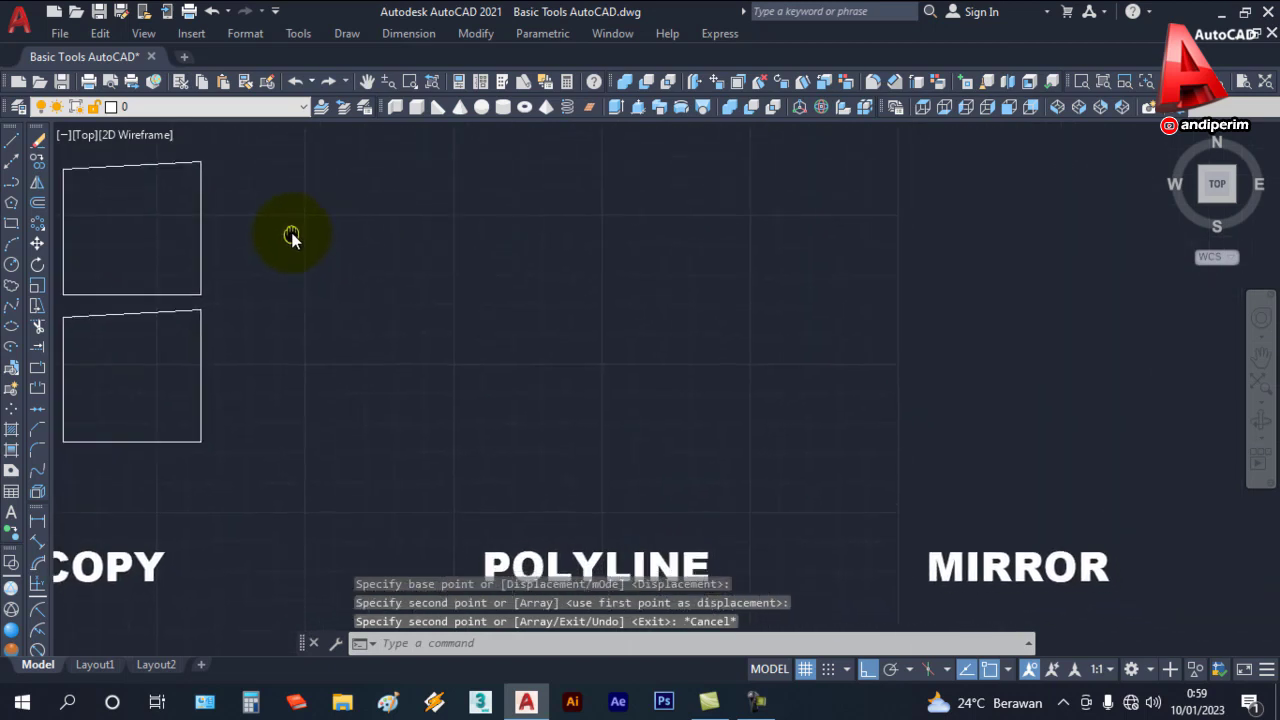
middle_click_drag(537, 286, 529, 278)
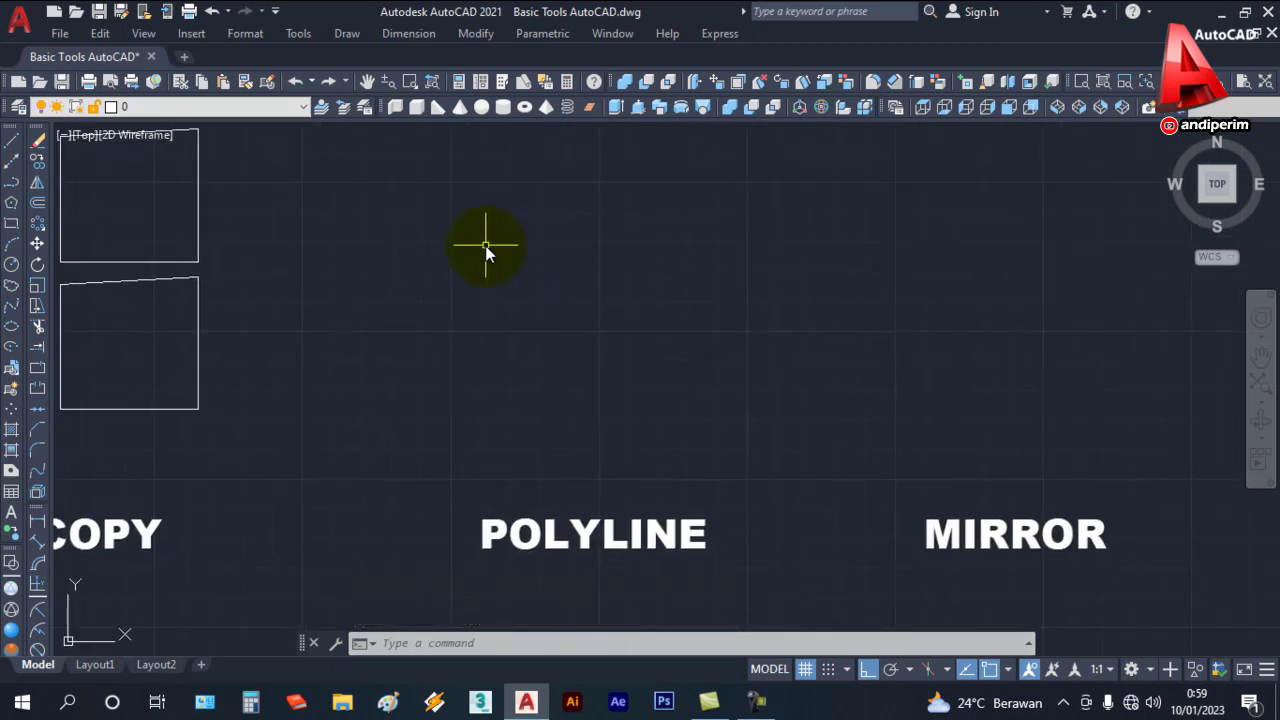
left_click(12, 141)
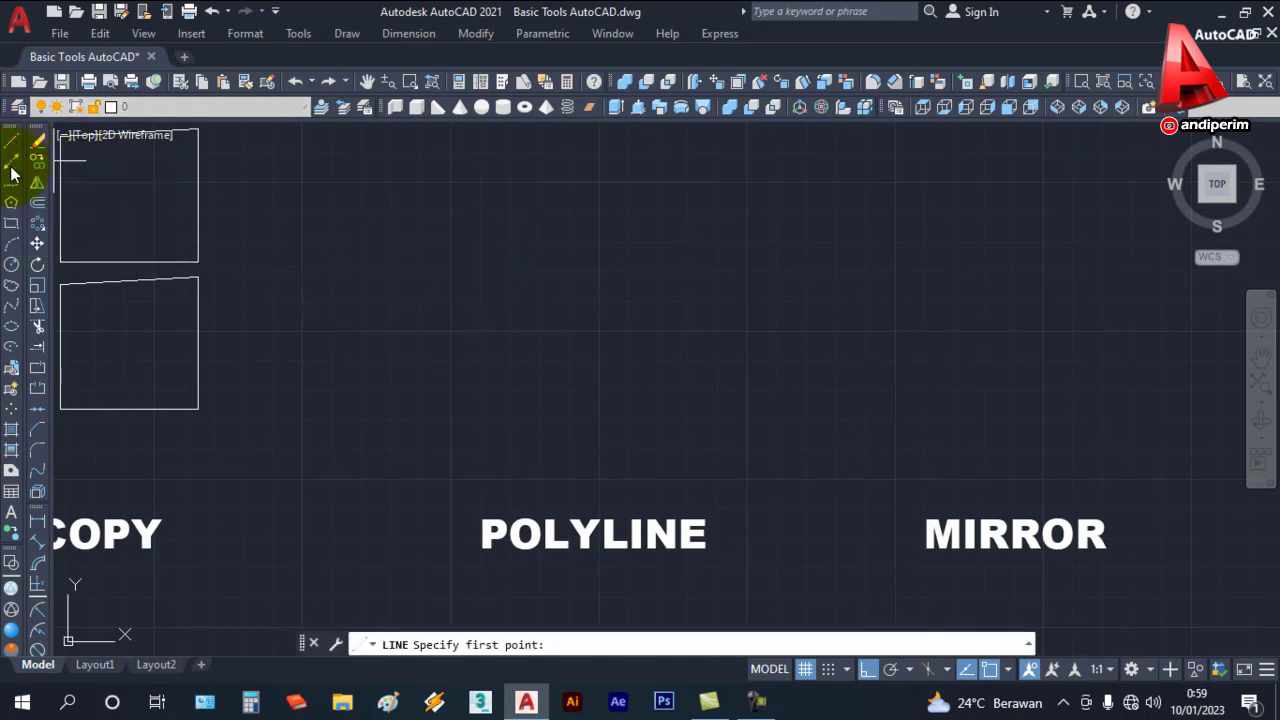
left_click(12, 183)
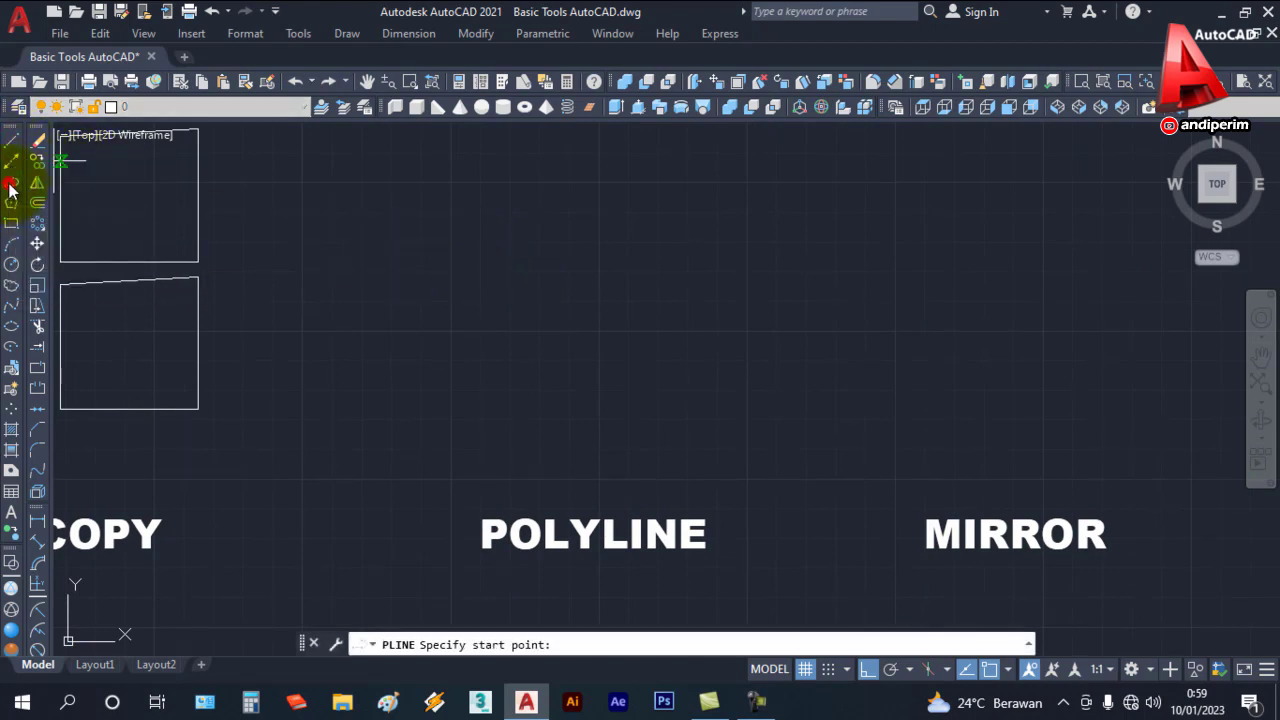
left_click(393, 226)
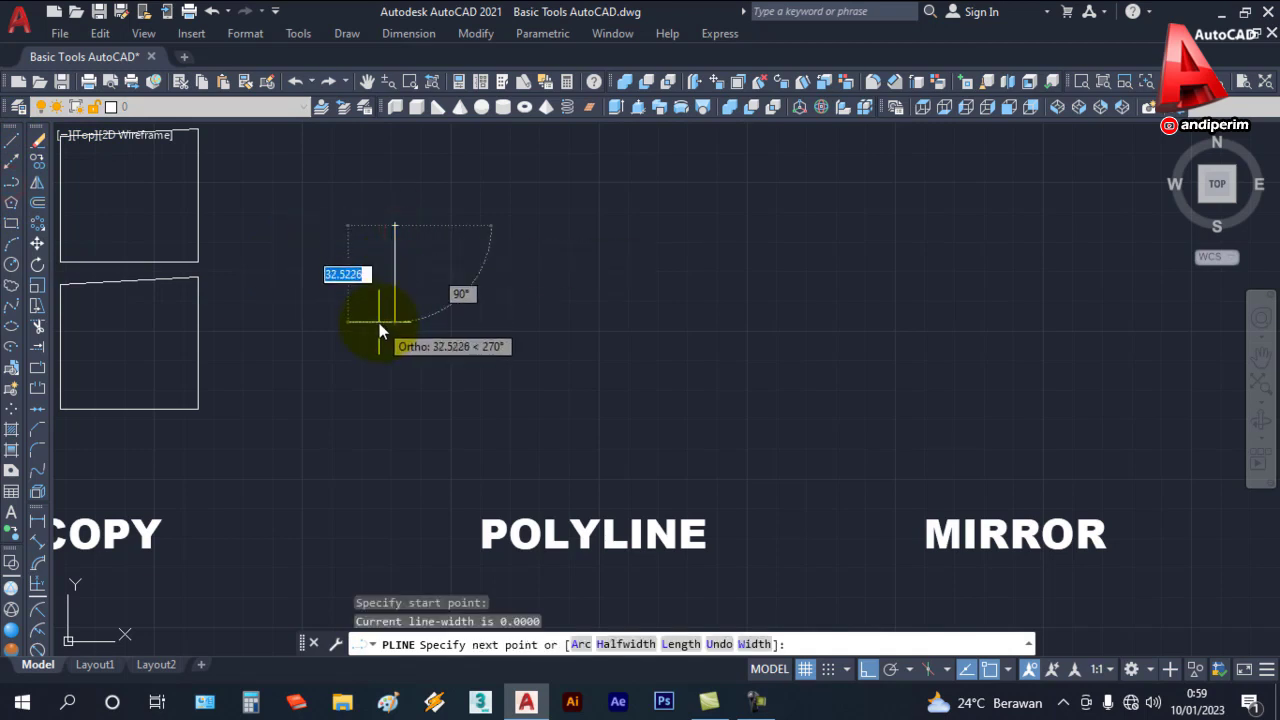
key("F8")
left_click(394, 407)
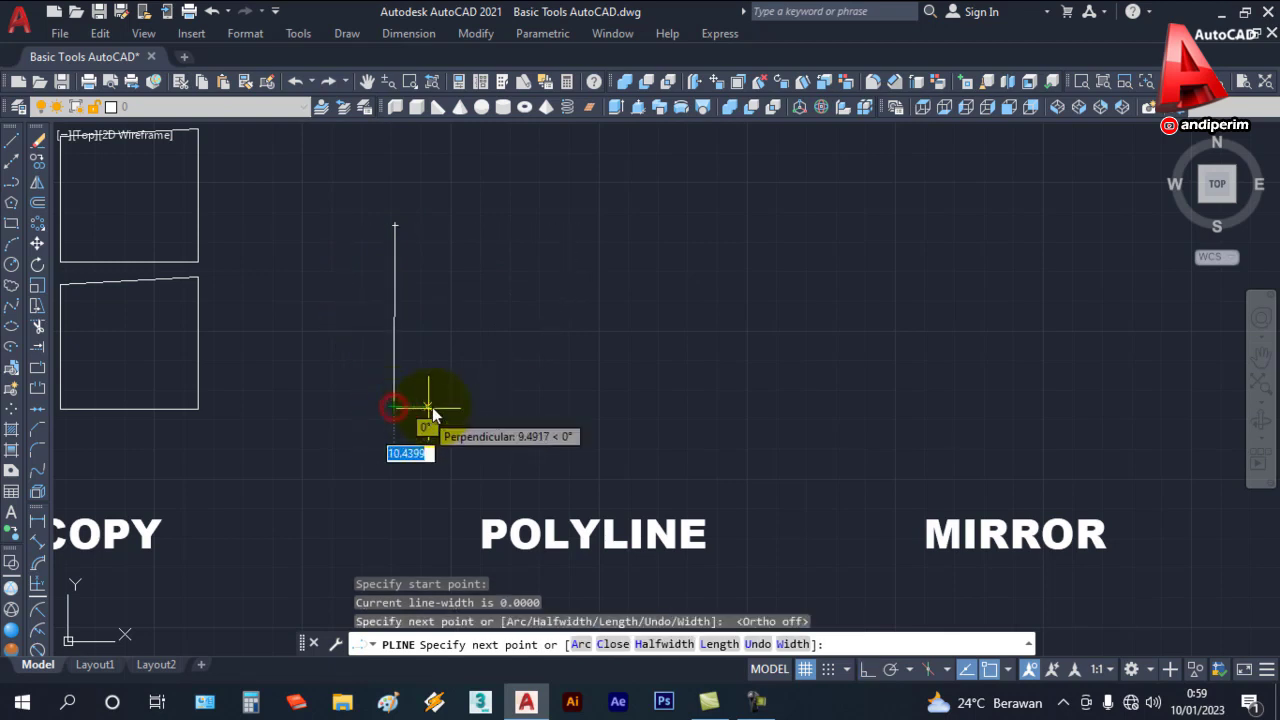
left_click(533, 407)
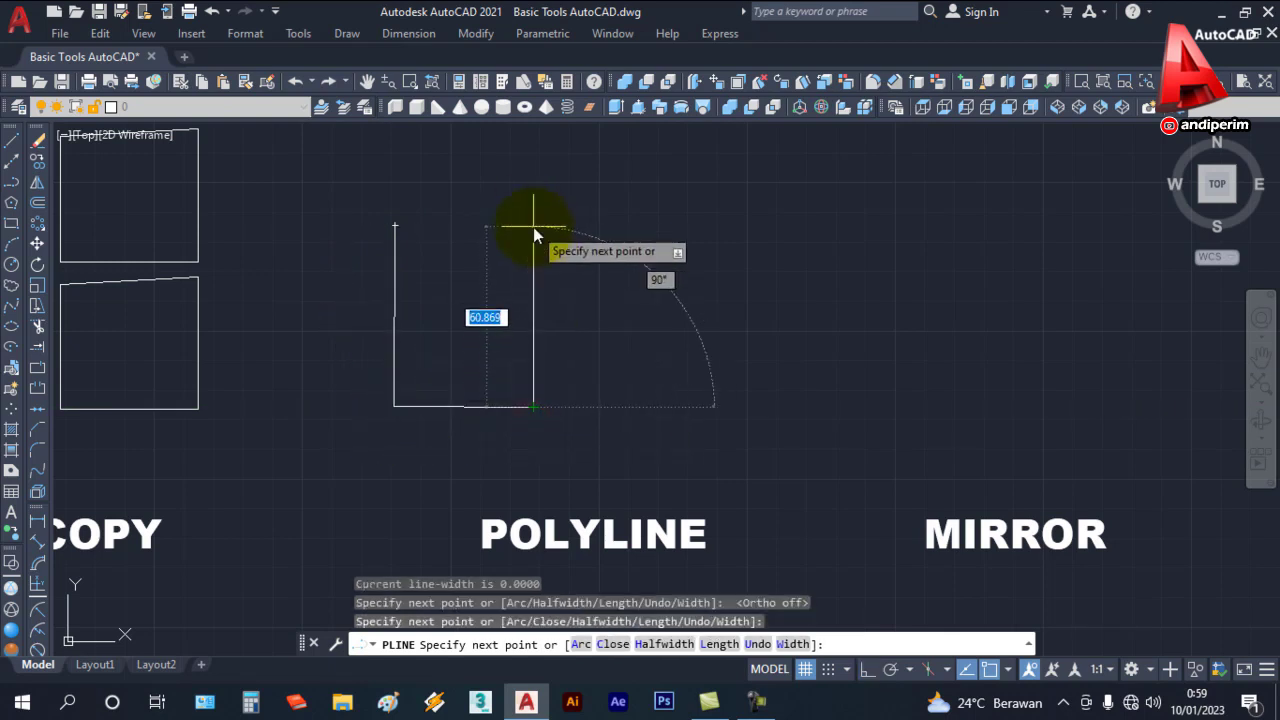
left_click(533, 228)
left_click(394, 228)
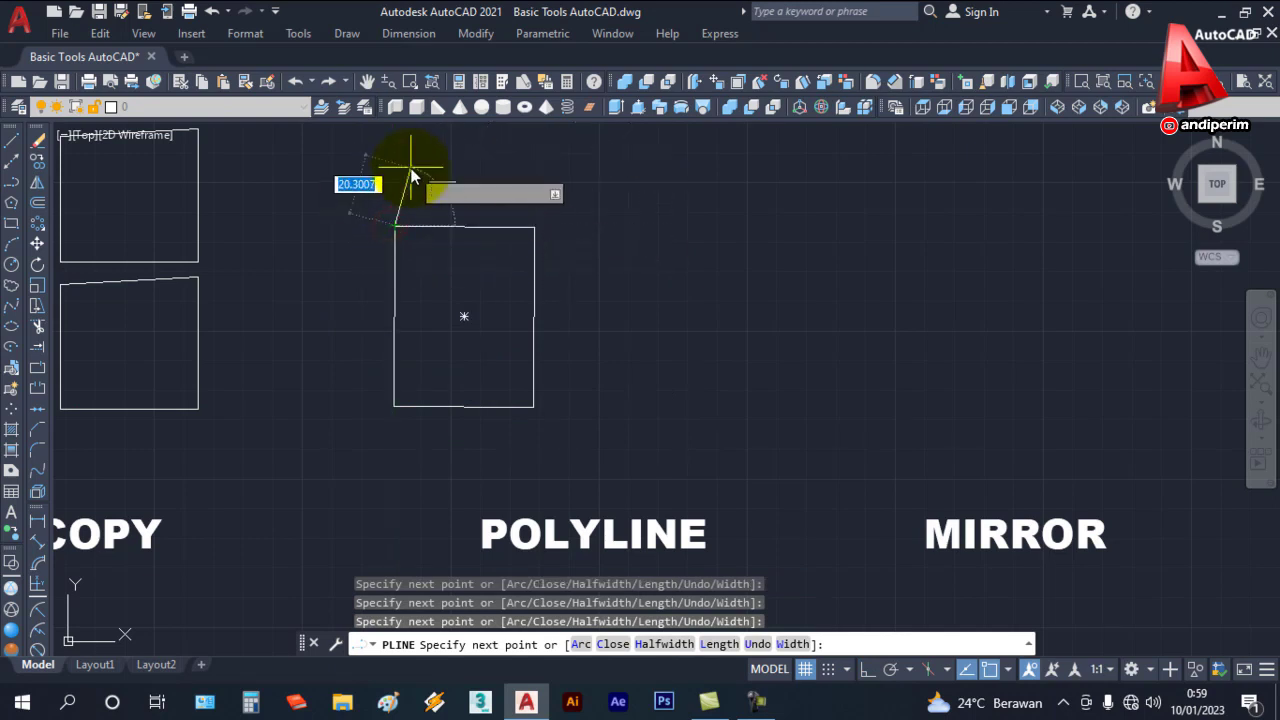
key("Escape")
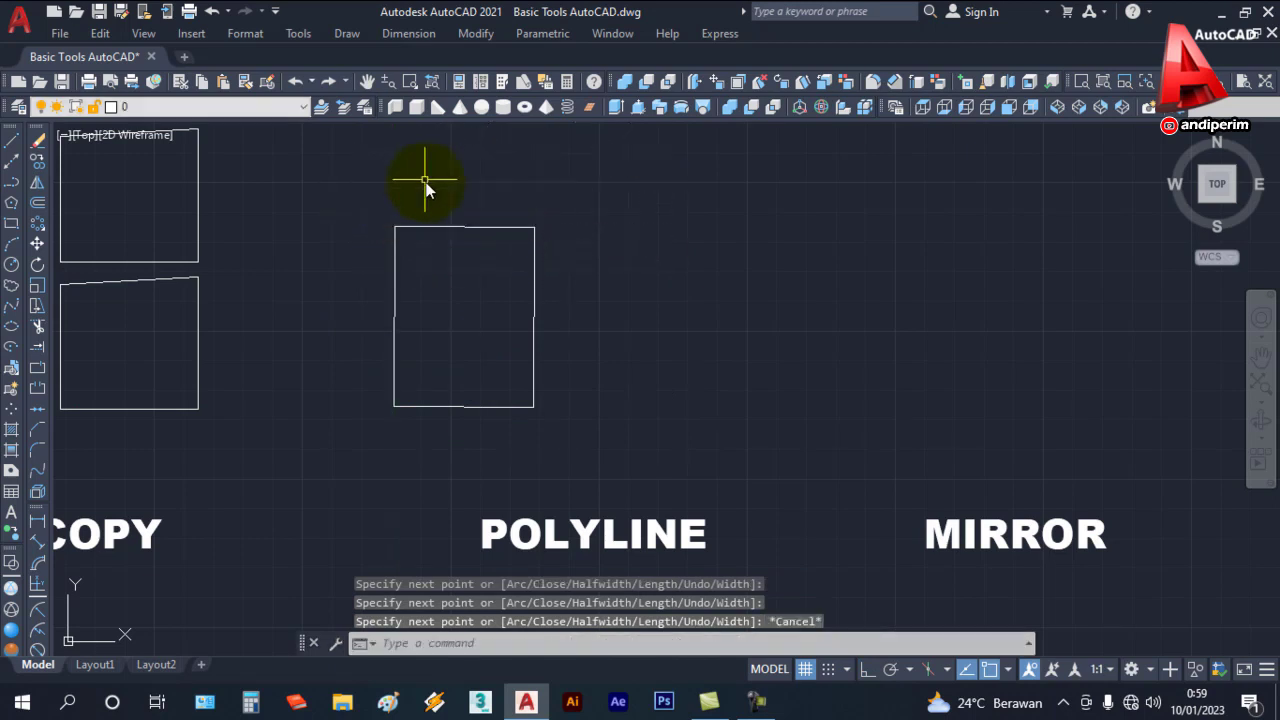
Step: Select the rectangle polyline, shift the view slightly, then clear the selection
left_click(446, 223)
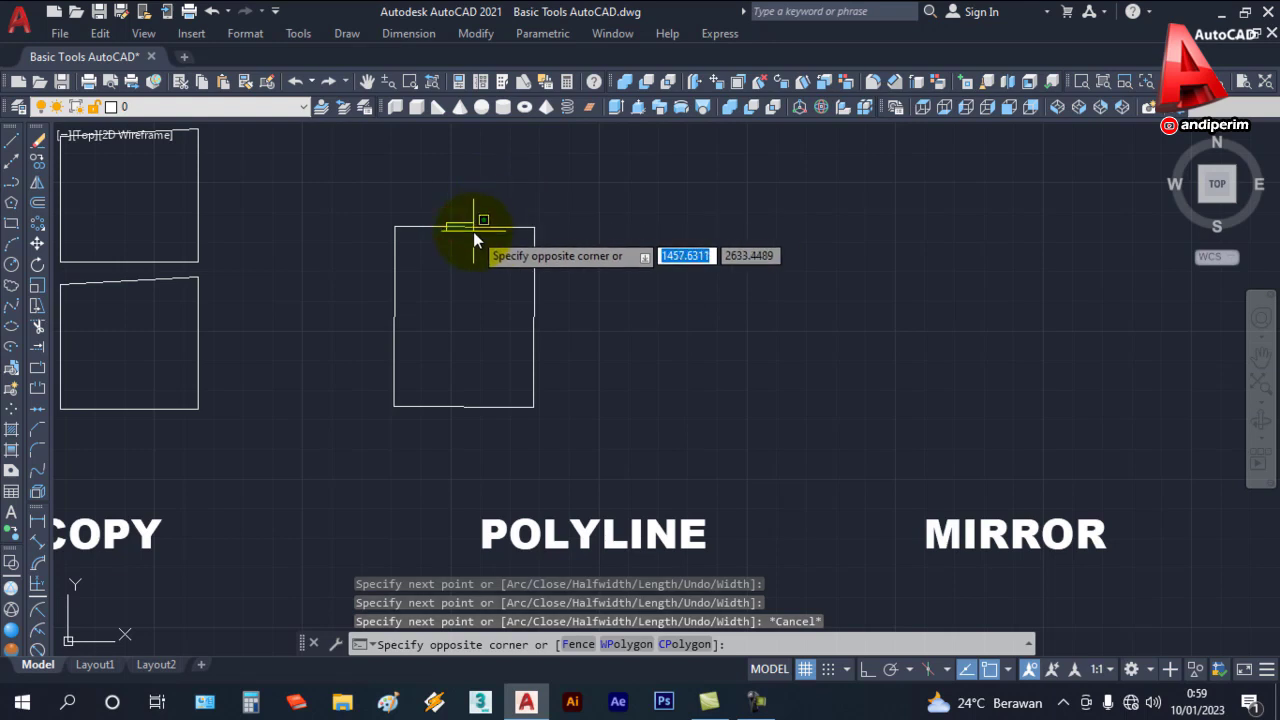
left_click(476, 229)
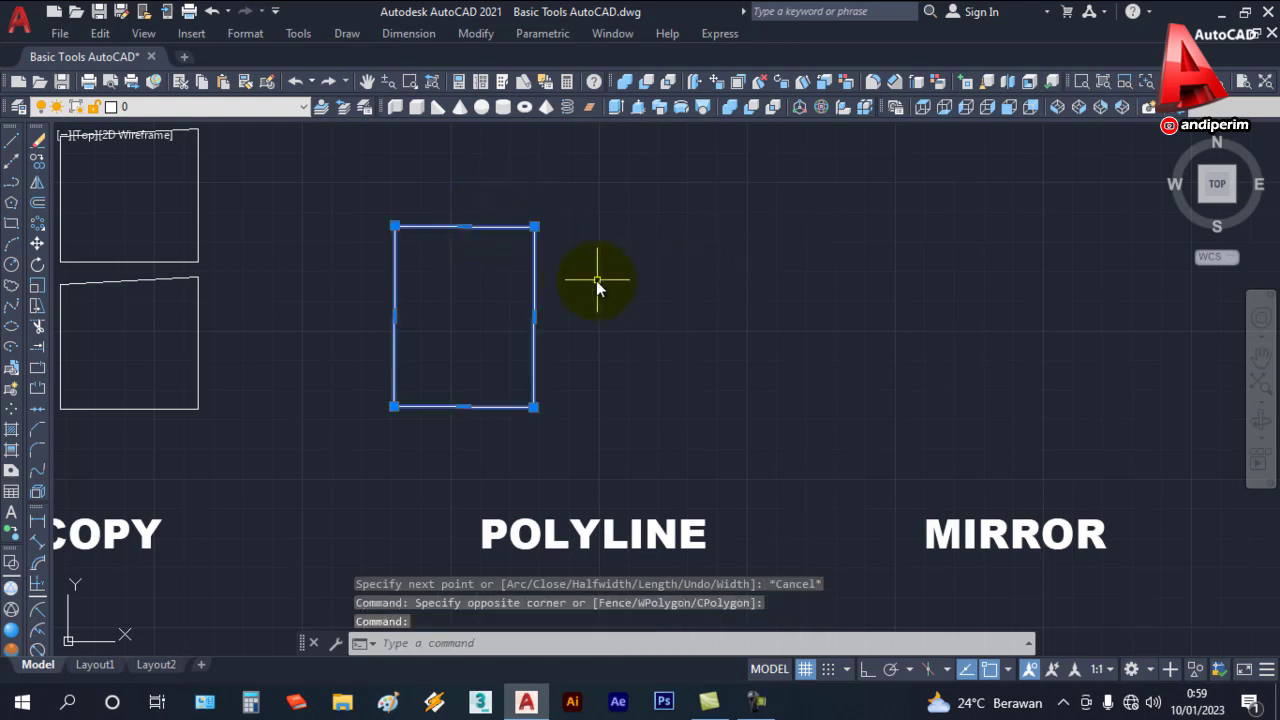
middle_click_drag(597, 287, 543, 287)
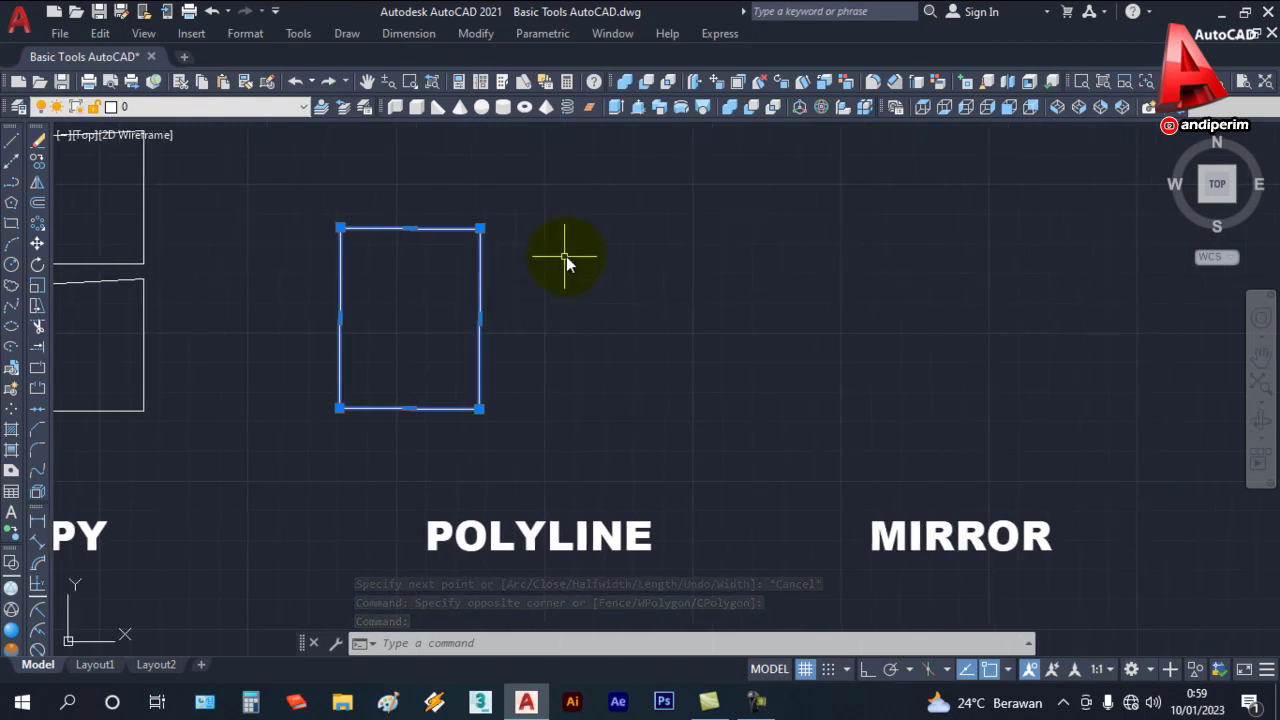
key("Escape")
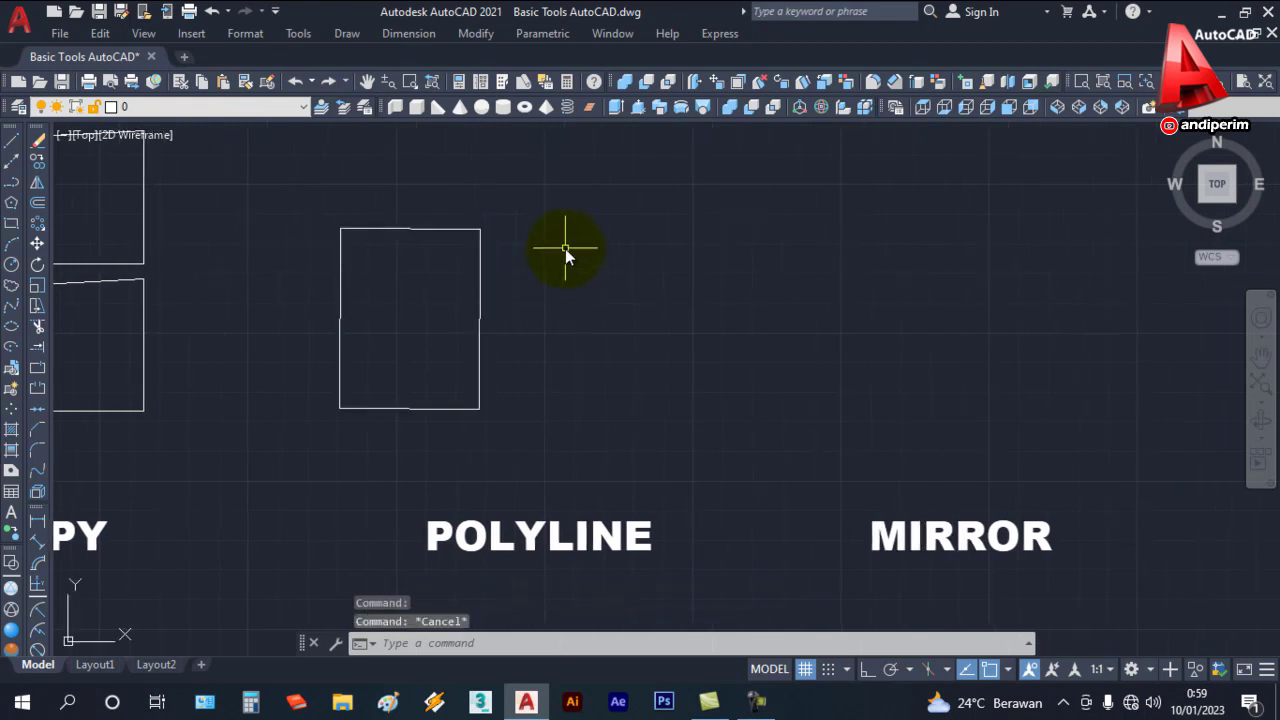
Step: Draw an eight-vertex zigzag polyline right of the rectangle, then select it
left_click(11, 182)
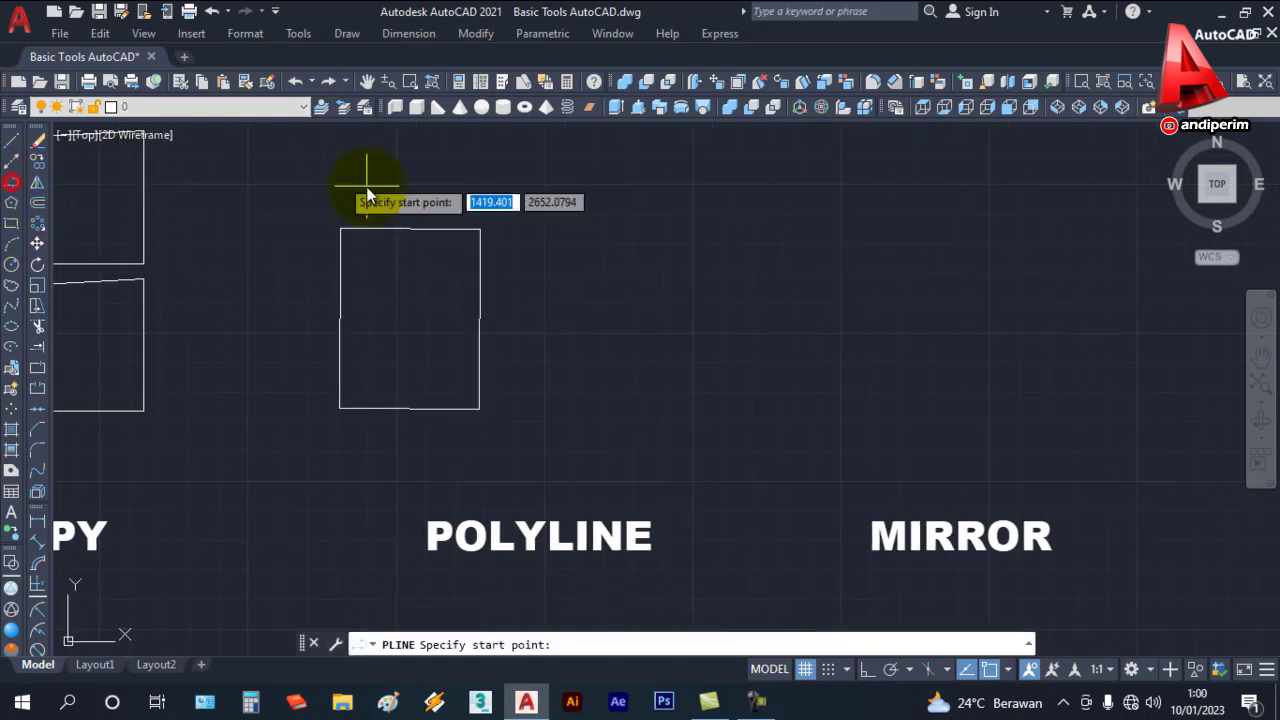
left_click(543, 308)
left_click(623, 445)
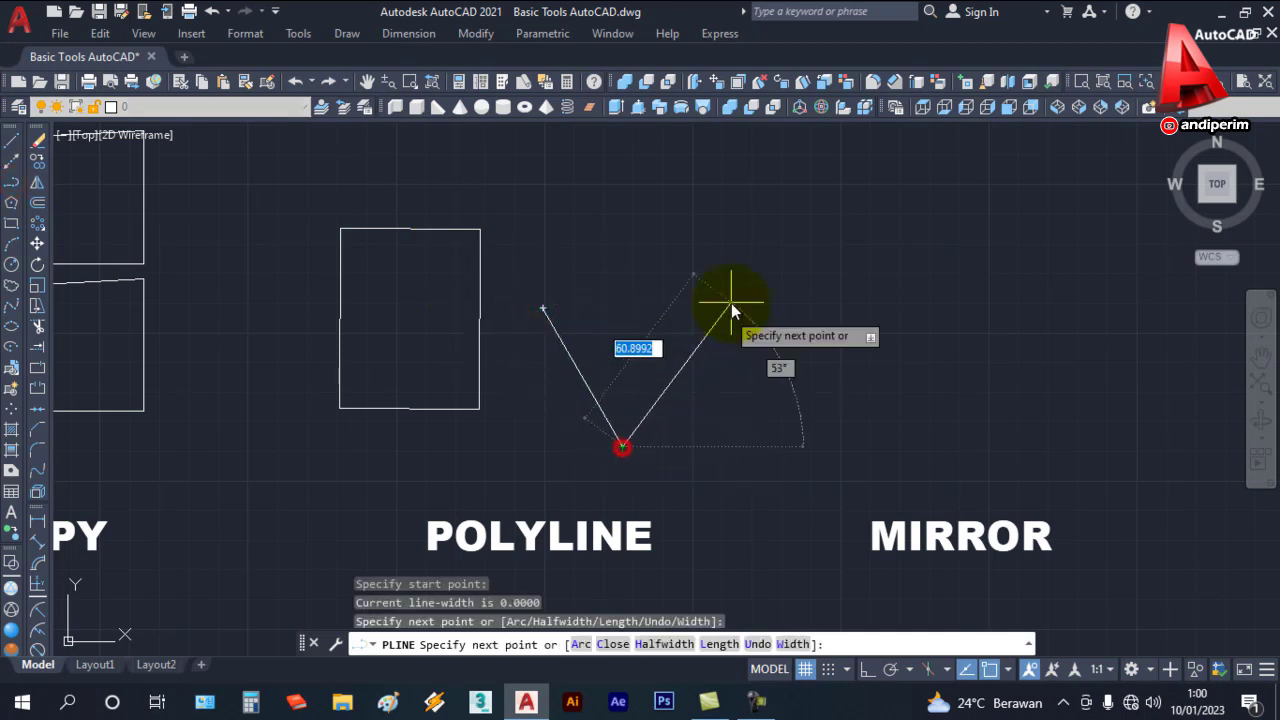
left_click(735, 290)
left_click(686, 201)
left_click(607, 174)
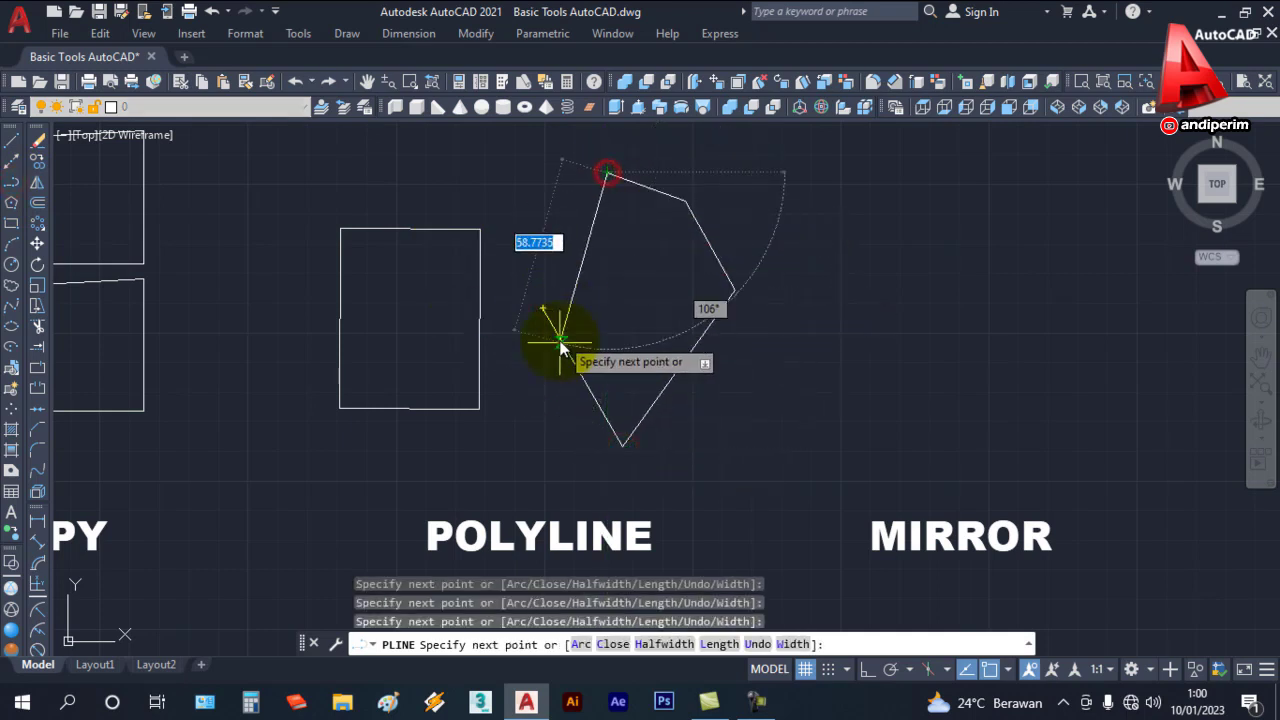
left_click(540, 404)
left_click(712, 373)
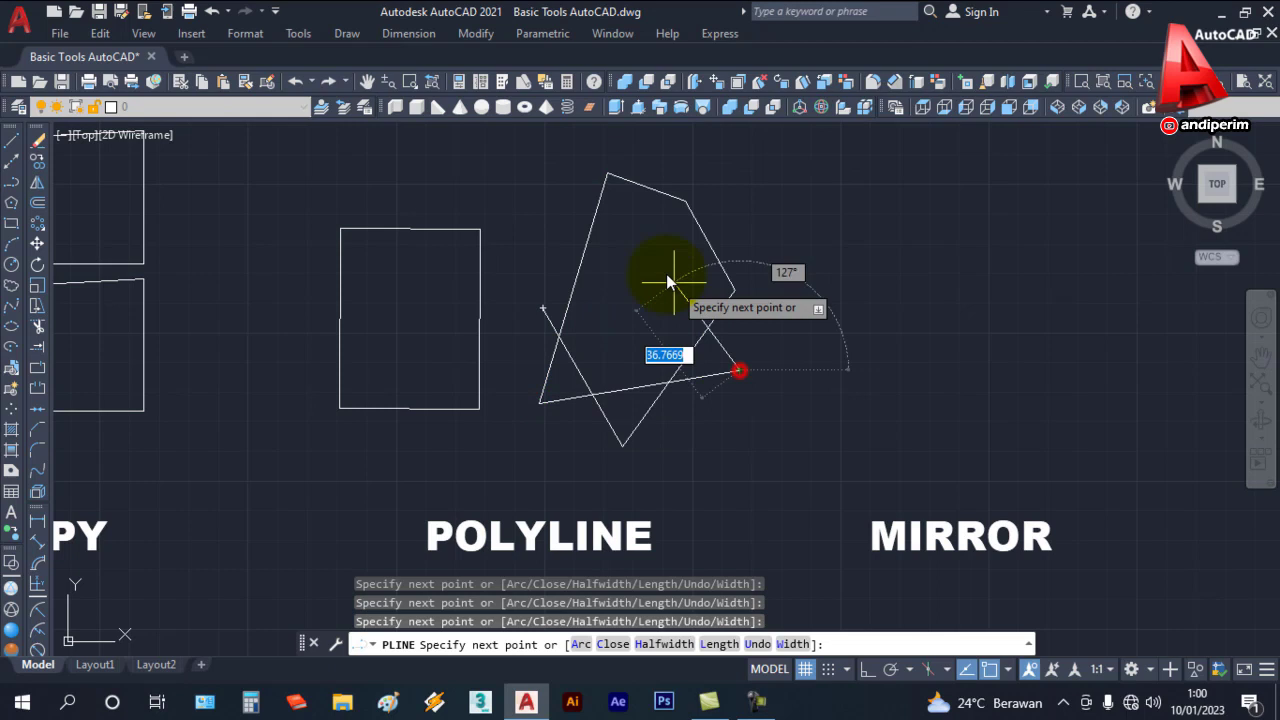
left_click(631, 237)
key("Escape")
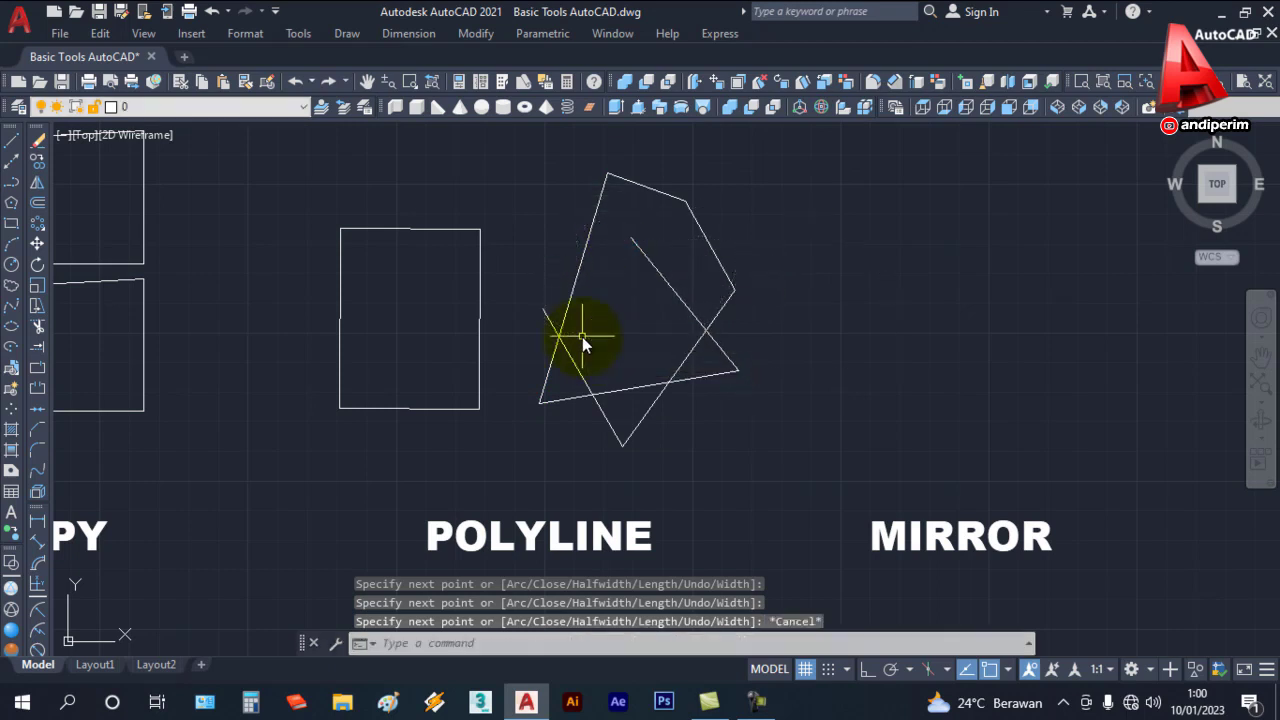
left_click(719, 262)
mouse_move(739, 370)
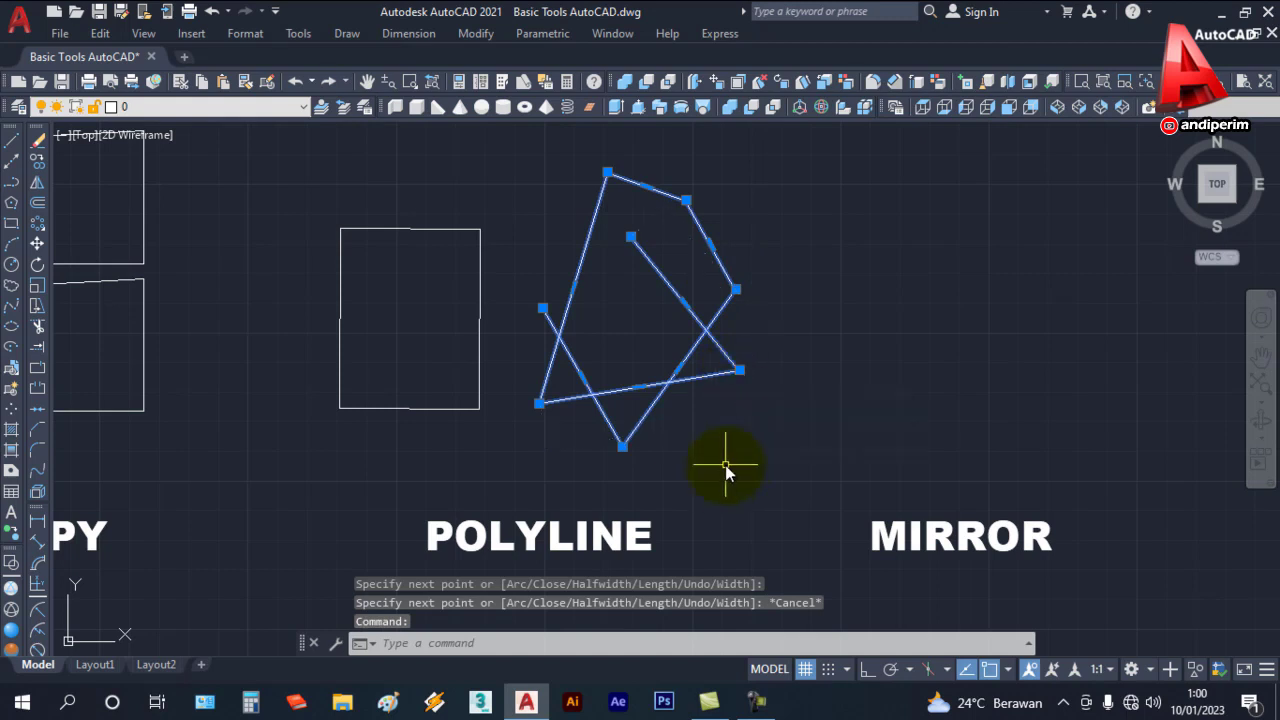
Step: Draw a closed five-cornered outline of straight lines above the MIRROR label, ending at the first corner
middle_click_drag(725, 462, 355, 465)
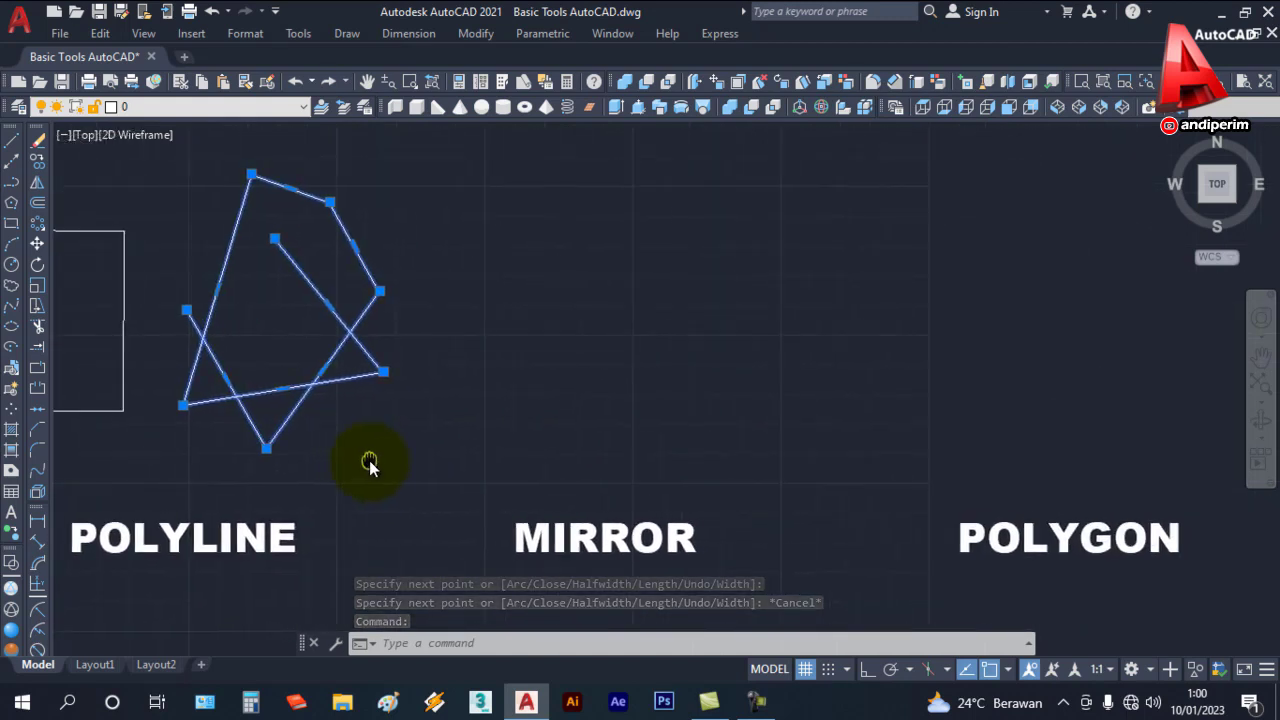
key("Escape")
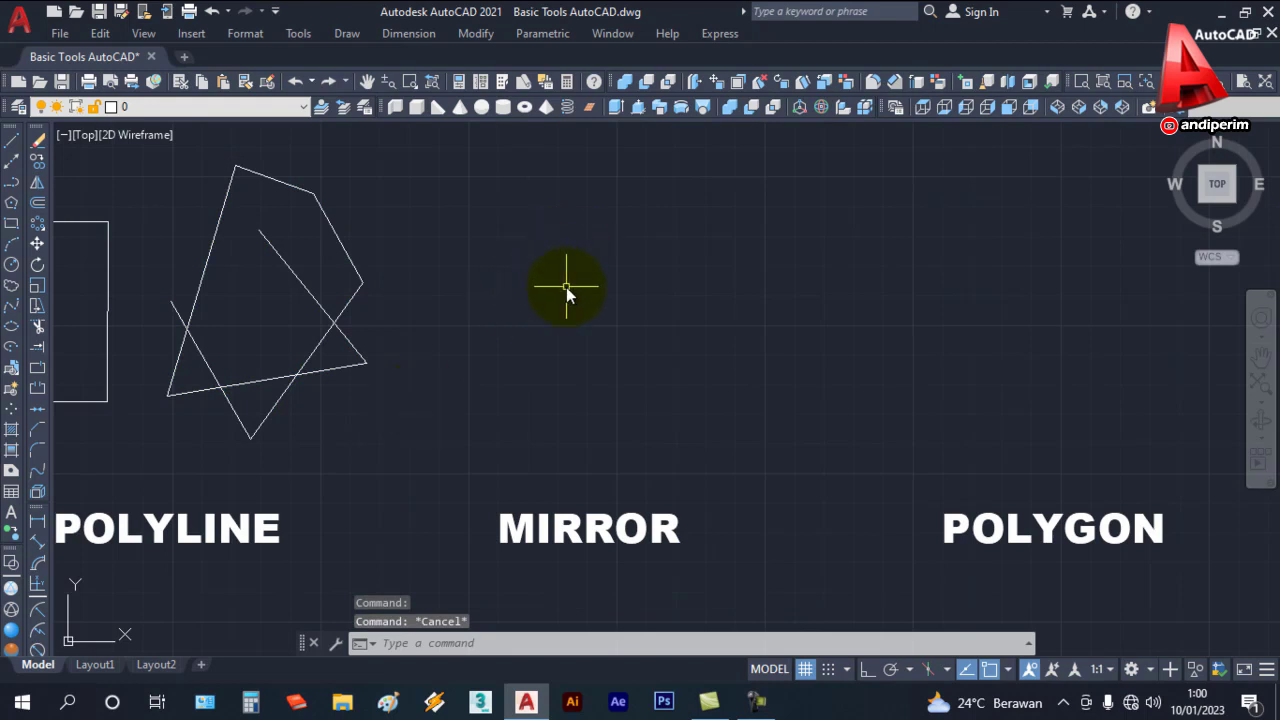
middle_click_drag(592, 297, 597, 302)
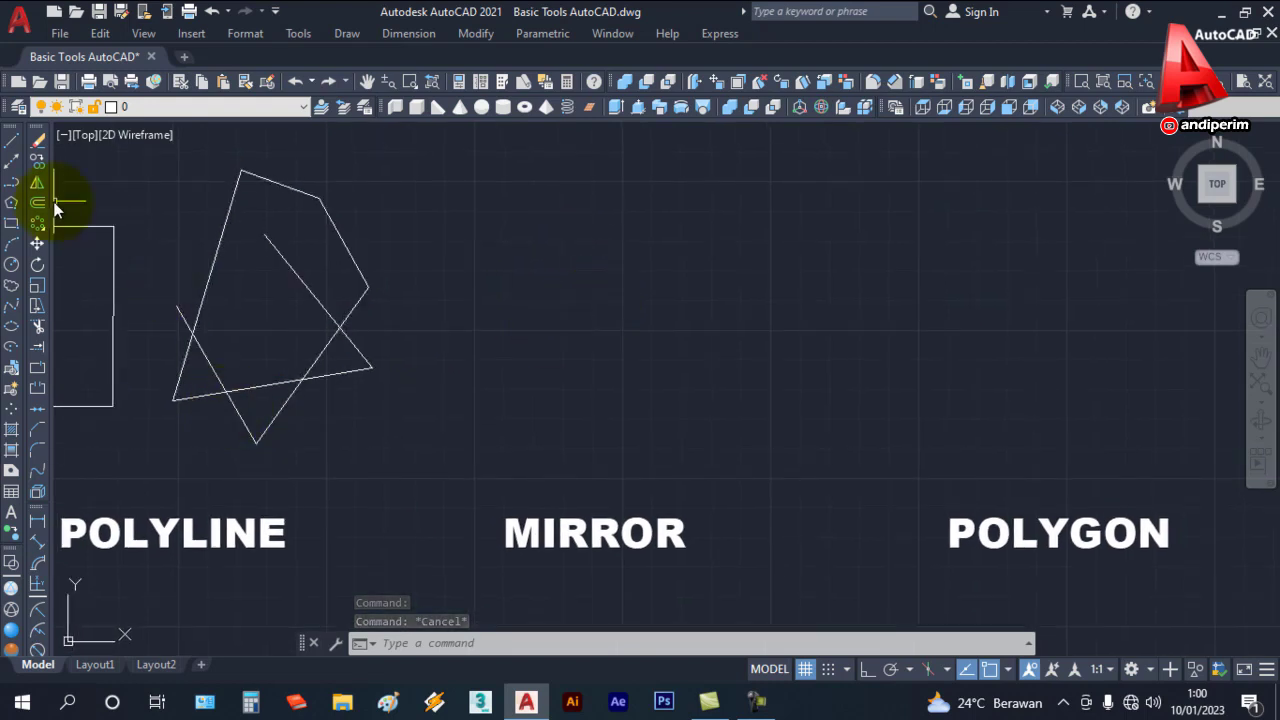
left_click(12, 145)
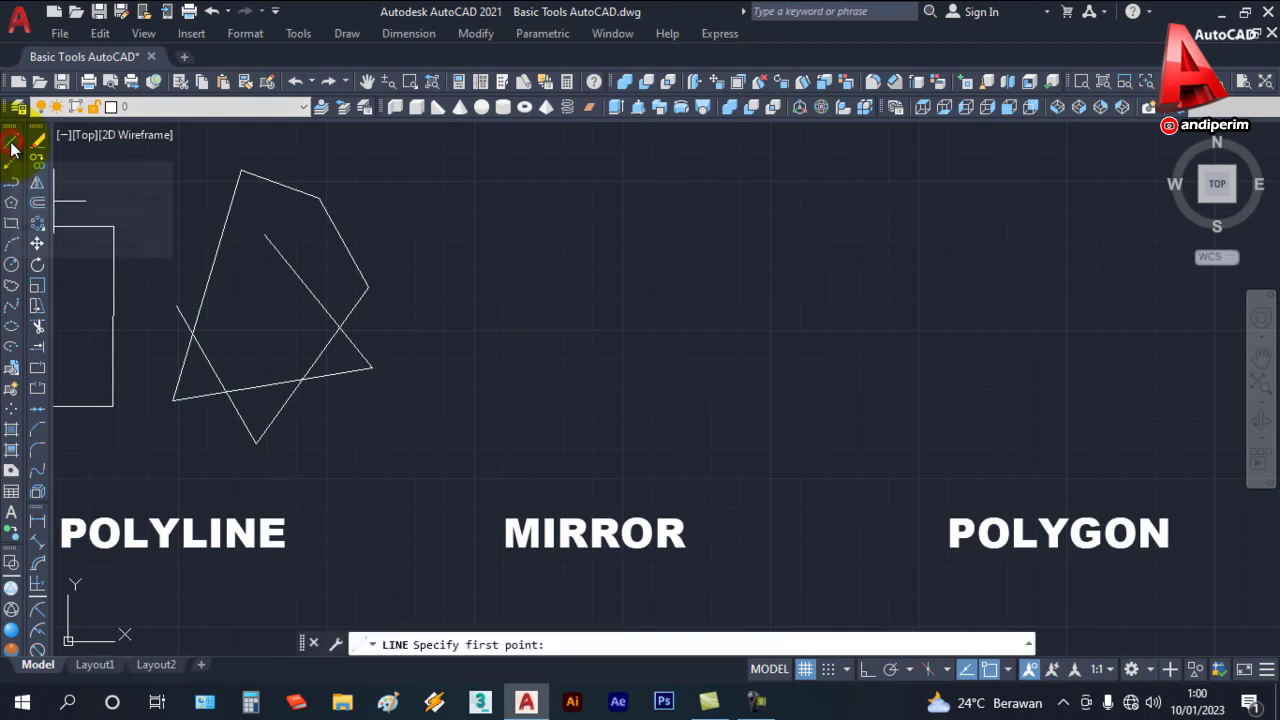
left_click(469, 236)
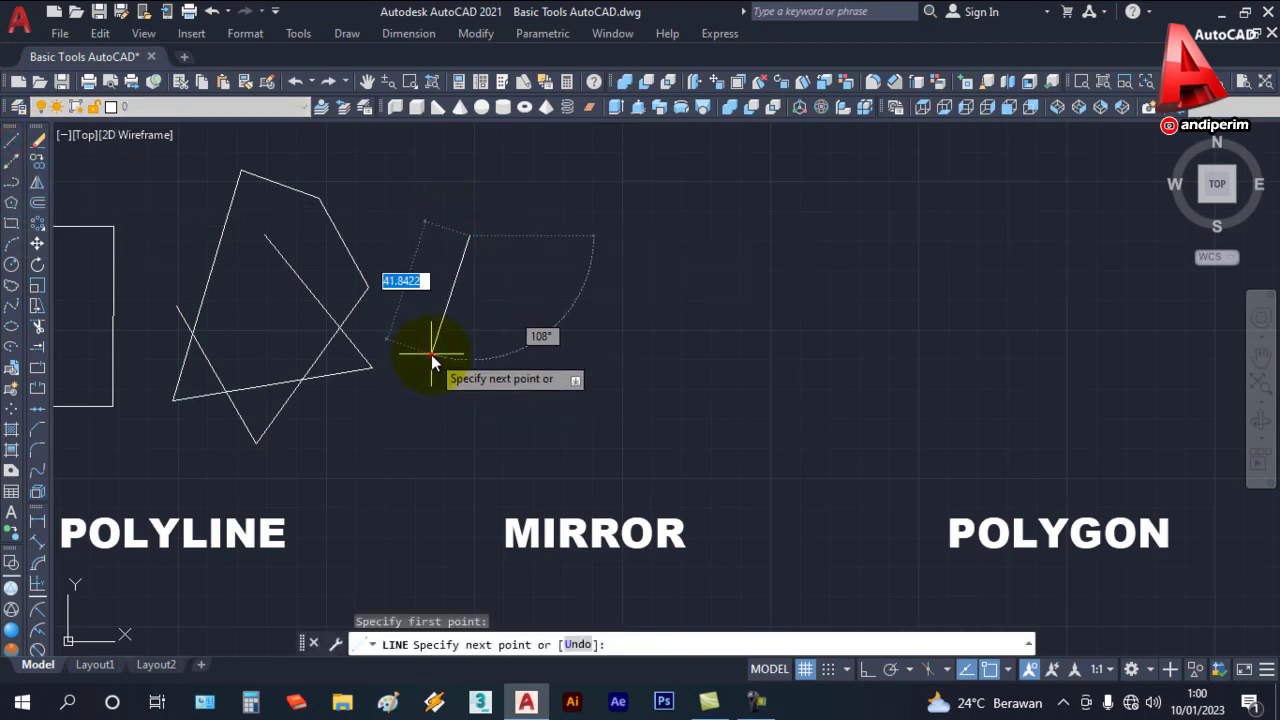
left_click(431, 354)
left_click(522, 384)
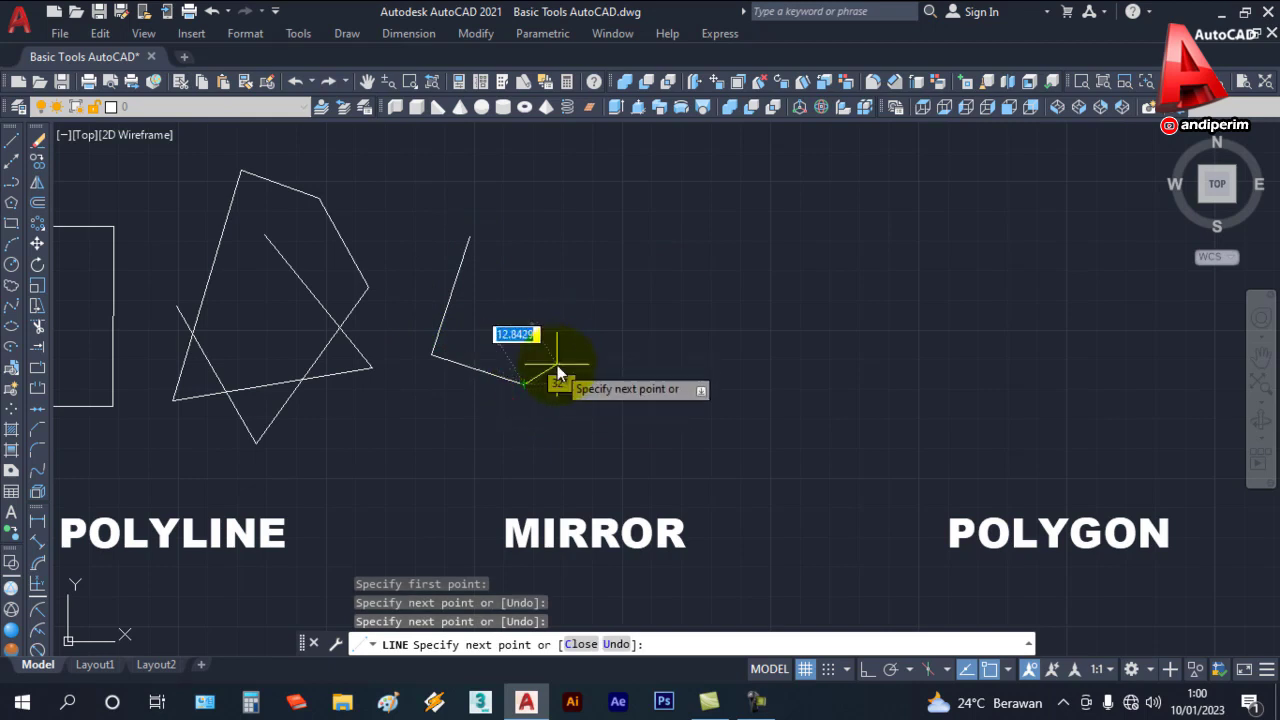
left_click(553, 331)
left_click(511, 307)
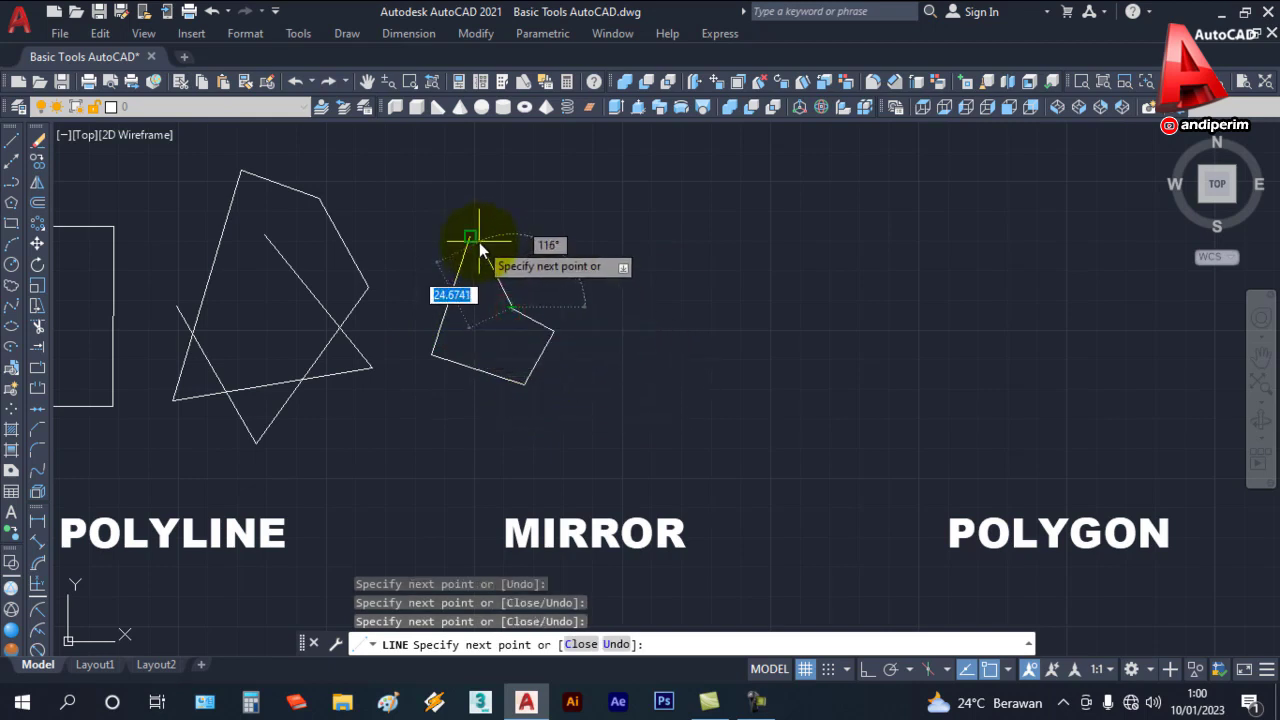
left_click(470, 237)
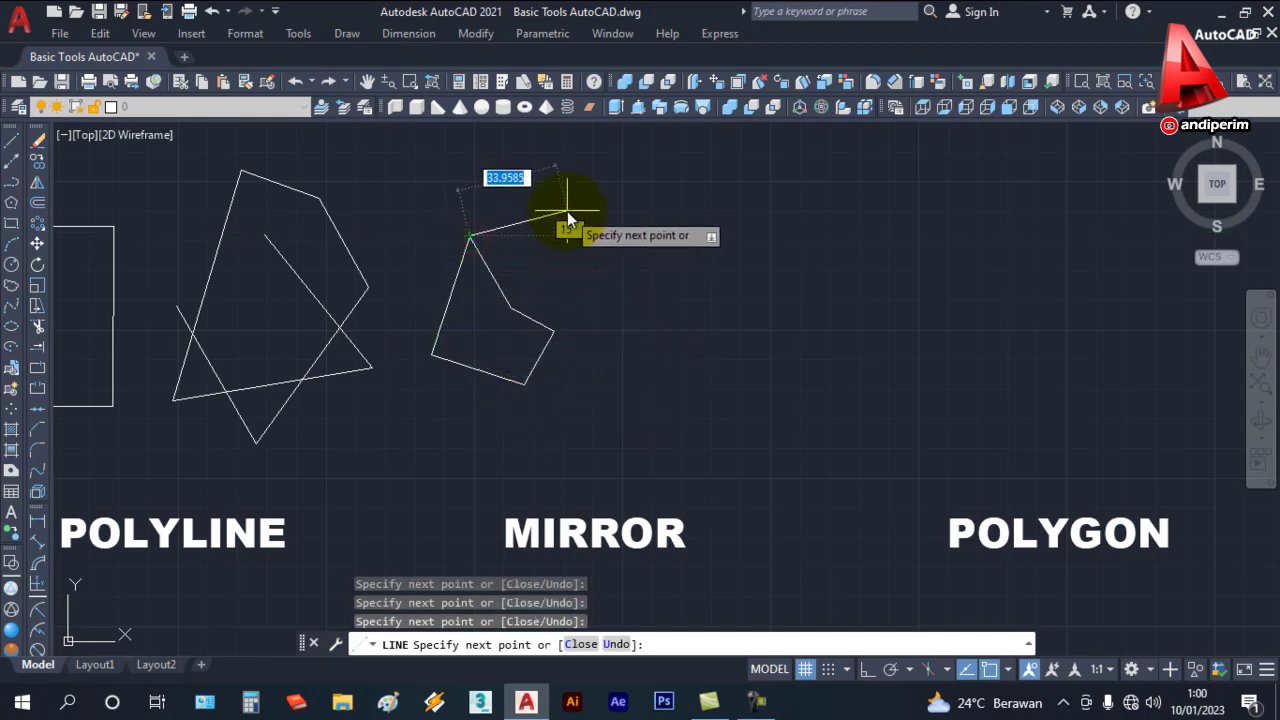
key("Escape")
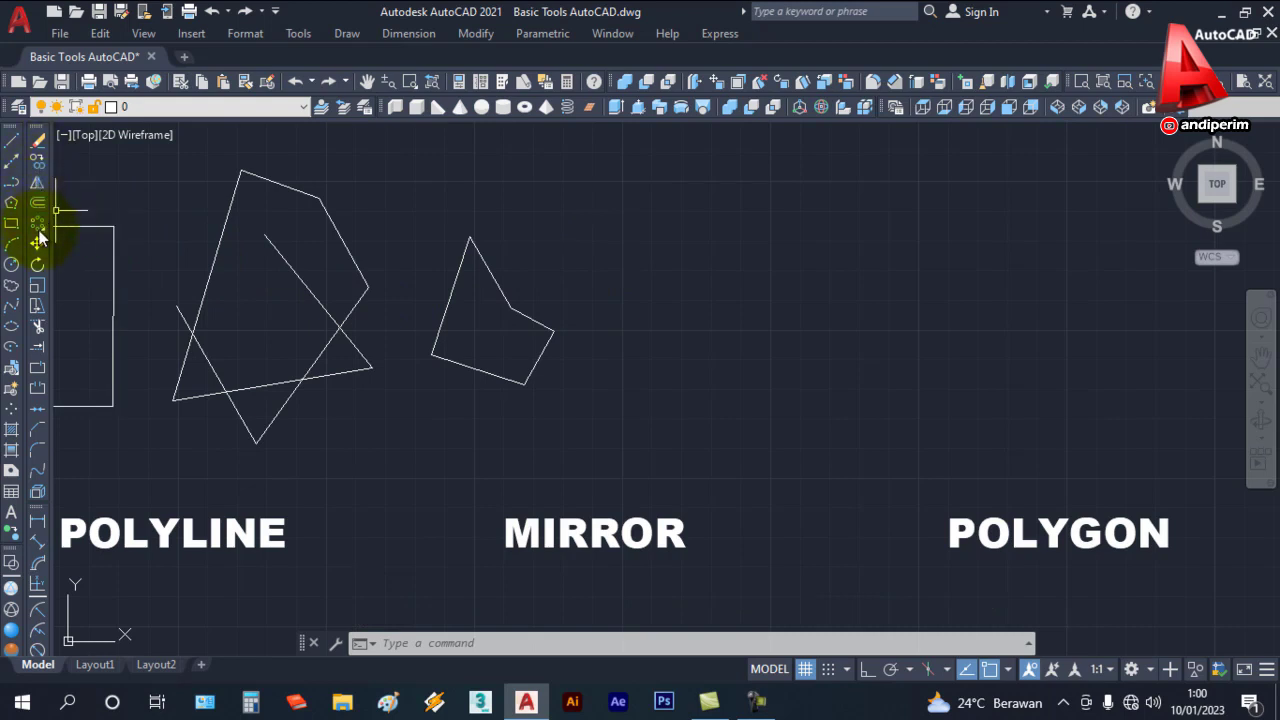
Step: Mirror the five-sided outline across a vertical axis to its right, keeping the original
left_click(38, 185)
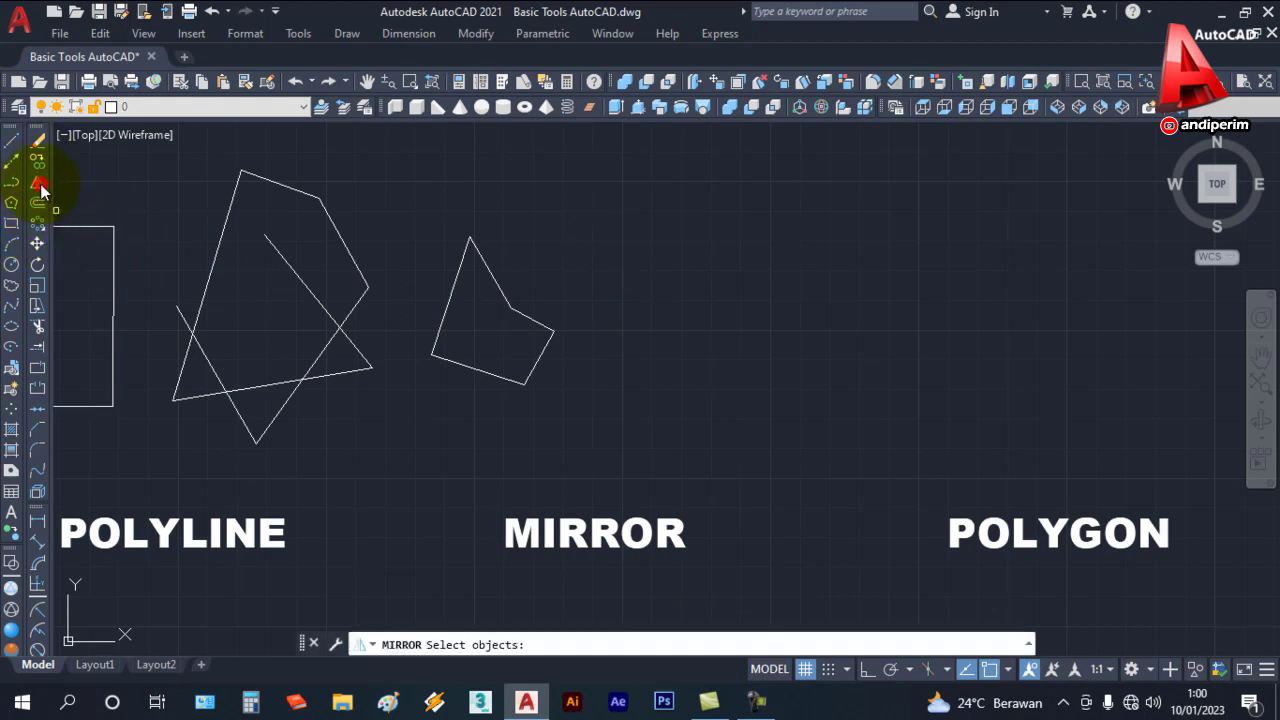
left_click(585, 411)
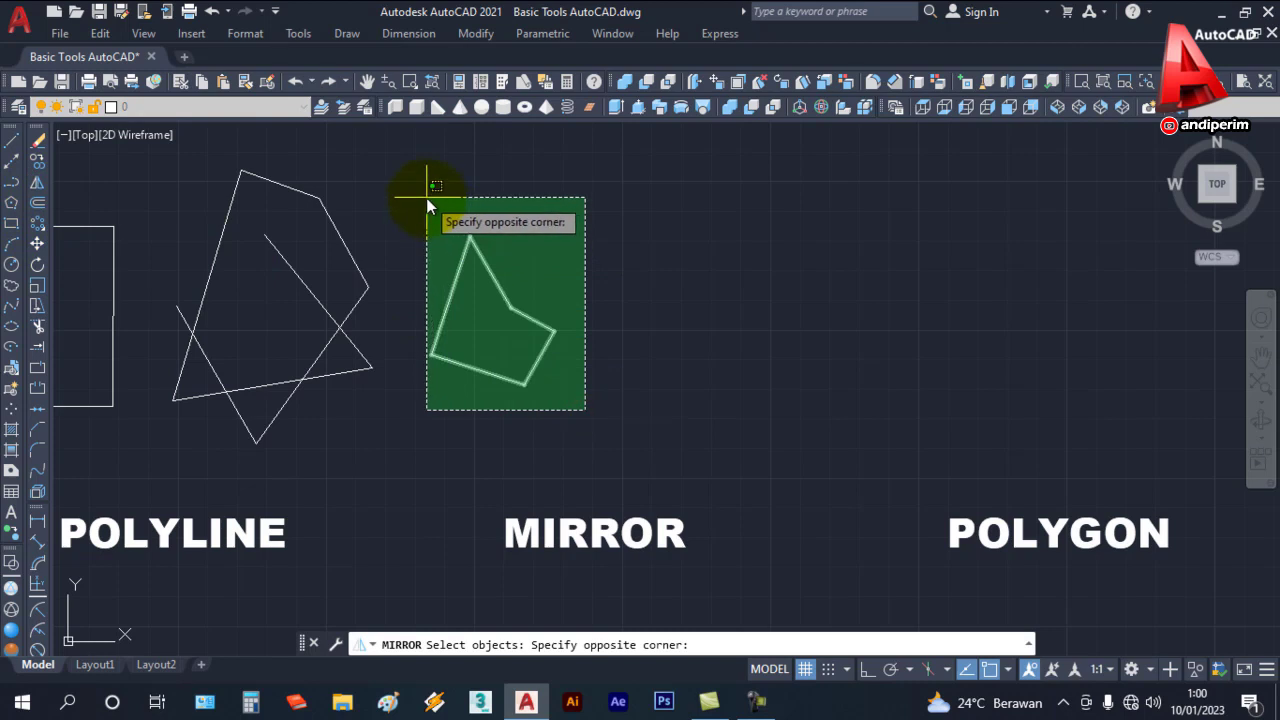
left_click(427, 205)
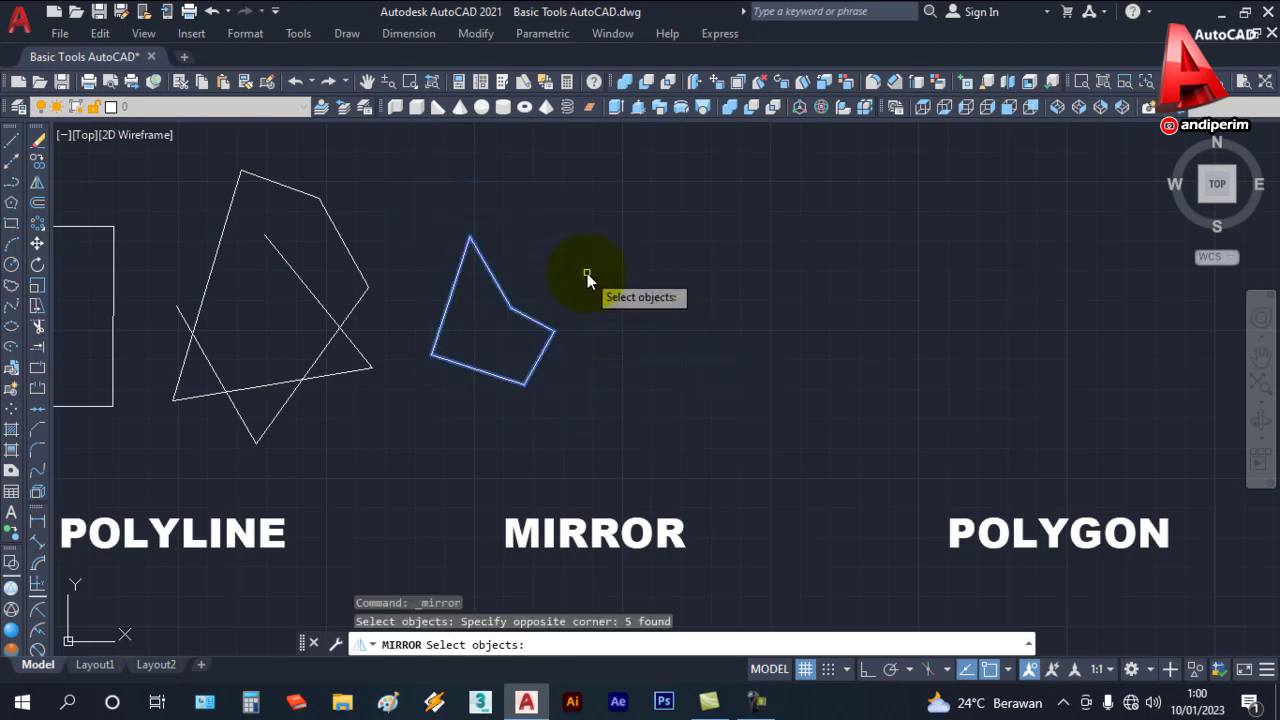
key("Return")
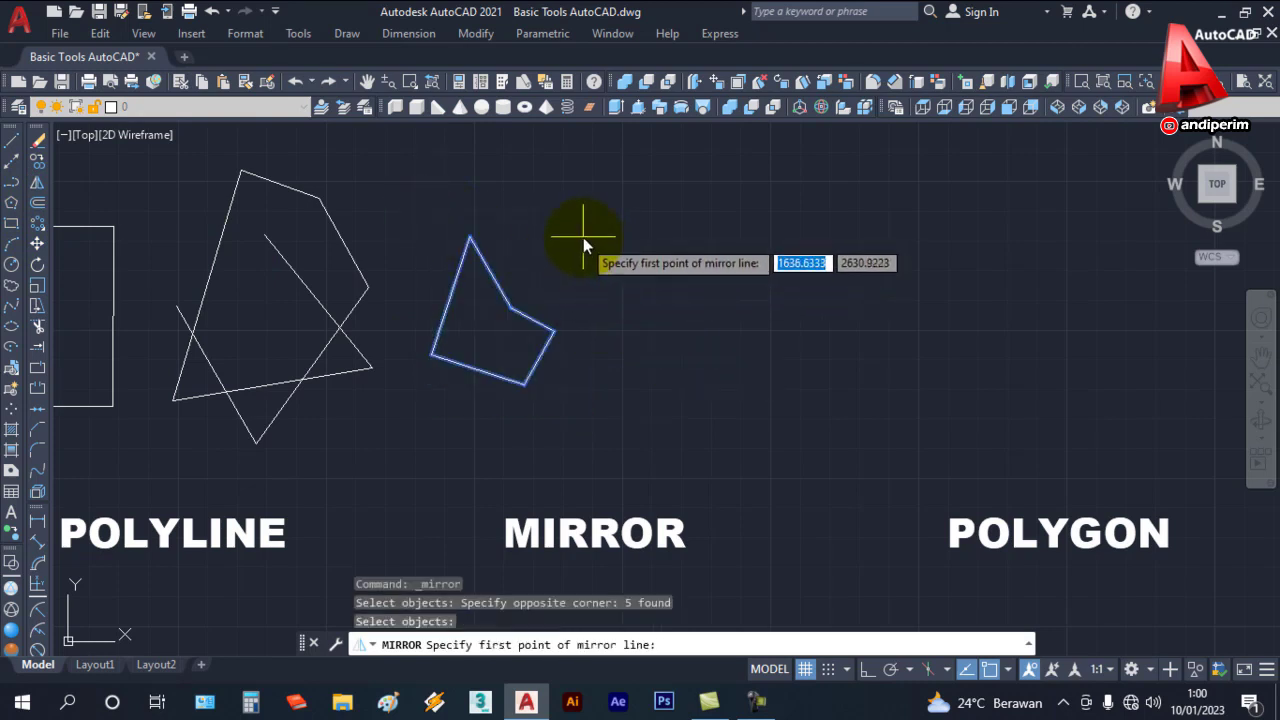
left_click(577, 219)
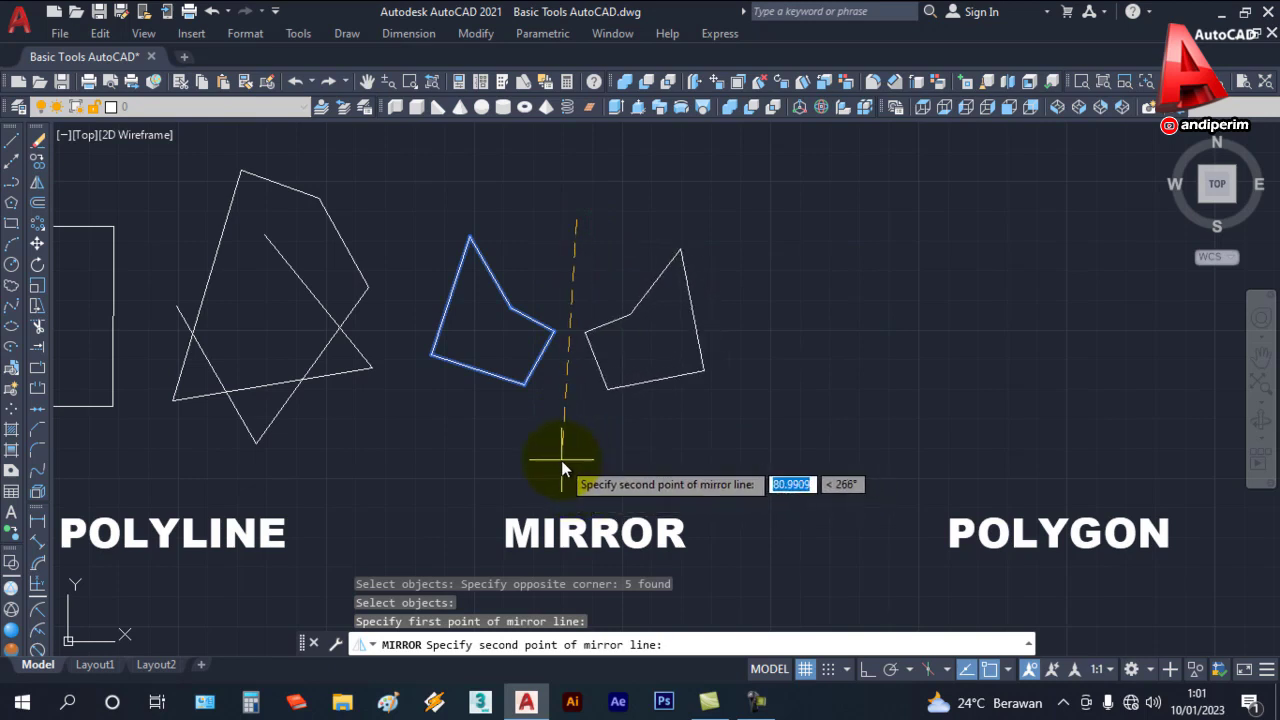
key("F8")
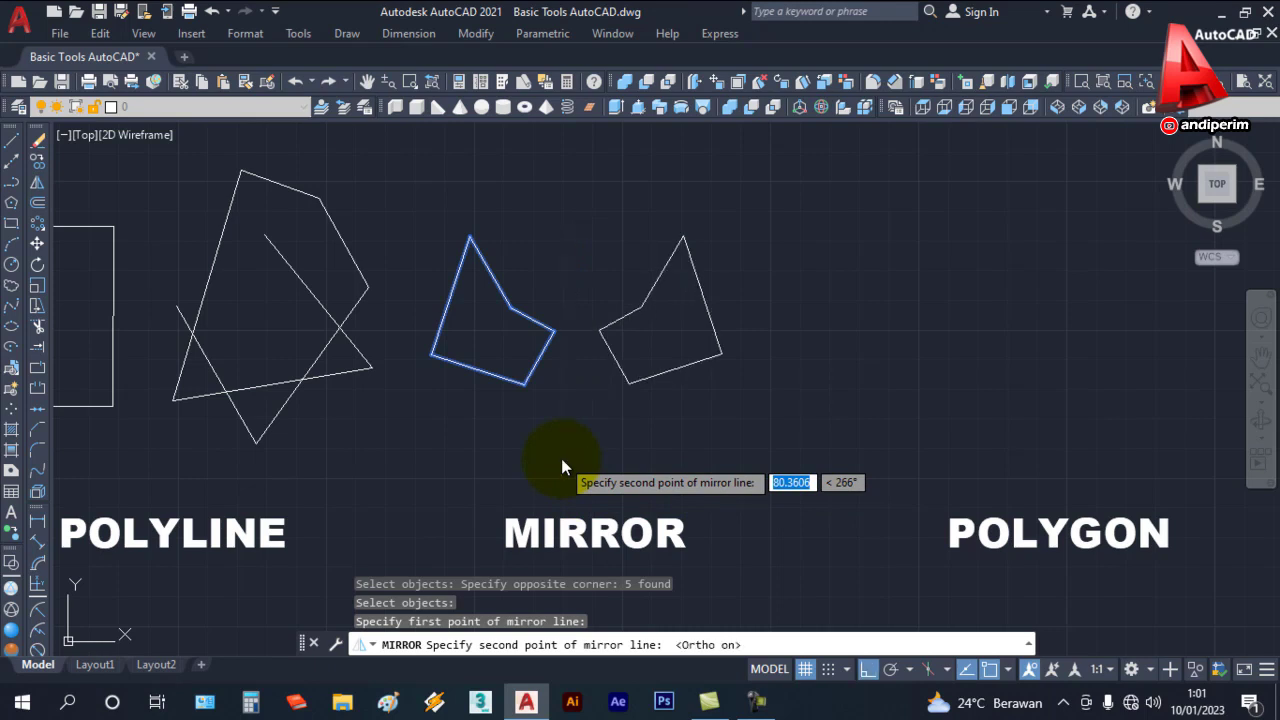
left_click(579, 441)
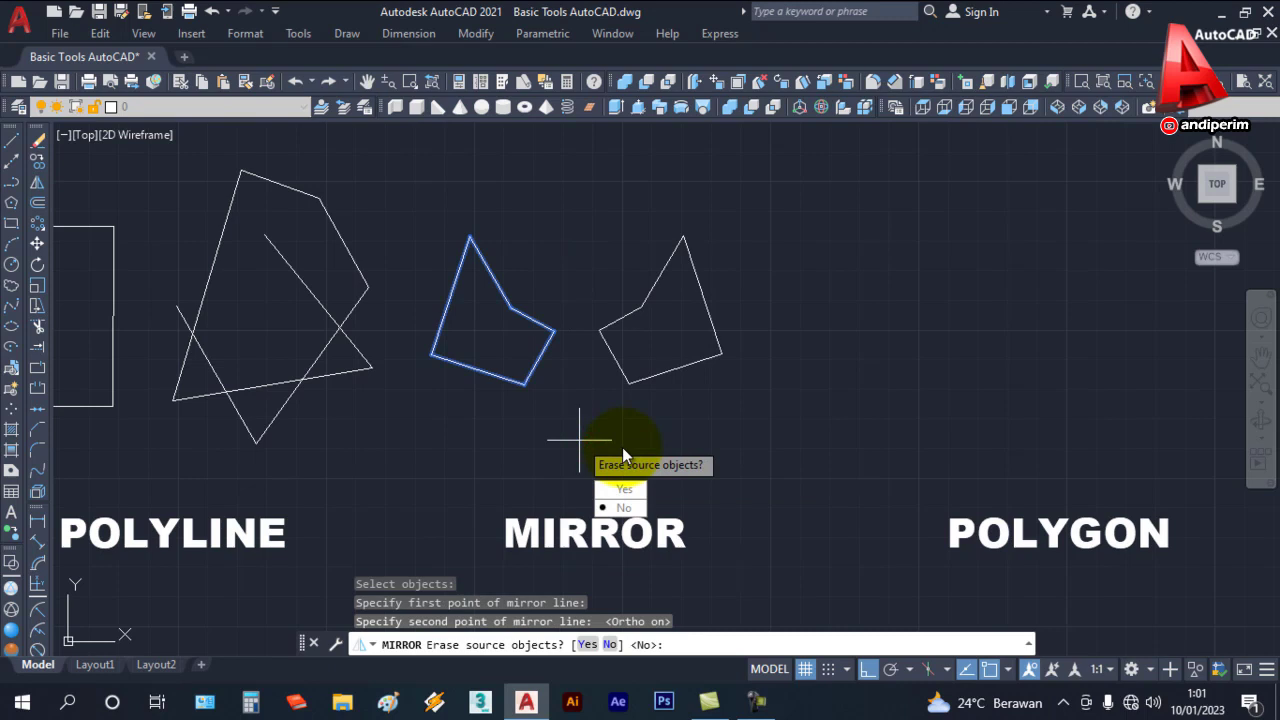
key("Return")
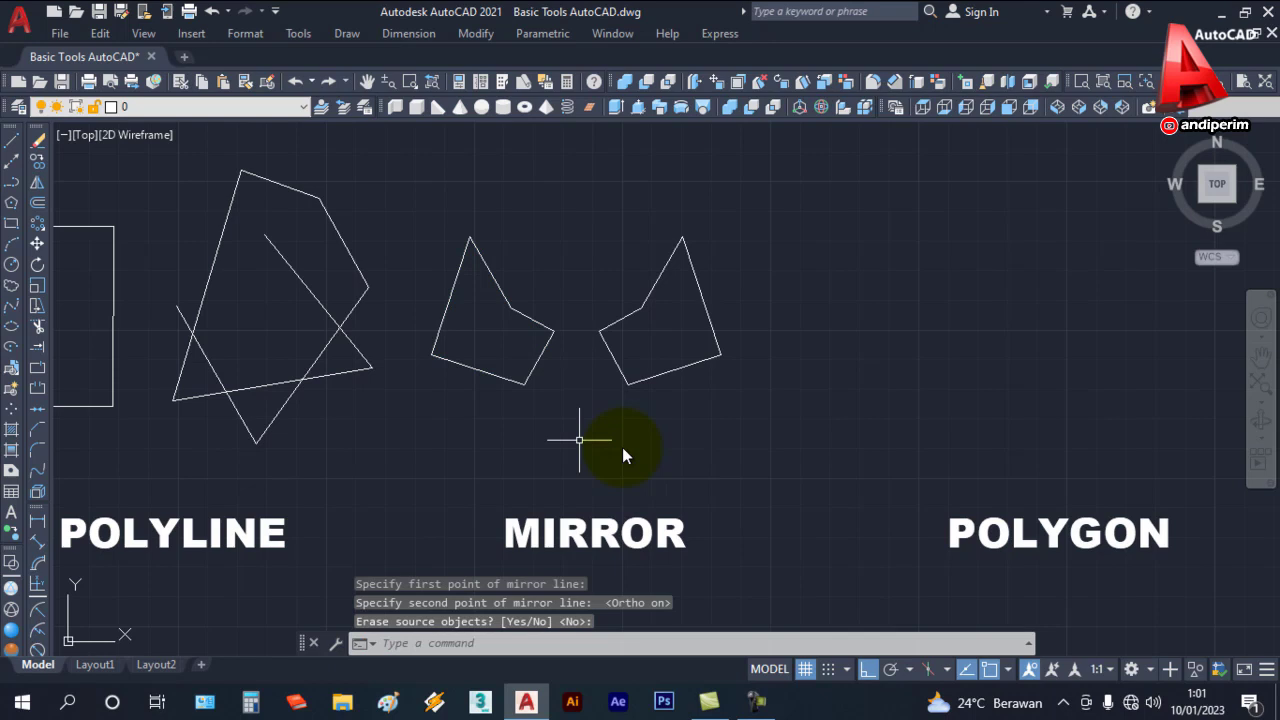
Step: Draw a 5-sided polygon inscribed in a circle, centred above the POLYGON label
scroll(583, 447, "down", 2)
middle_click_drag(605, 430, 344, 415)
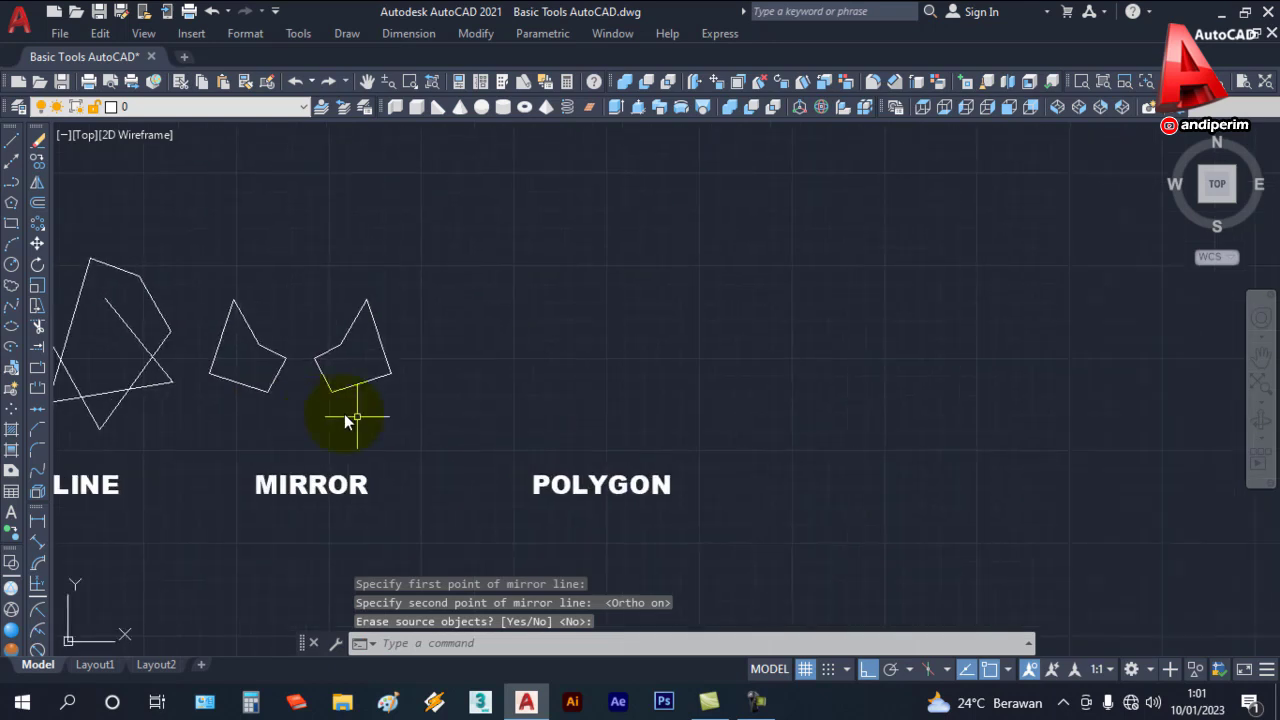
scroll(632, 452, "up", 2)
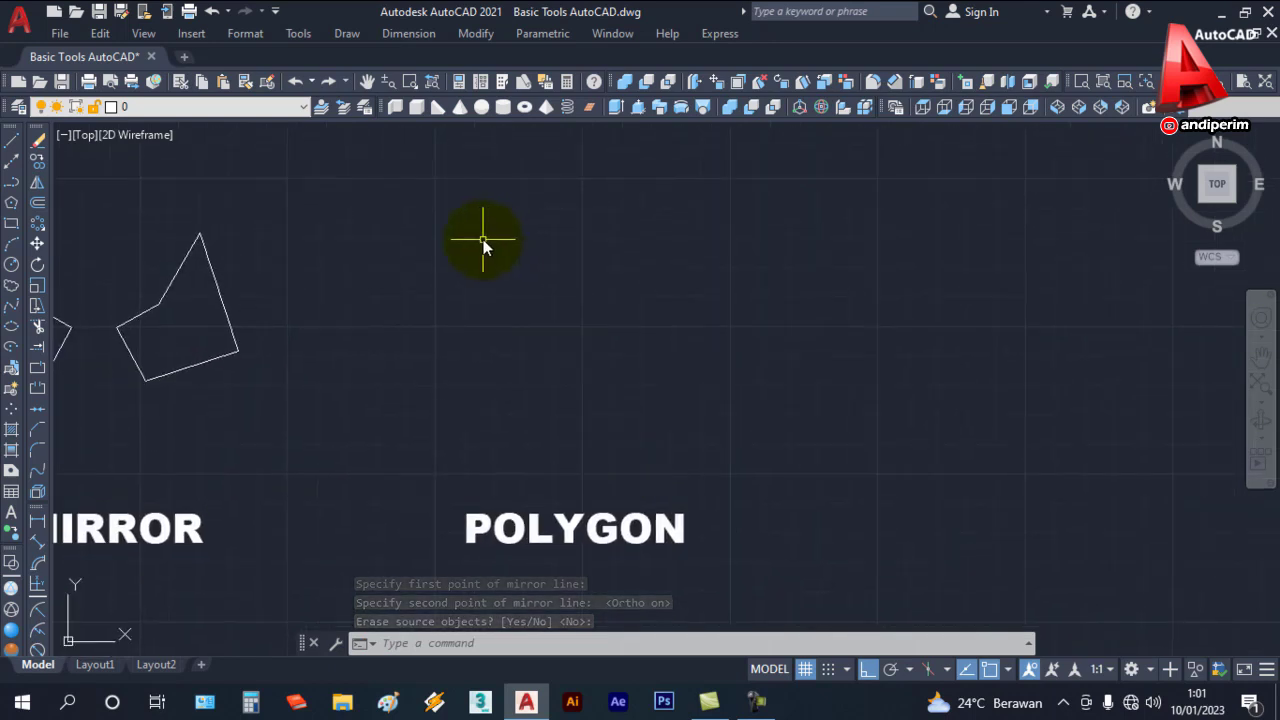
left_click(12, 204)
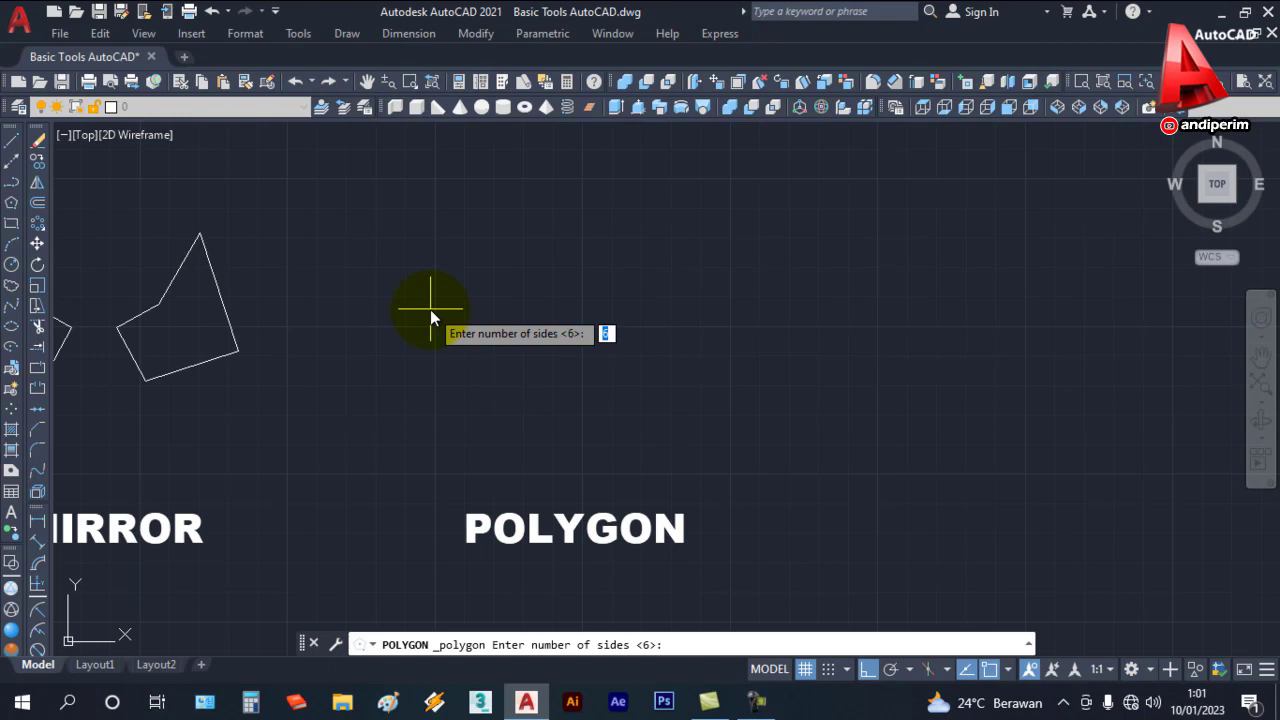
type("5")
key("Return")
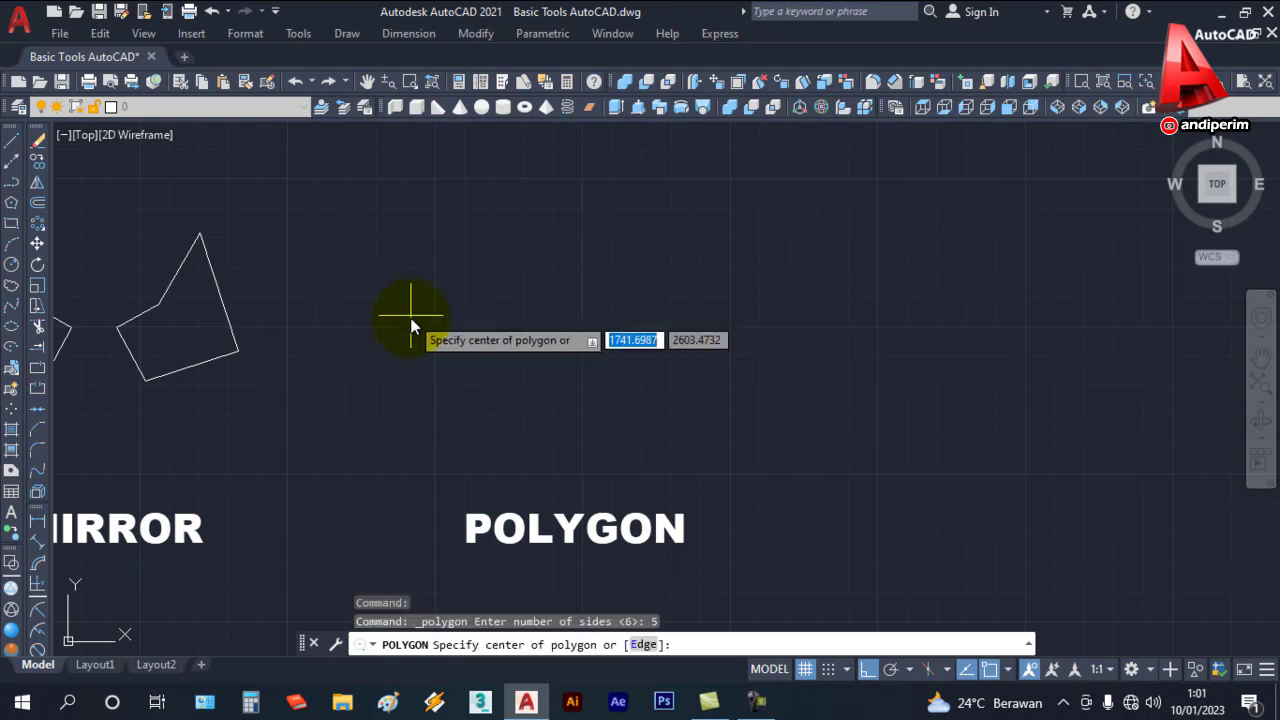
left_click(462, 355)
key("Return")
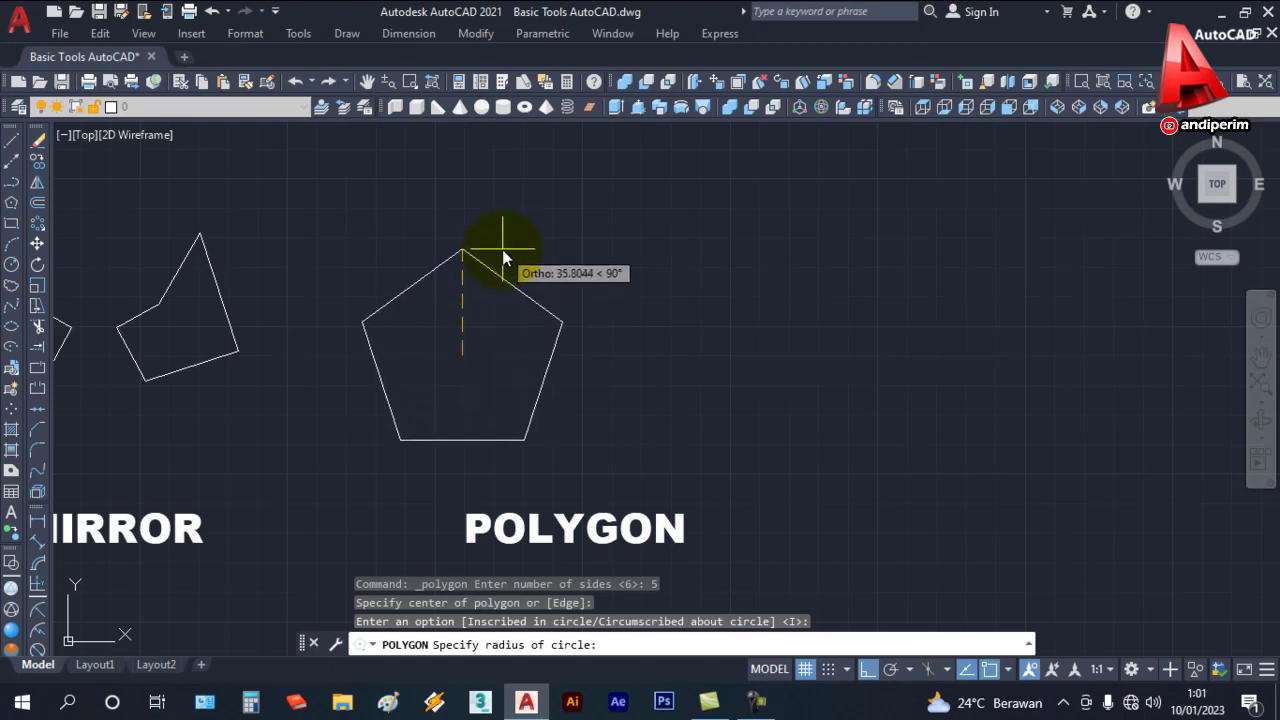
left_click(502, 249)
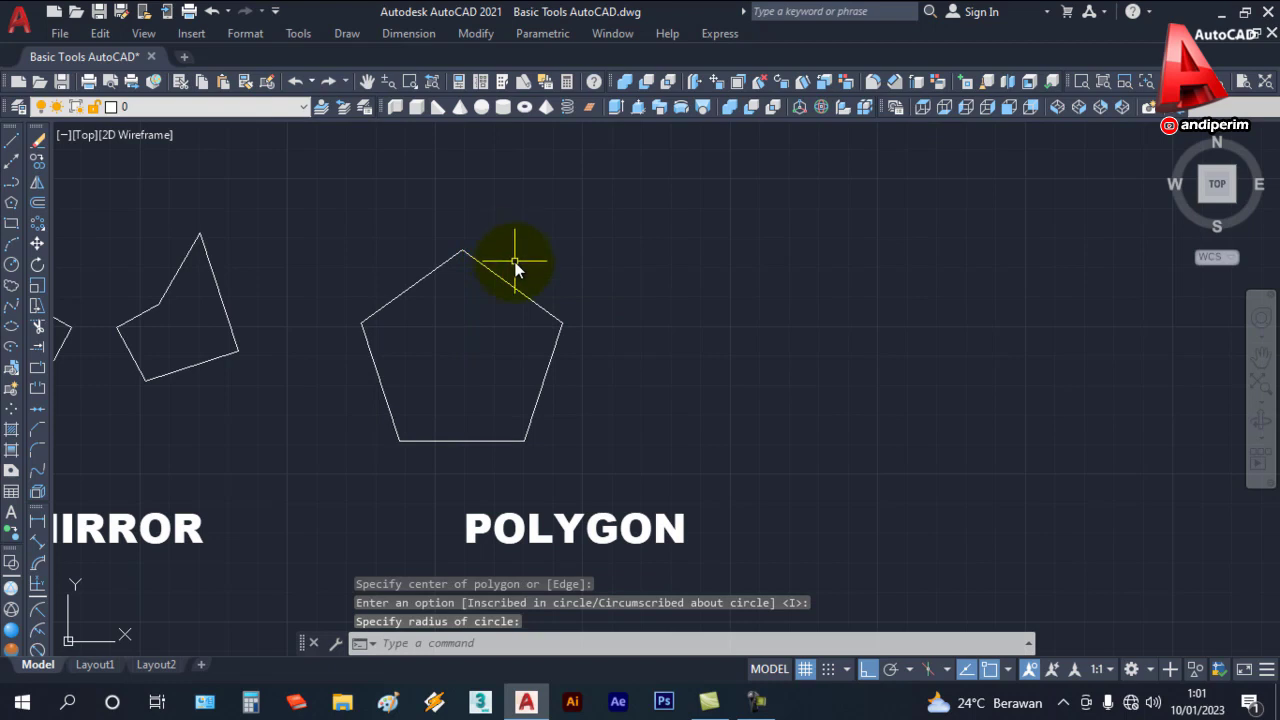
middle_click_drag(515, 266, 393, 260)
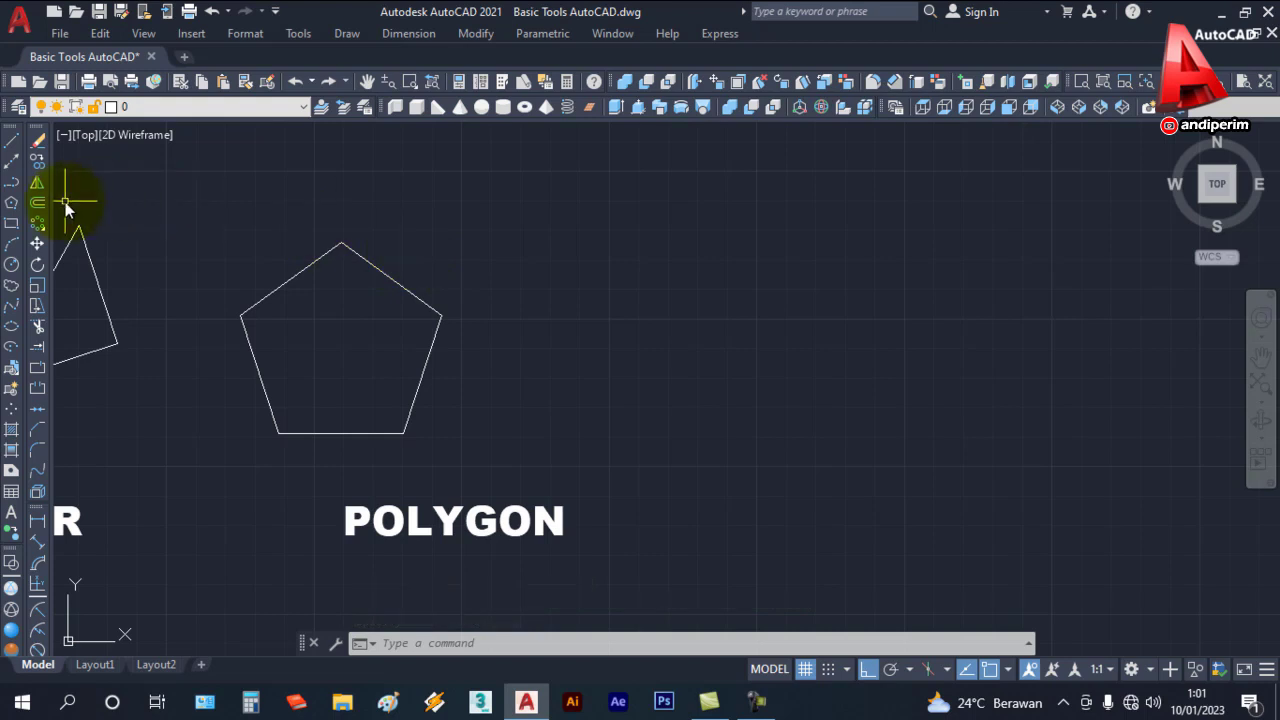
Step: Draw a 6-sided inscribed polygon centred to the right of the pentagon
left_click(12, 203)
type("6")
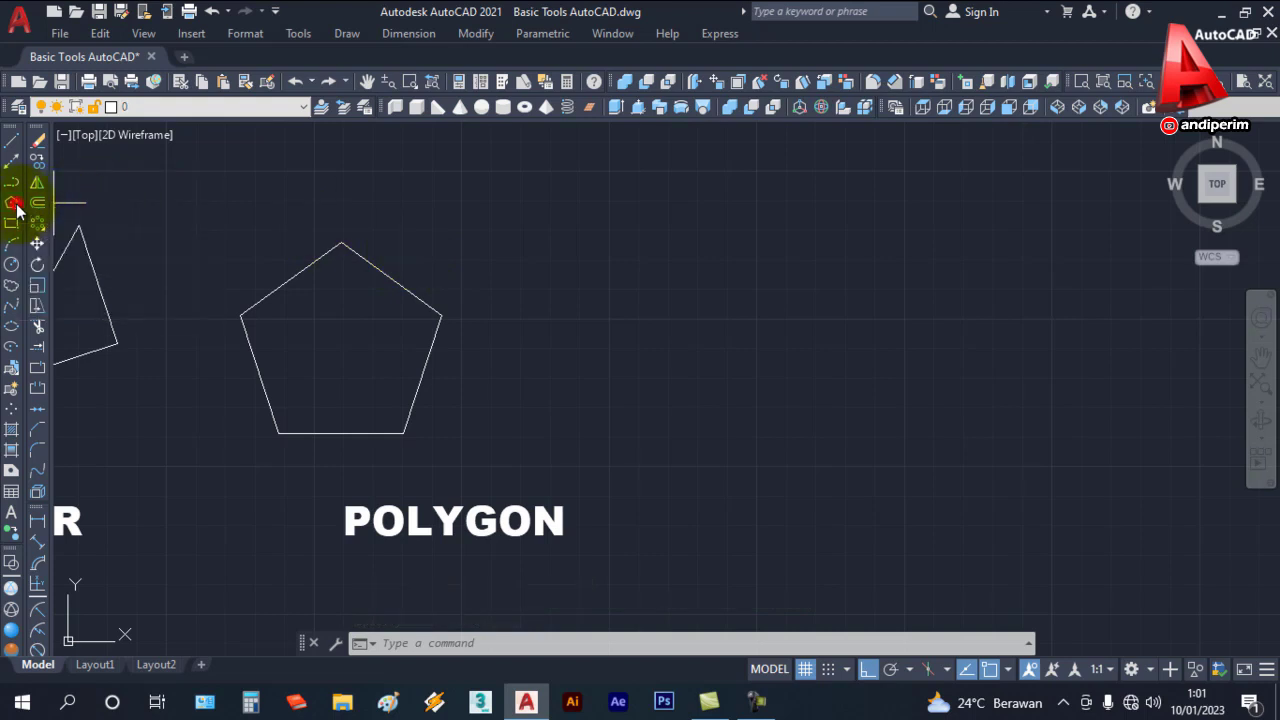
key("Return")
left_click(603, 320)
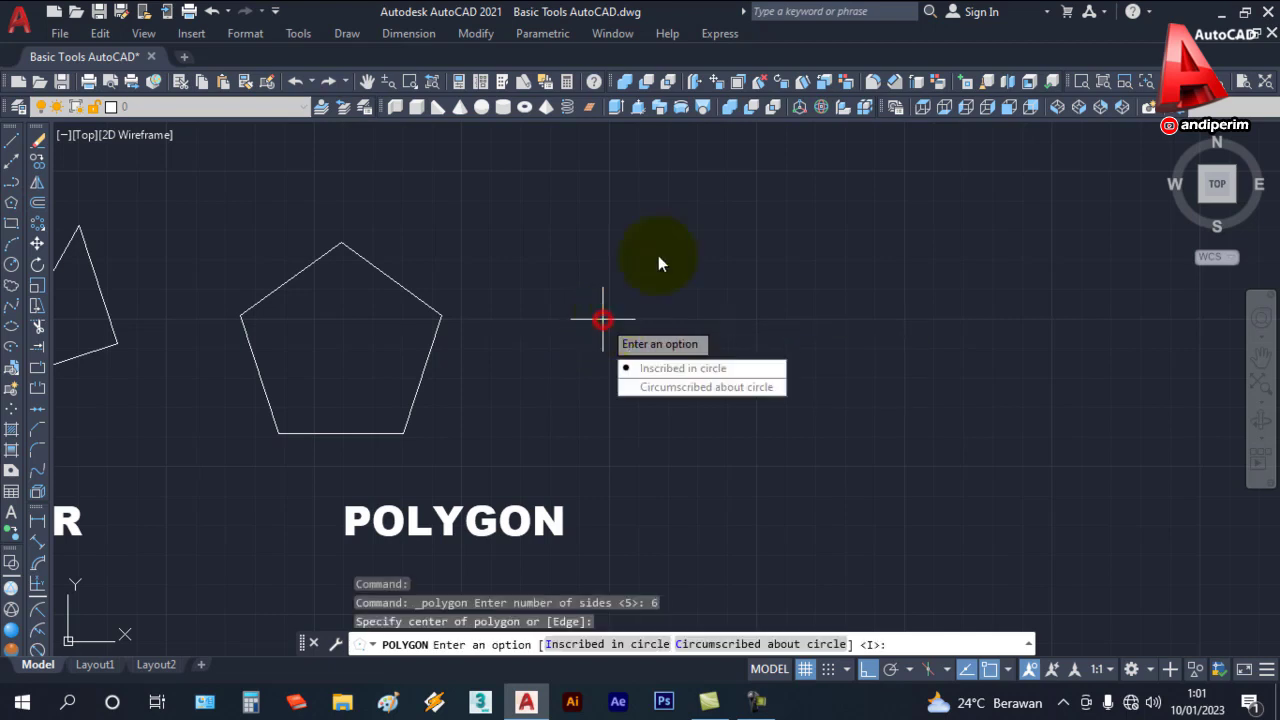
key("Return")
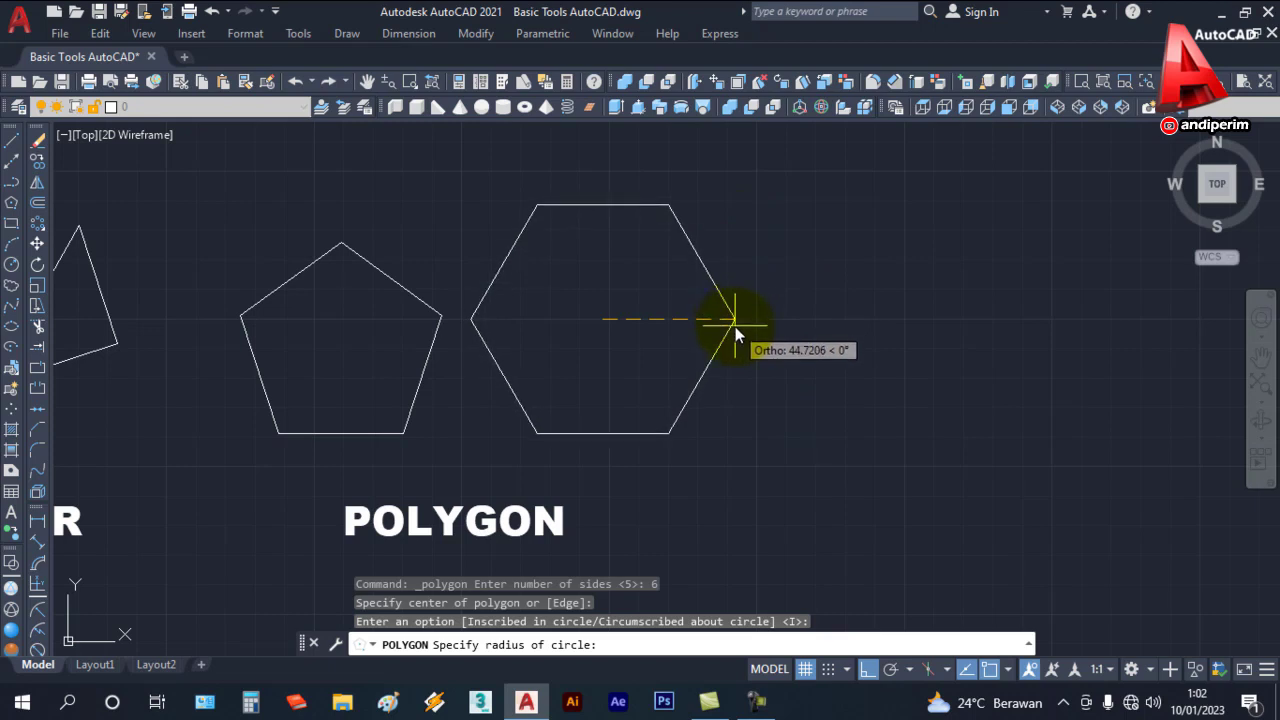
left_click(735, 326)
scroll(750, 320, "down", 4)
Step: Draw one vertical line segment directly above the OFFSET label
scroll(755, 318, "down", 2)
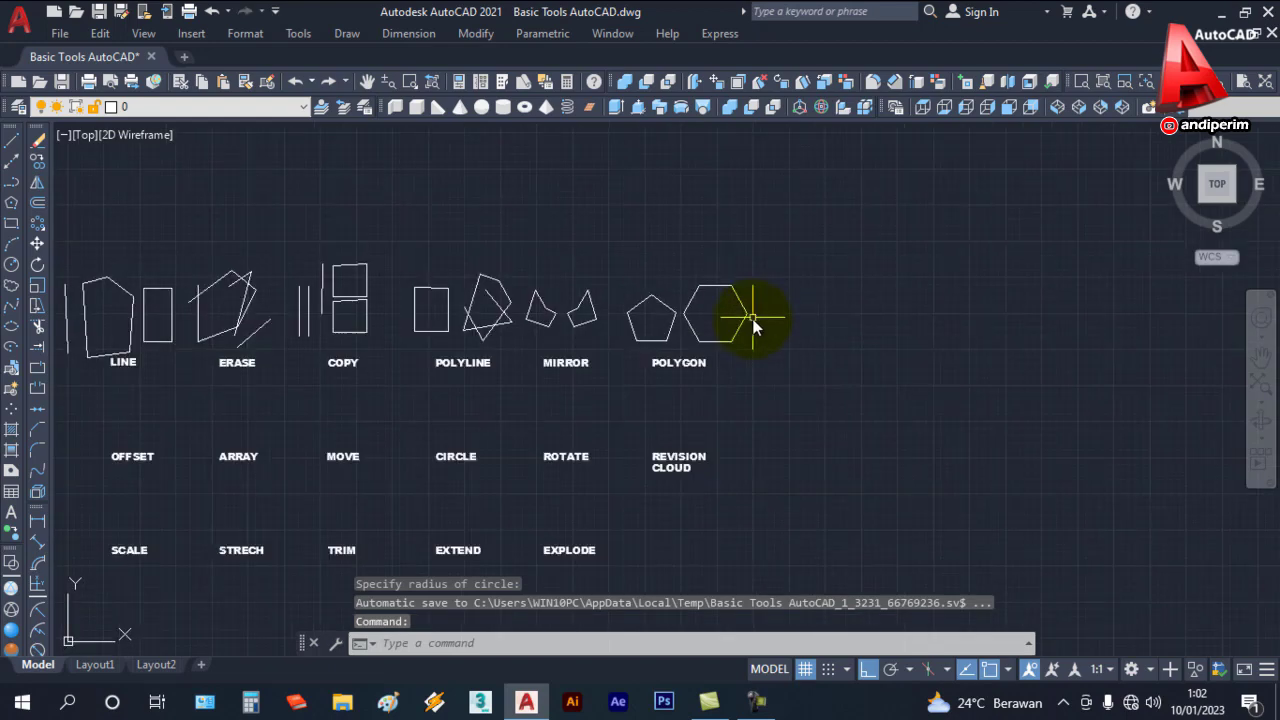
scroll(429, 357, "down", 2)
scroll(314, 423, "up", 6)
mouse_move(549, 345)
middle_mouse_down()
mouse_move(528, 397)
mouse_move(540, 360)
middle_mouse_up()
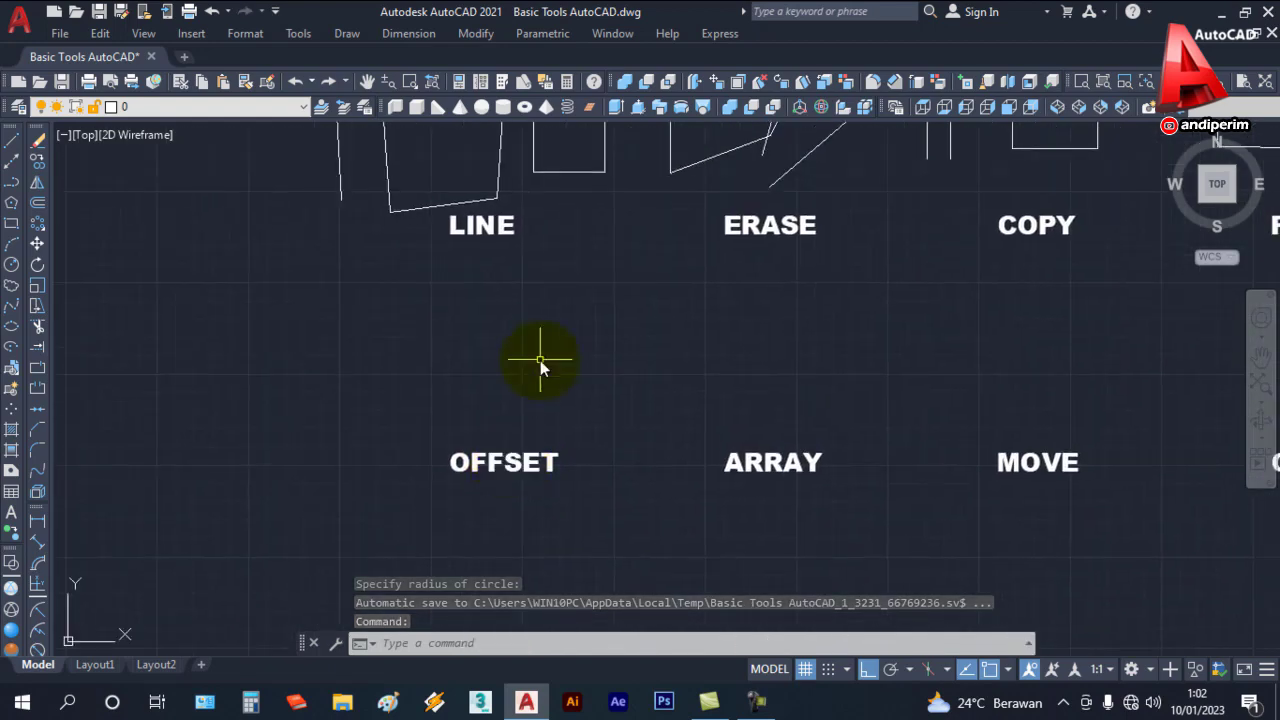
scroll(540, 360, "up", 2)
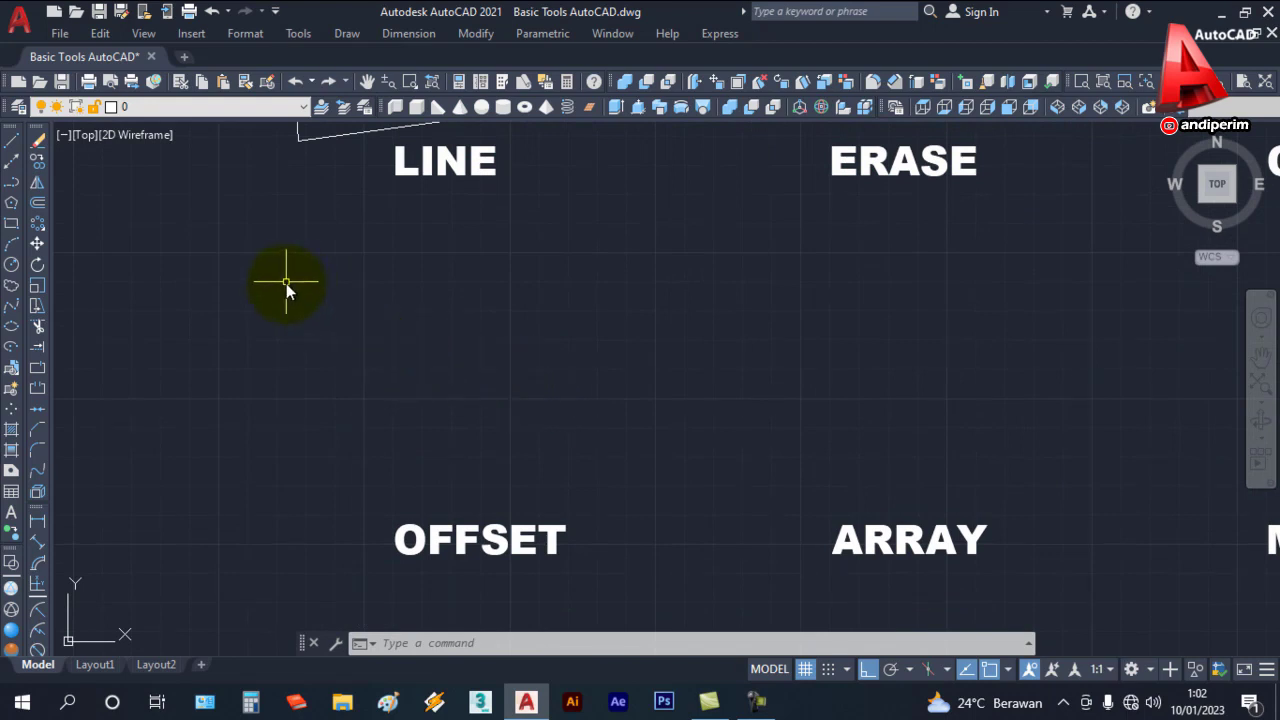
left_click(12, 141)
left_click(359, 300)
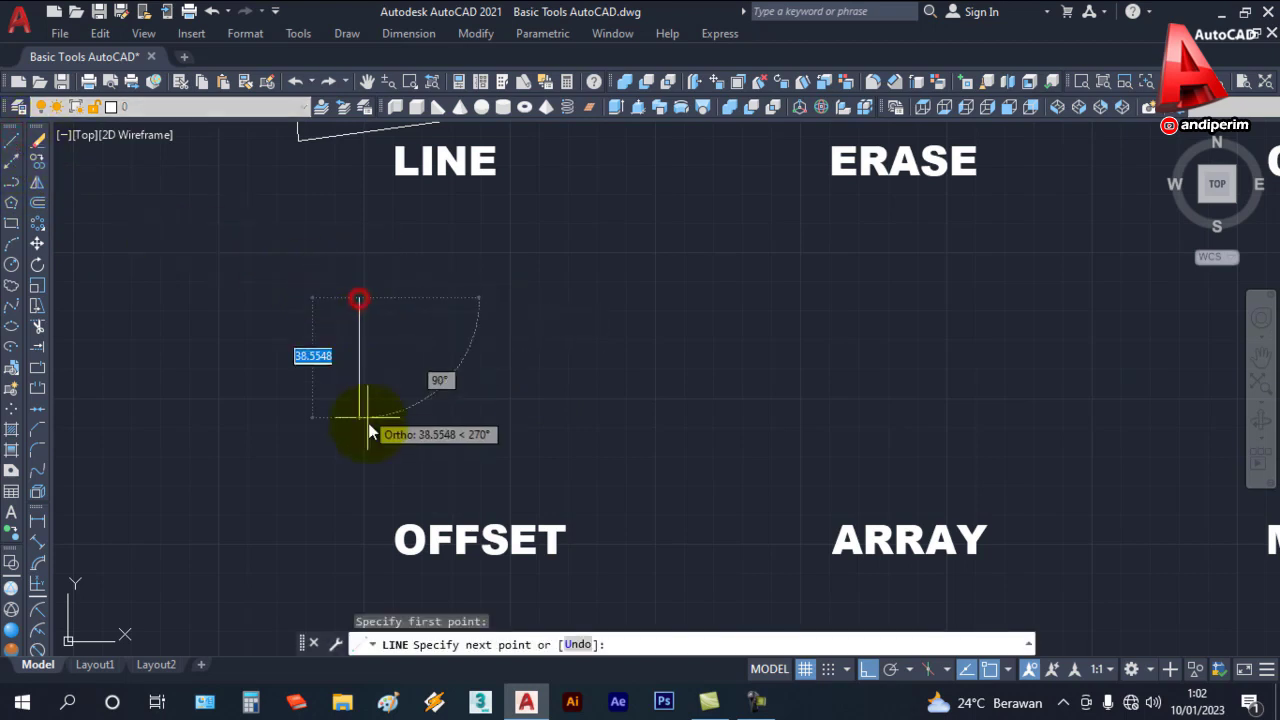
left_click(367, 462)
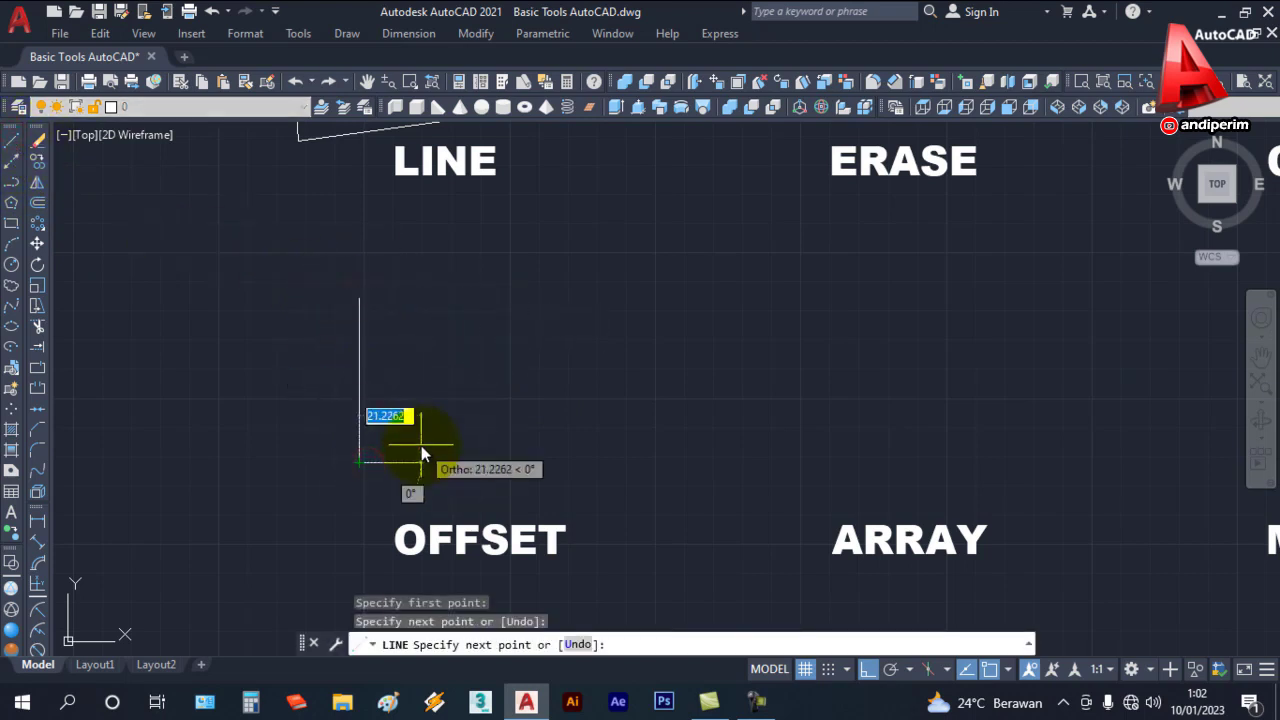
key("Escape")
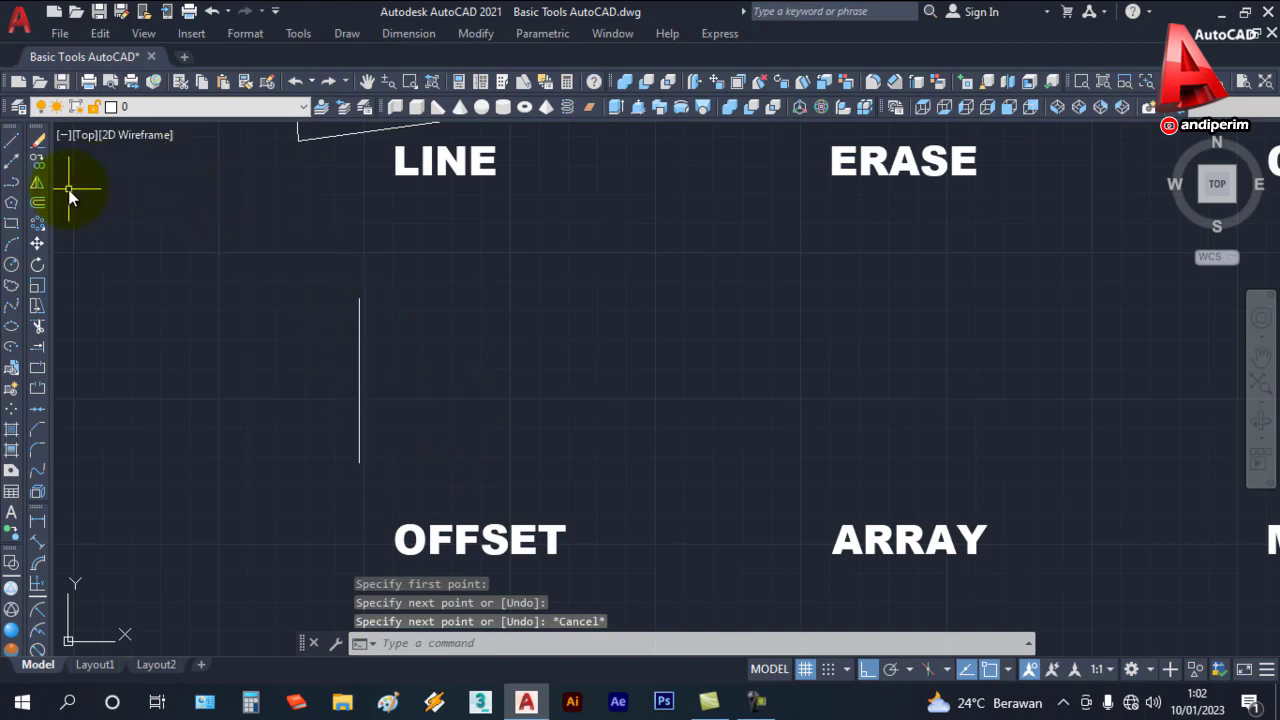
Step: Offset the vertical line through a picked point to create a parallel copy on its left
left_click(38, 204)
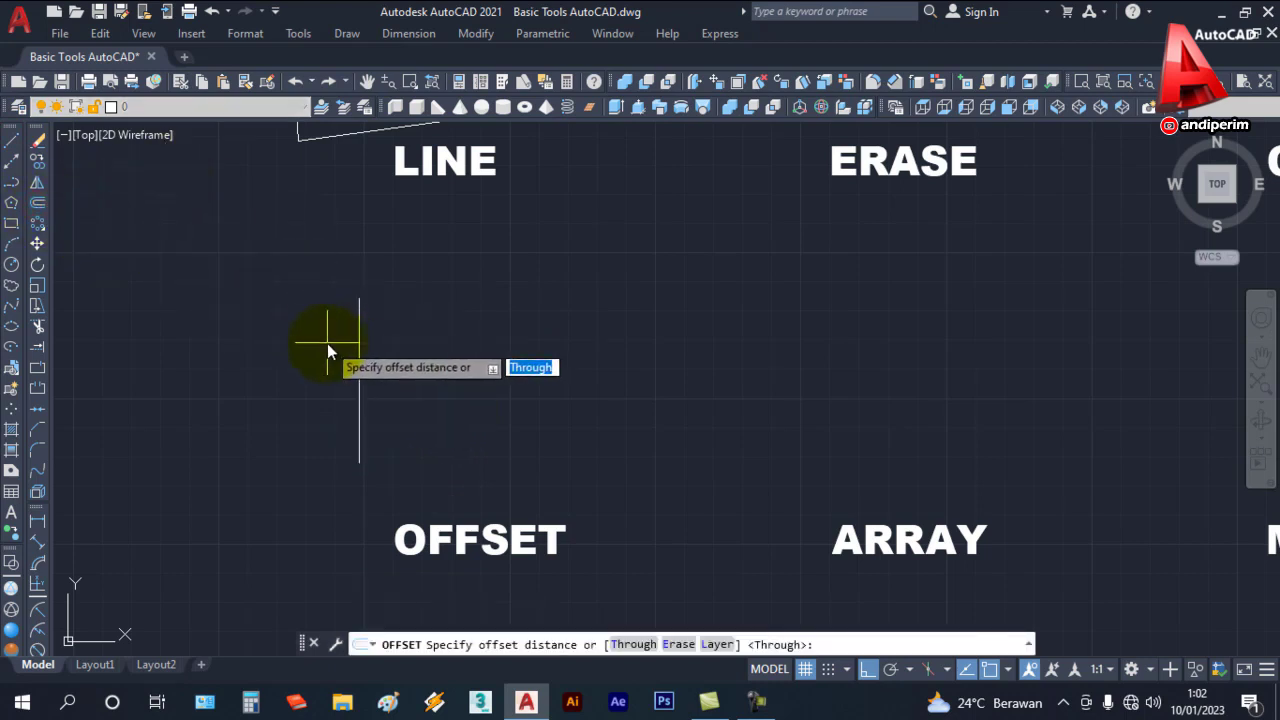
key("Return")
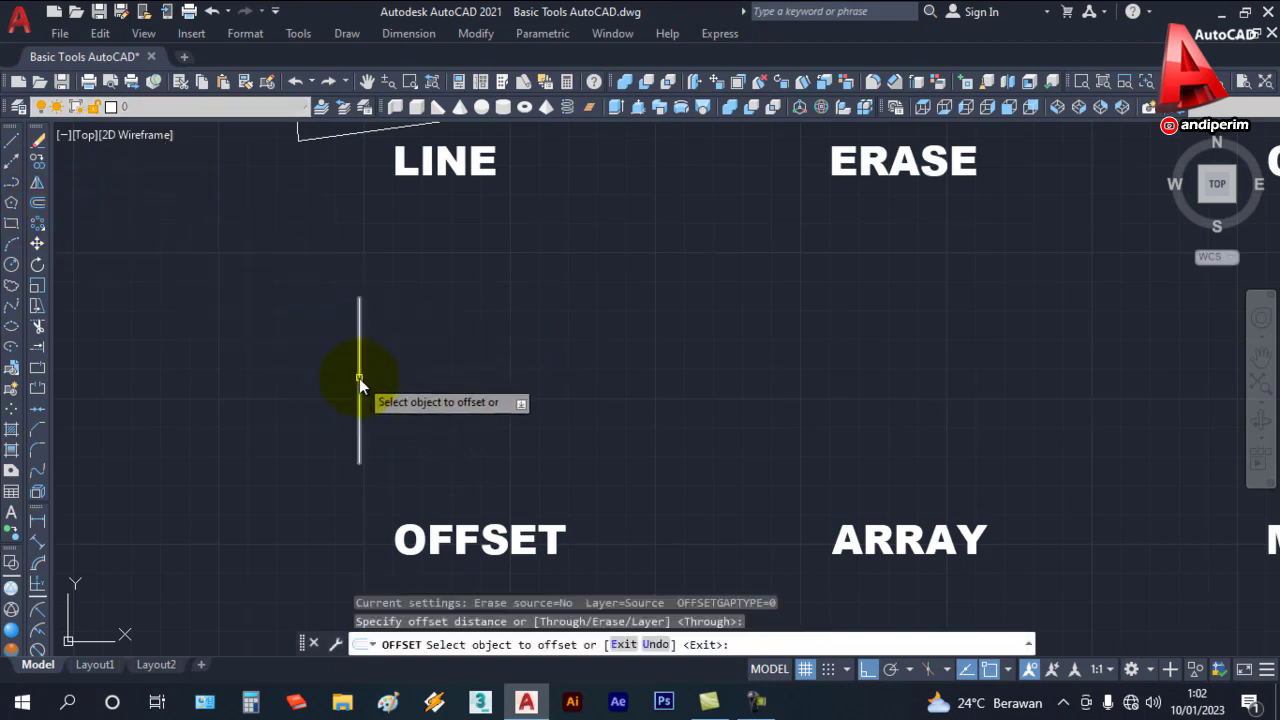
left_click(359, 384)
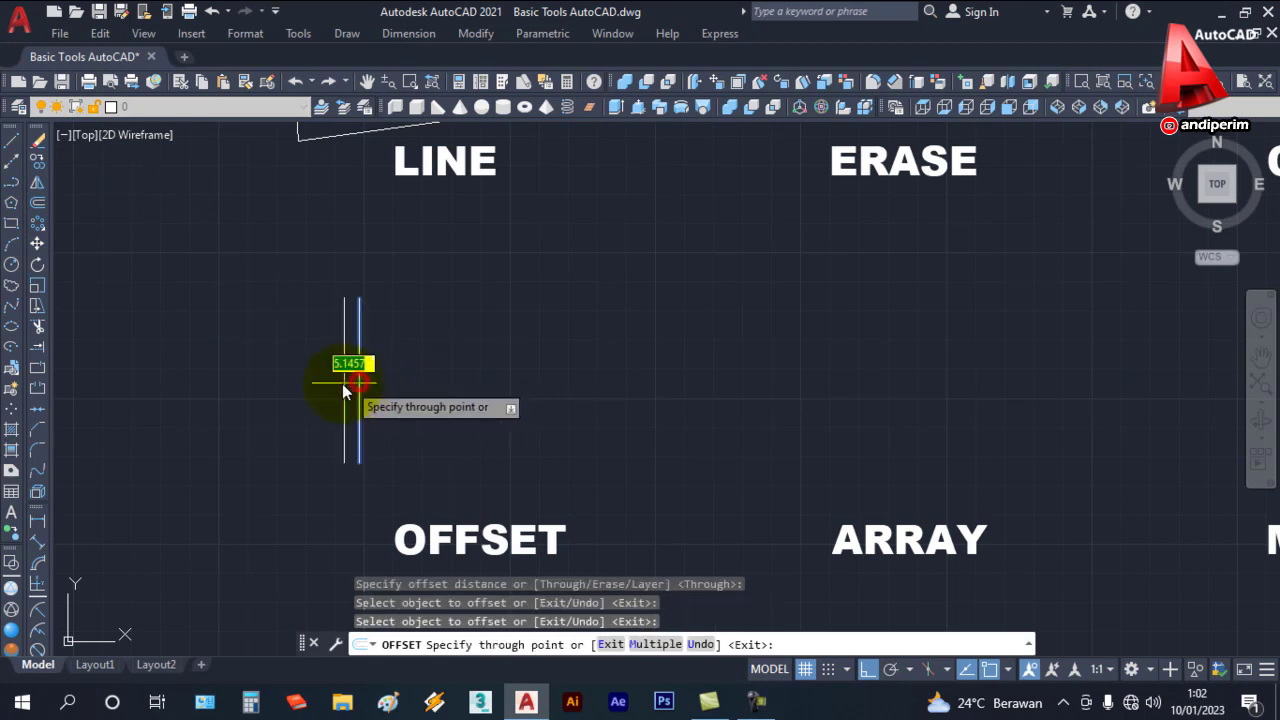
left_click(312, 383)
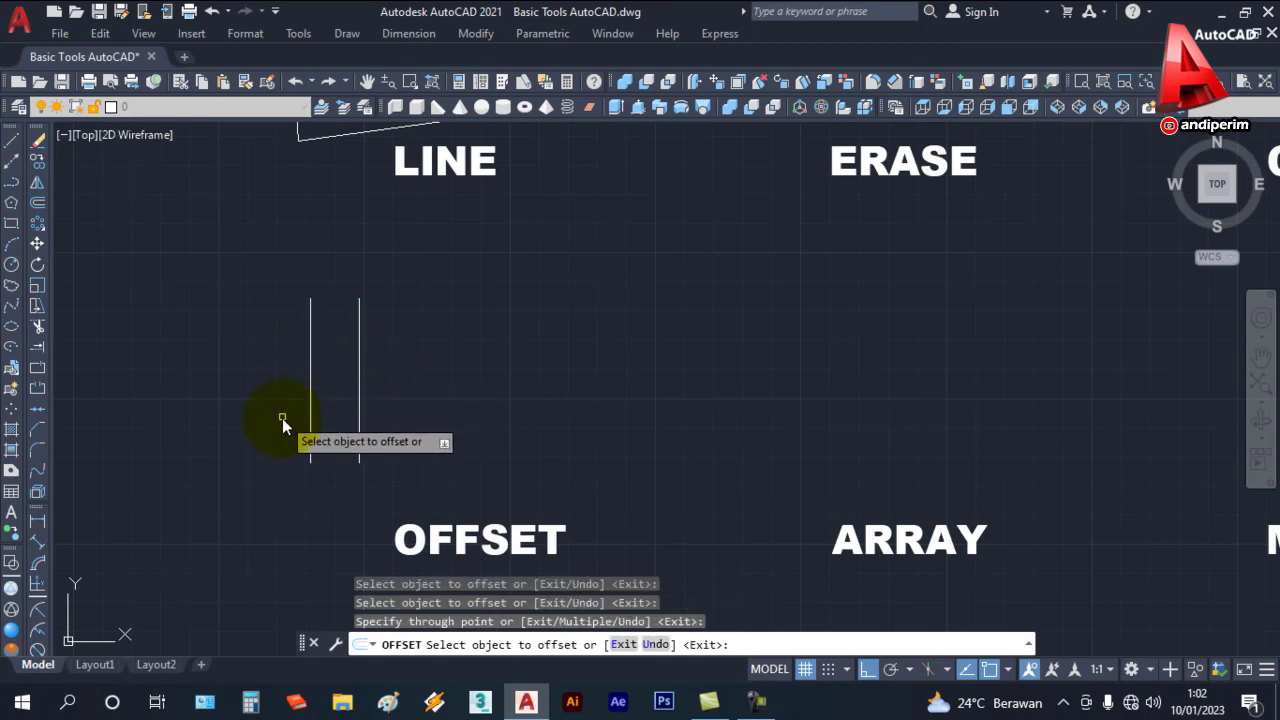
key("Escape")
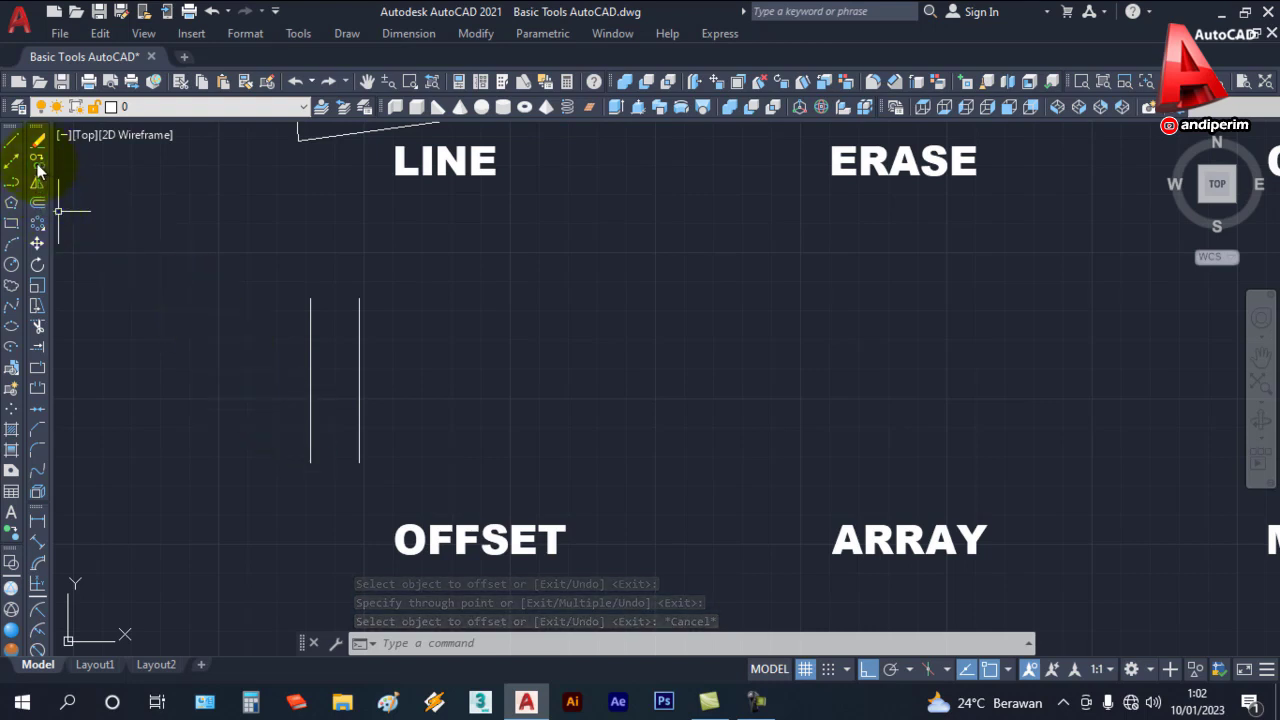
Step: Offset the vertical line again through a point on its right, giving three parallel lines
left_click(37, 162)
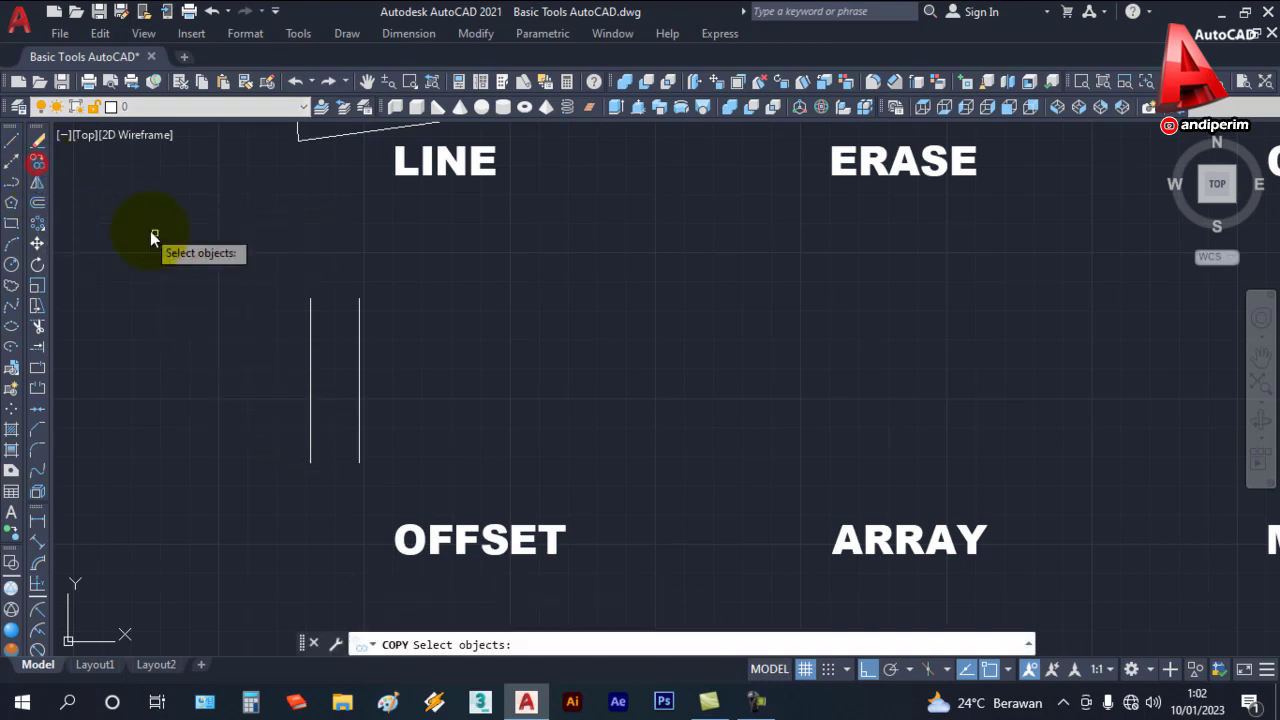
left_click(40, 205)
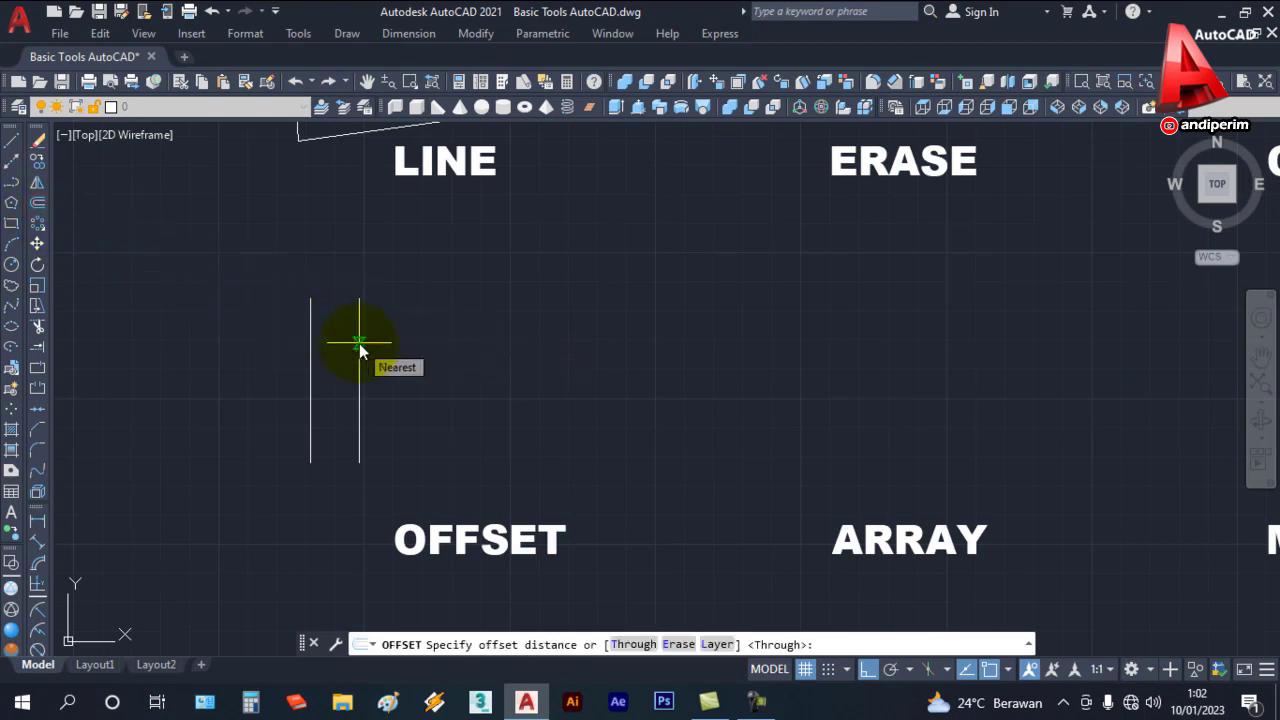
key("Return")
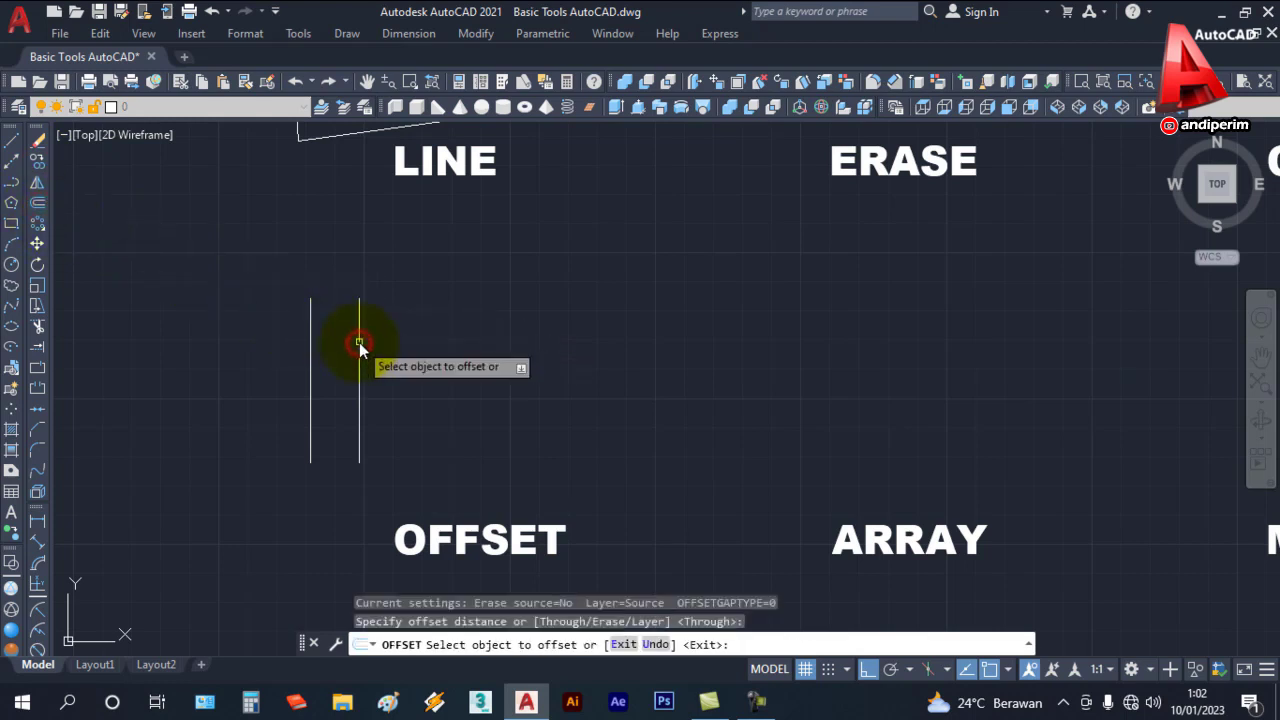
left_click(359, 343)
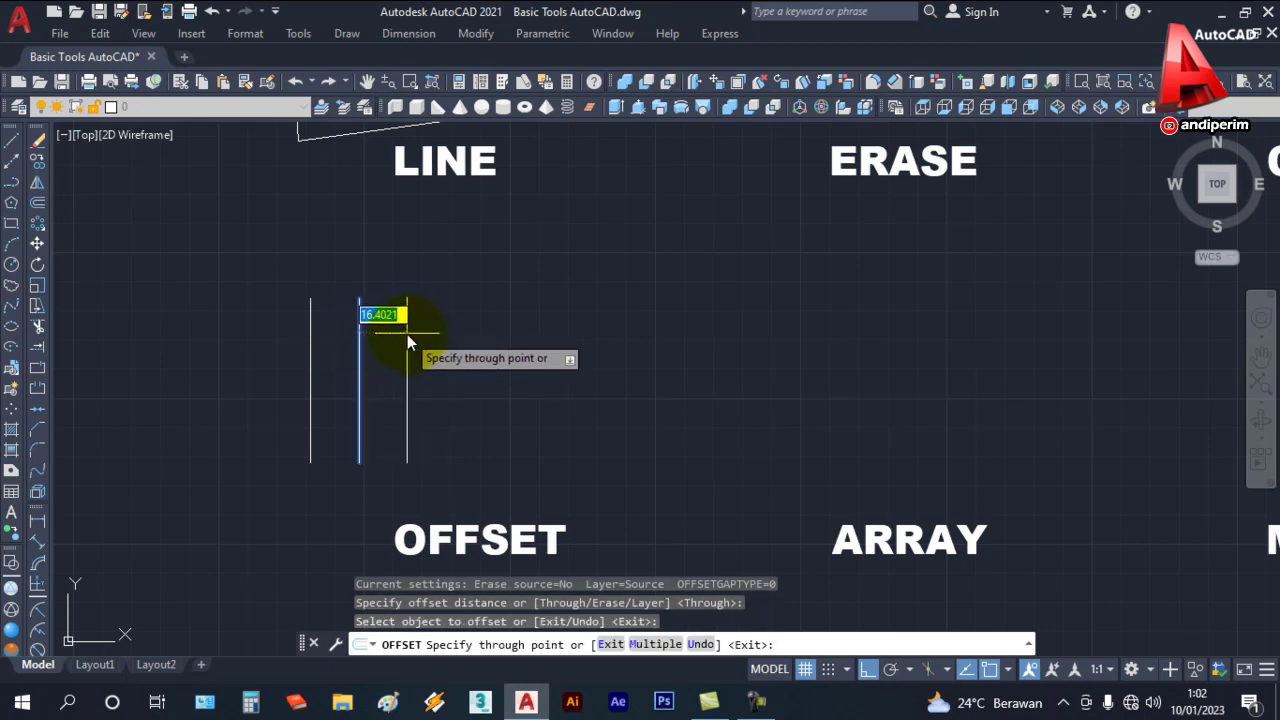
left_click(407, 333)
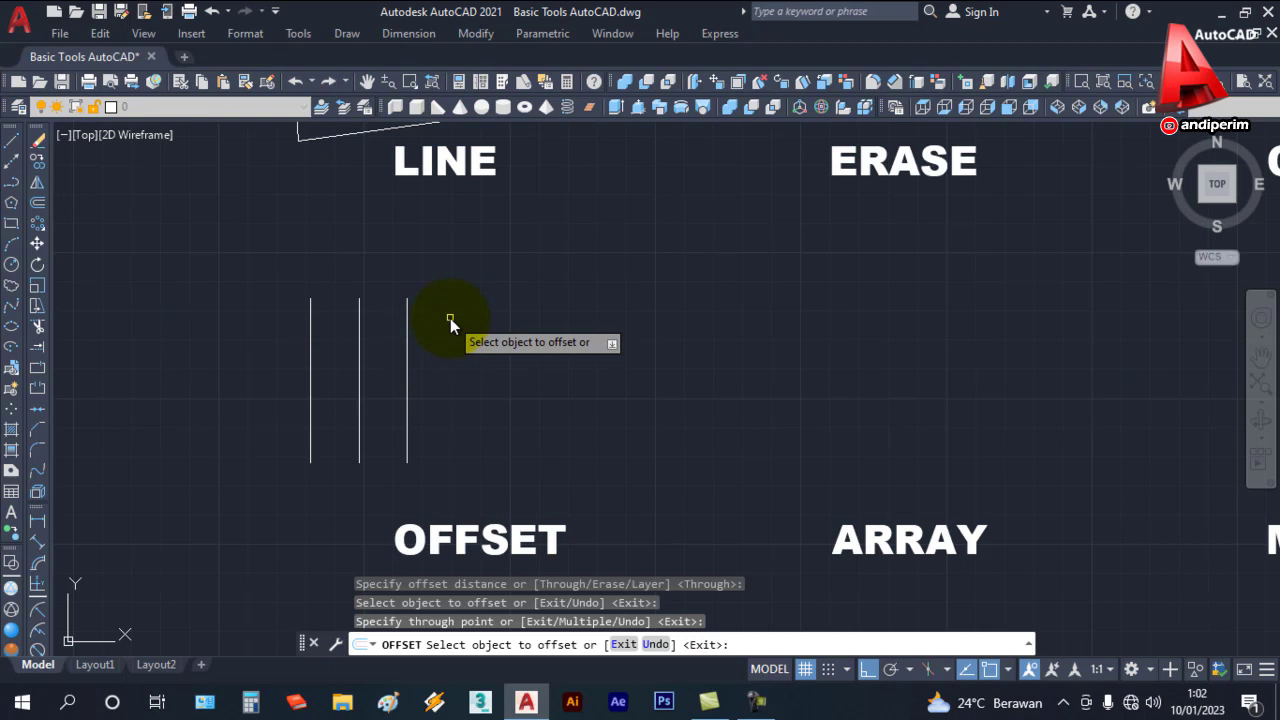
key("Escape")
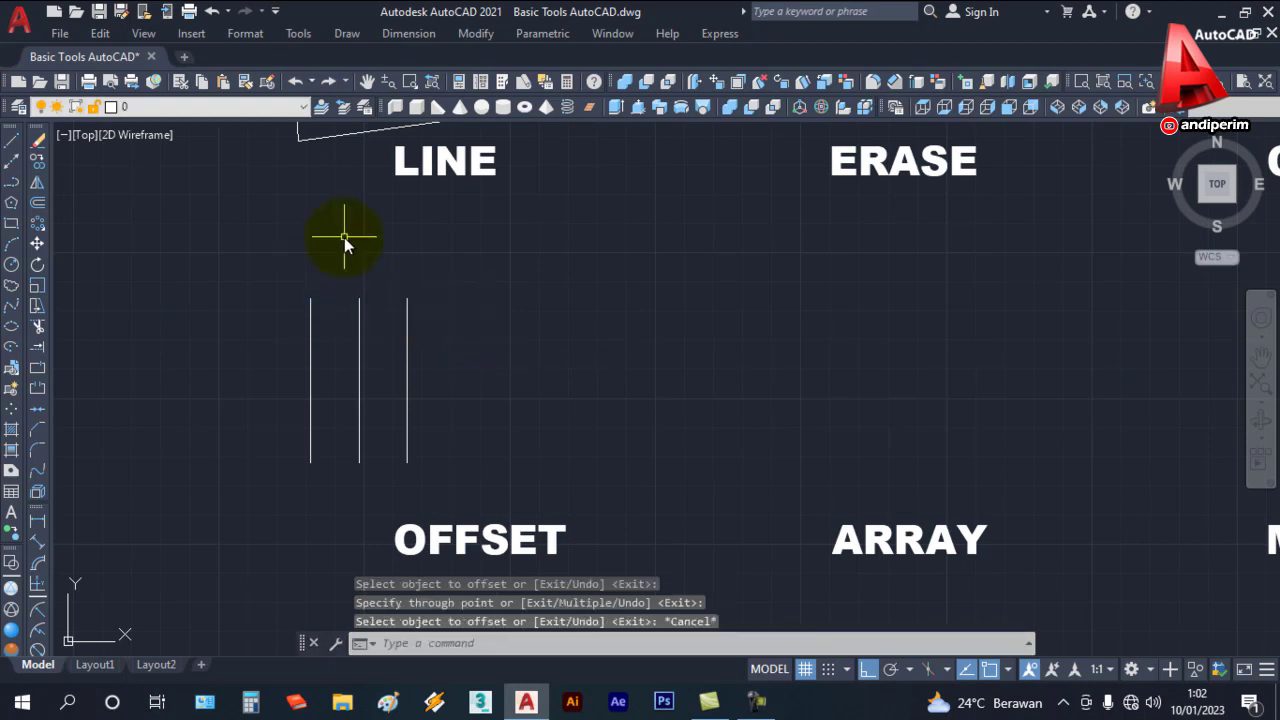
Step: Draw a polyline quadrilateral through four corners to the right of the parallel lines
left_click(13, 184)
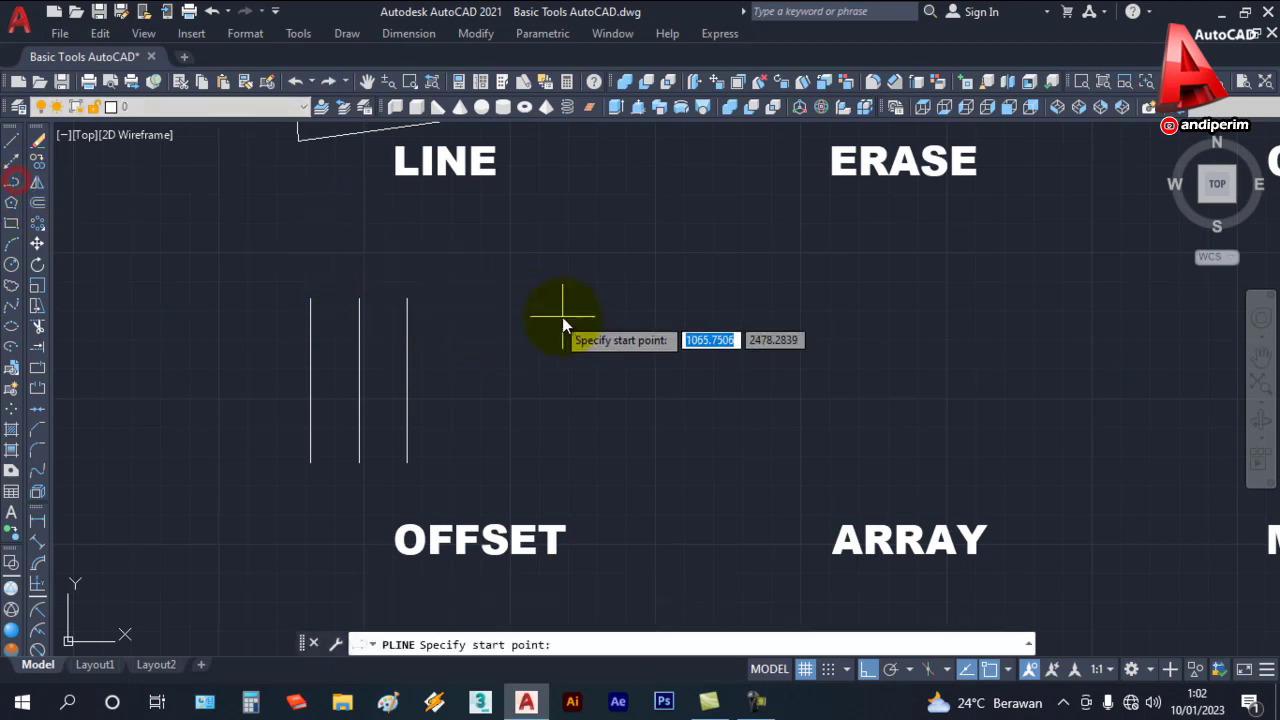
left_click(451, 307)
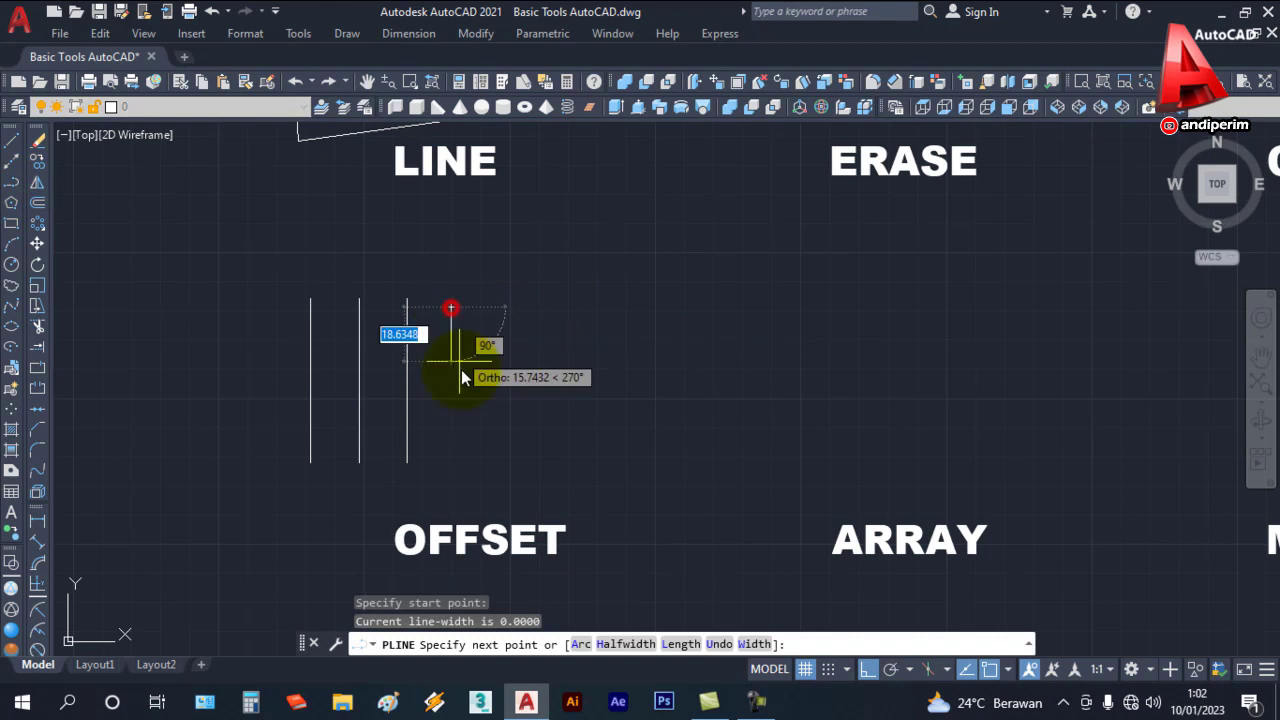
left_click(464, 466)
left_click(630, 465)
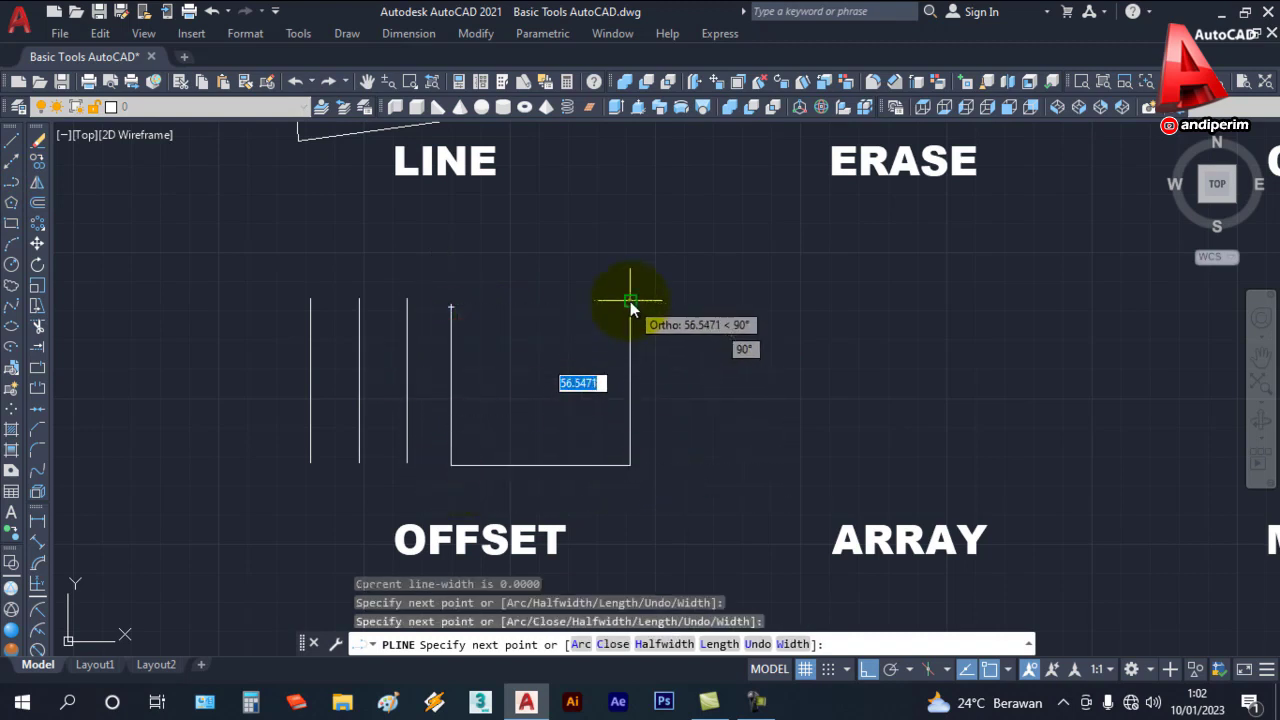
left_click(630, 301)
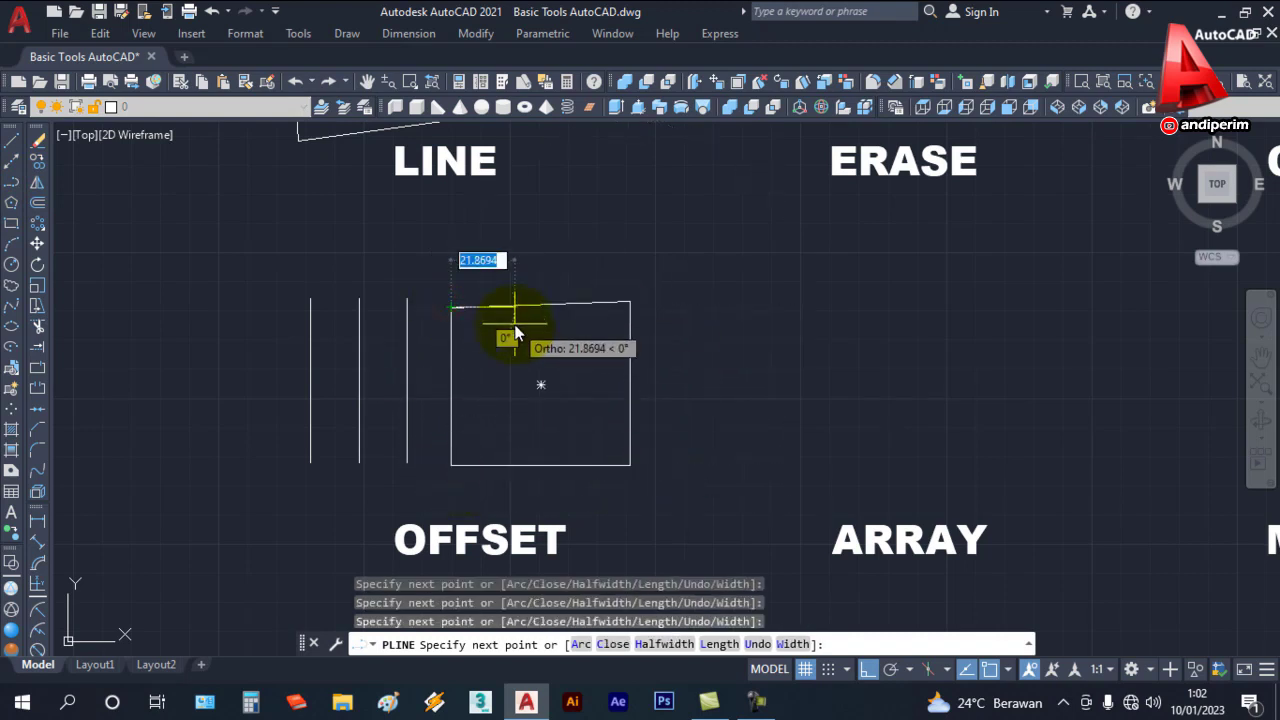
key("Escape")
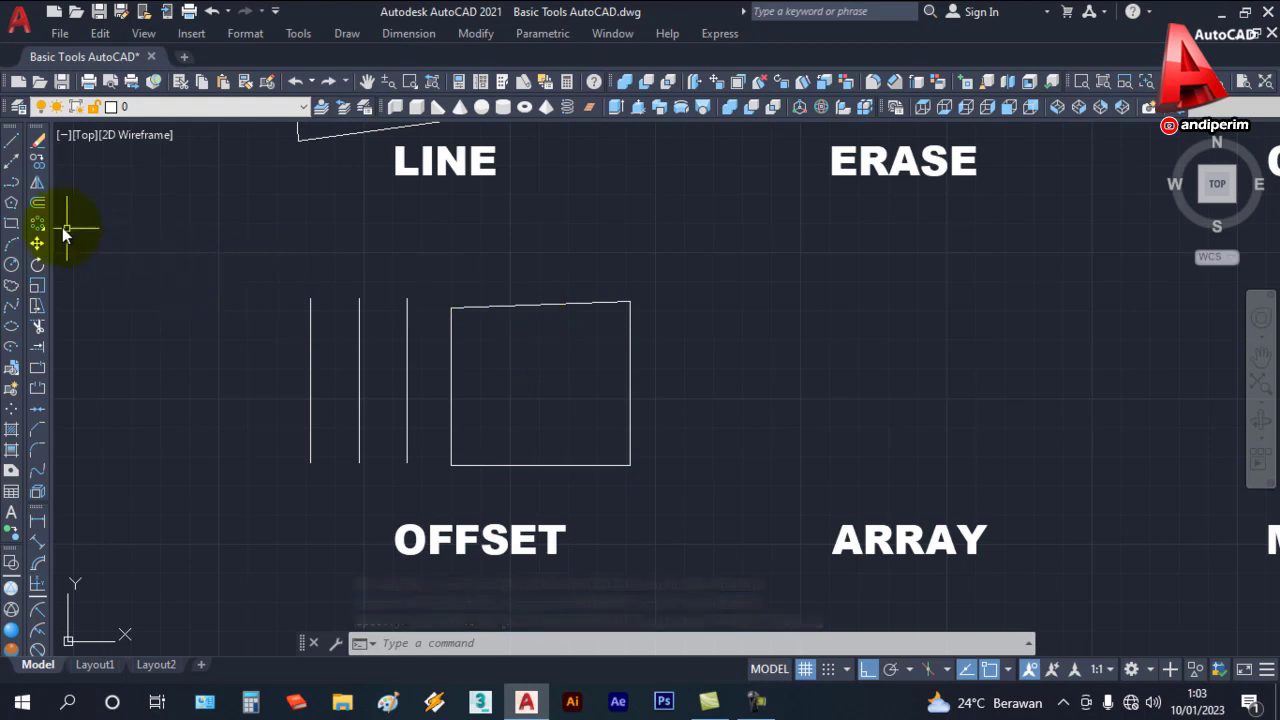
Step: Offset the quadrilateral through a point inside it to create an inner copy
left_click(37, 203)
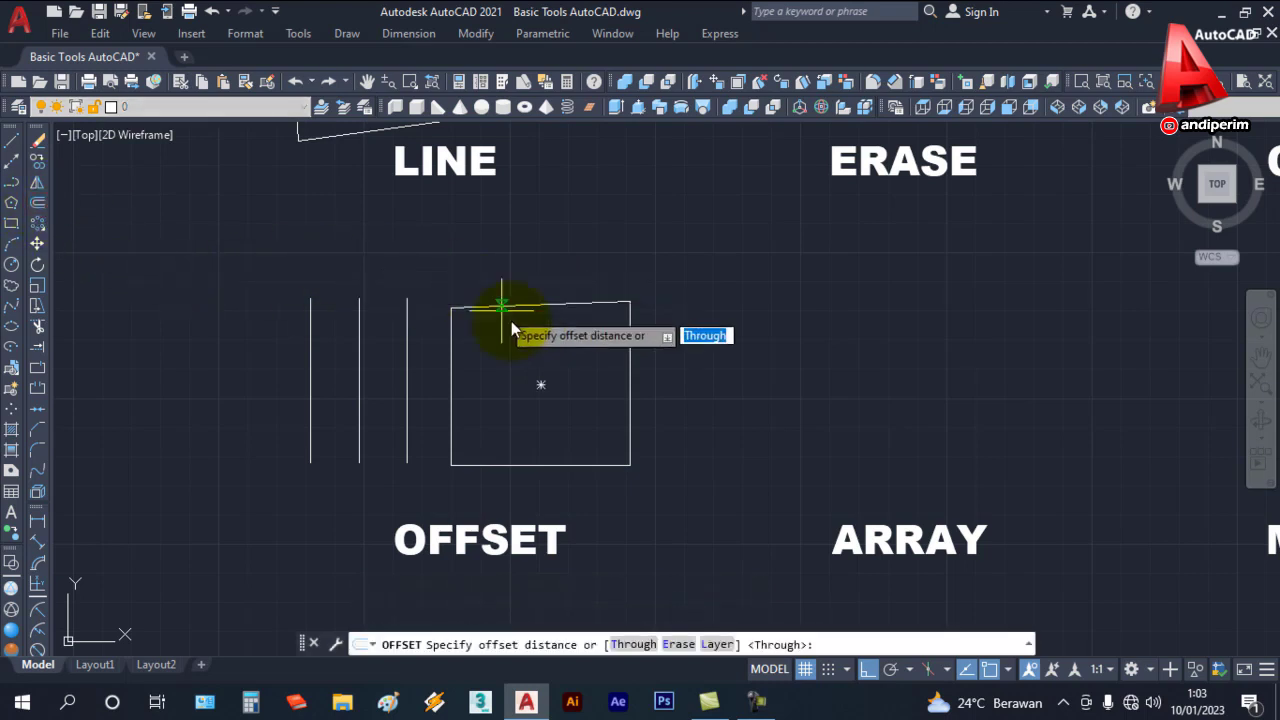
key("Return")
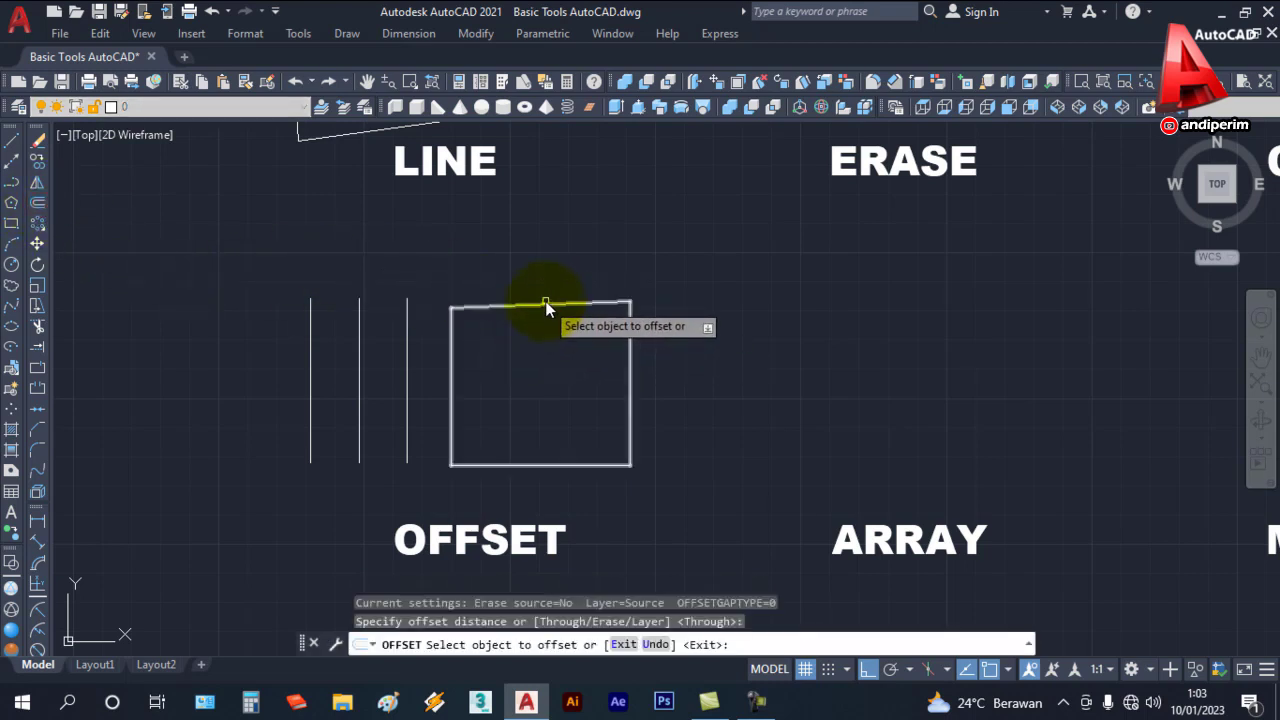
left_click(547, 305)
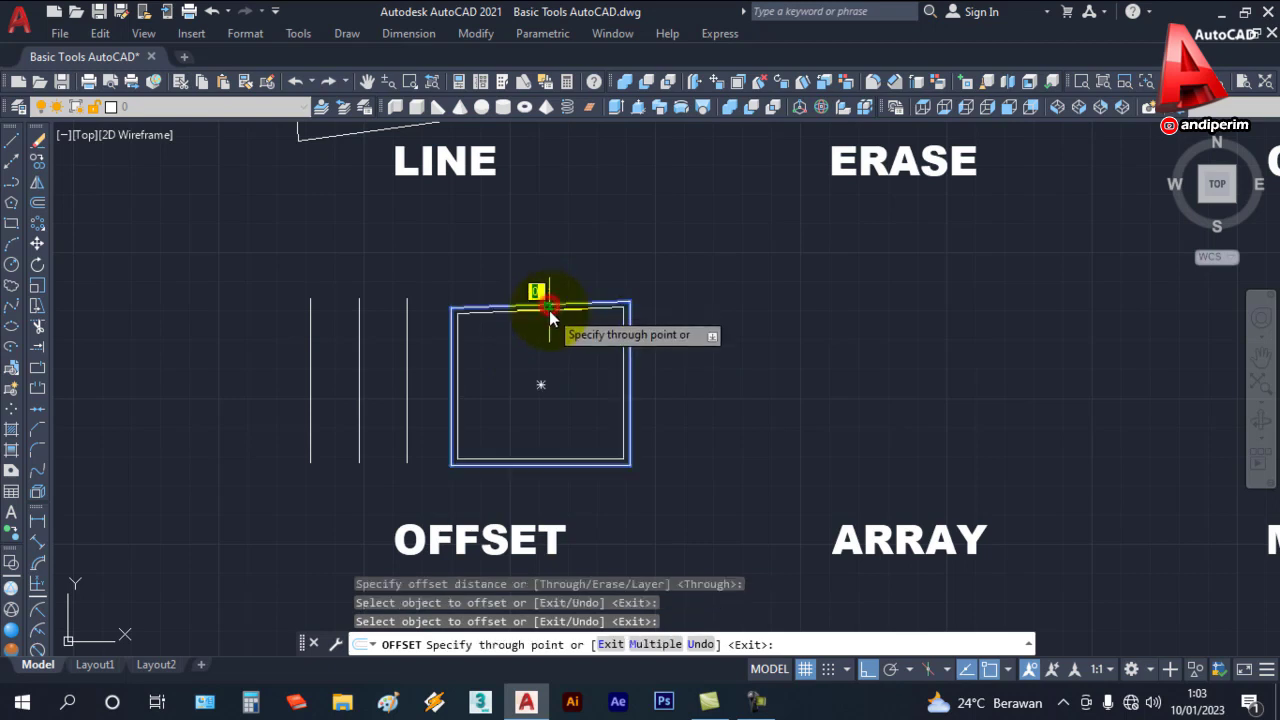
left_click(552, 334)
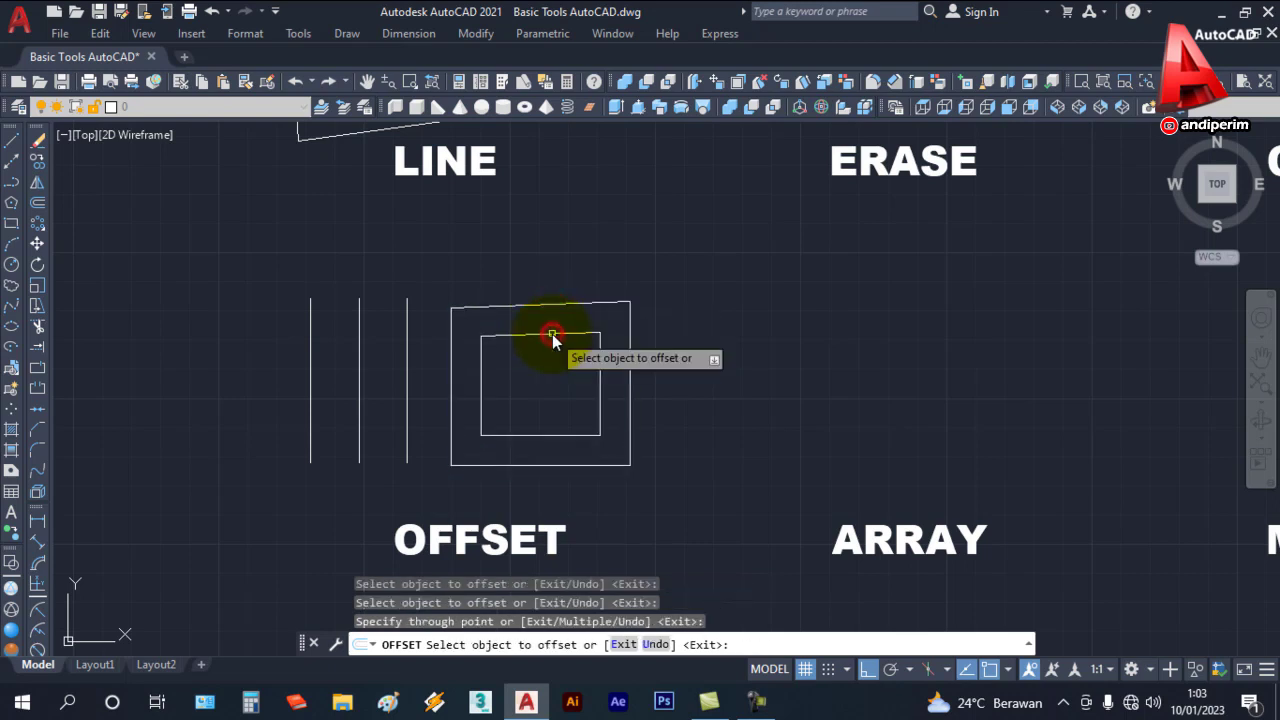
key("Escape")
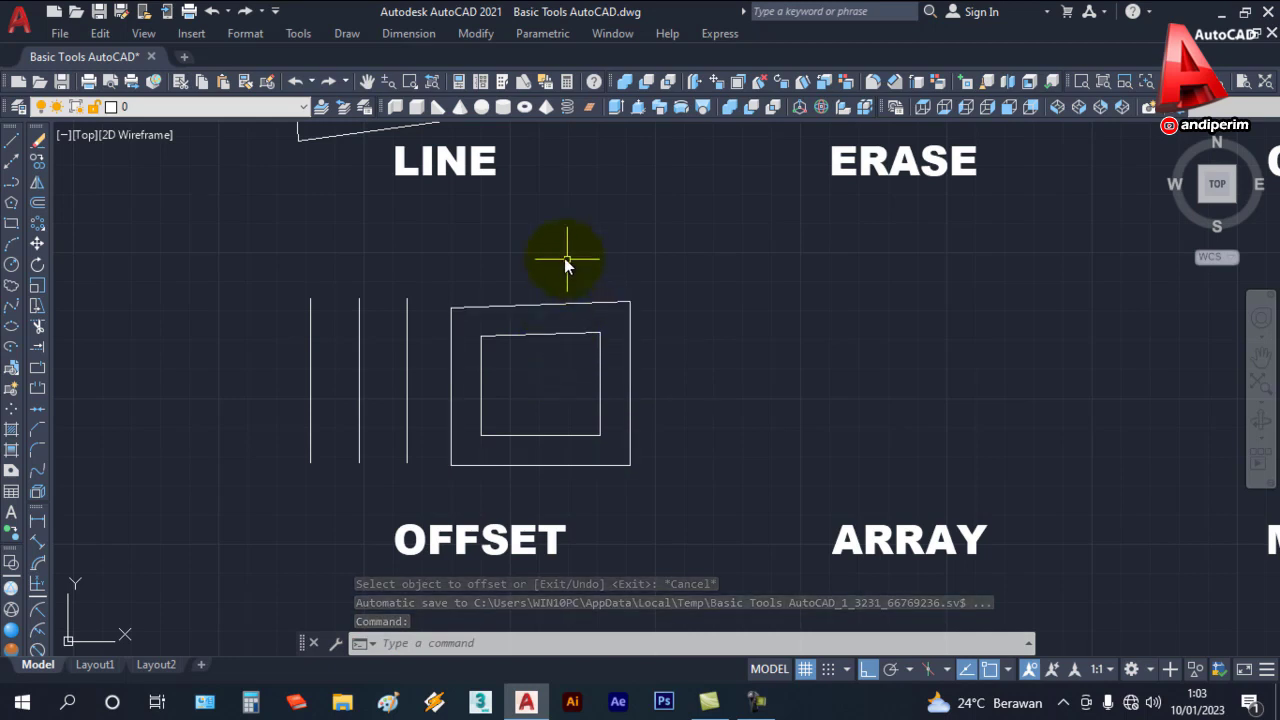
Step: Offset the quadrilateral 5 units outward to create an outer copy
left_click(37, 204)
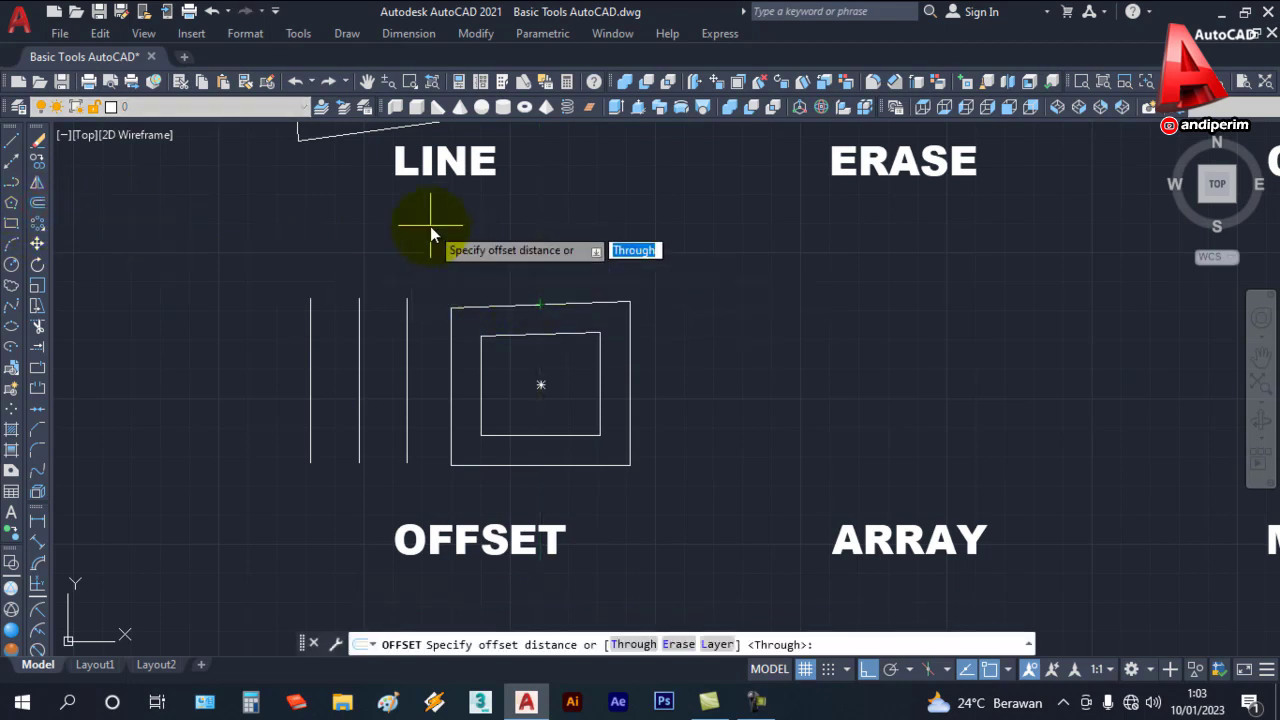
key("Return")
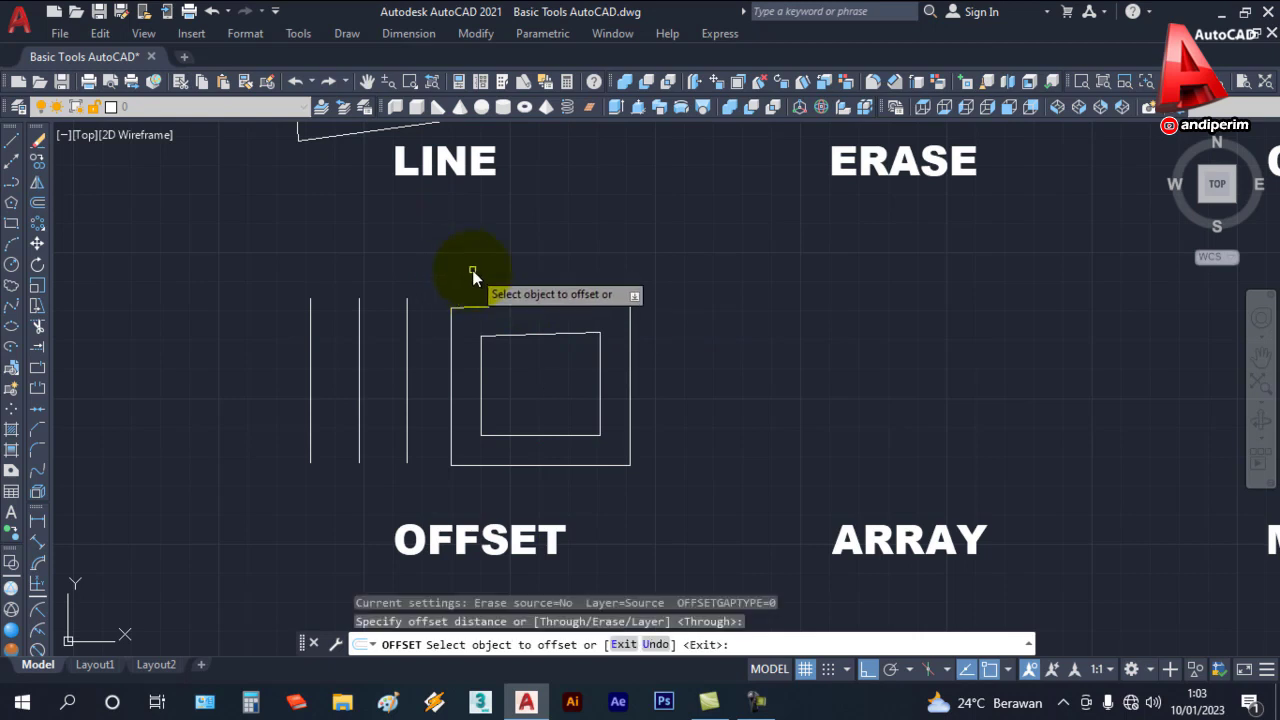
left_click(492, 305)
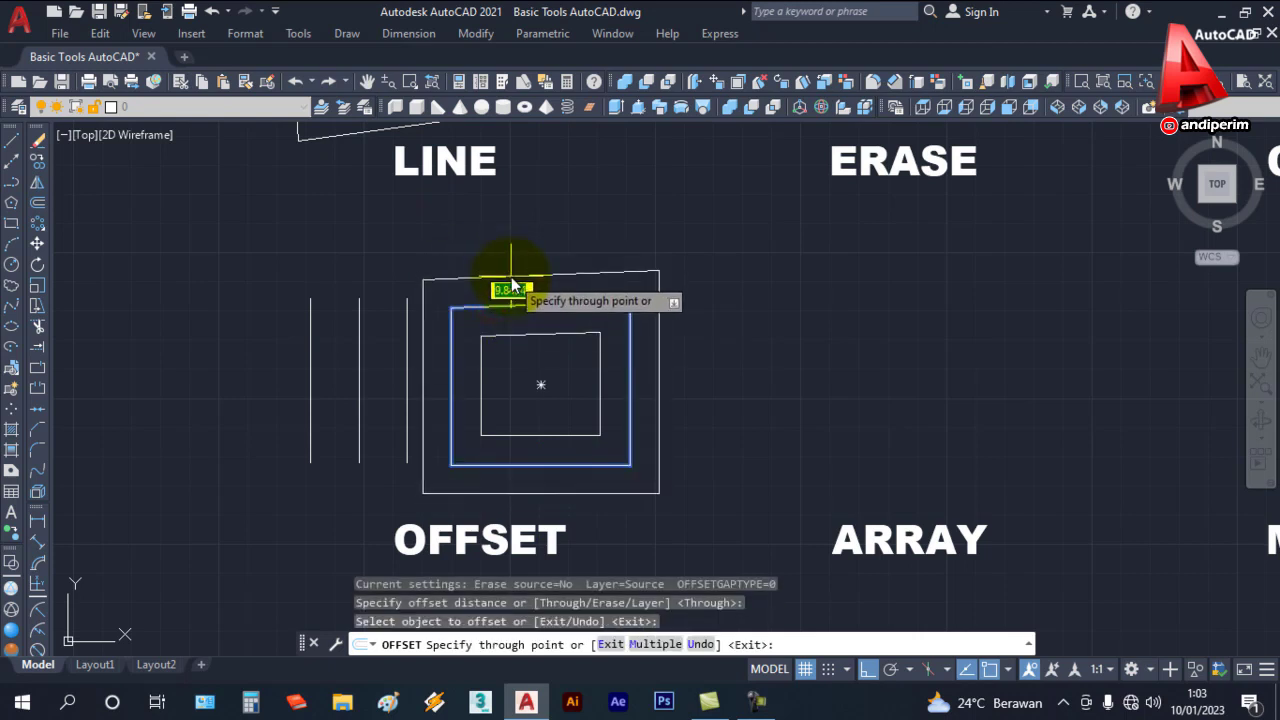
type("5")
key("Return")
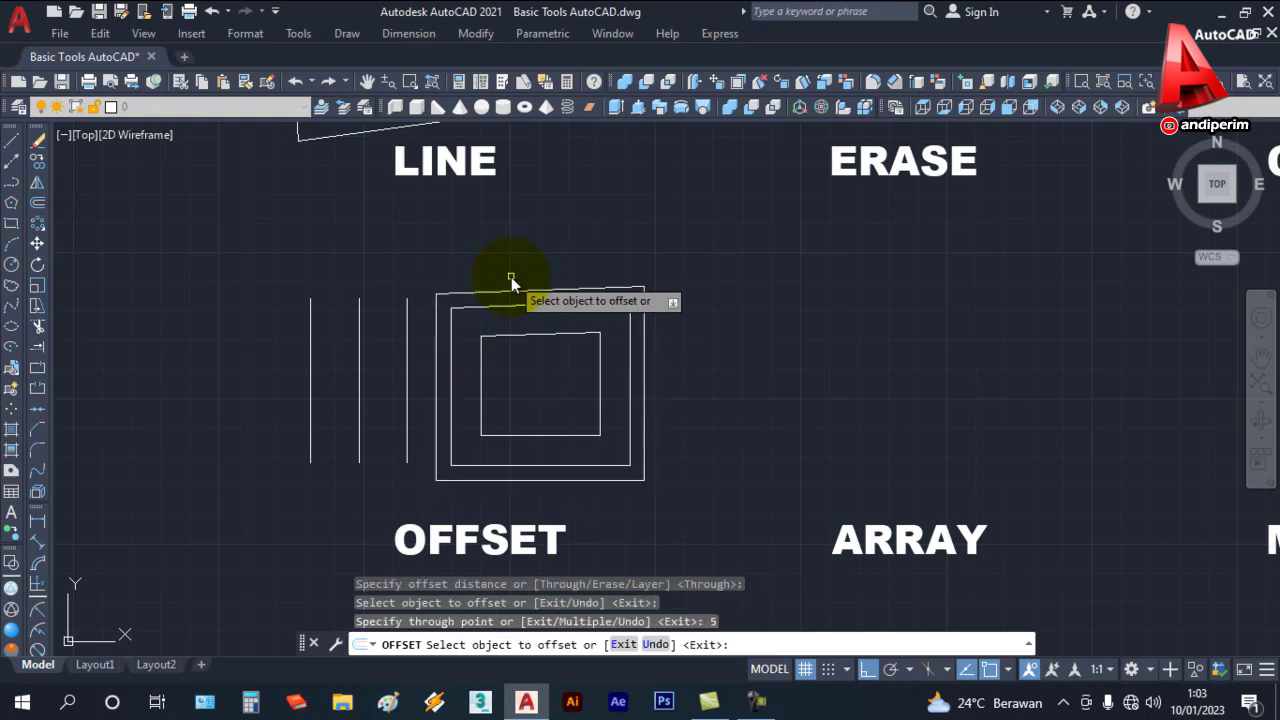
key("Escape")
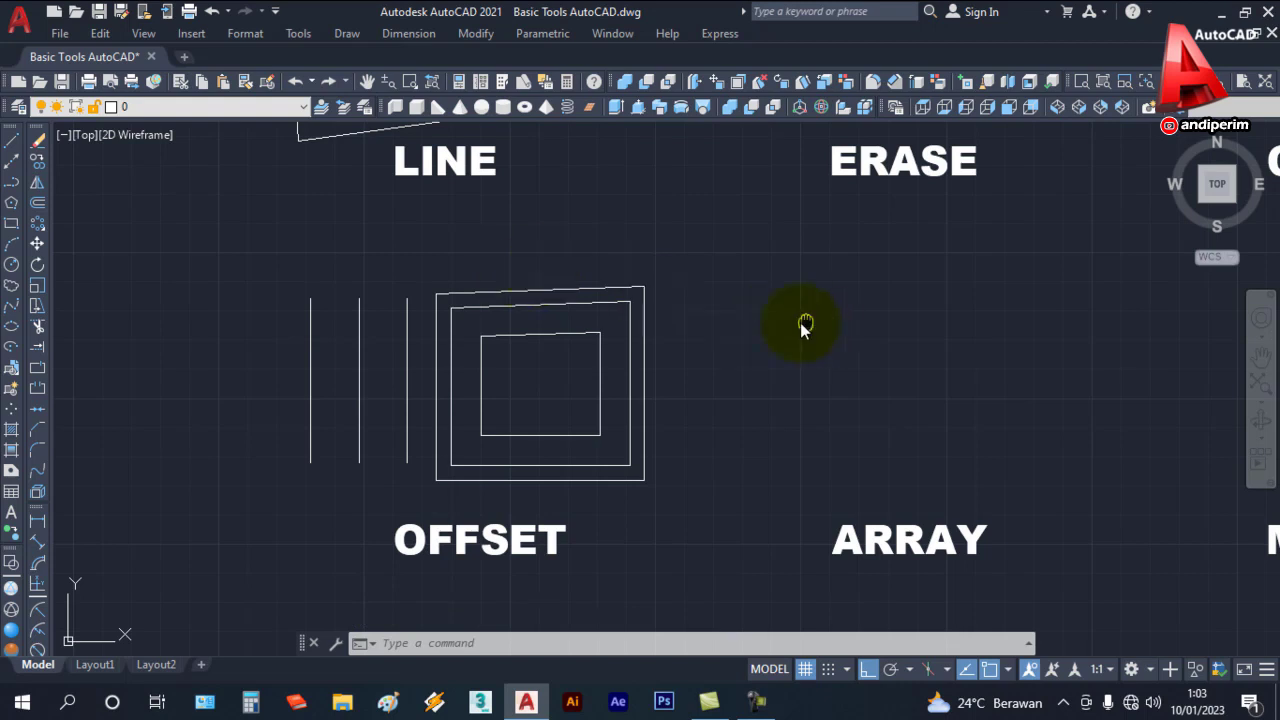
Step: Try the rectangular array tool from the array variants, then cancel it
middle_click_drag(800, 329, 435, 361)
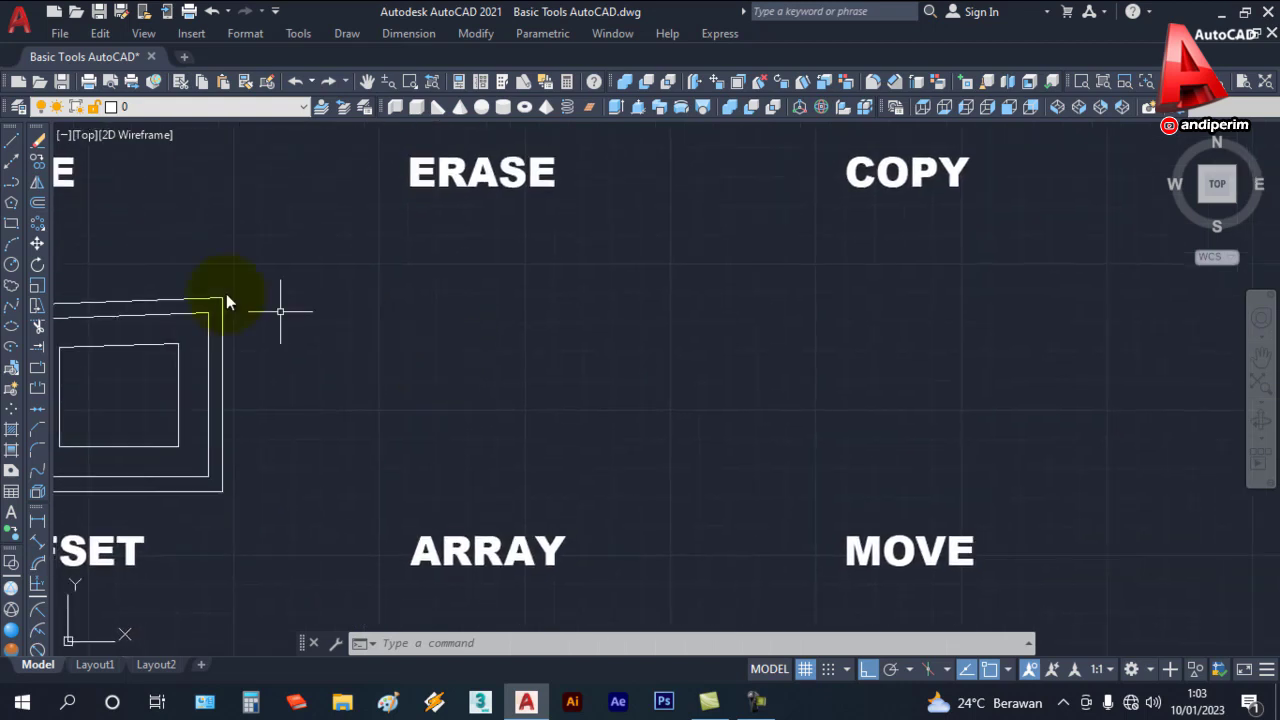
left_click(35, 222)
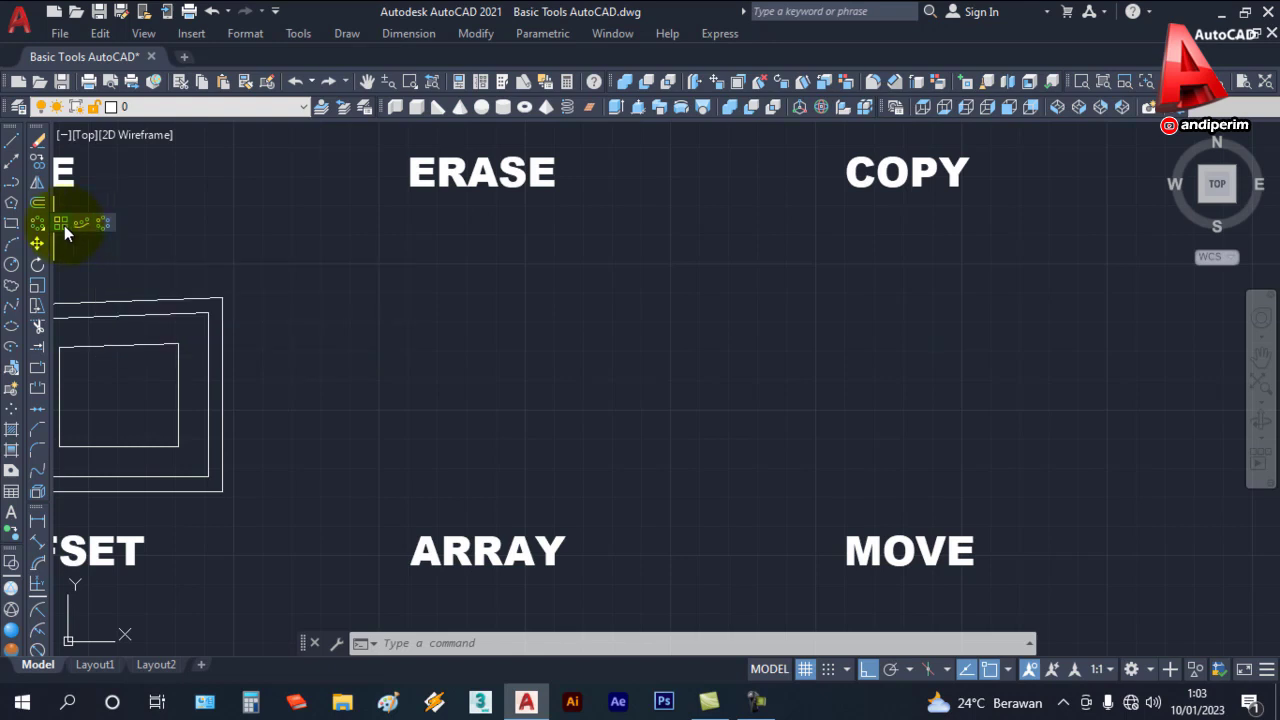
left_click(62, 223)
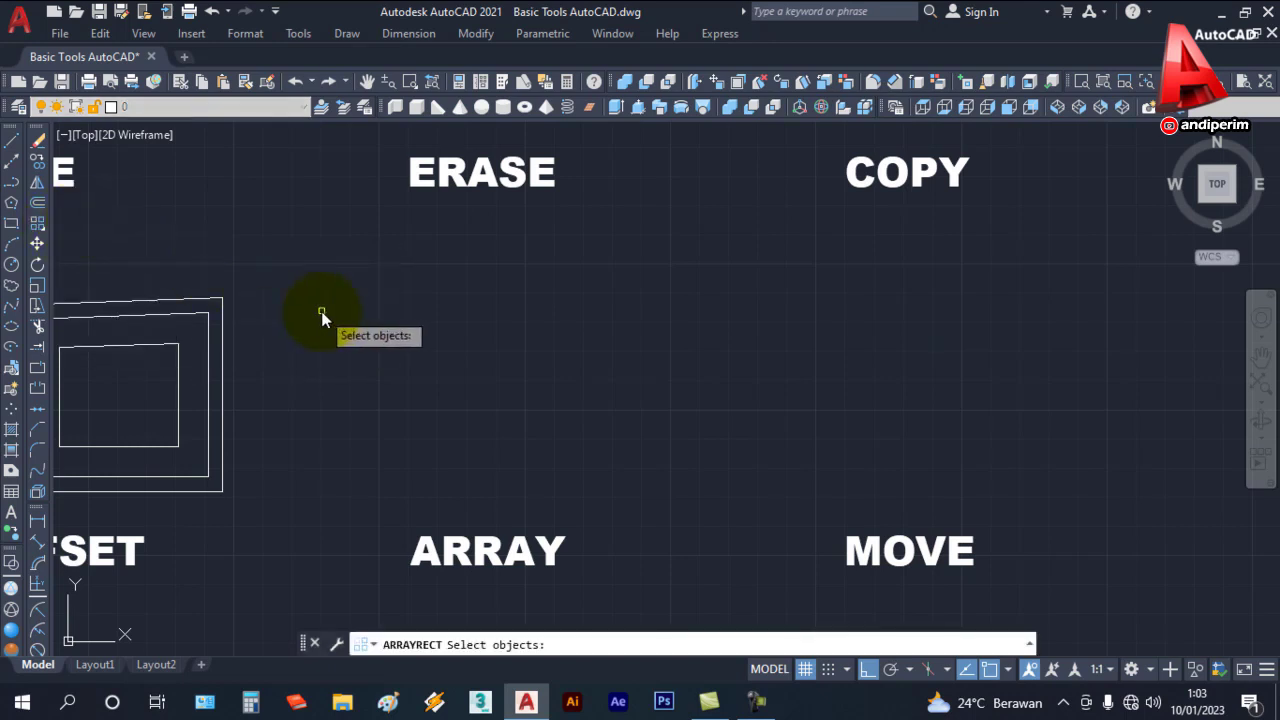
key("Escape")
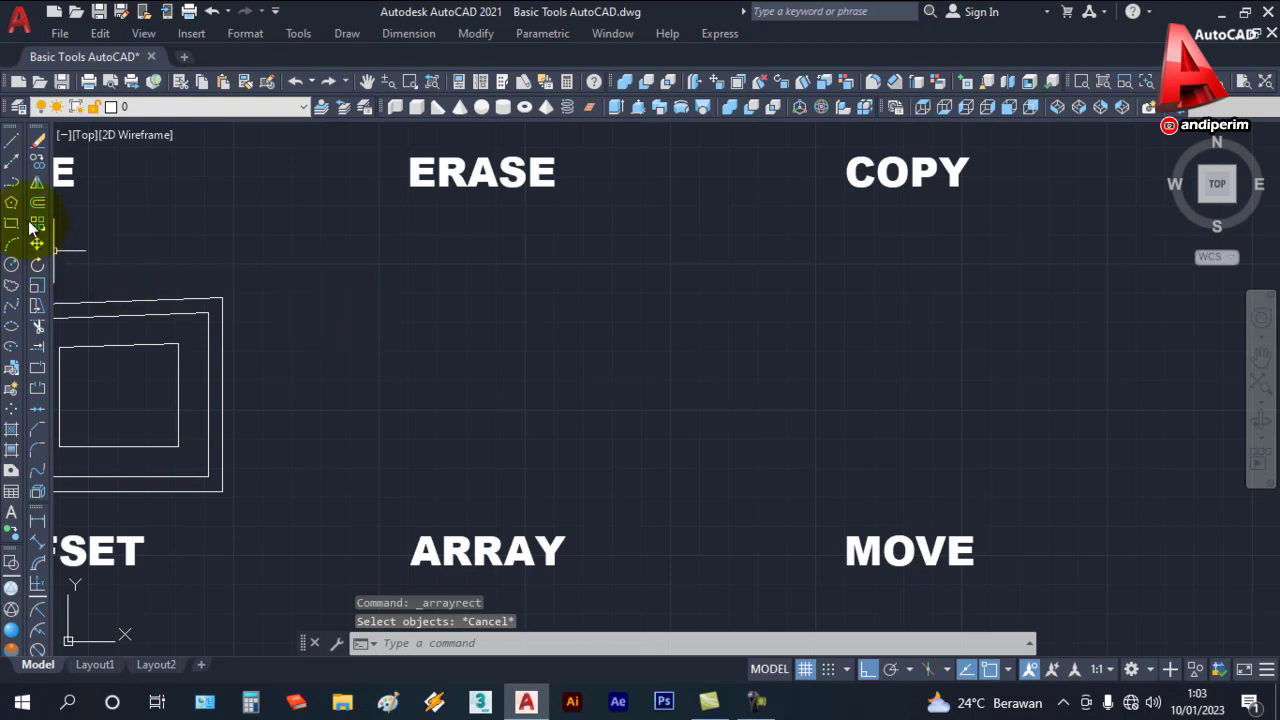
Step: Draw a tall, narrow rectangular polyline above the ARRAY label
left_click(15, 184)
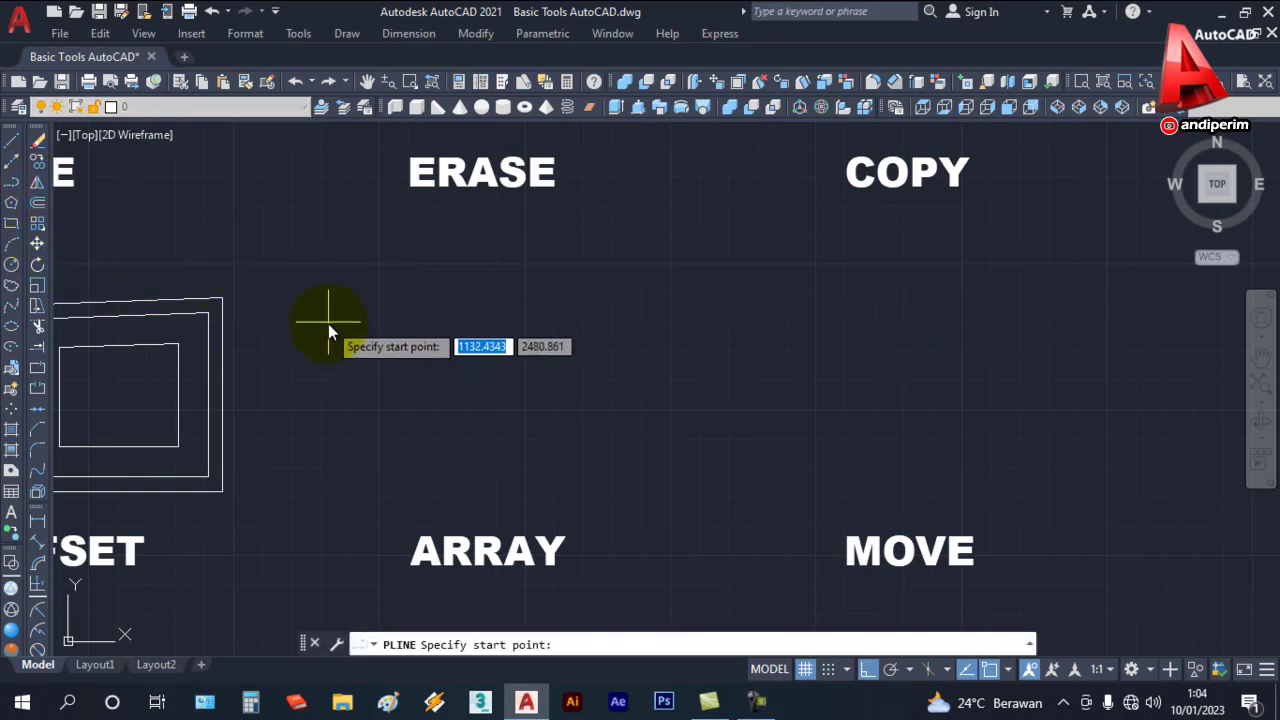
left_click(337, 367)
left_click(346, 479)
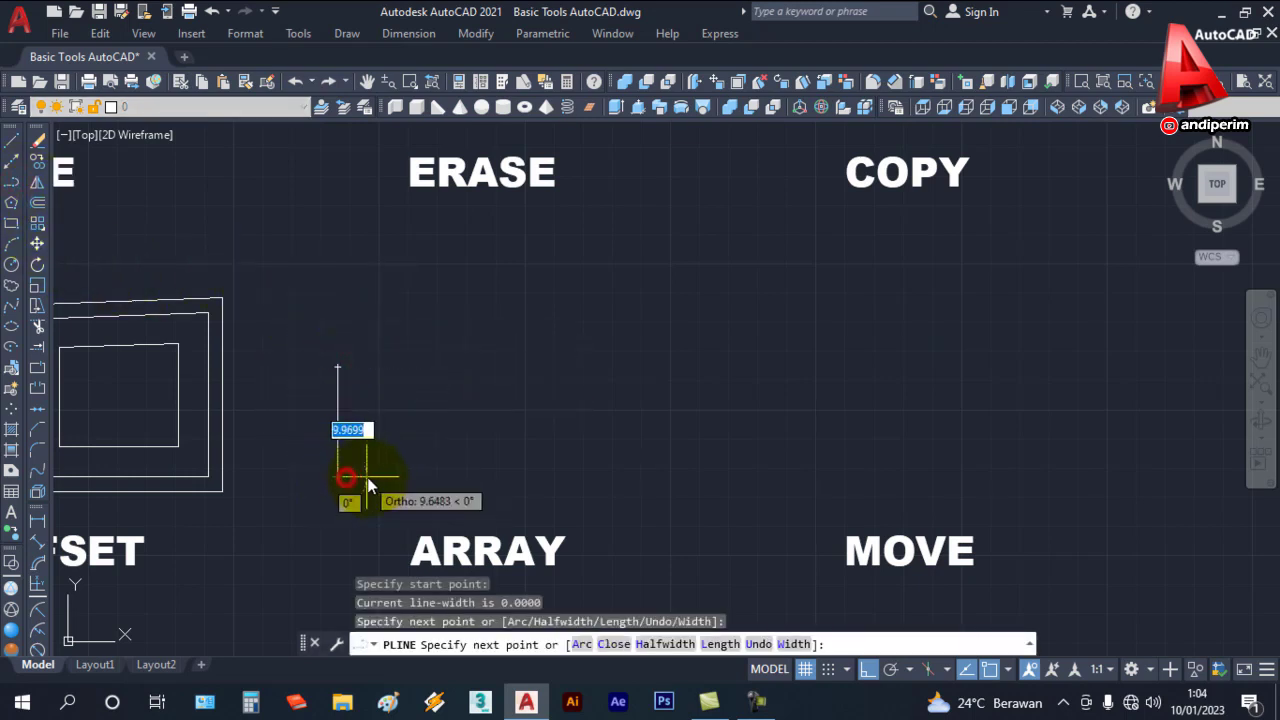
left_click(381, 479)
left_click(381, 367)
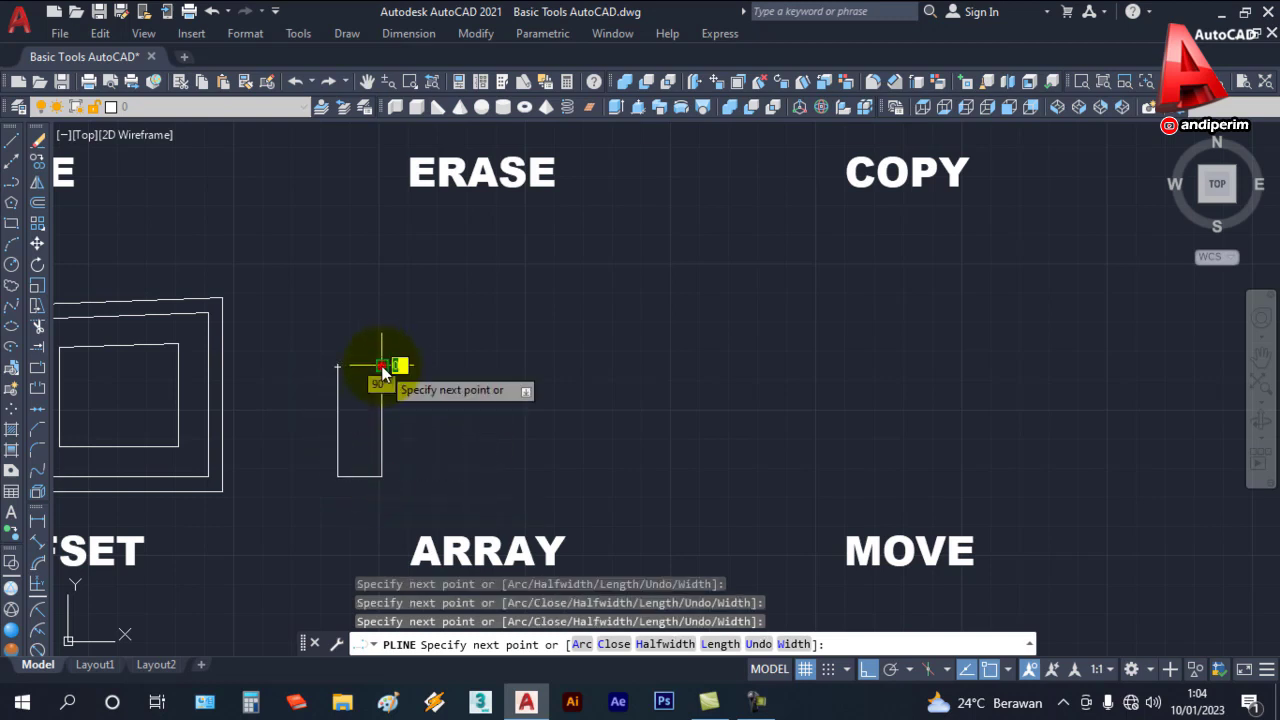
left_click(340, 368)
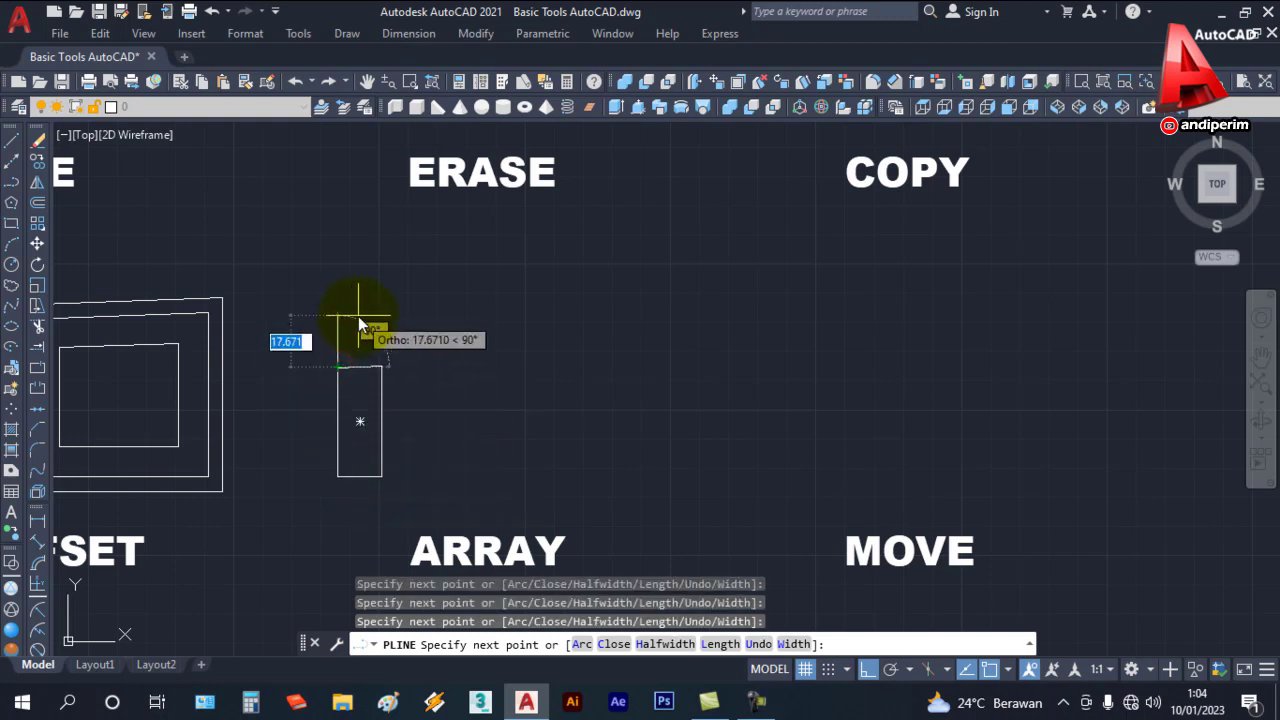
key("Escape")
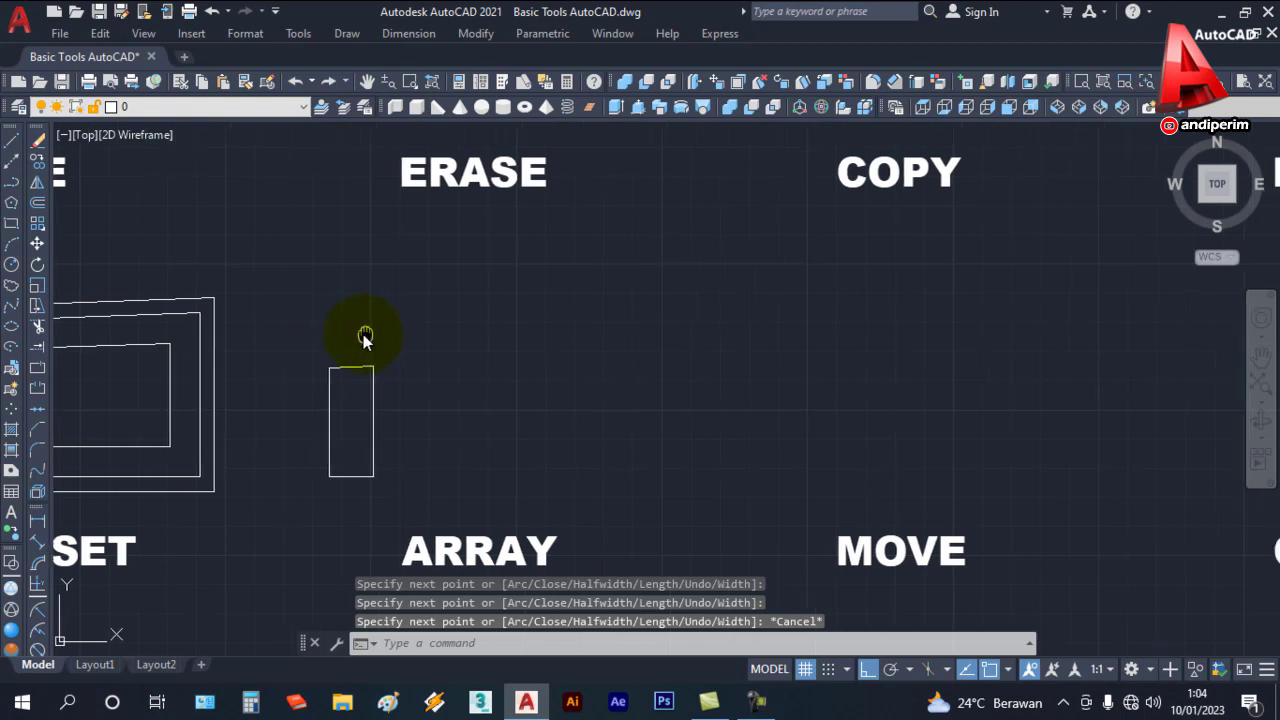
mouse_move(368, 328)
middle_mouse_down()
mouse_move(347, 335)
mouse_move(361, 355)
middle_mouse_up()
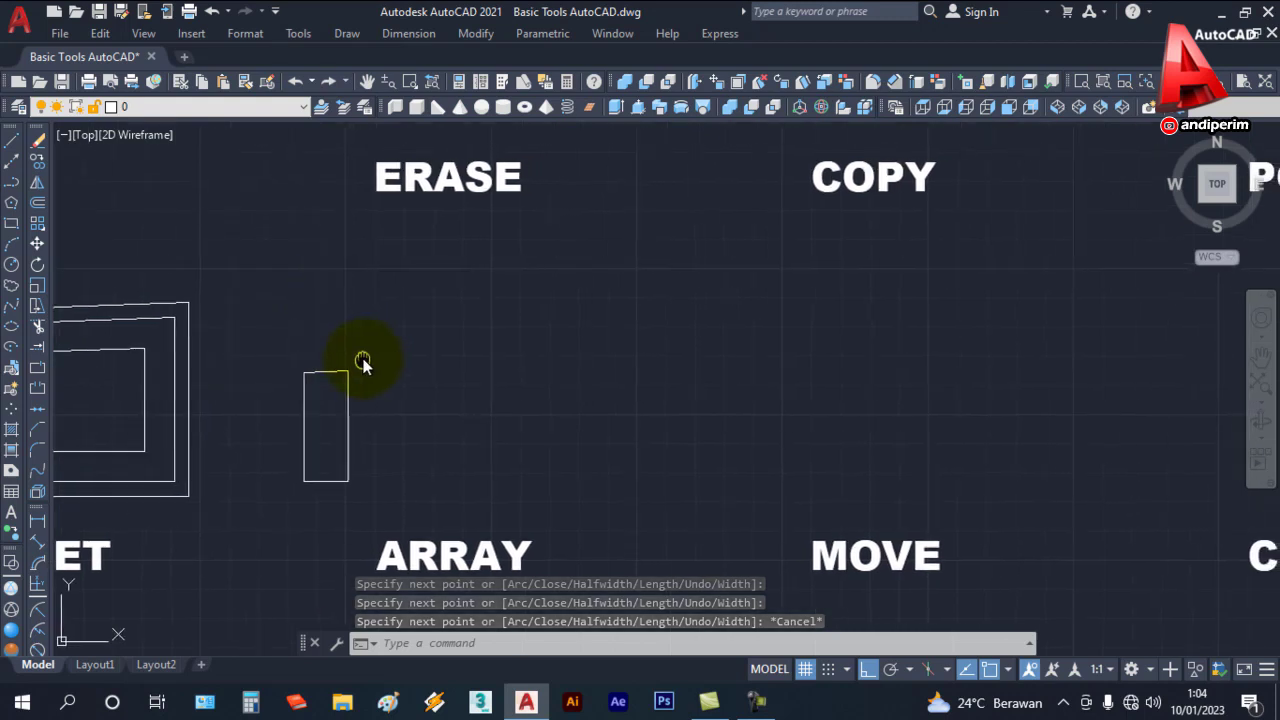
Step: Array the tall rectangle into 3 rows by 4 columns using Rectangular Array
left_click(39, 228)
left_click(38, 225)
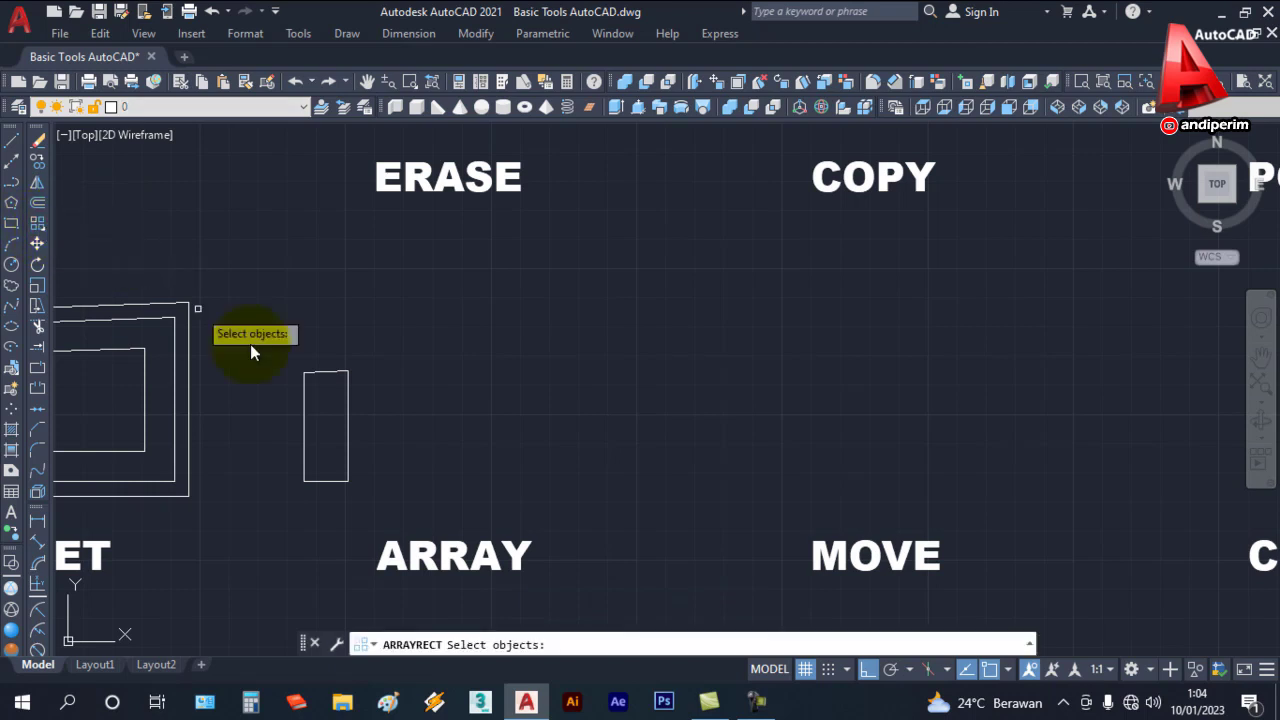
left_click(349, 408)
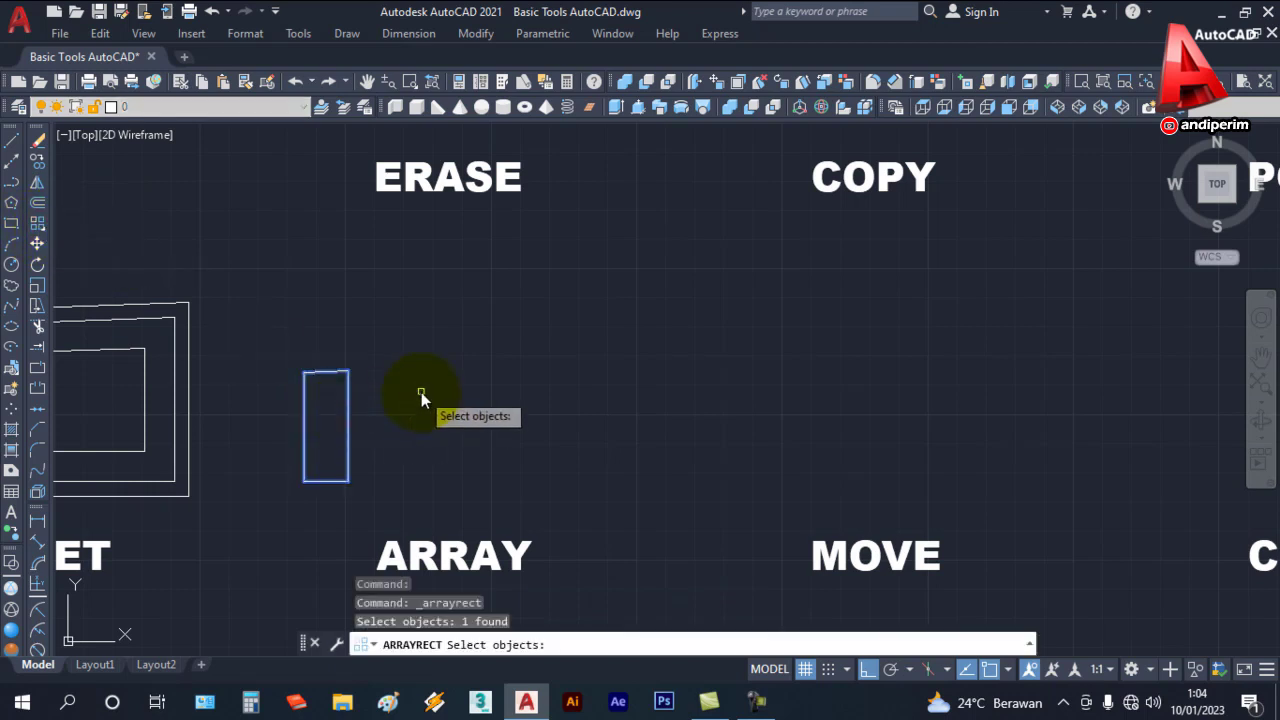
key("Return")
middle_click_drag(426, 406, 405, 512)
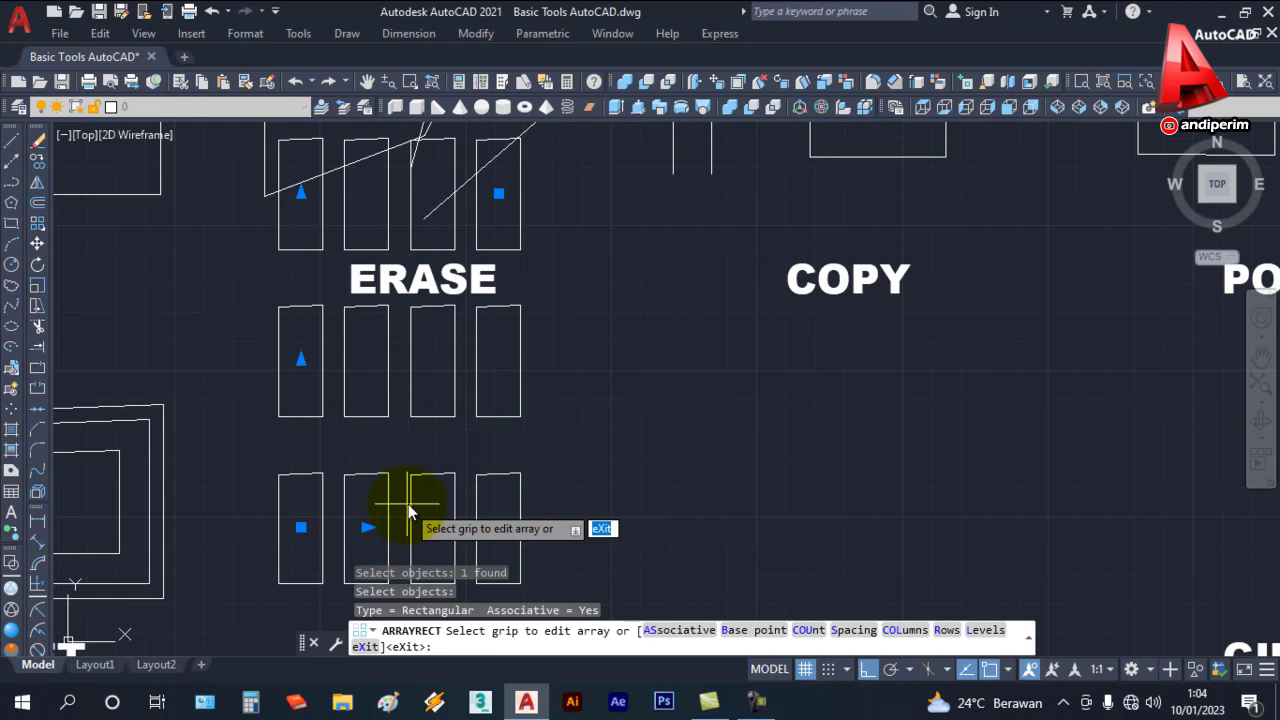
middle_click_drag(424, 490, 406, 486)
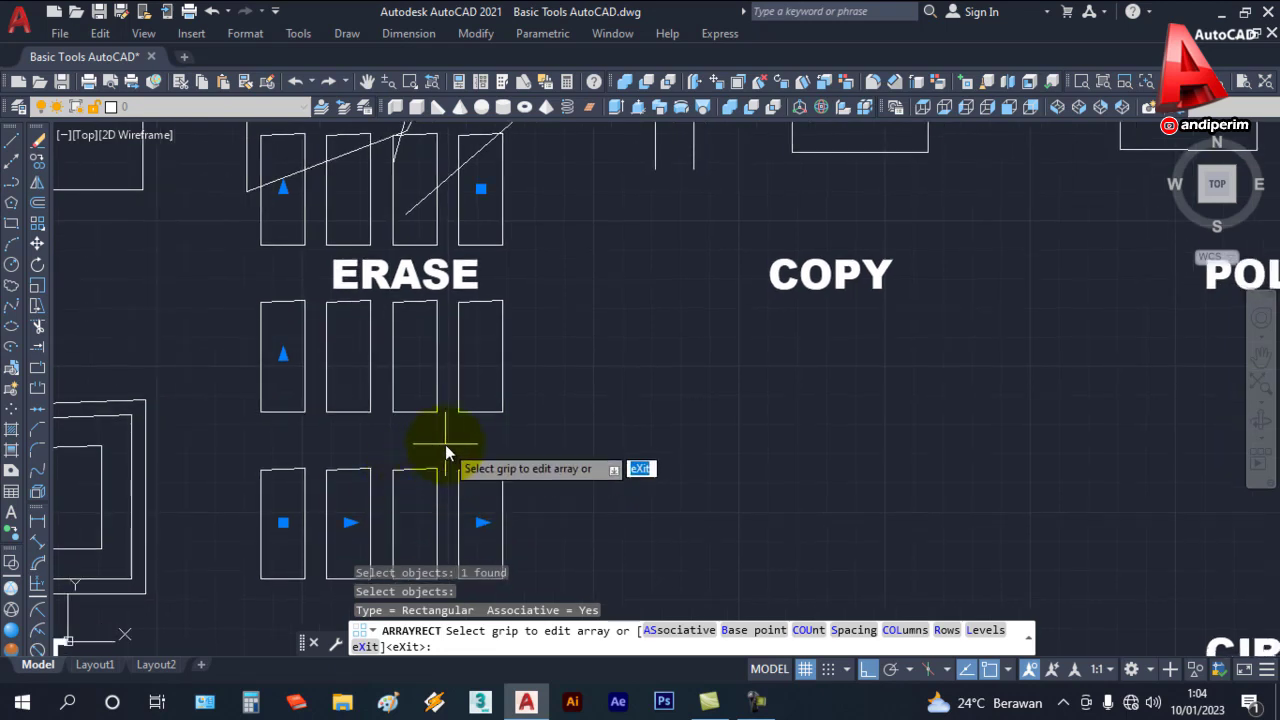
key("Return")
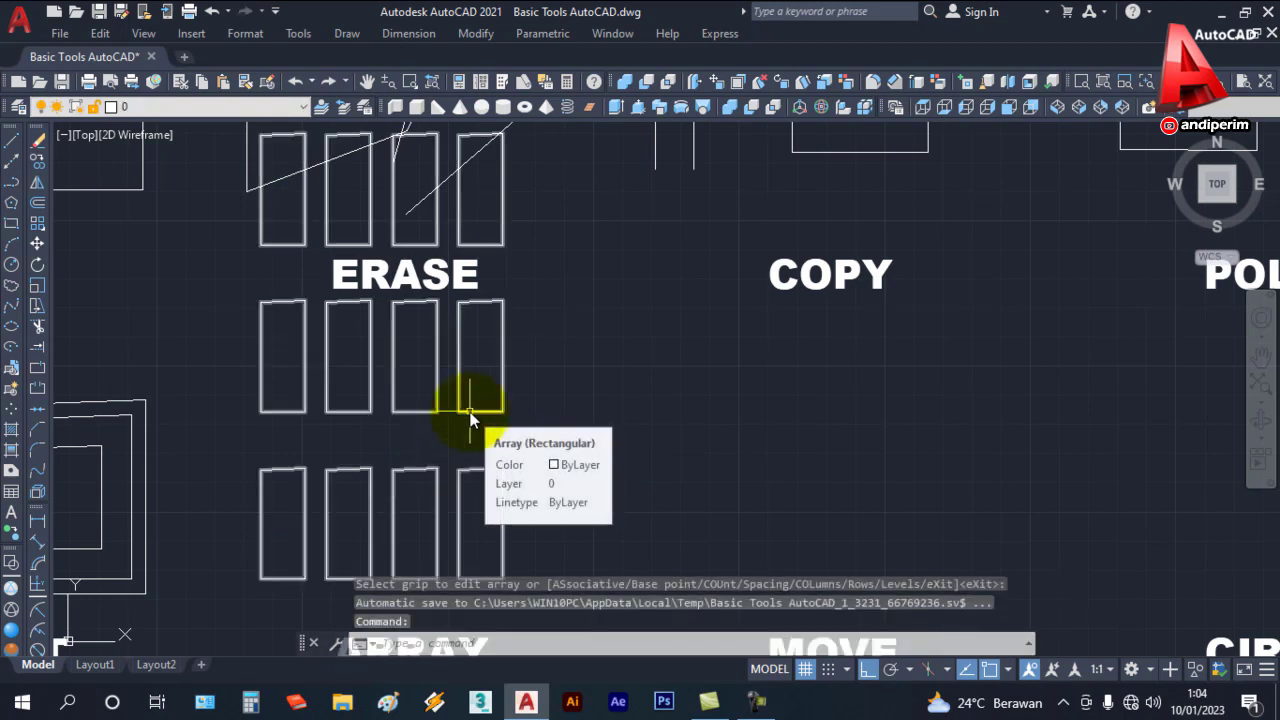
Step: Change the rectangle array to 1 row and 6 columns in Quick Properties
left_click(470, 418)
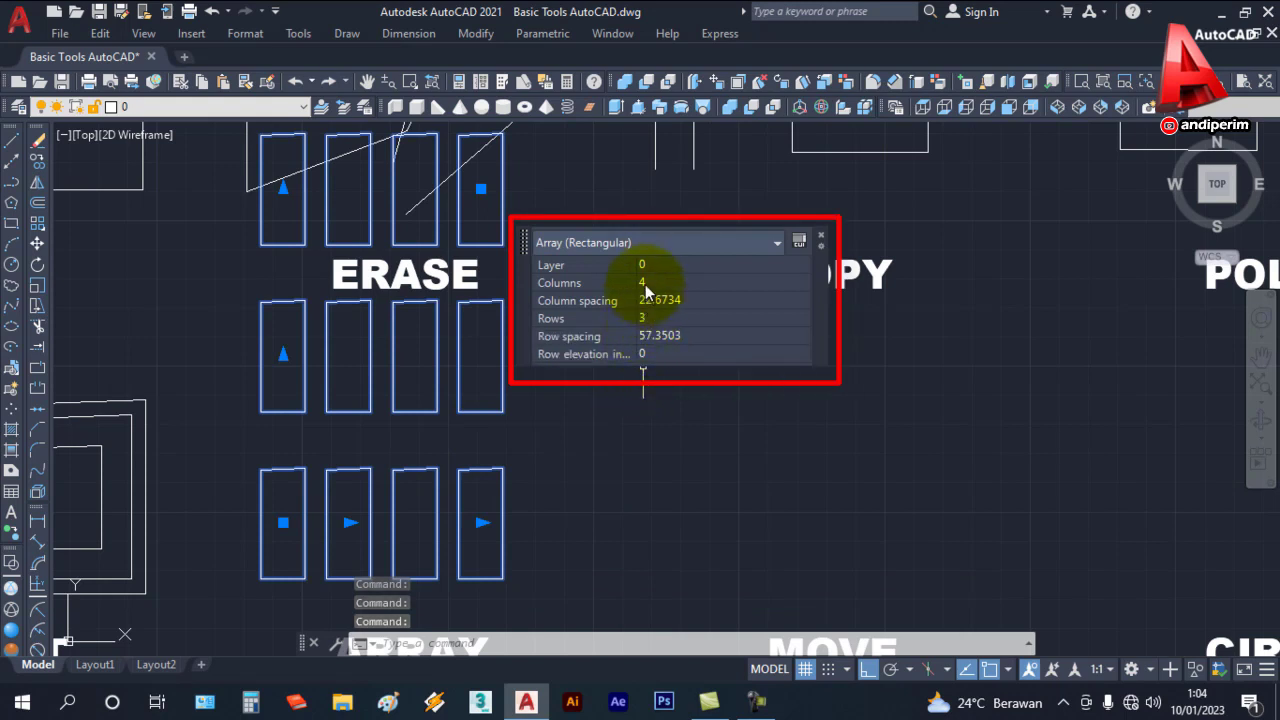
mouse_move(660, 300)
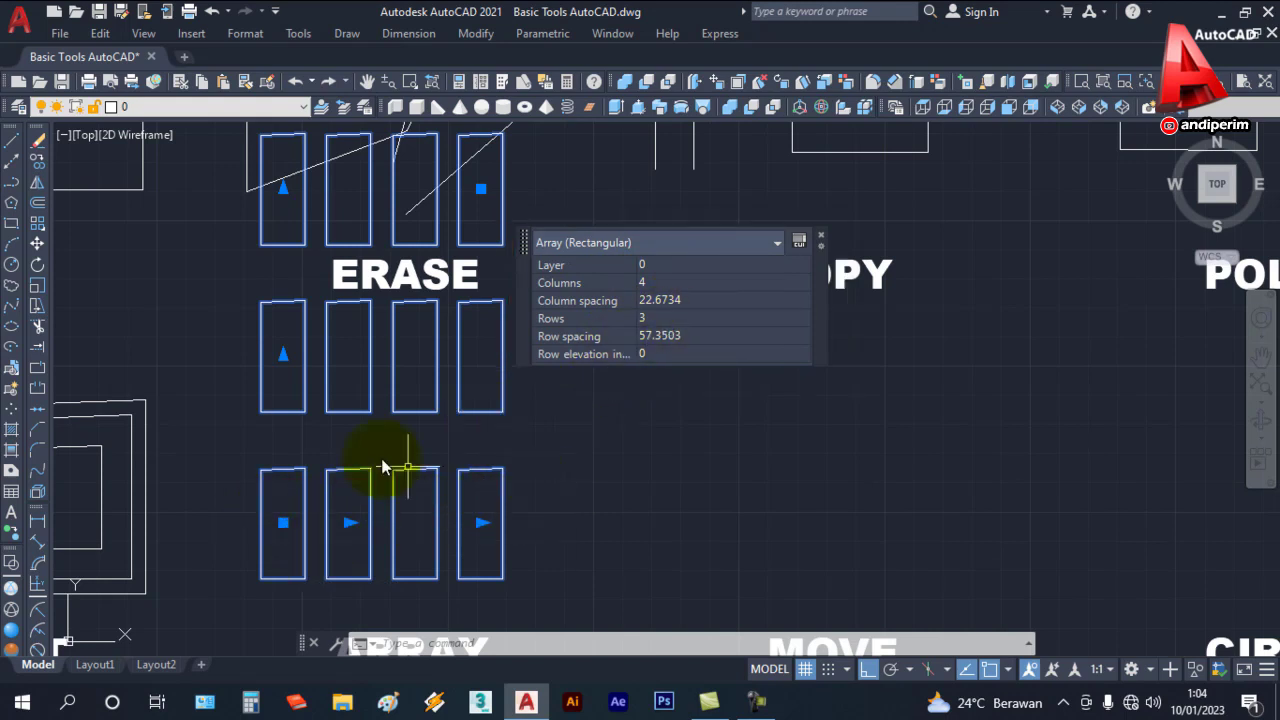
left_click(661, 281)
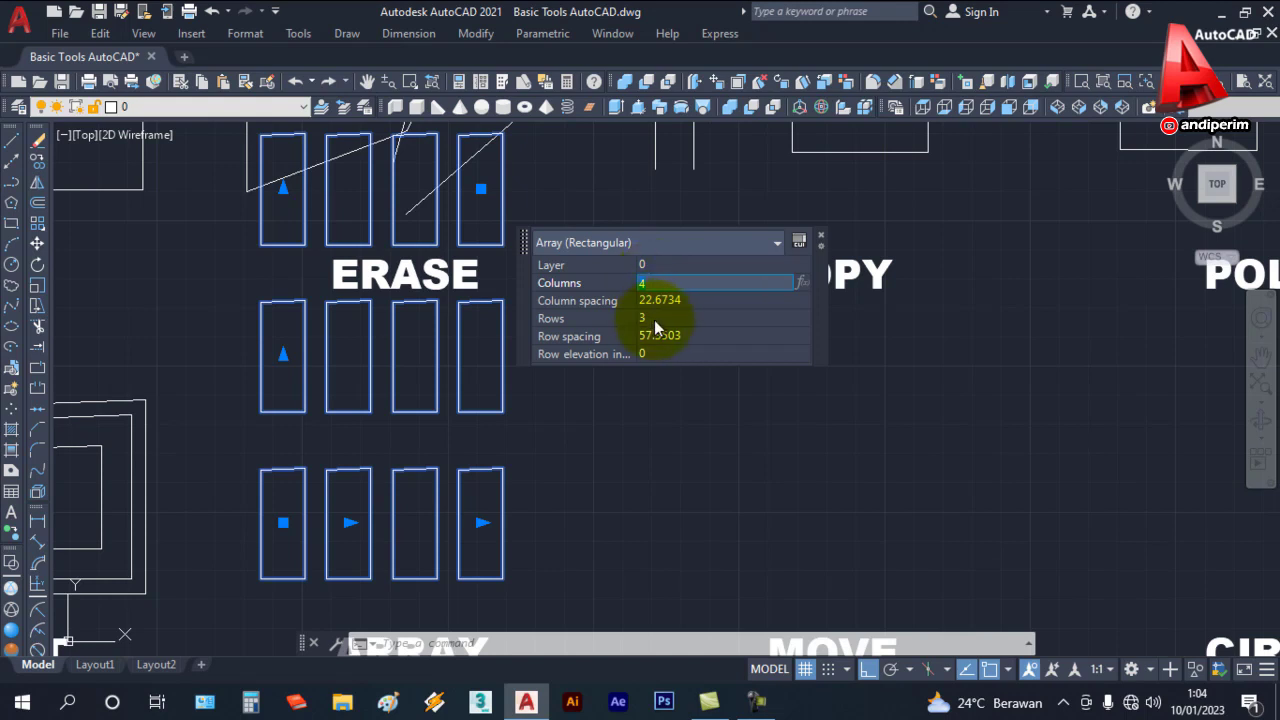
left_click(658, 319)
type("1")
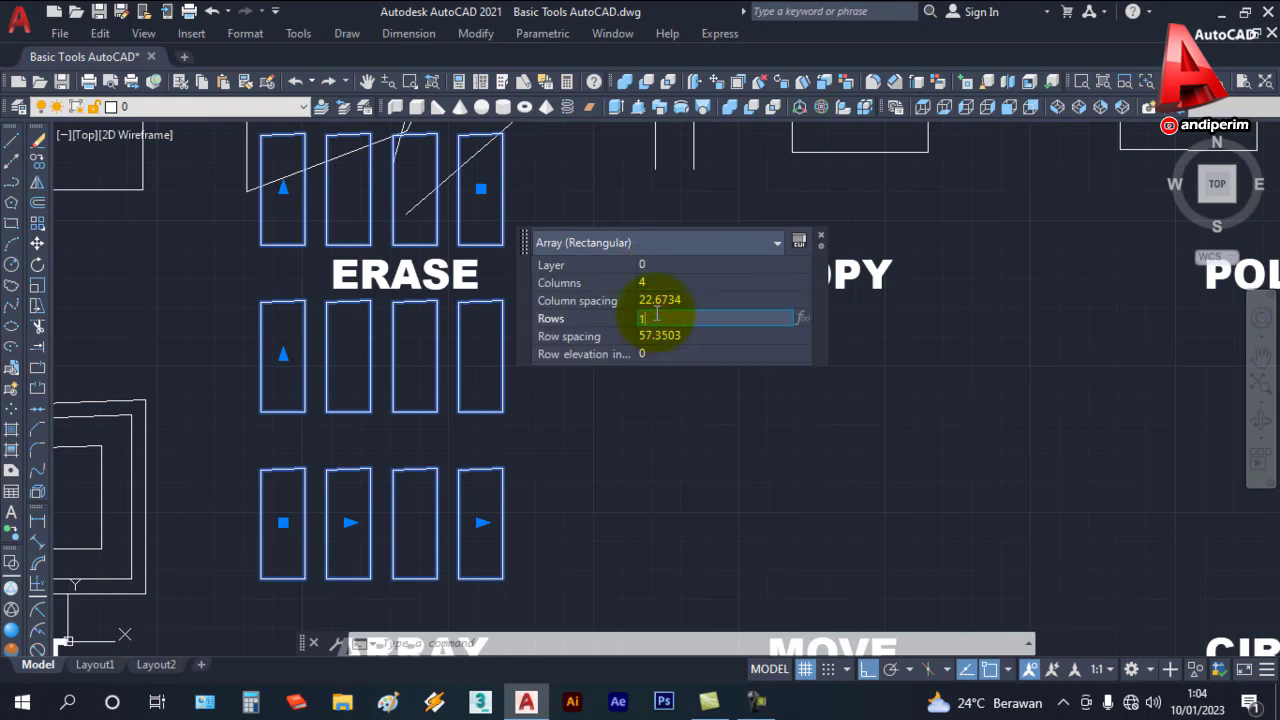
key("Tab")
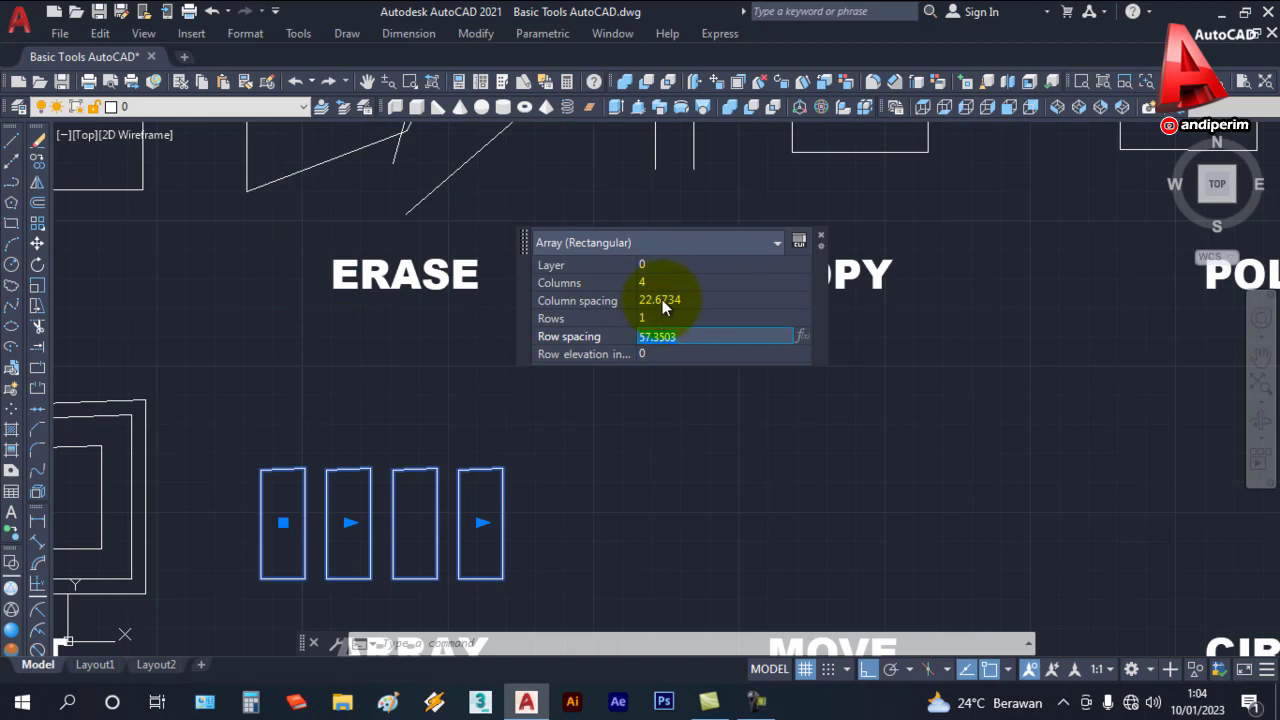
left_click(670, 283)
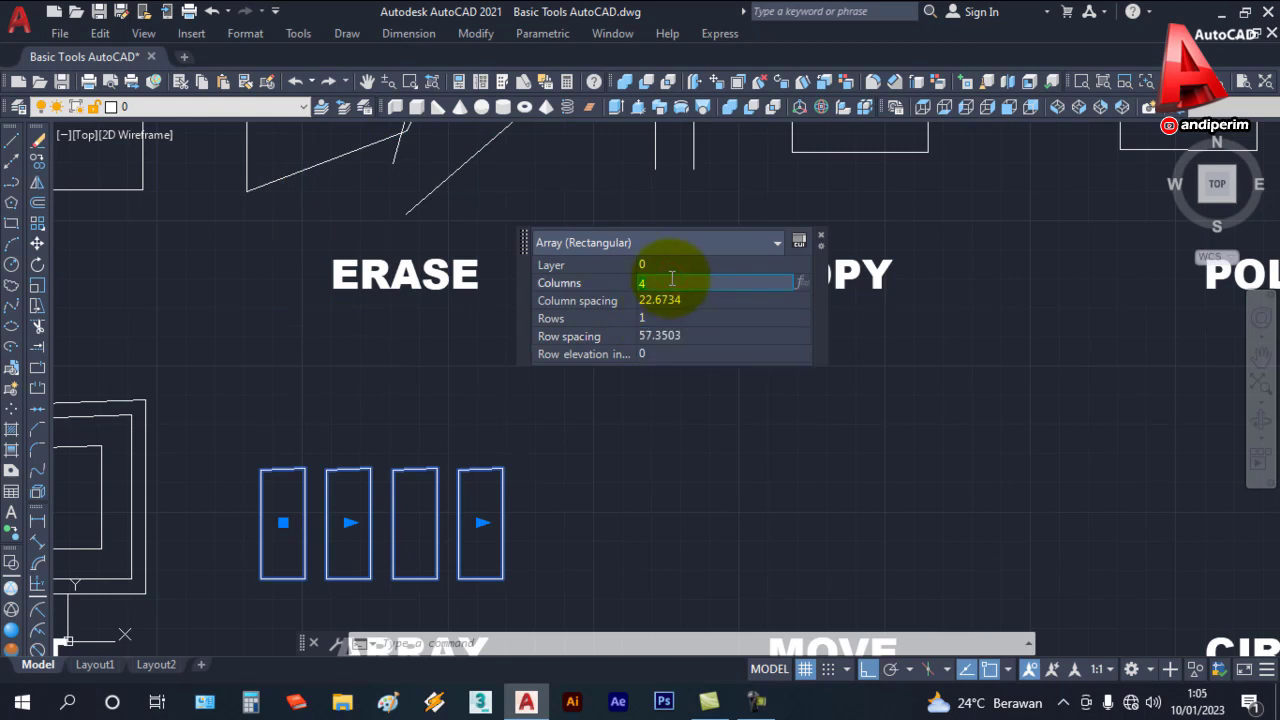
type("6")
key("Tab")
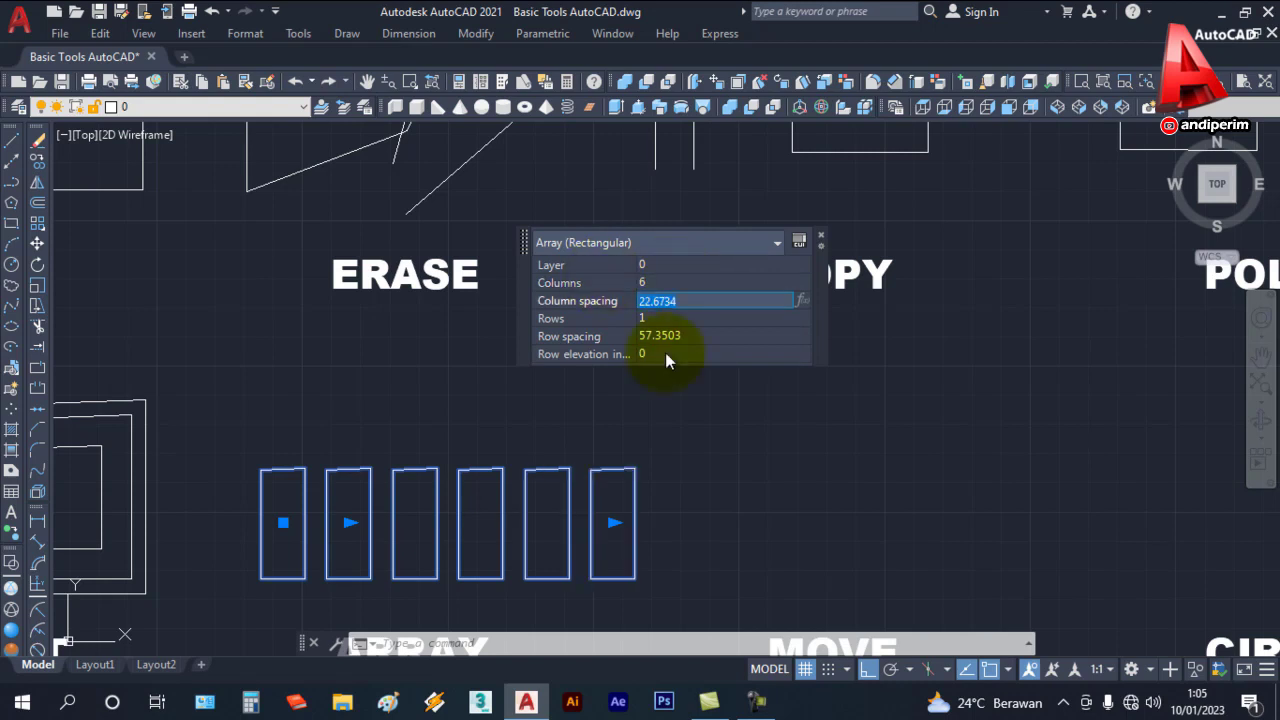
left_click(690, 390)
Step: Move the six rectangles slightly downward so they sit just above the ARRAY label
key("Escape")
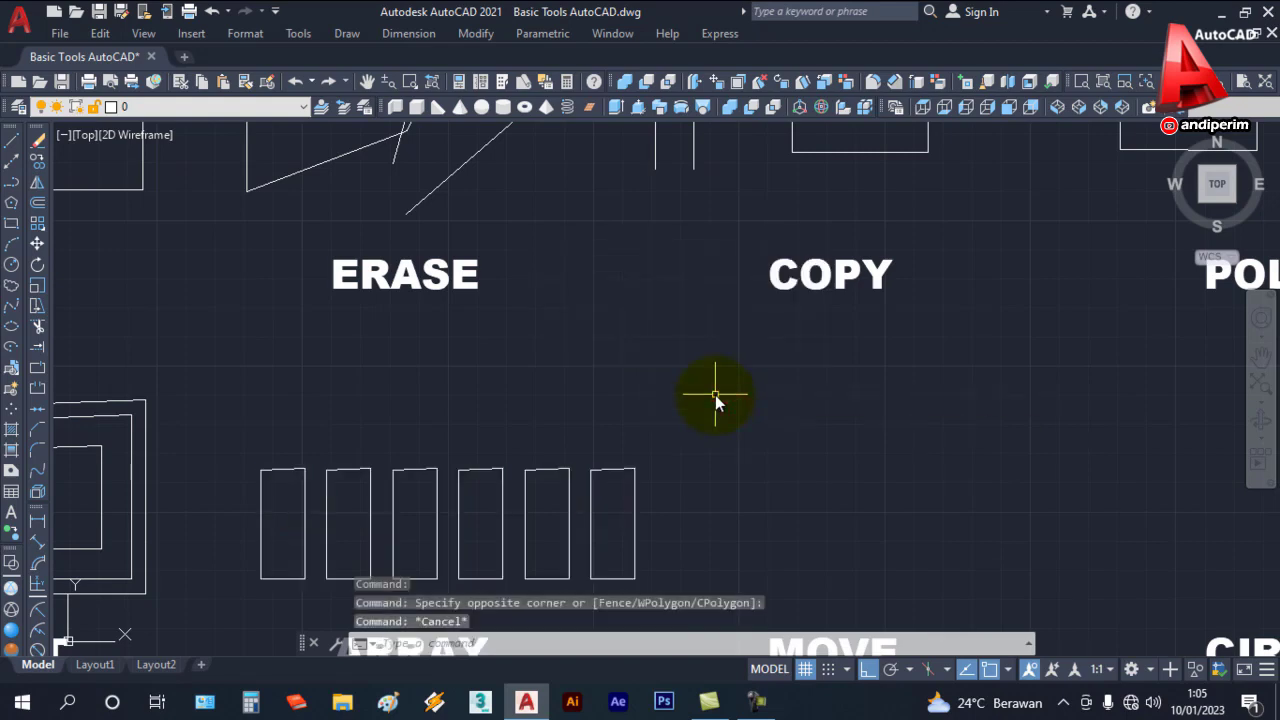
scroll(685, 262, "down", 4)
scroll(643, 349, "up", 2)
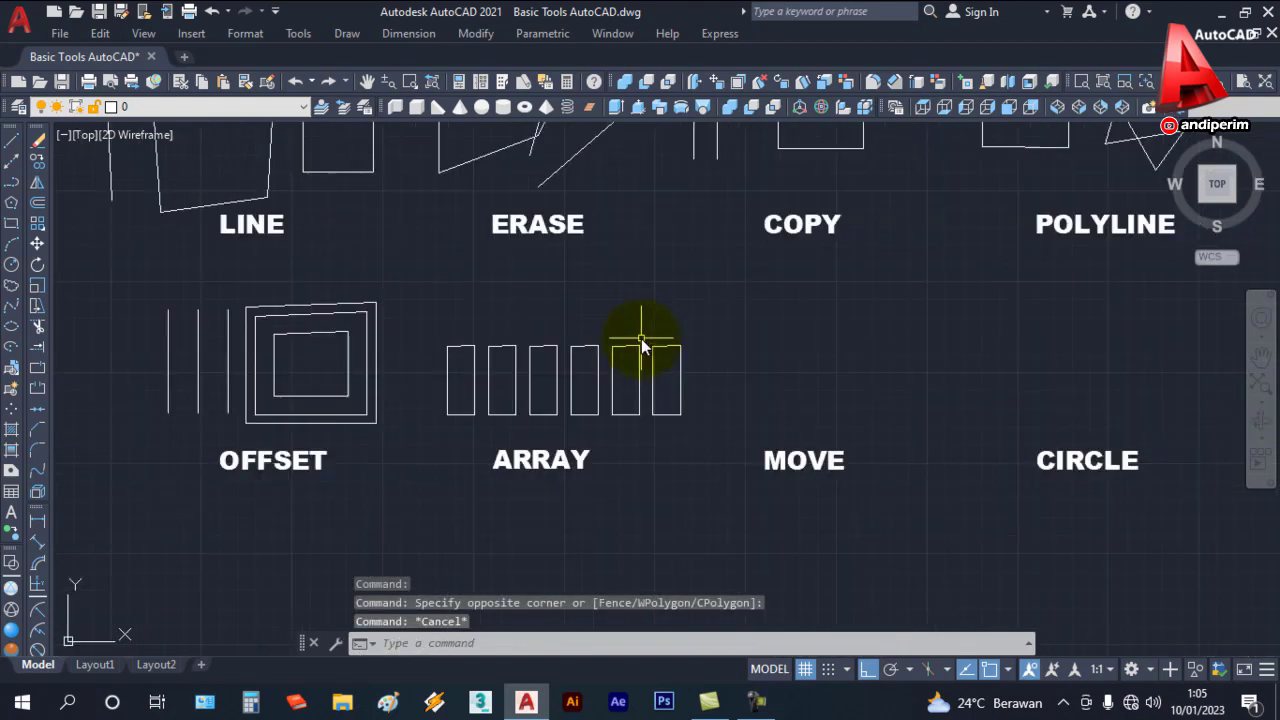
scroll(641, 337, "up", 2)
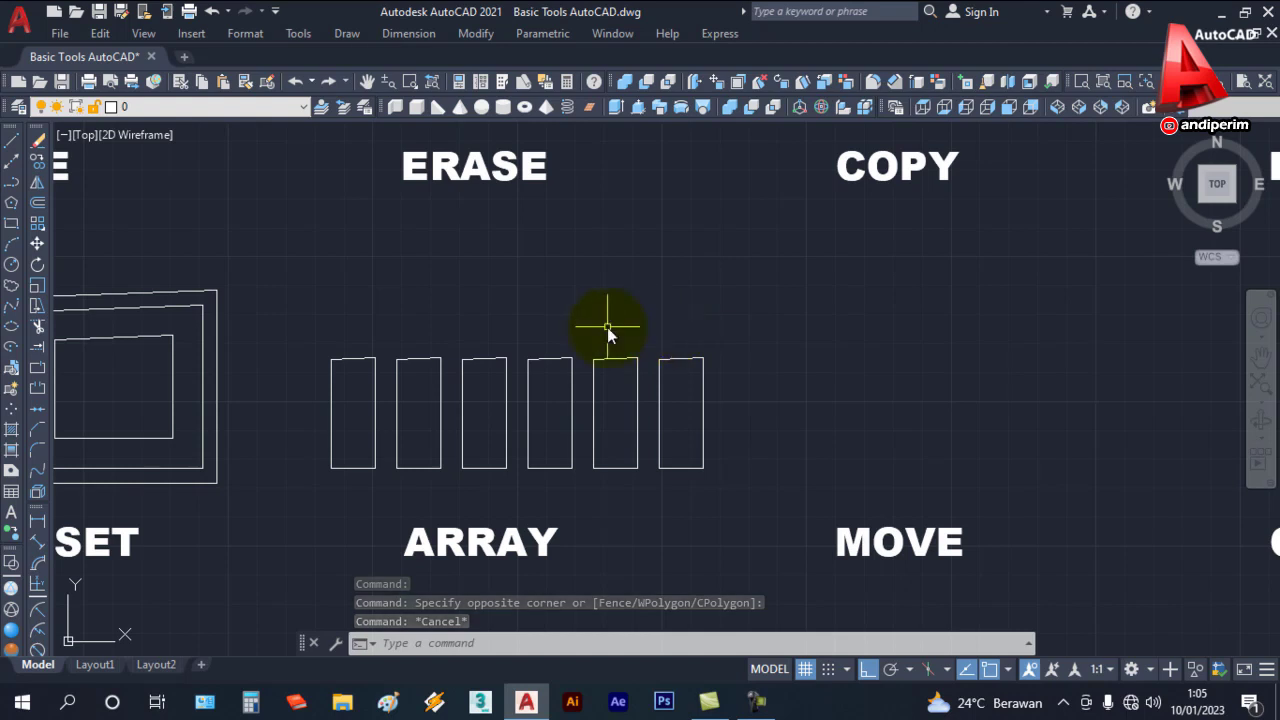
left_click(37, 243)
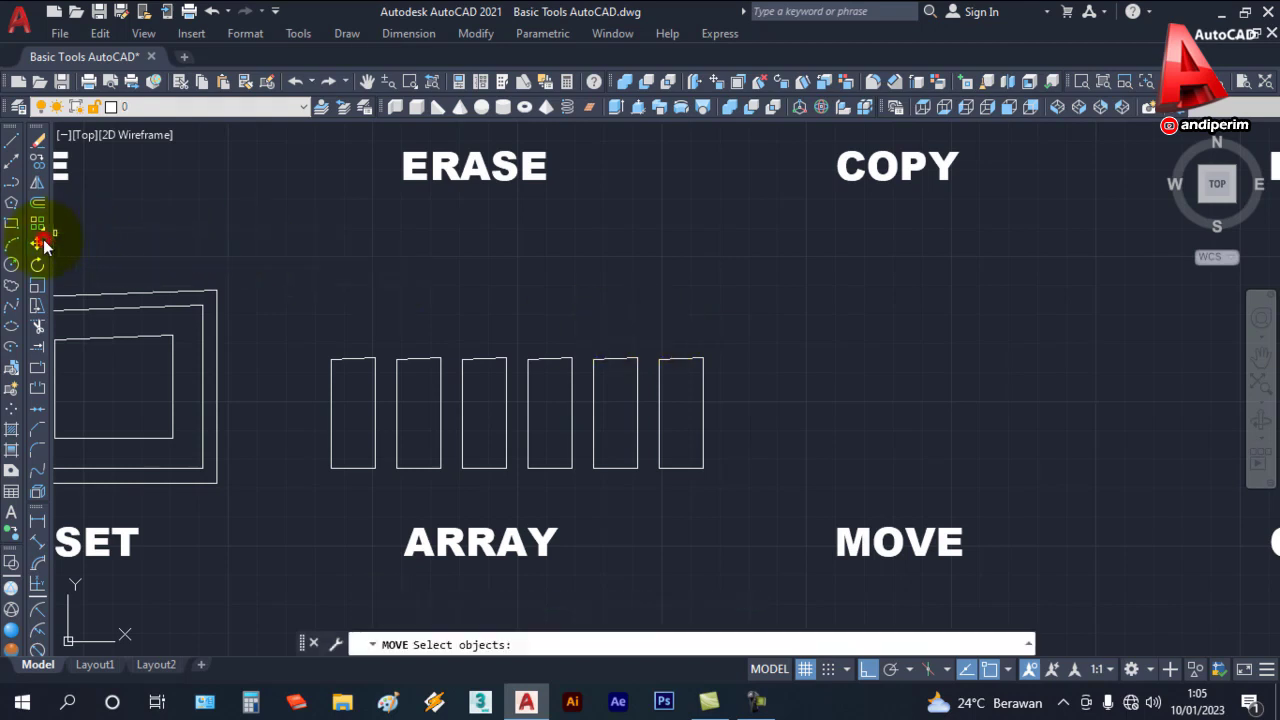
left_click(752, 429)
left_click(310, 310)
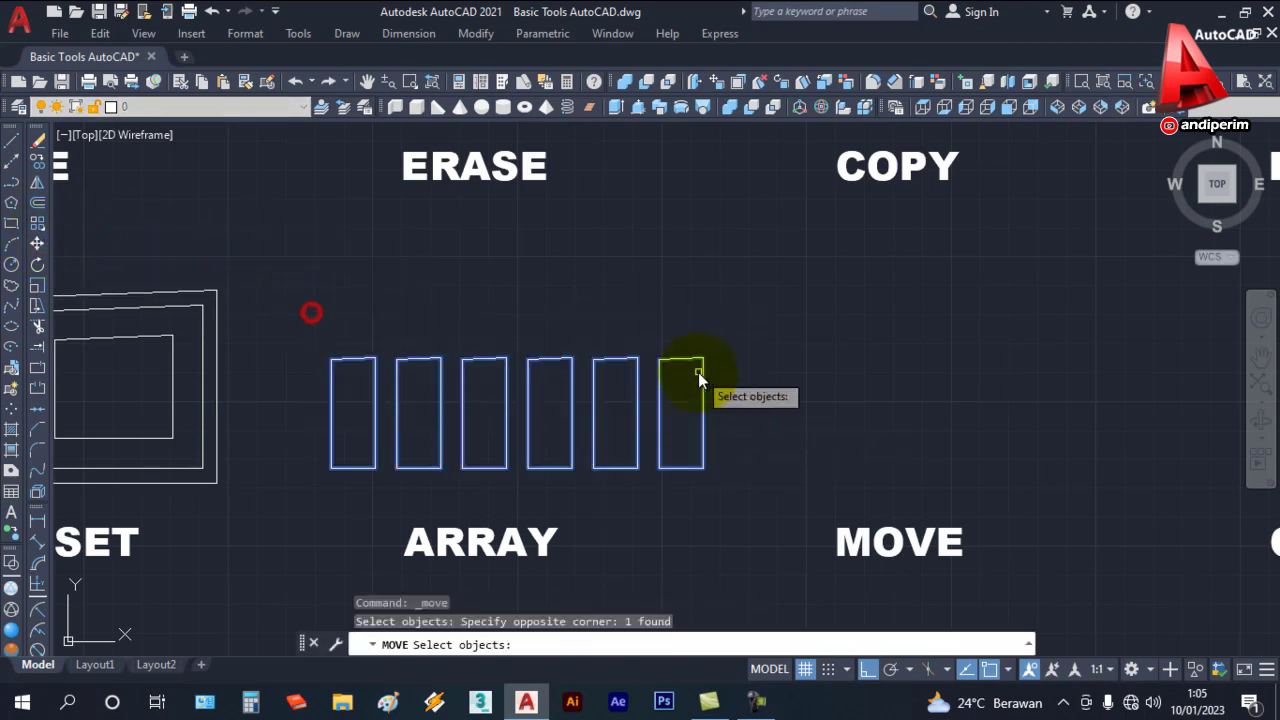
key("Return")
left_click(745, 381)
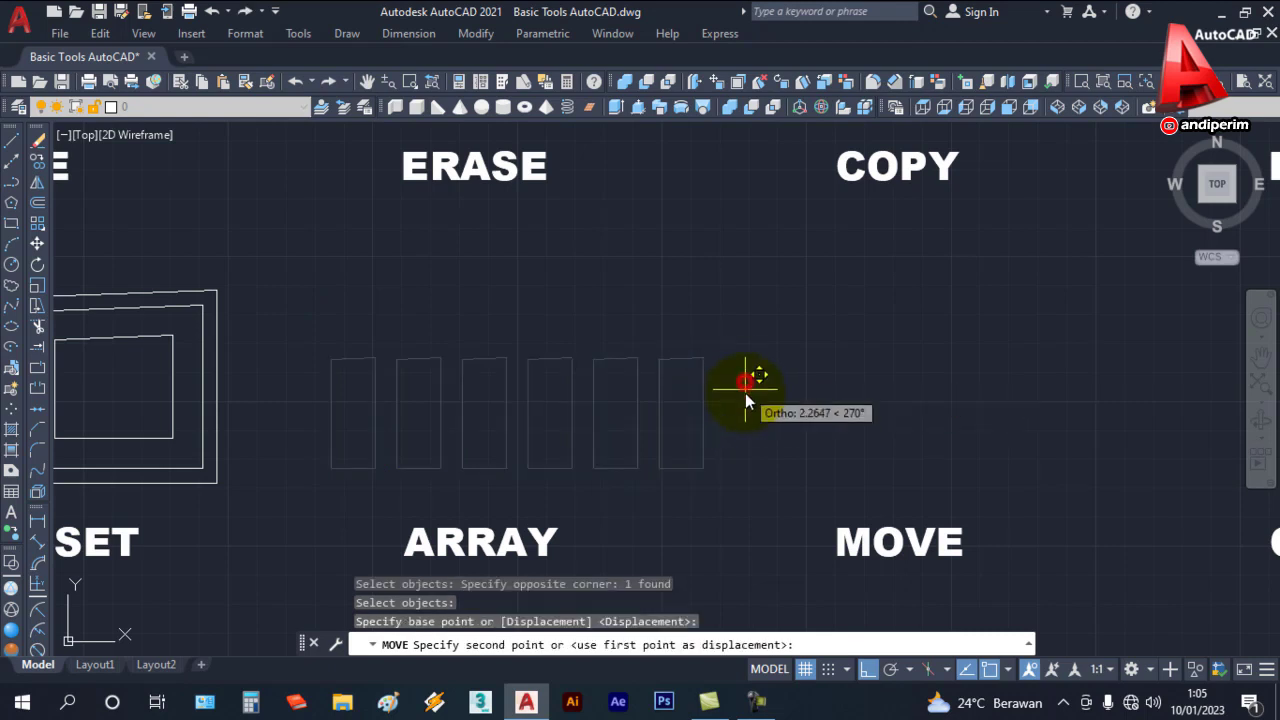
left_click(745, 426)
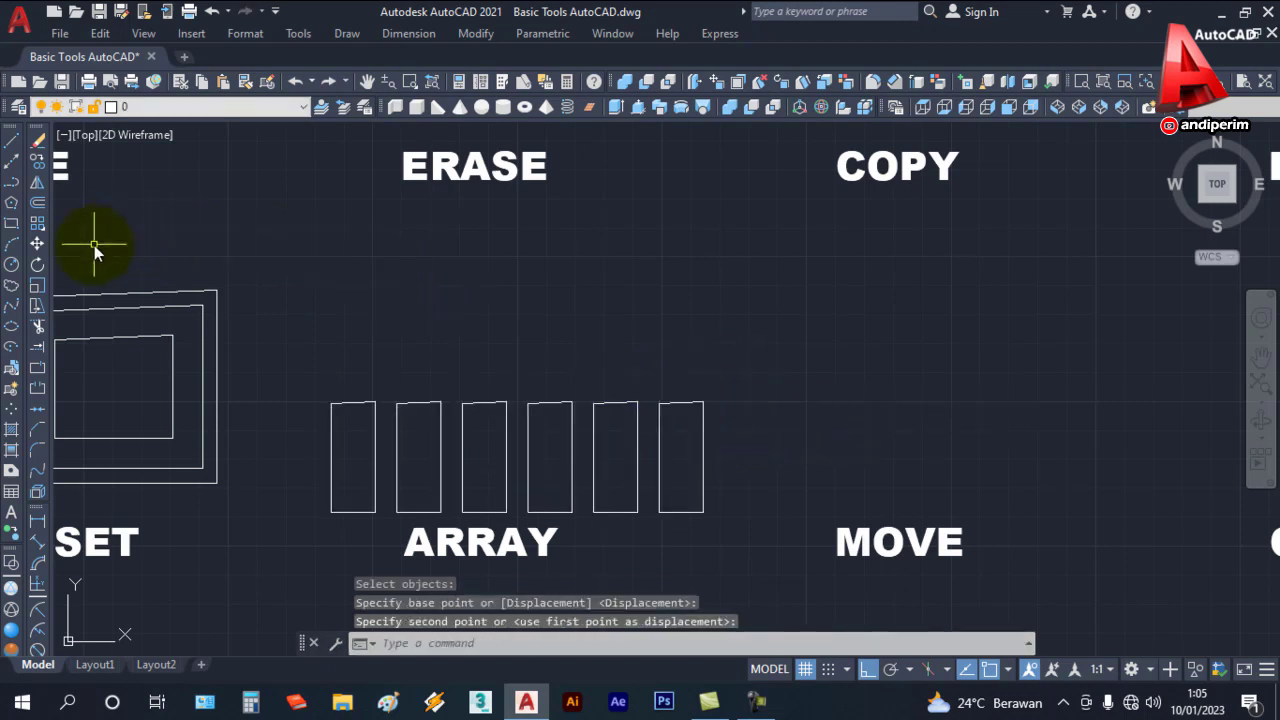
left_click(41, 230)
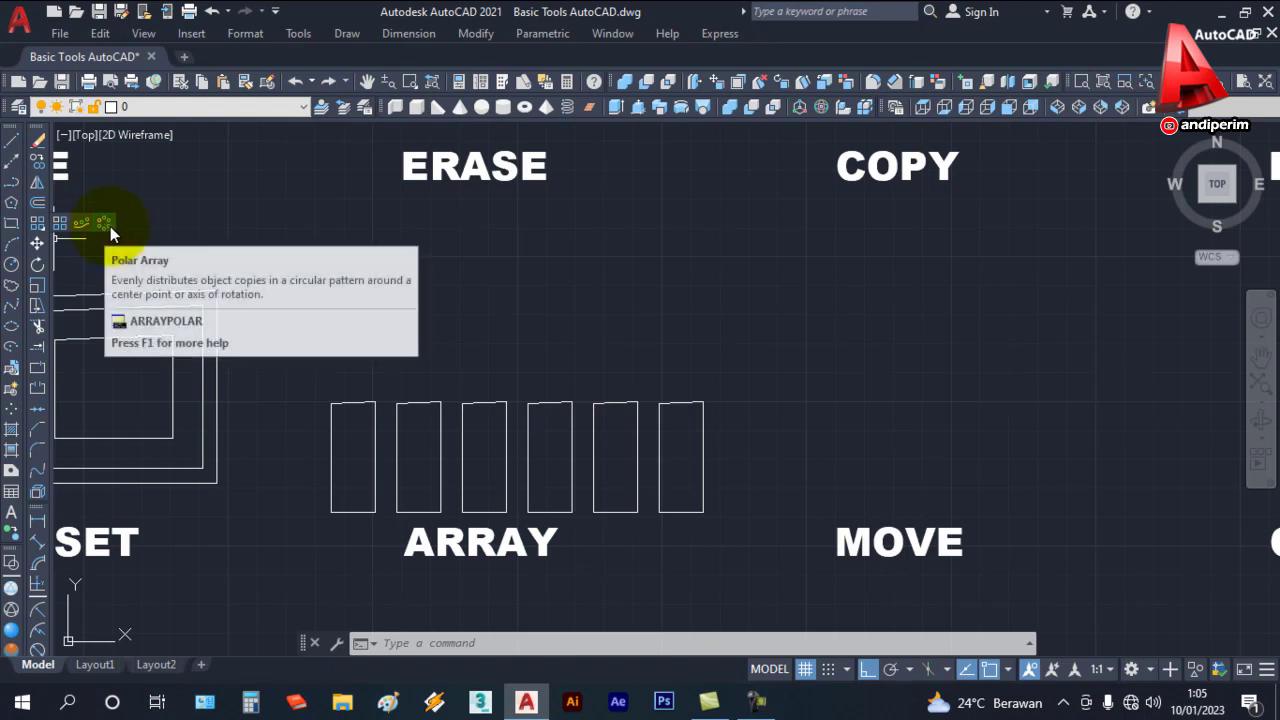
Step: Draw a small circle beside the ERASE label
left_click(11, 264)
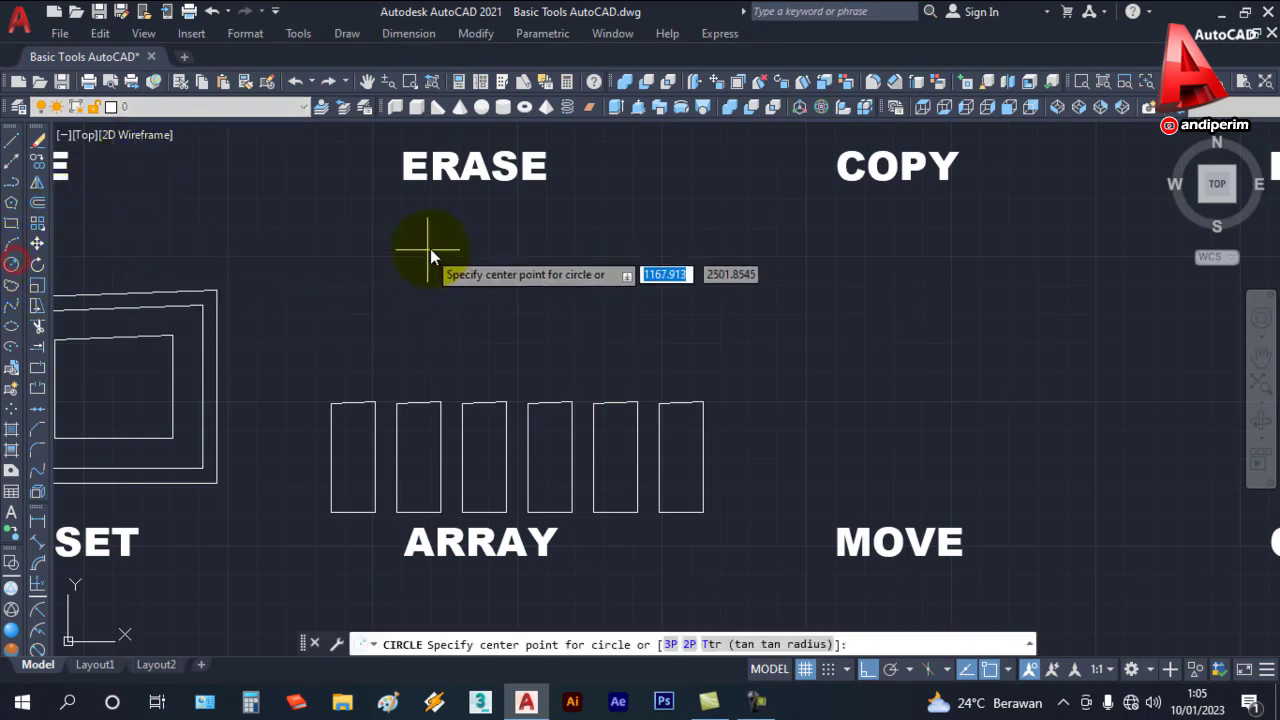
left_click(494, 214)
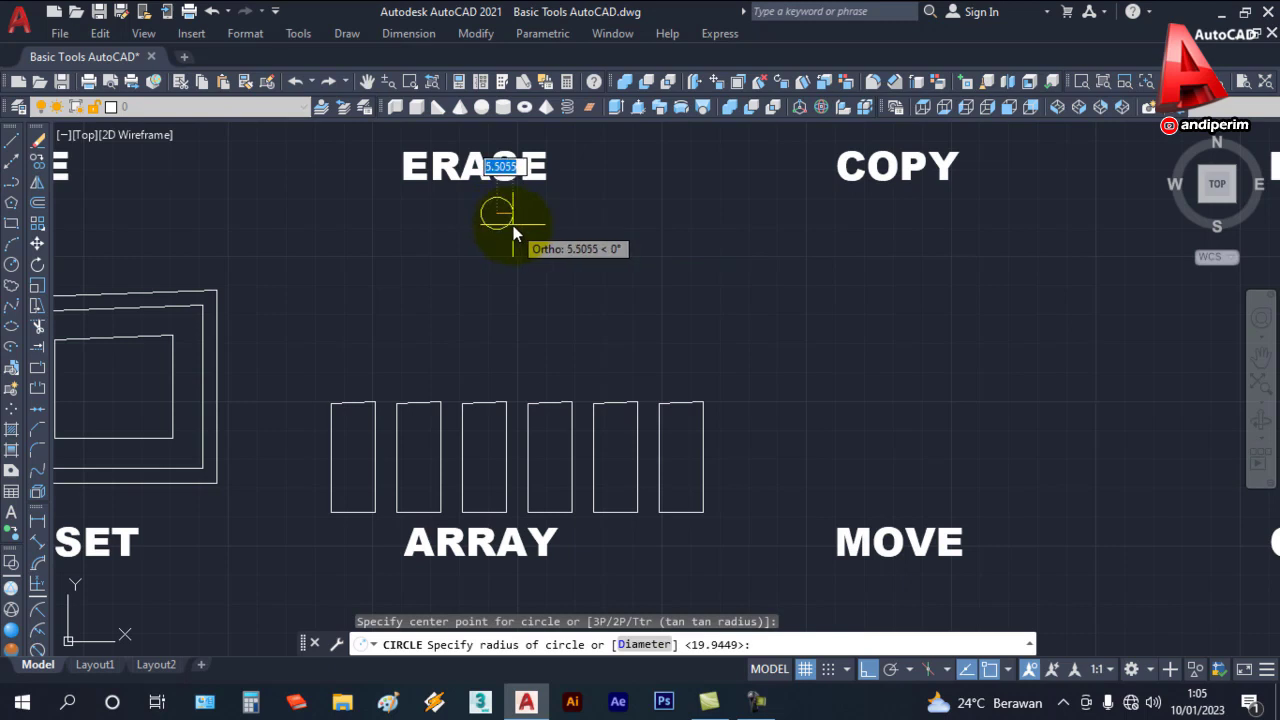
left_click(513, 232)
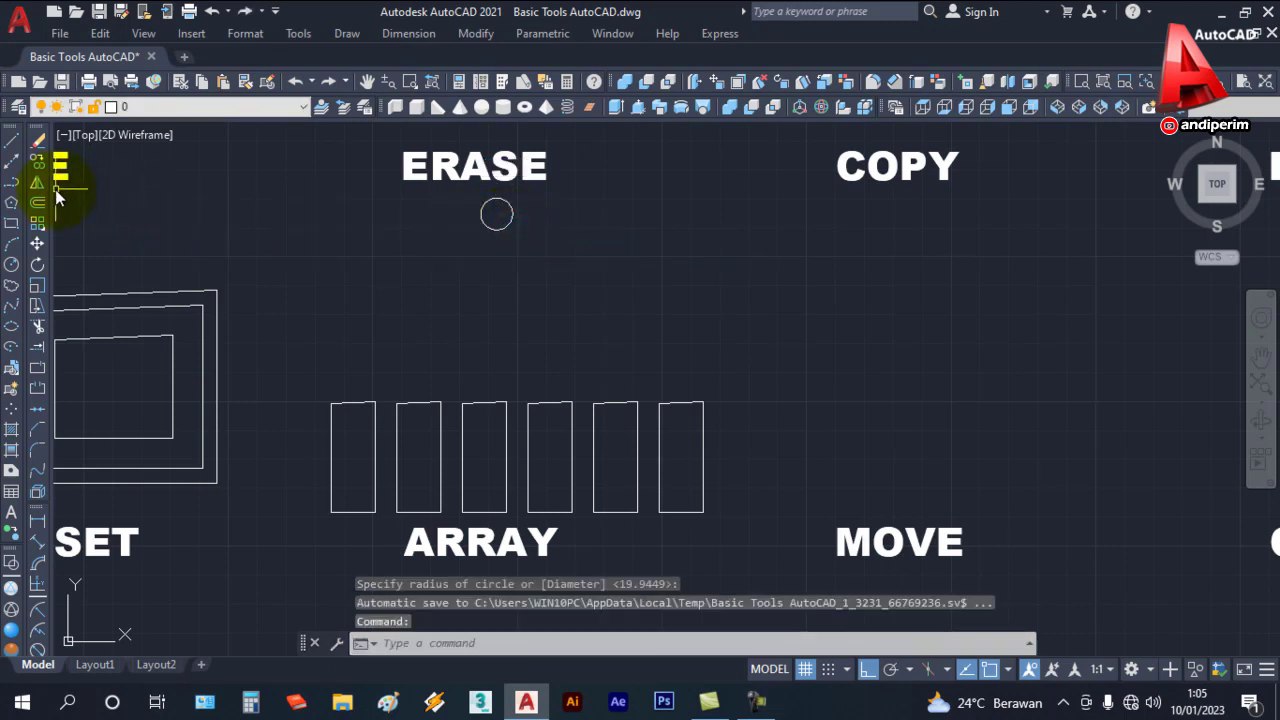
Step: Polar-array that circle into a ring of six around a centre point below it
left_click(38, 223)
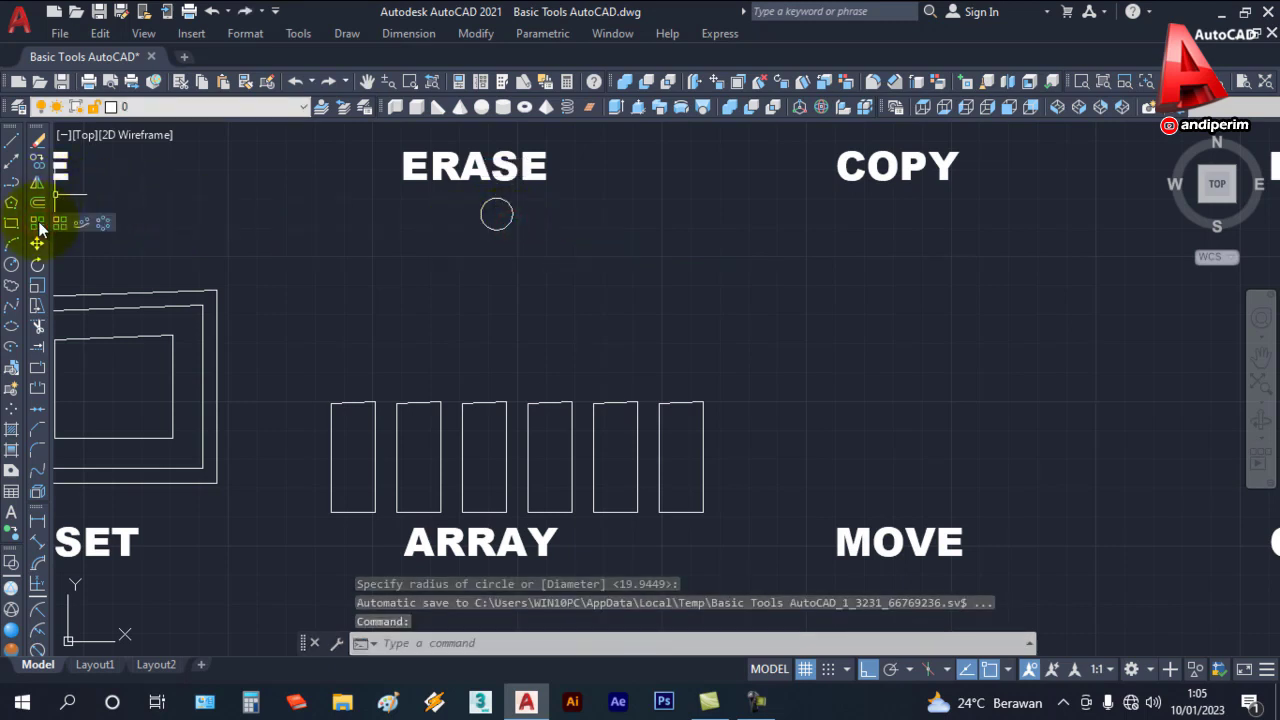
left_click(105, 223)
left_click(510, 221)
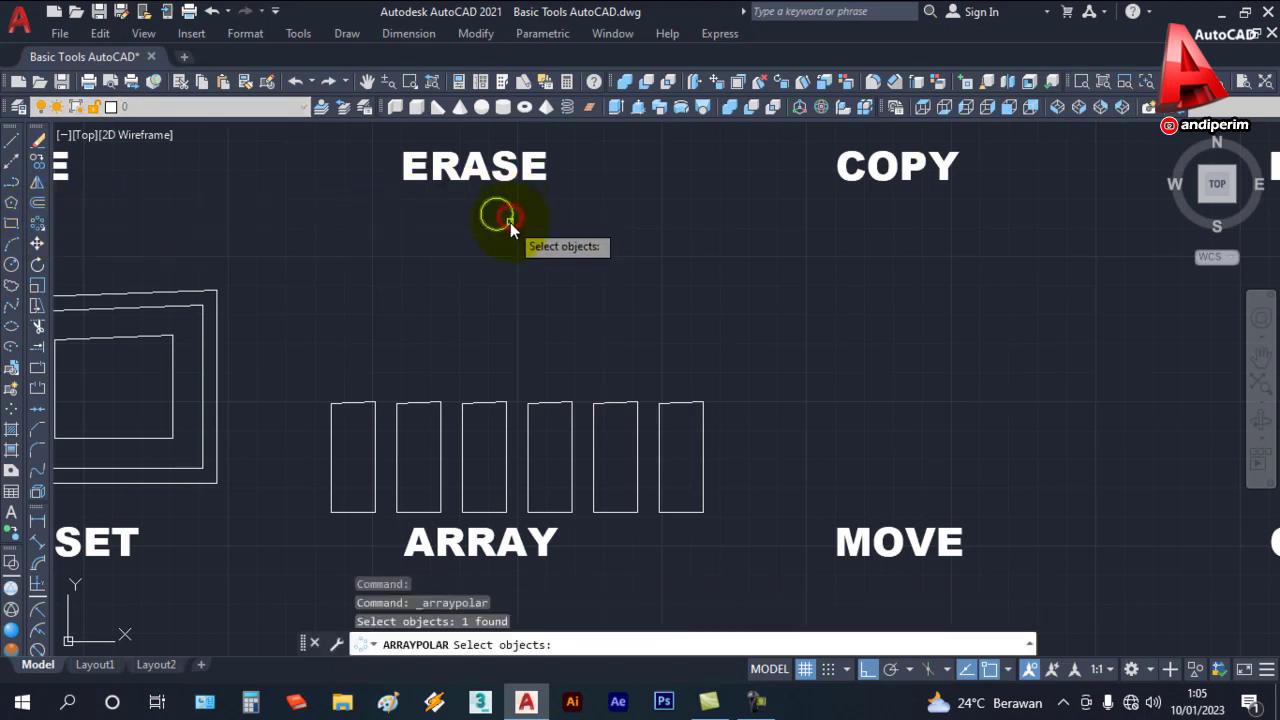
key("Return")
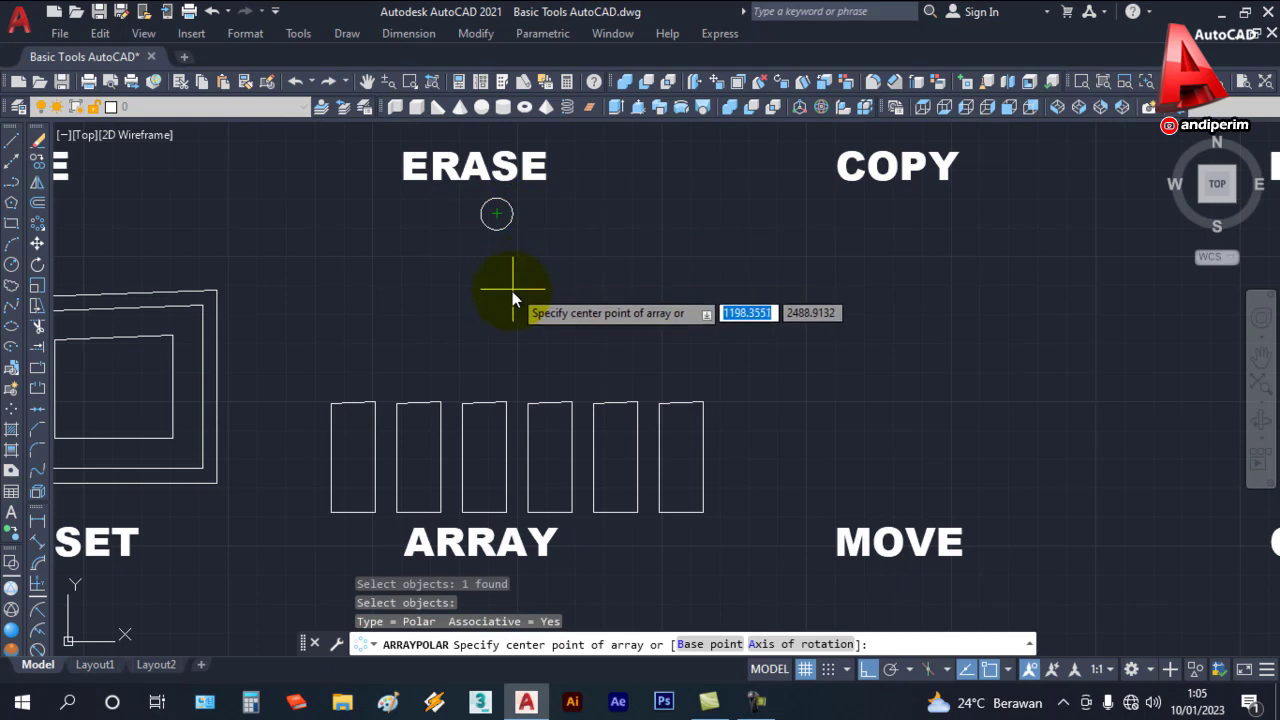
left_click(500, 297)
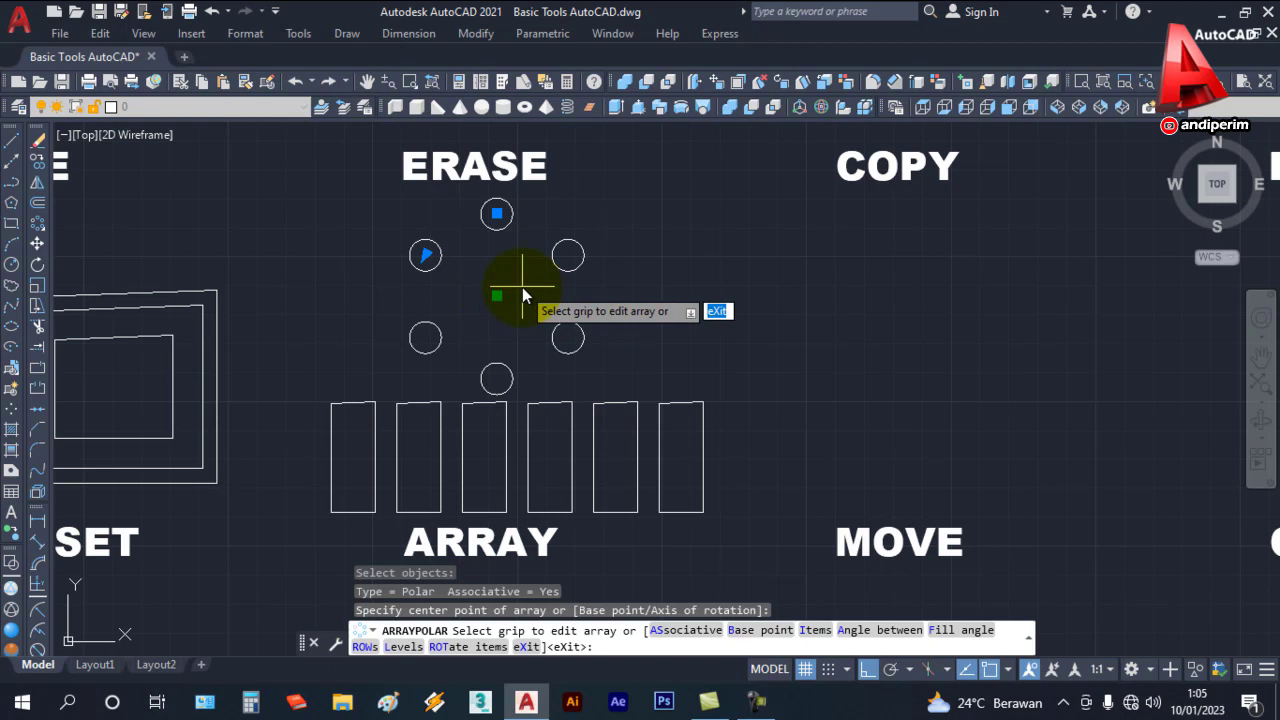
Step: Change the polar array to 8 circles spaced 45° apart, then pan toward POLYLINE
key("Return")
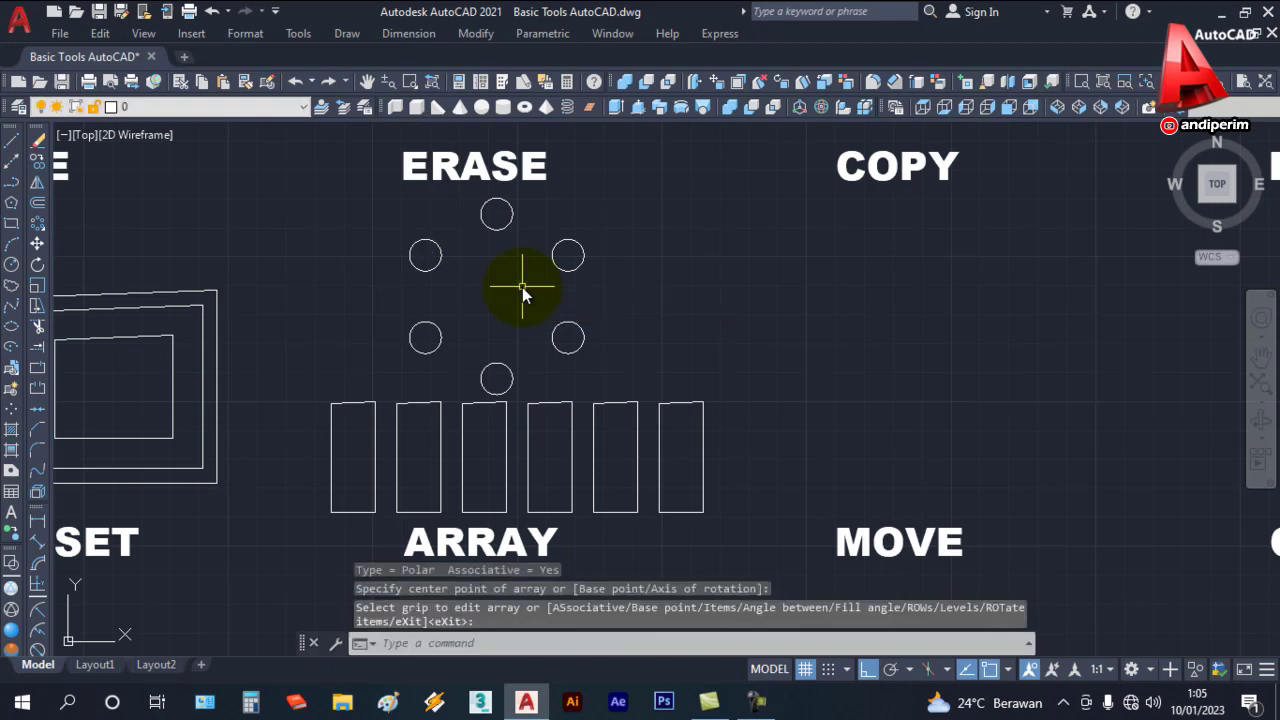
left_click(574, 271)
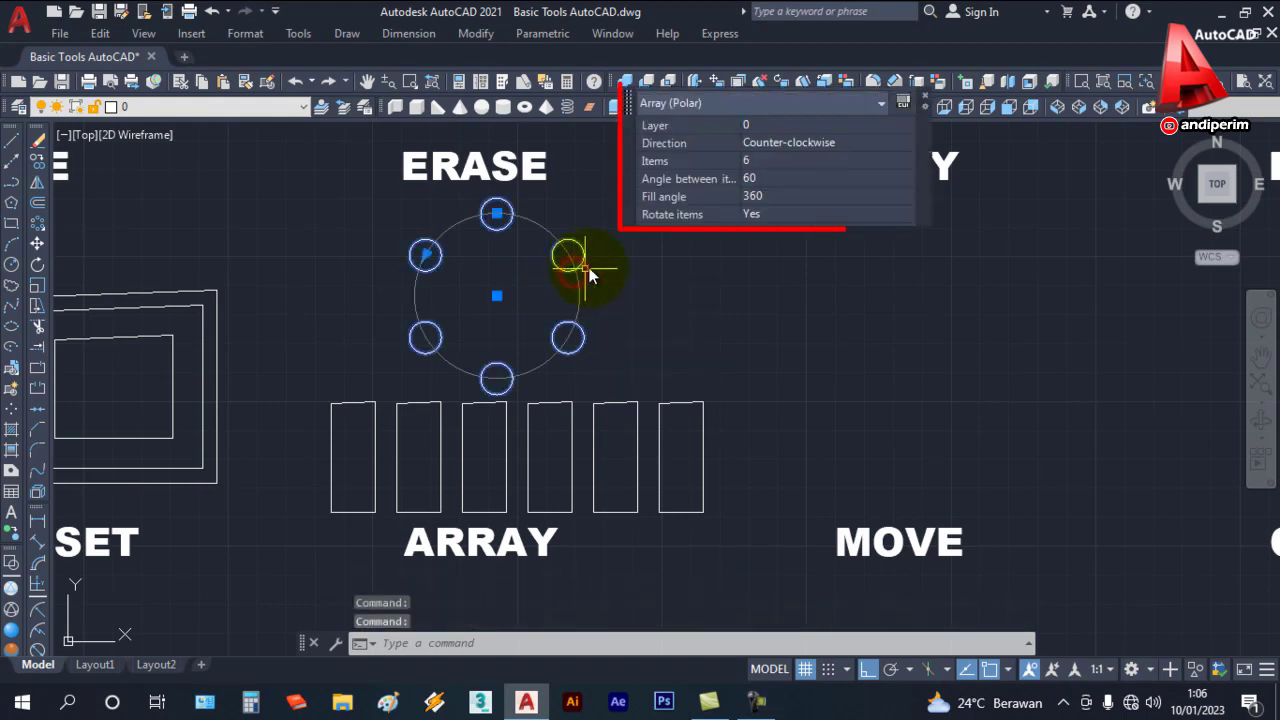
left_click(752, 161)
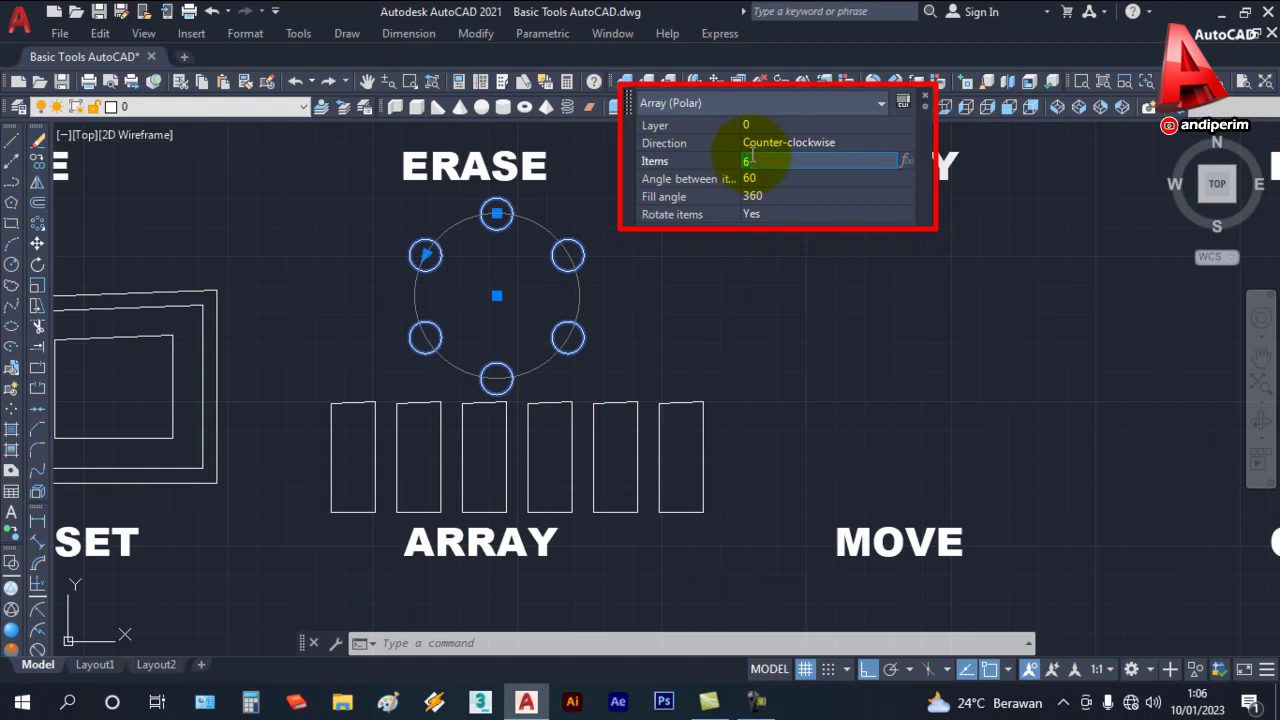
type("8")
key("Tab")
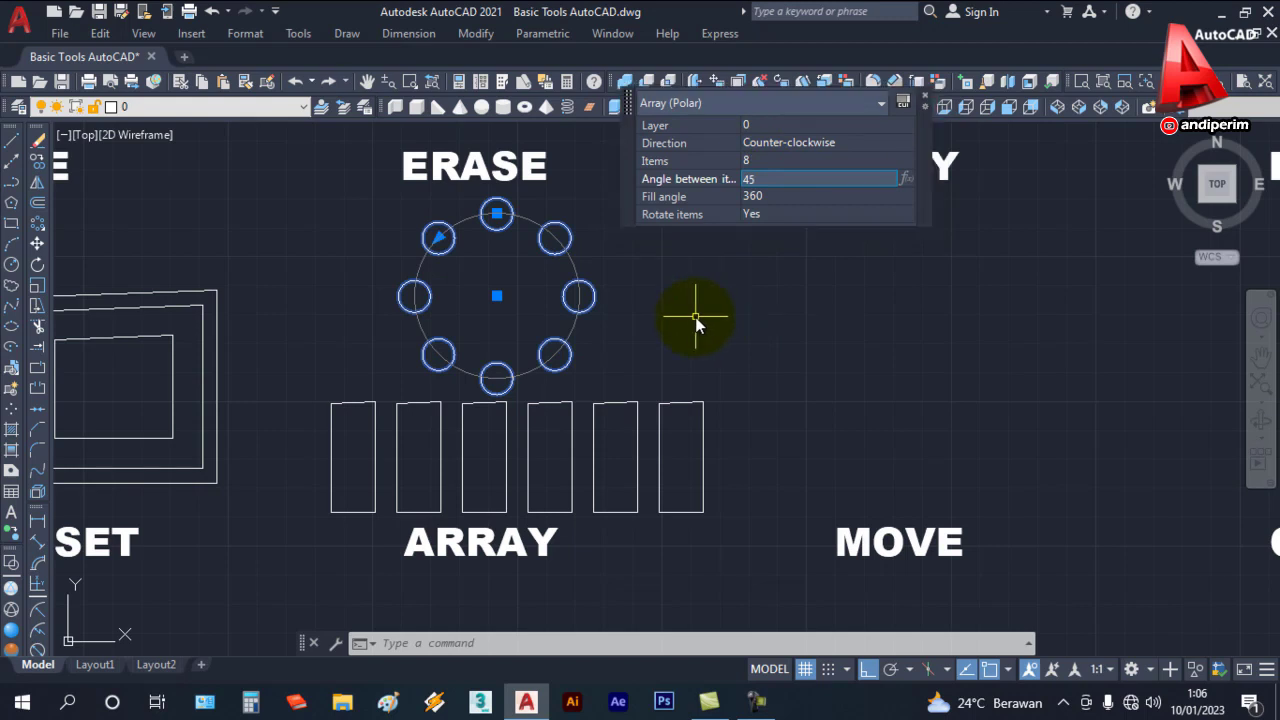
key("Escape")
middle_click_drag(695, 306, 389, 291)
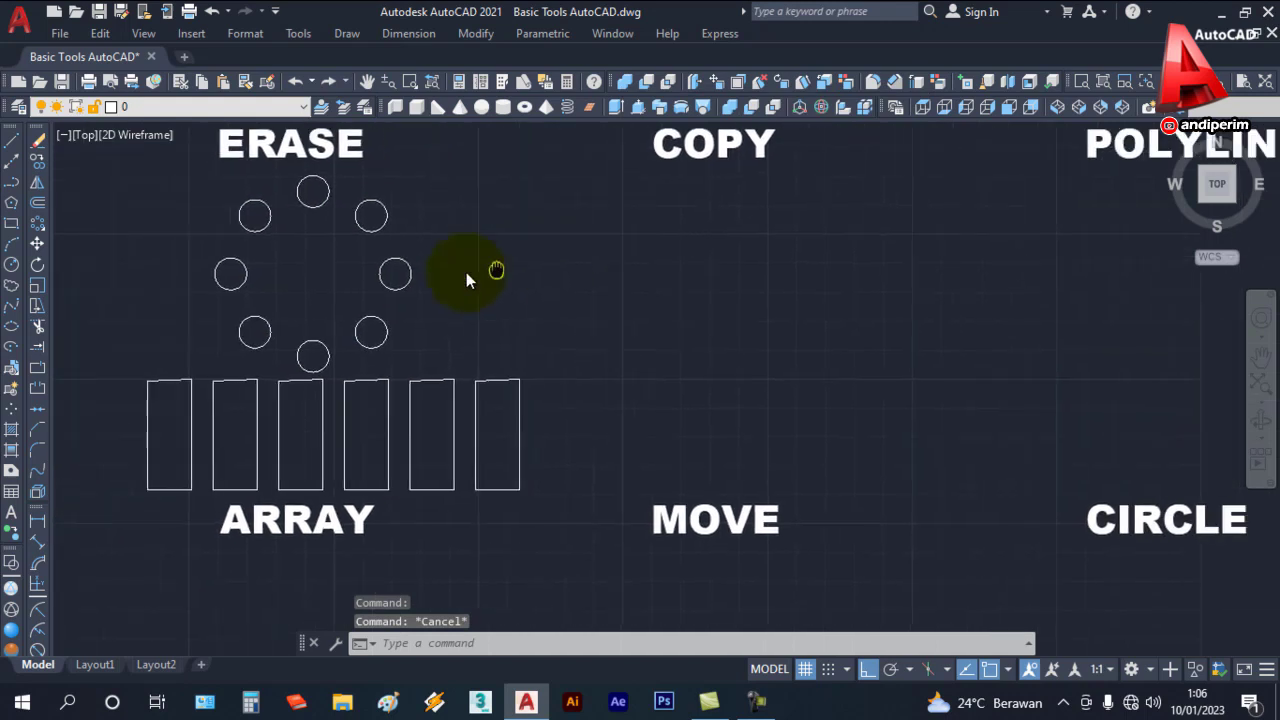
middle_click_drag(548, 291, 527, 291)
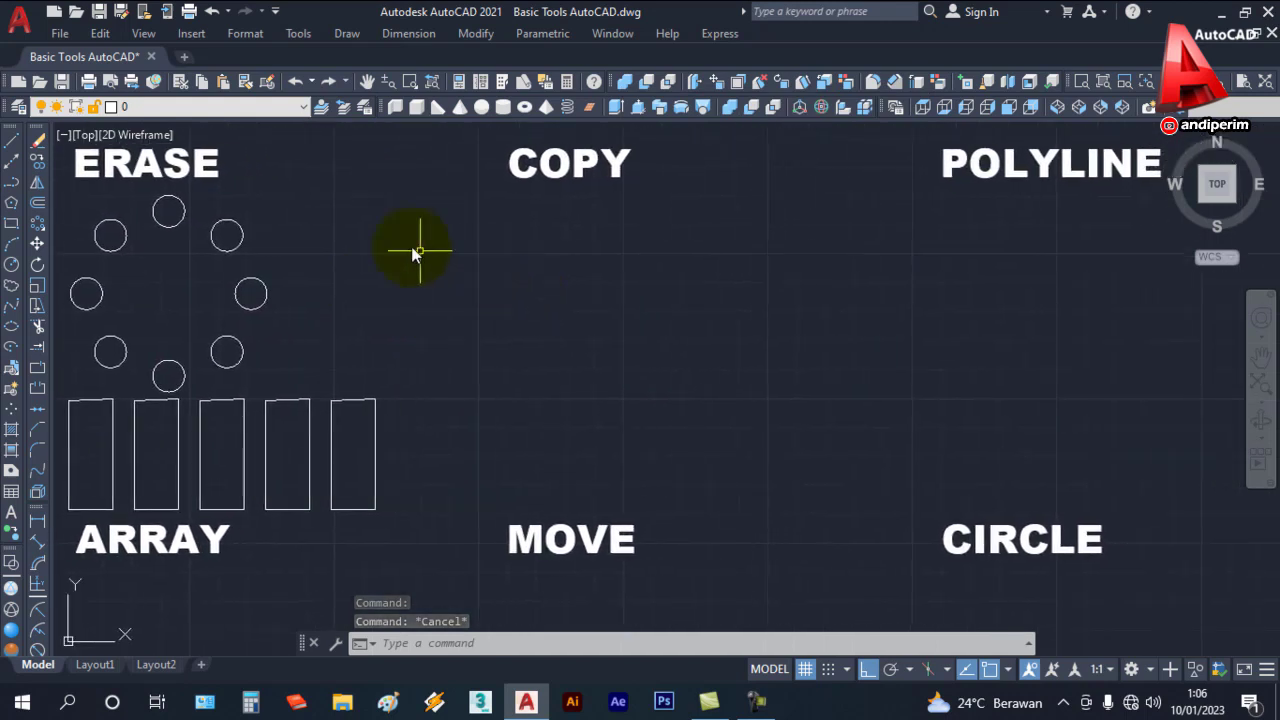
Step: Draw a closed four-sided polyline with a raised top-right corner, giving a slanted top edge
left_click(12, 182)
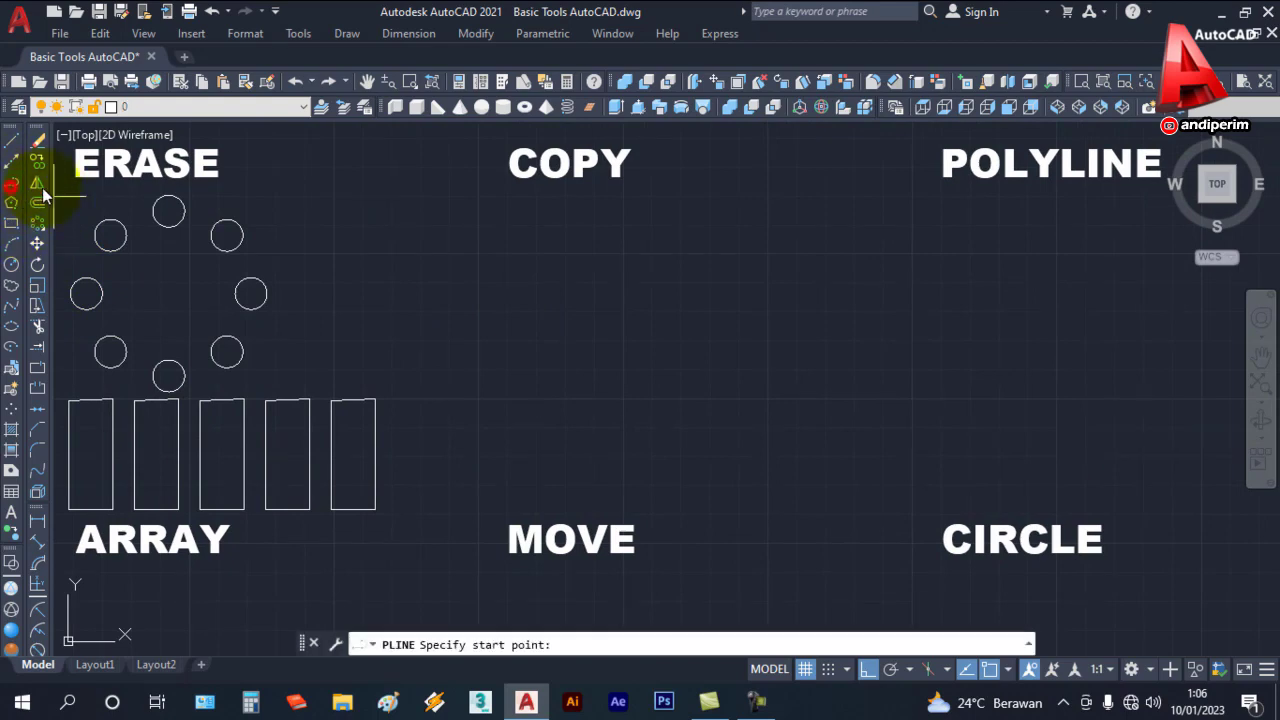
left_click(430, 294)
left_click(430, 396)
left_click(517, 396)
left_click(517, 271)
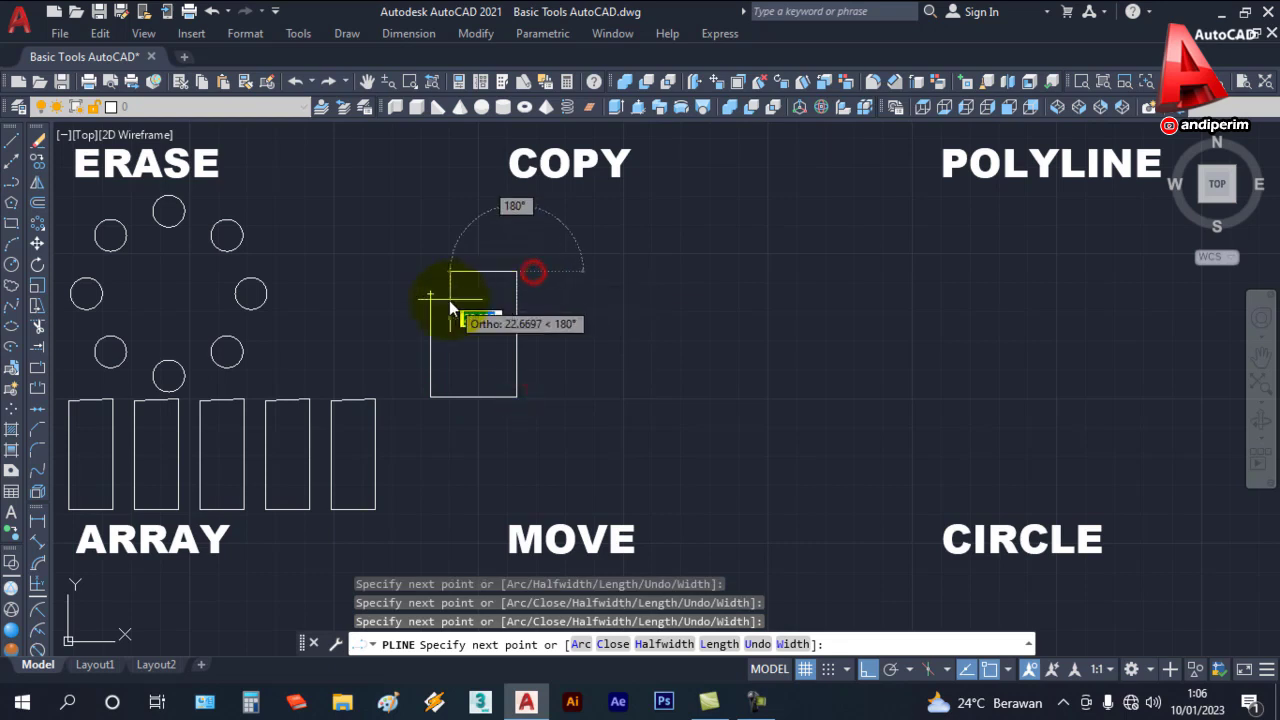
left_click(434, 294)
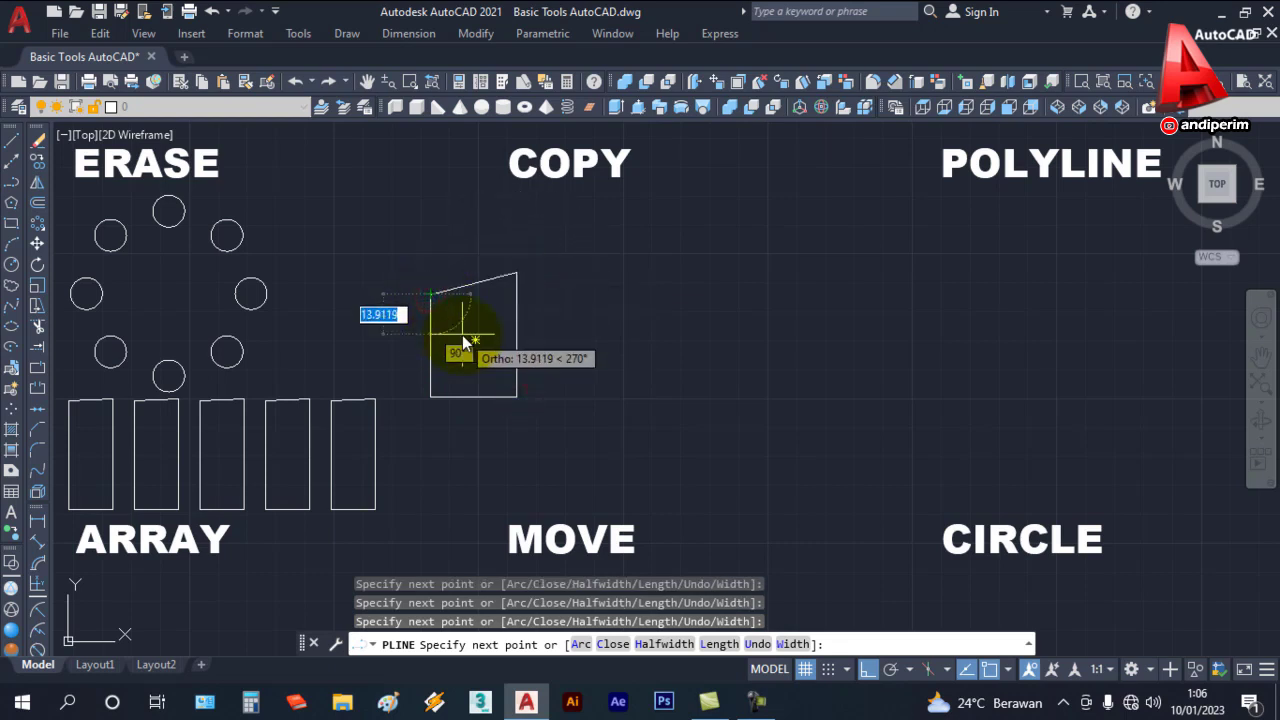
key("Escape")
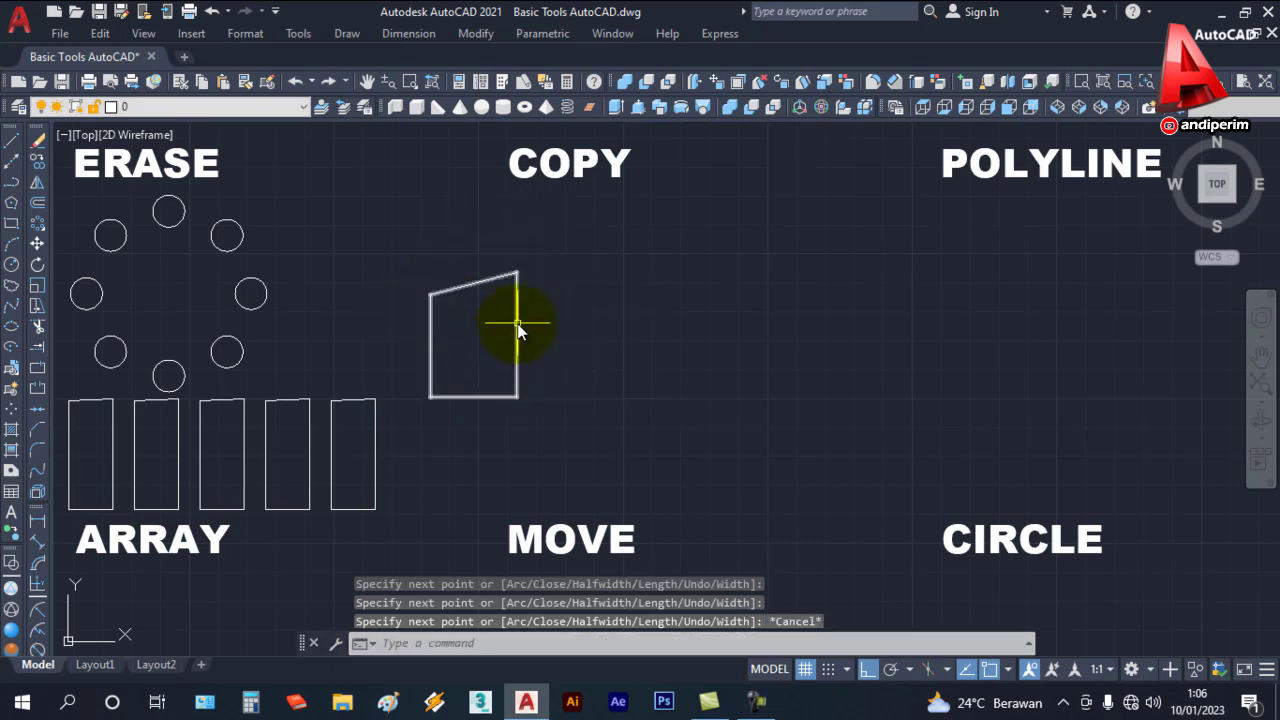
left_click(37, 245)
Step: Move the polyline quadrilateral to the right
left_click(516, 376)
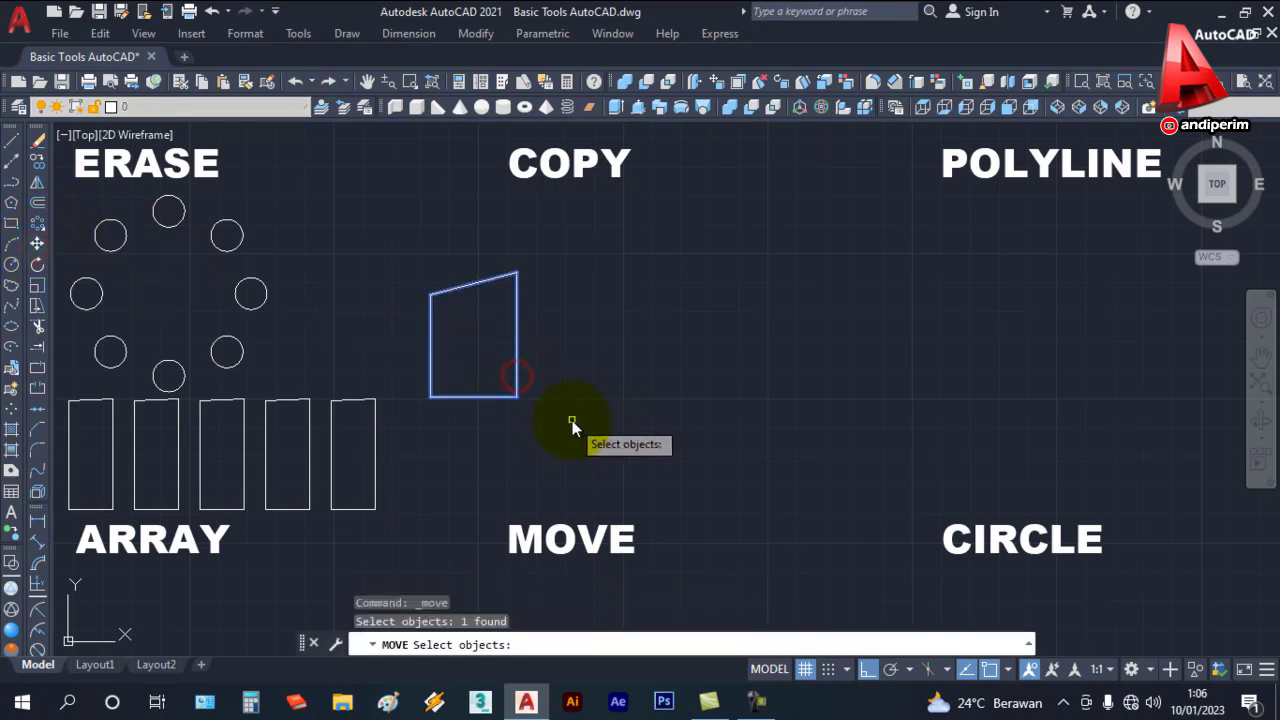
key("Return")
left_click(570, 402)
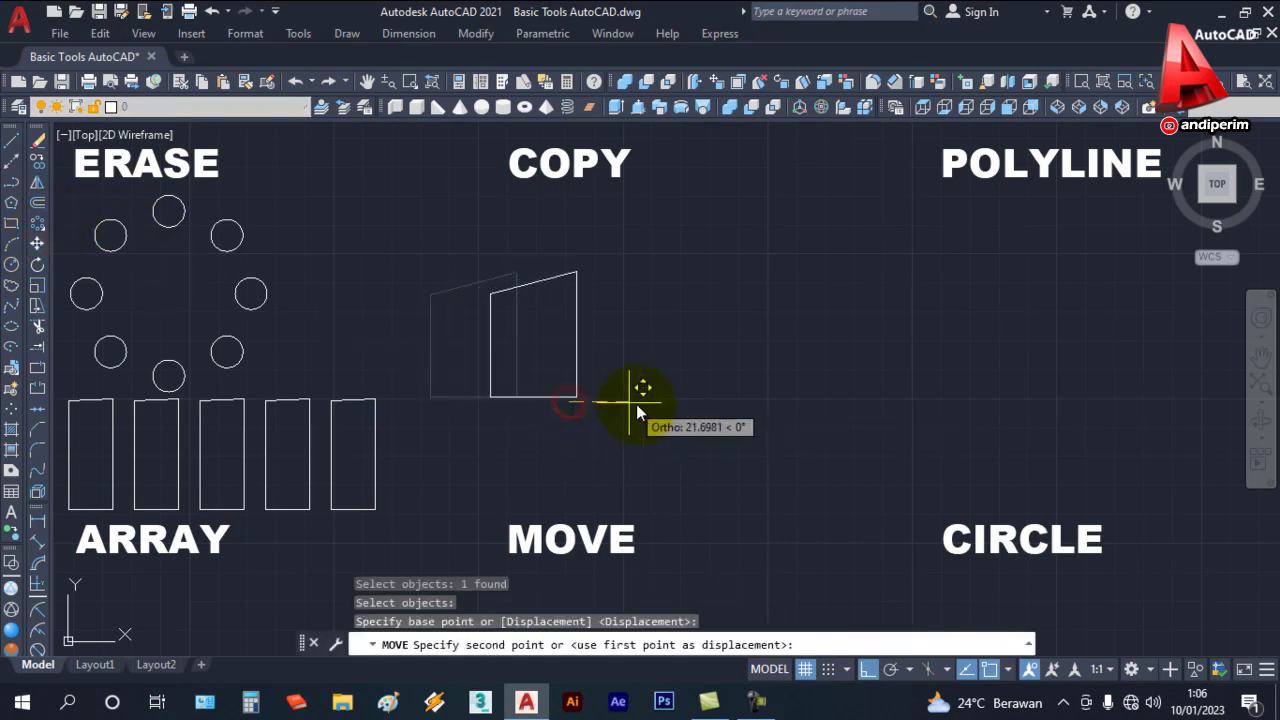
left_click(720, 402)
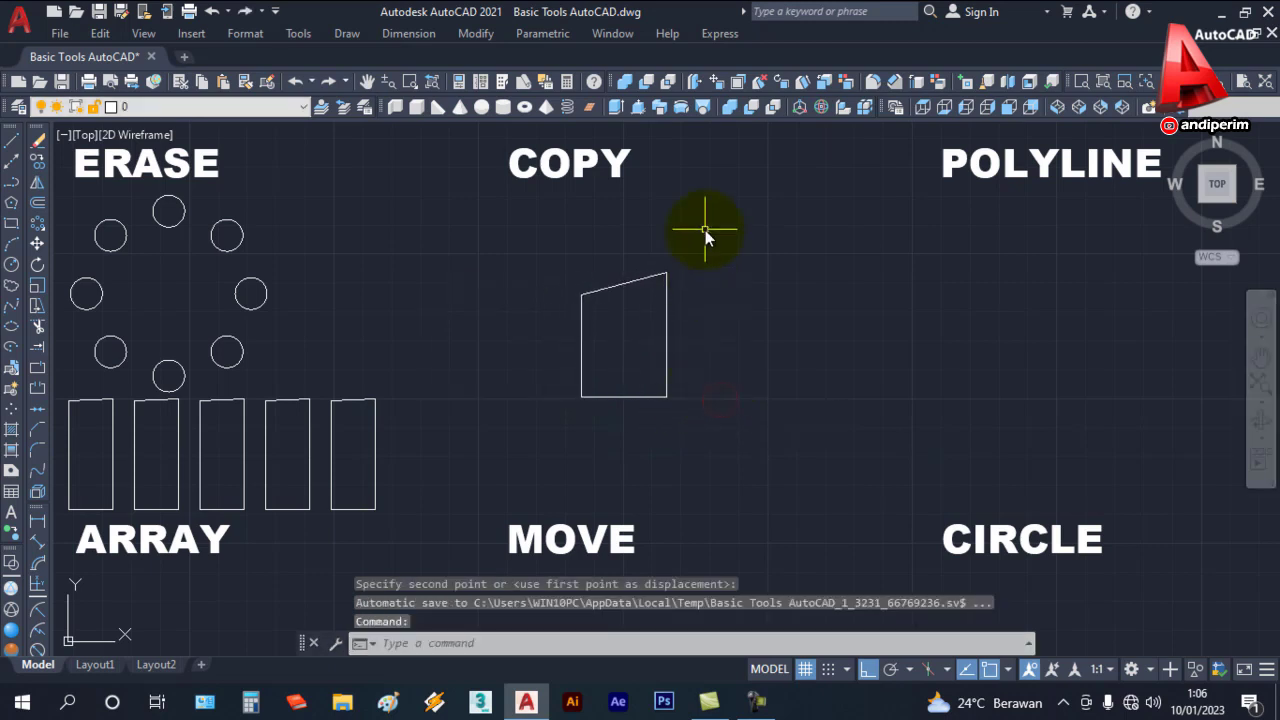
Step: Move the quadrilateral again with Ortho off, placing it just above the MOVE label
left_click(38, 246)
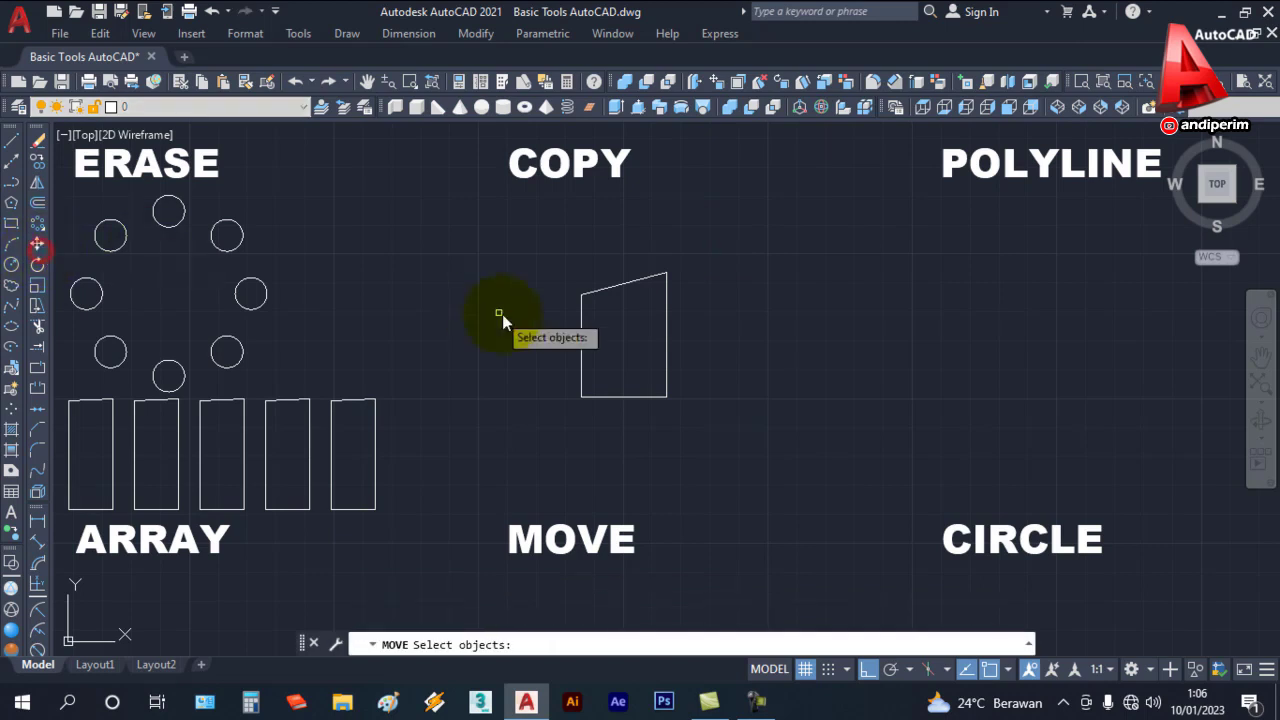
left_click(685, 349)
left_click(629, 316)
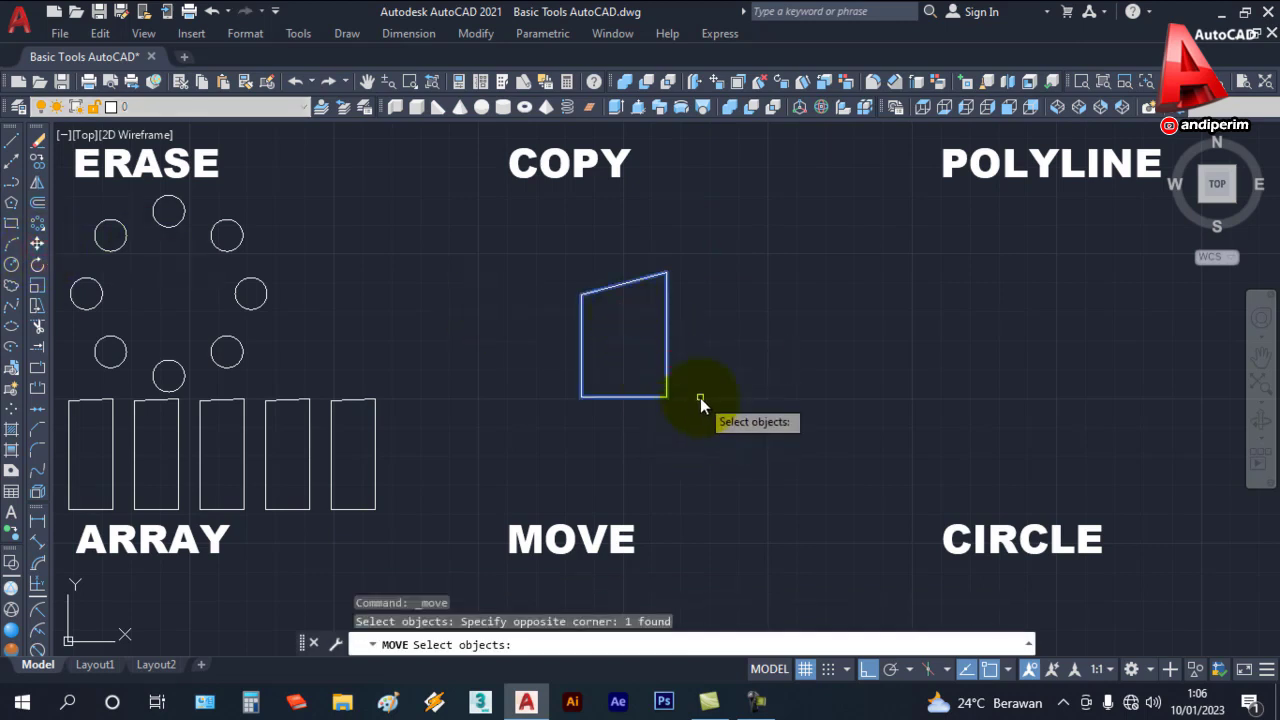
key("Return")
left_click(700, 398)
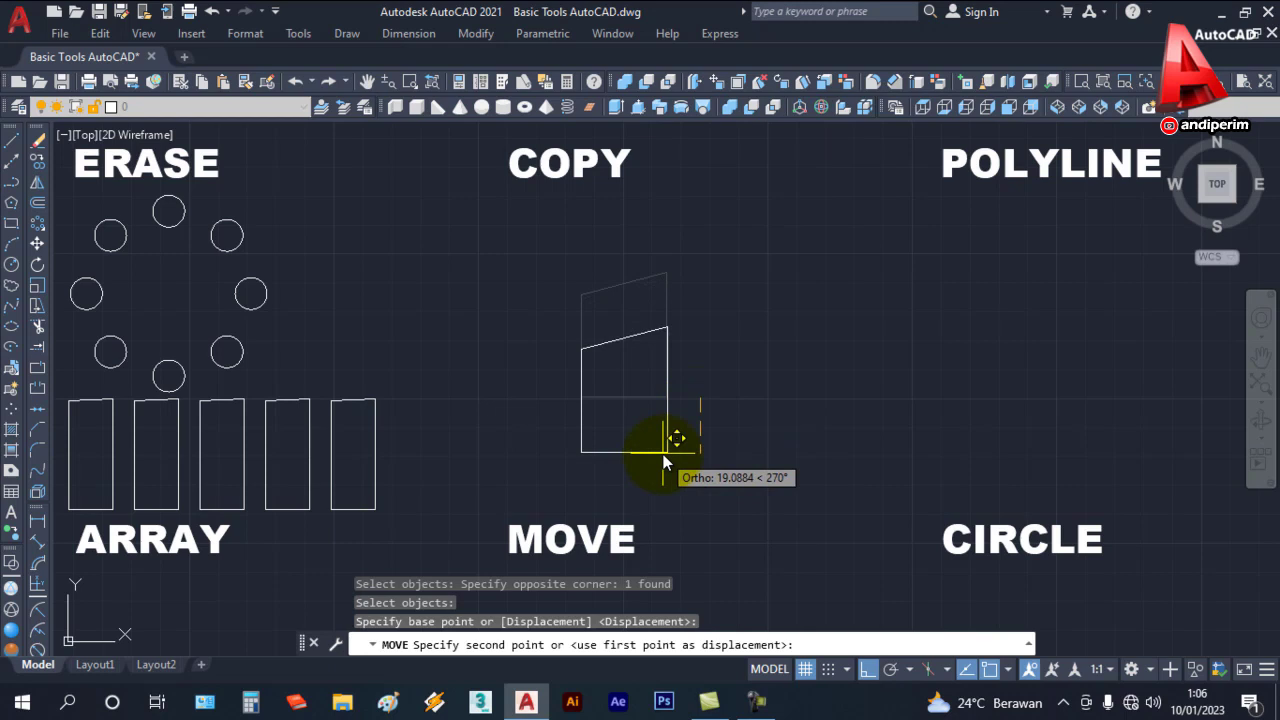
key("F8")
left_click(616, 442)
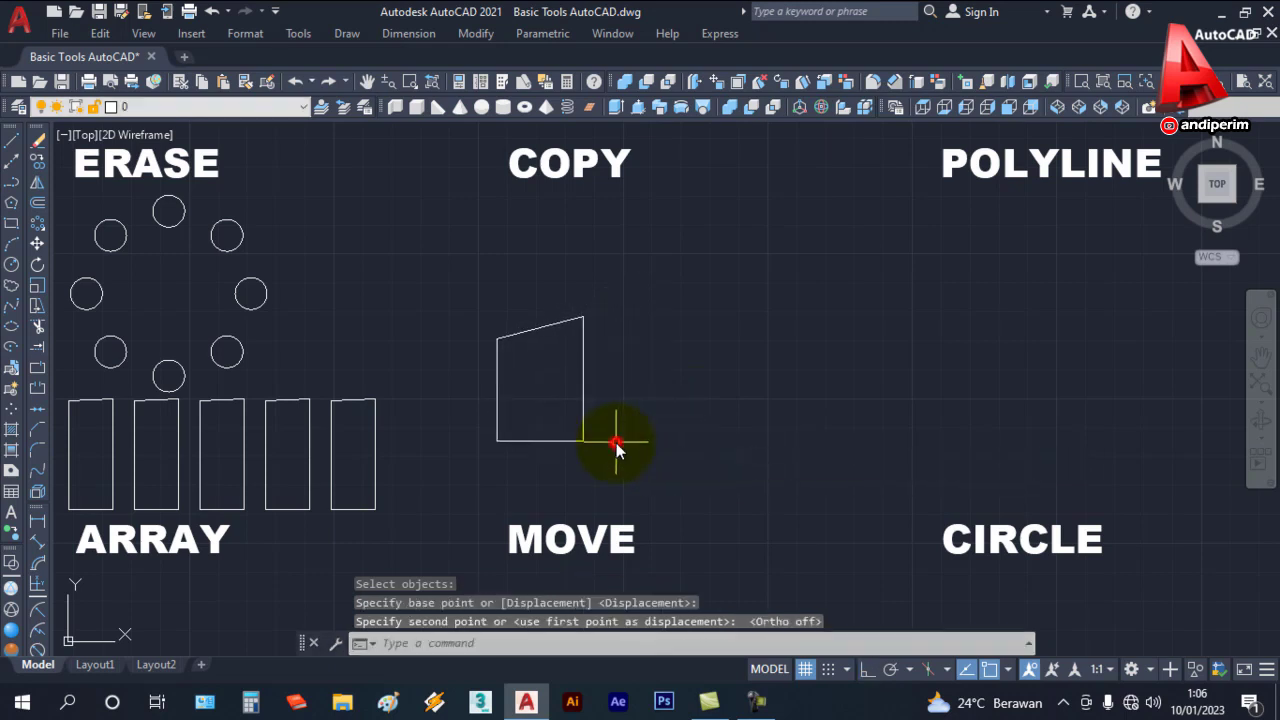
Step: Draw a large circle above the CIRCLE label
middle_click_drag(794, 437, 500, 429)
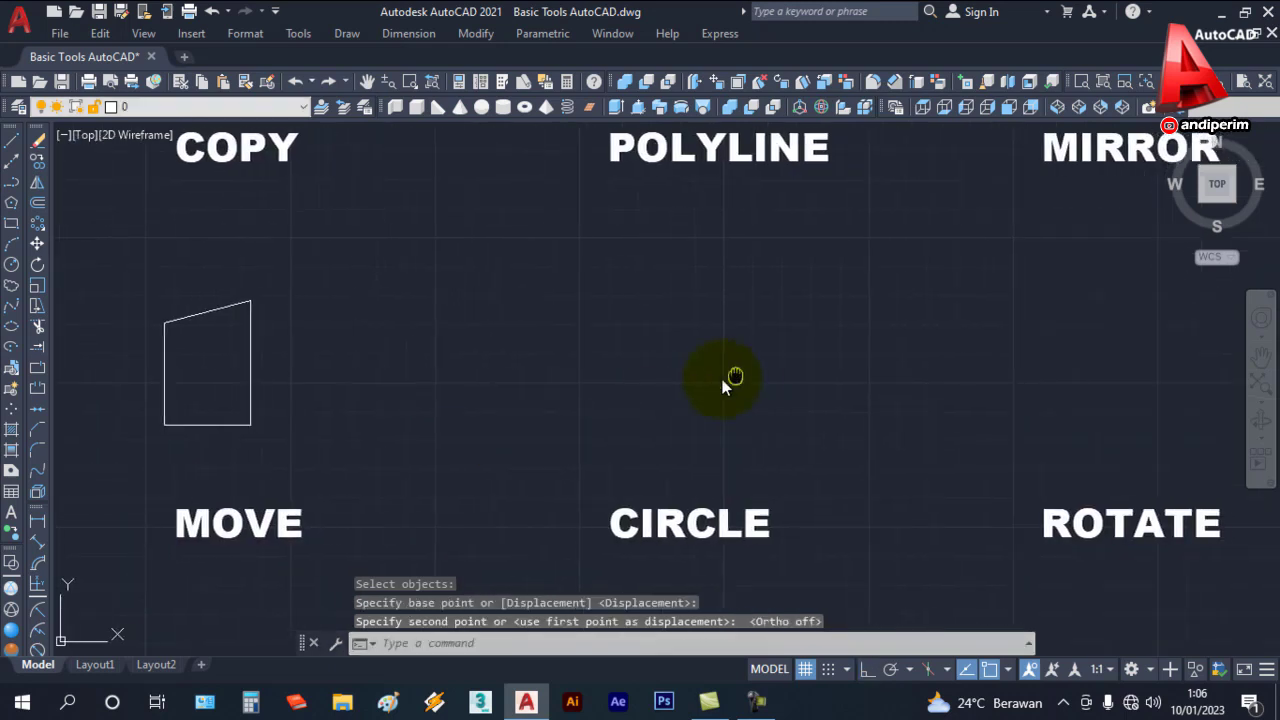
mouse_move(731, 377)
middle_mouse_down()
mouse_move(662, 393)
mouse_move(685, 384)
middle_mouse_up()
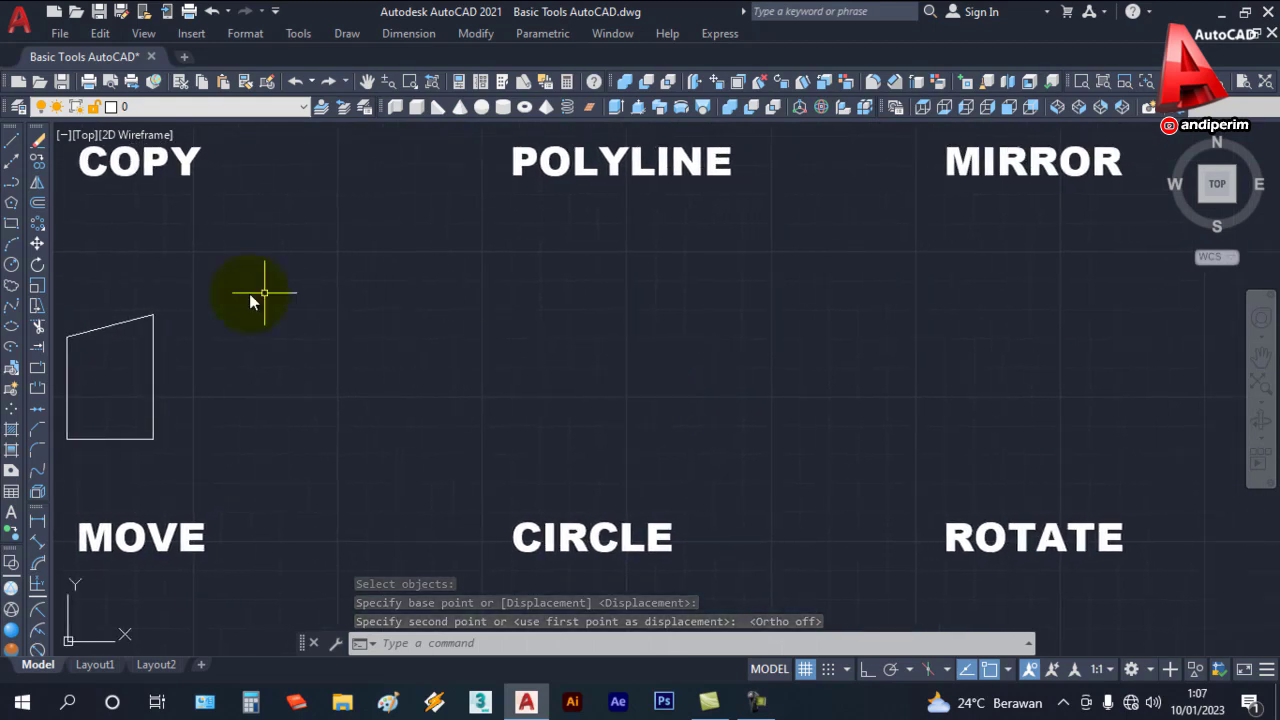
left_click(11, 264)
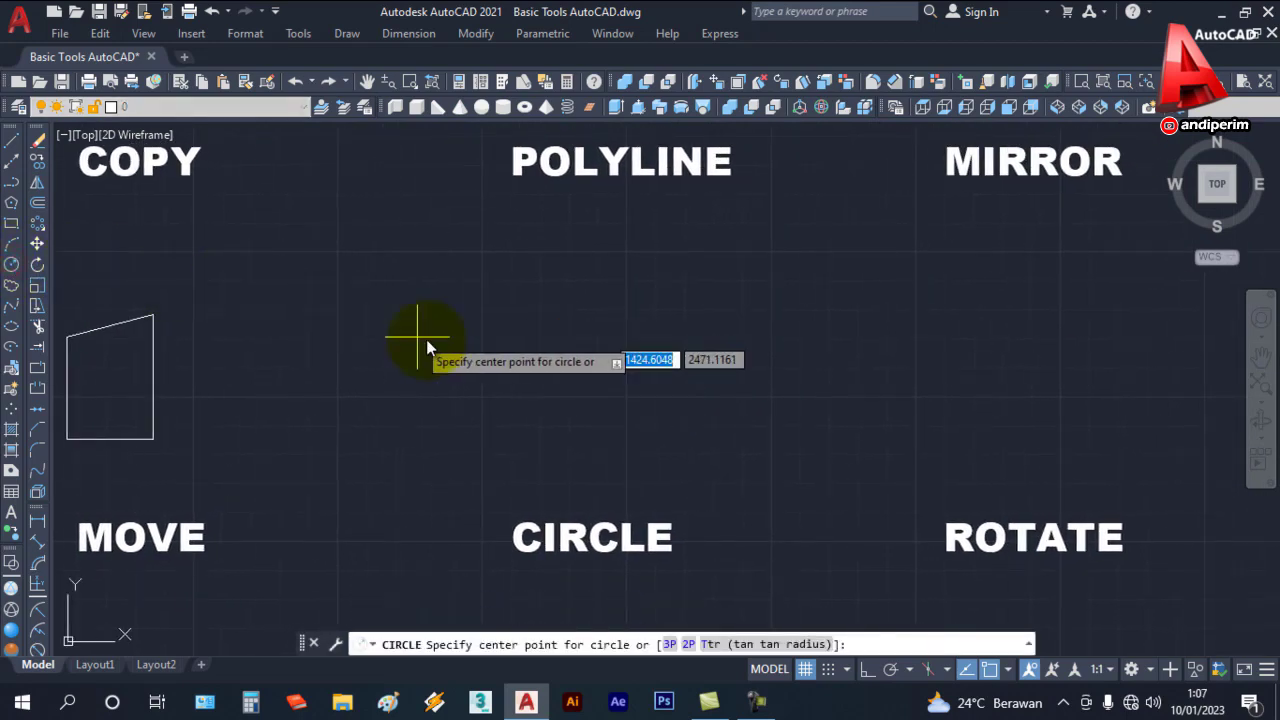
left_click(483, 338)
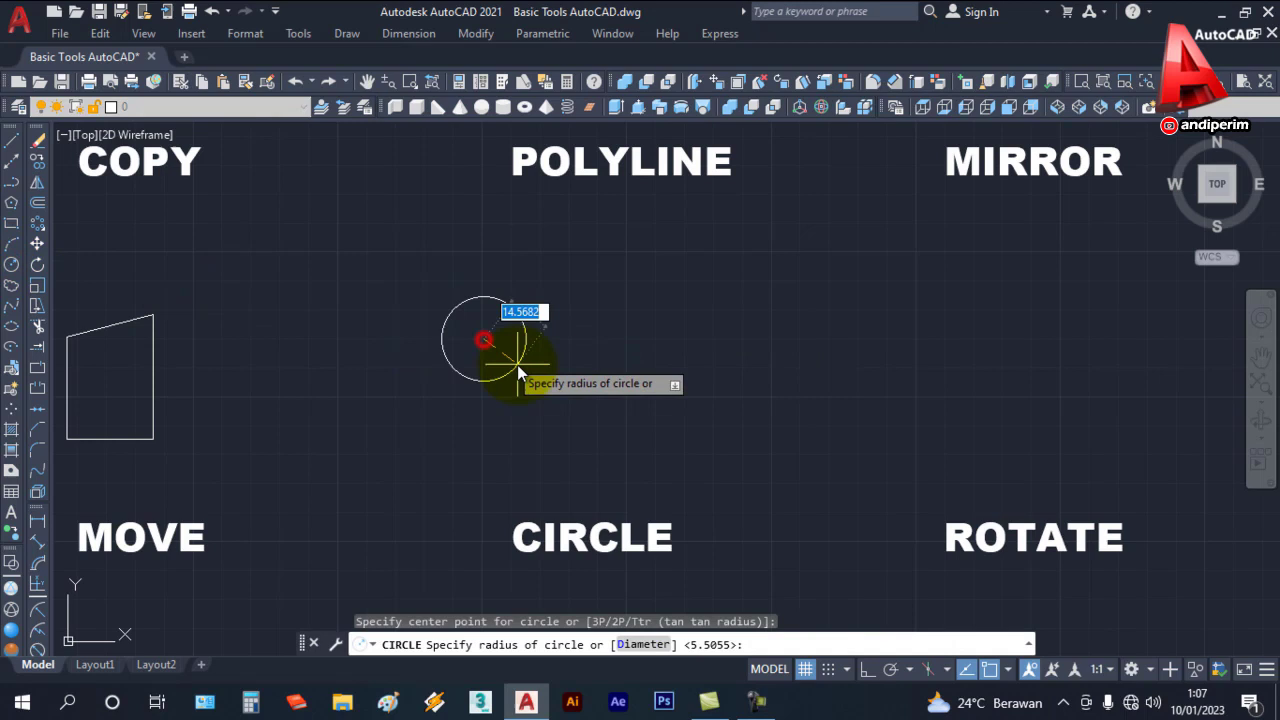
left_click(557, 407)
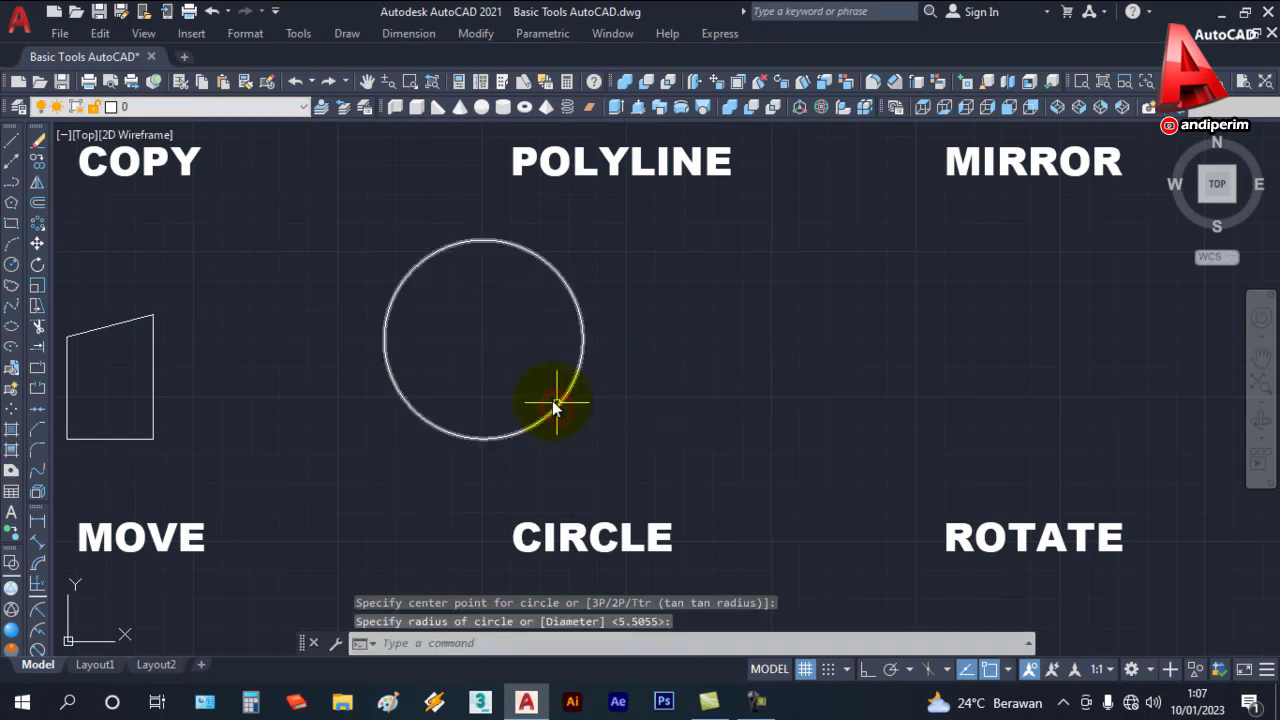
Step: Add a radius-20 circle to the right of the large circle
middle_click_drag(551, 408, 346, 363)
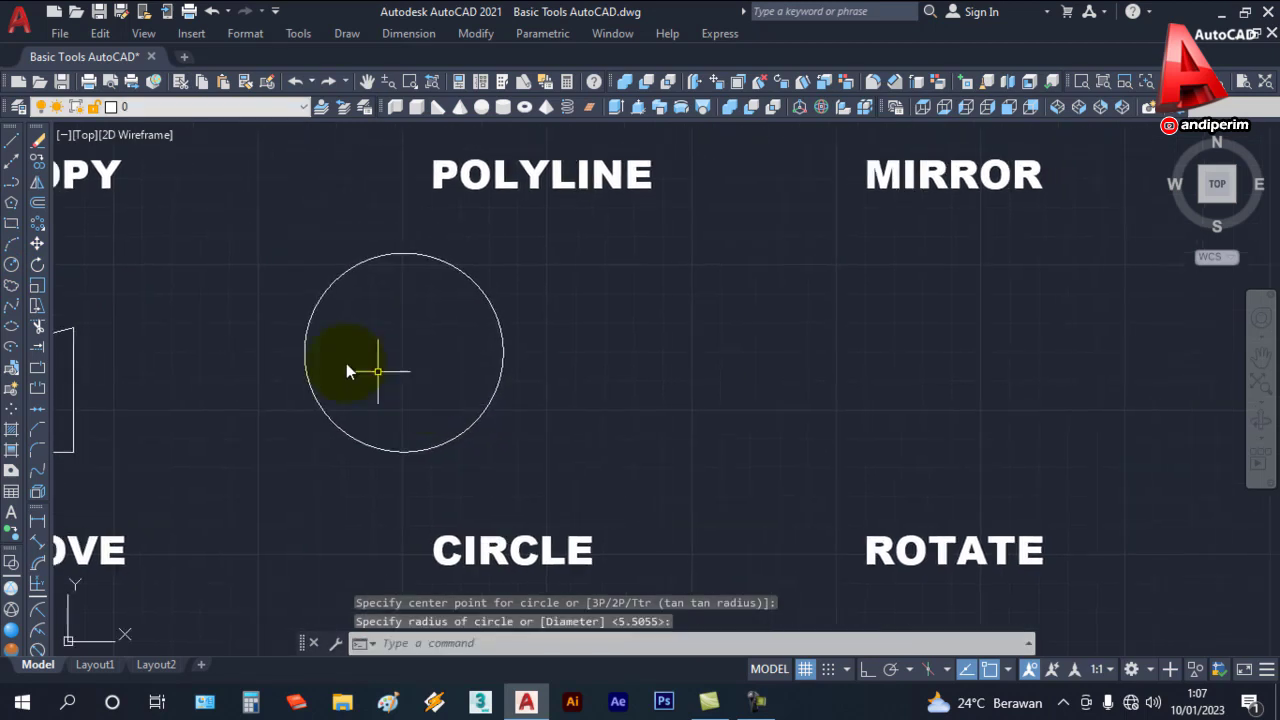
left_click(12, 265)
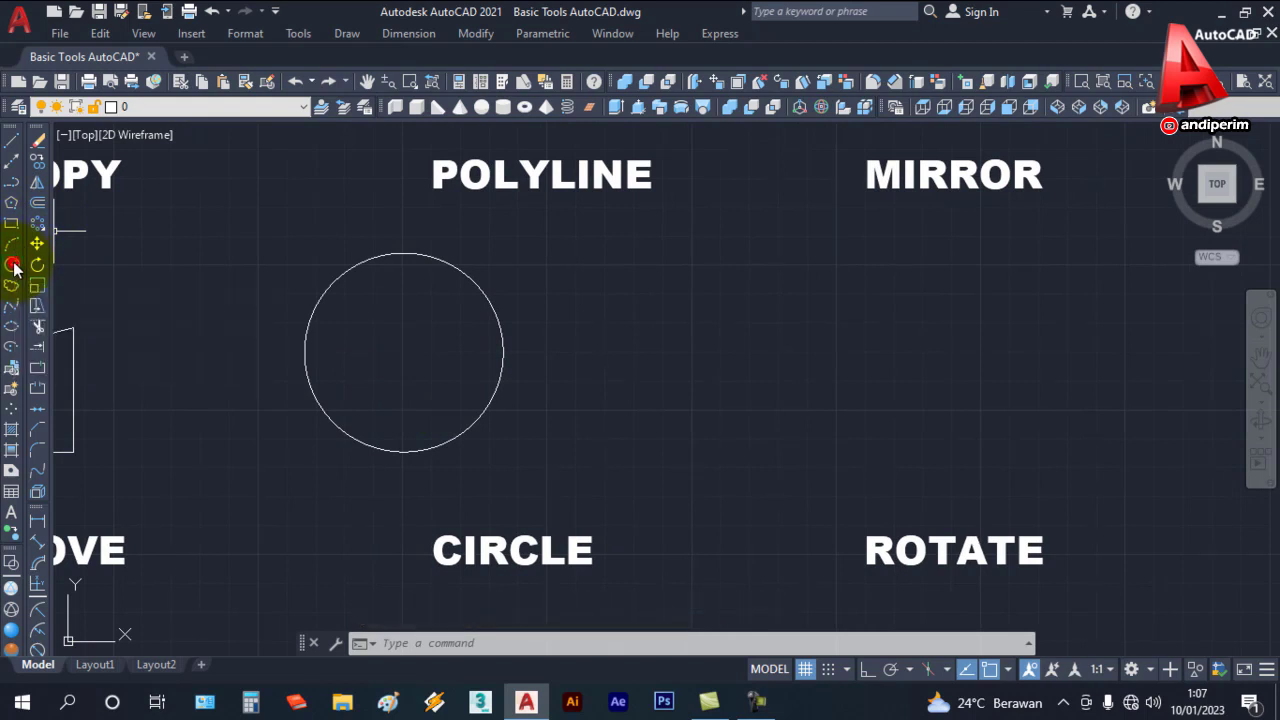
left_click(638, 351)
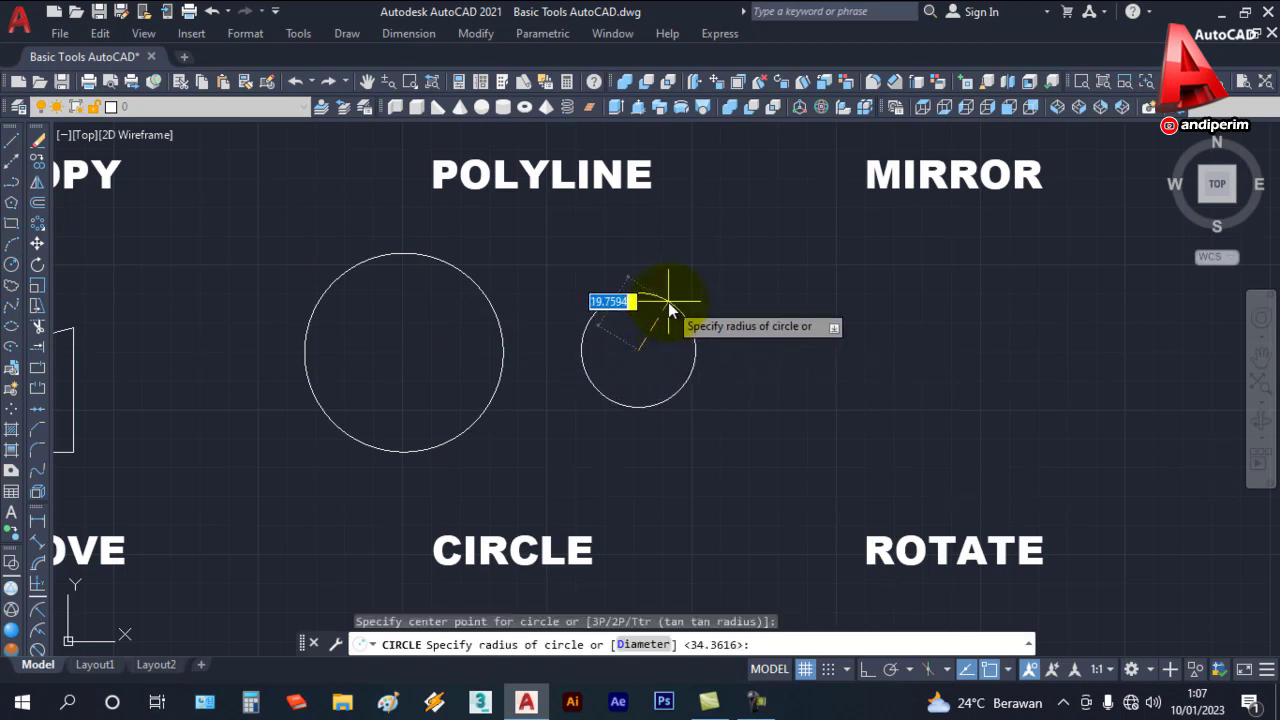
type("2")
type("0")
key("Return")
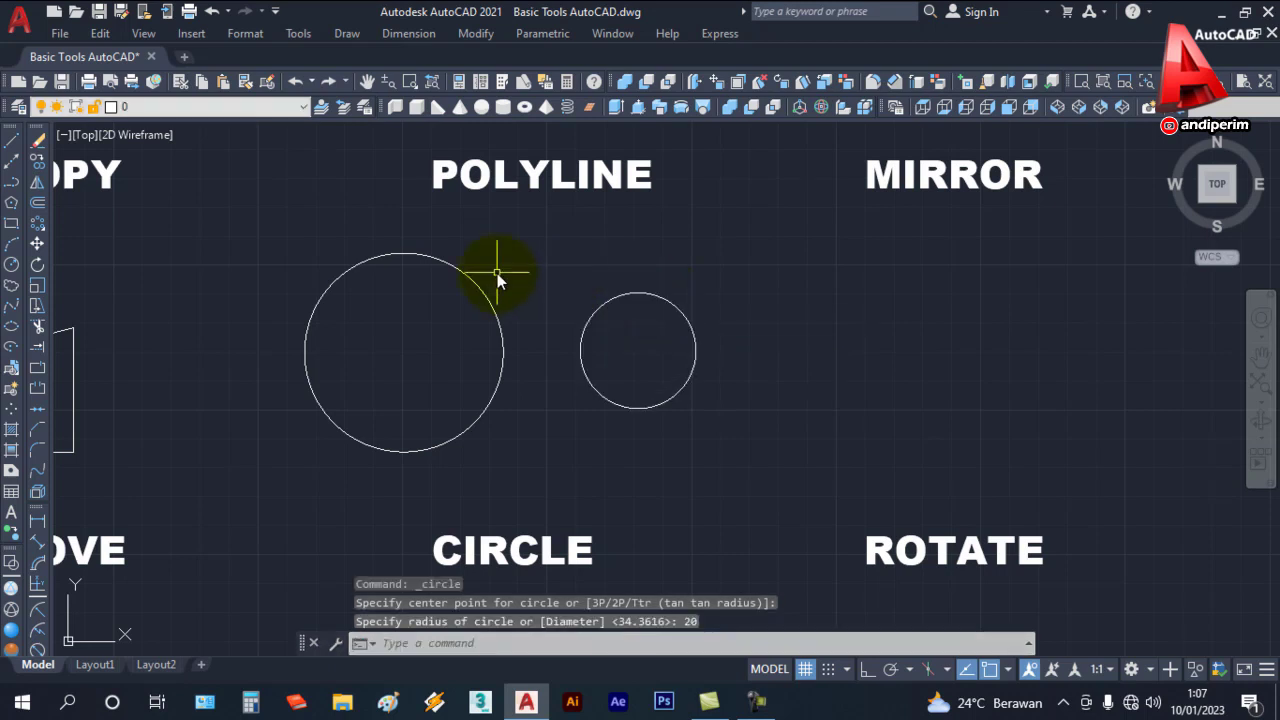
middle_click_drag(497, 273, 520, 289)
middle_click_drag(560, 250, 578, 254)
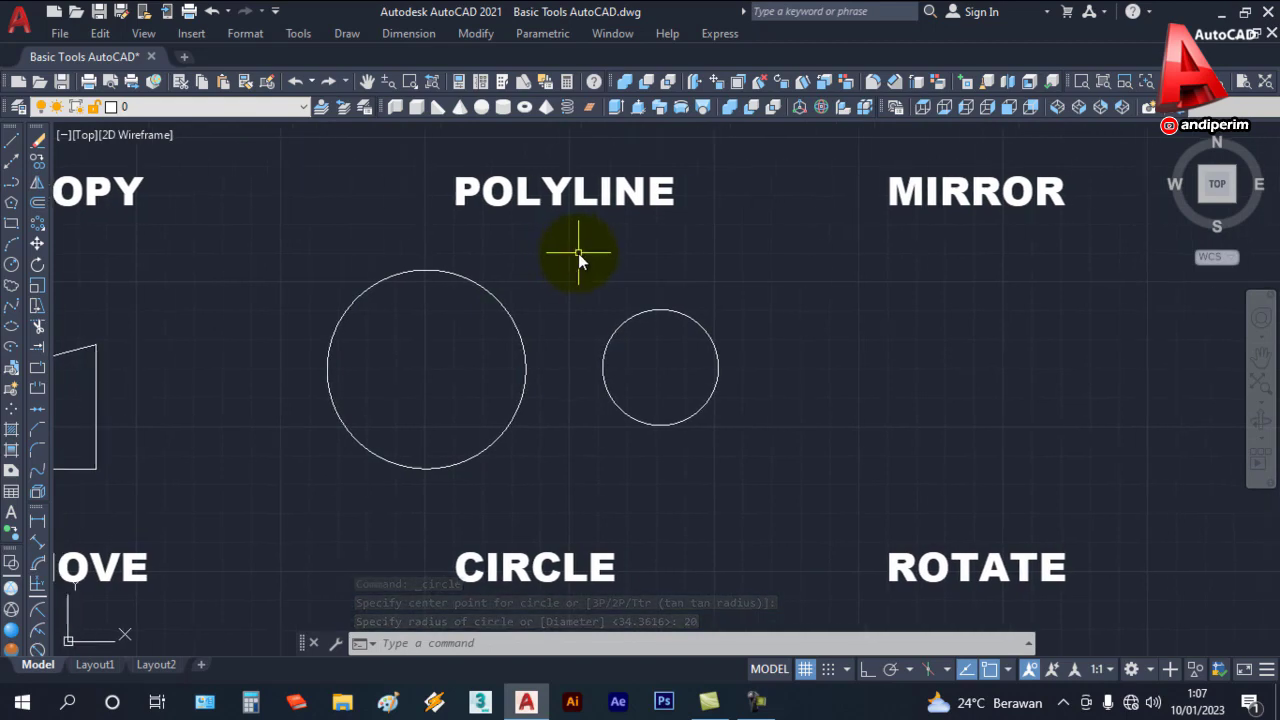
scroll(578, 254, "down", 2)
Step: Draw a 7-sided polygon, inscribed in a circle, centred above the ROTATE label
middle_click_drag(780, 271, 531, 254)
scroll(612, 267, "up", 2)
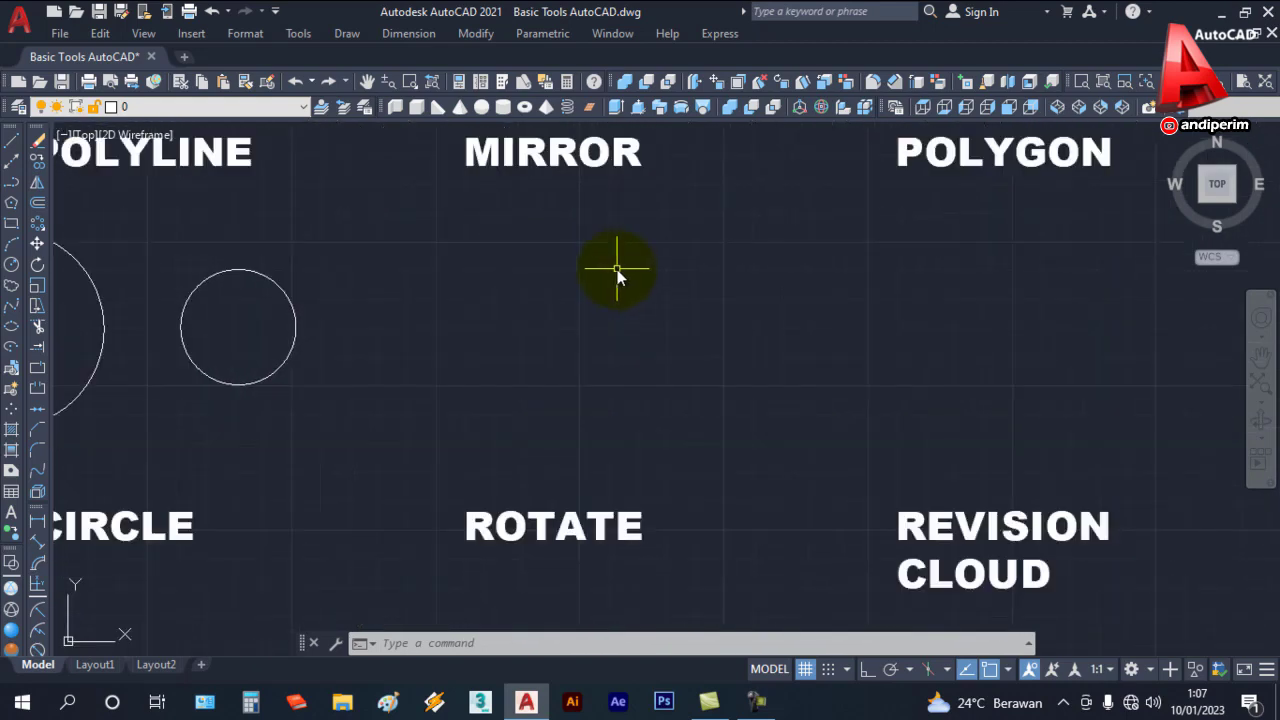
middle_click_drag(617, 270, 601, 272)
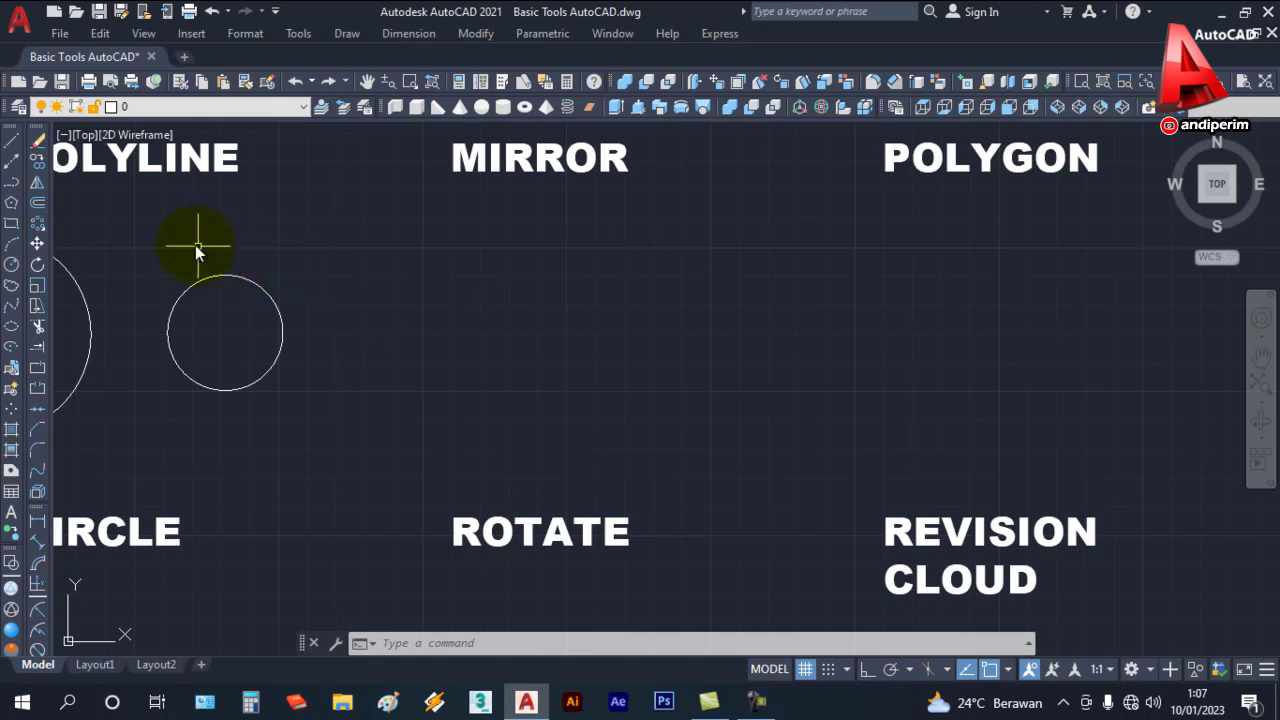
left_click(10, 203)
type("7")
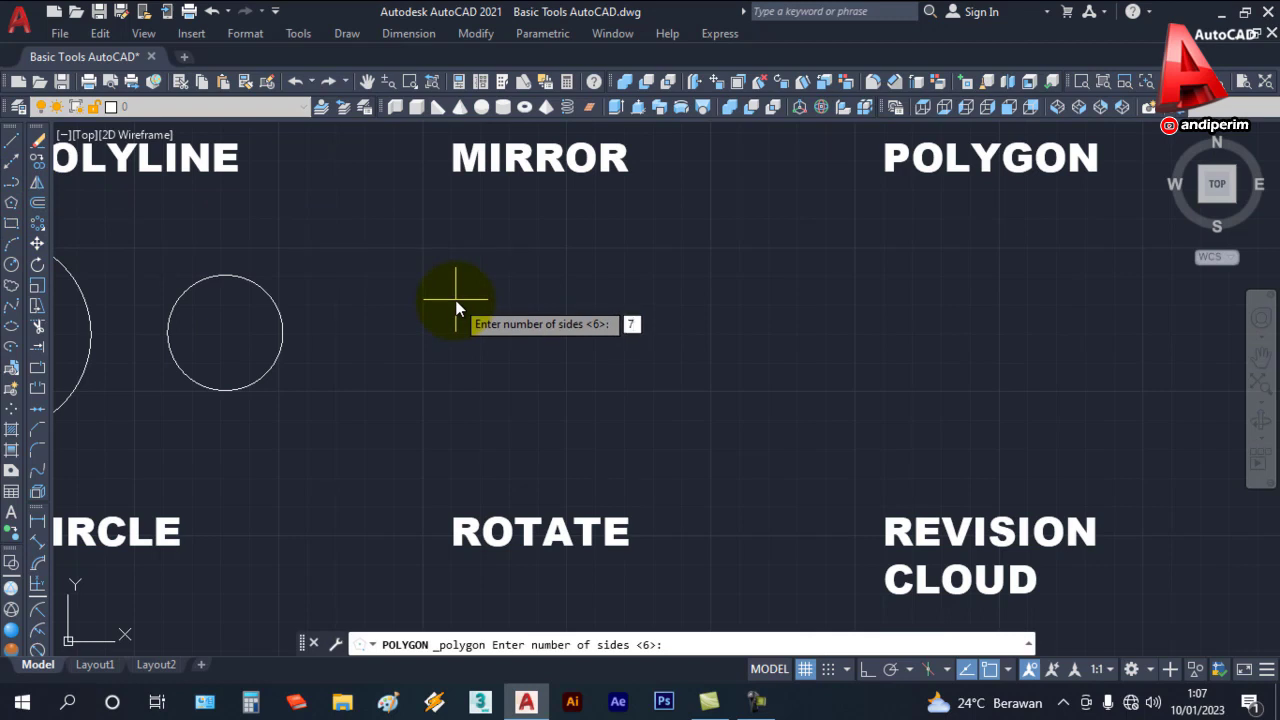
key("Return")
left_click(462, 311)
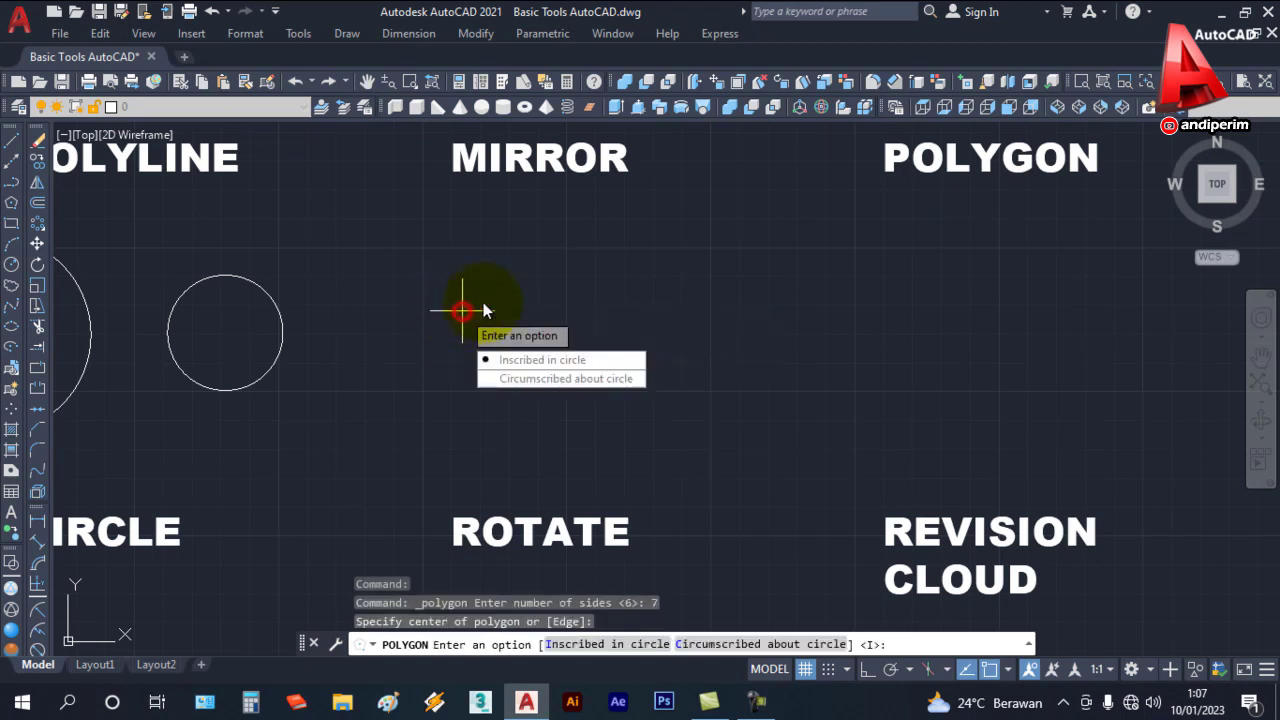
key("Return")
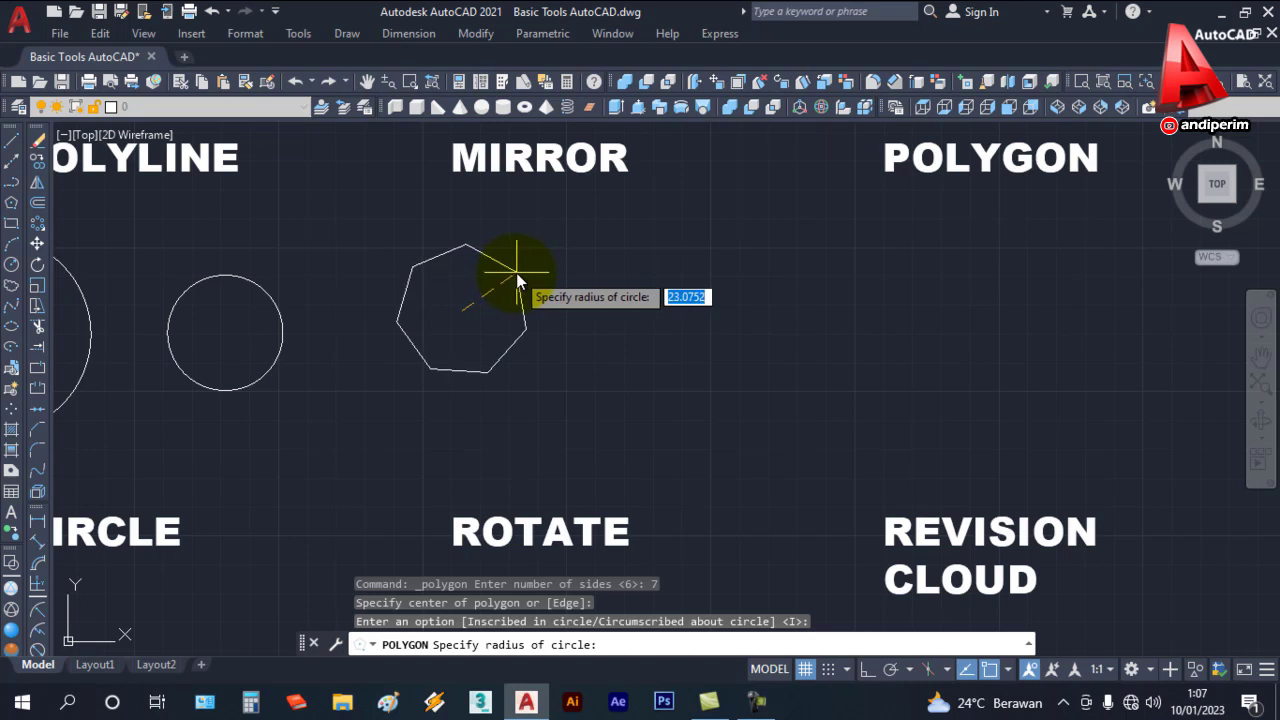
left_click(521, 271)
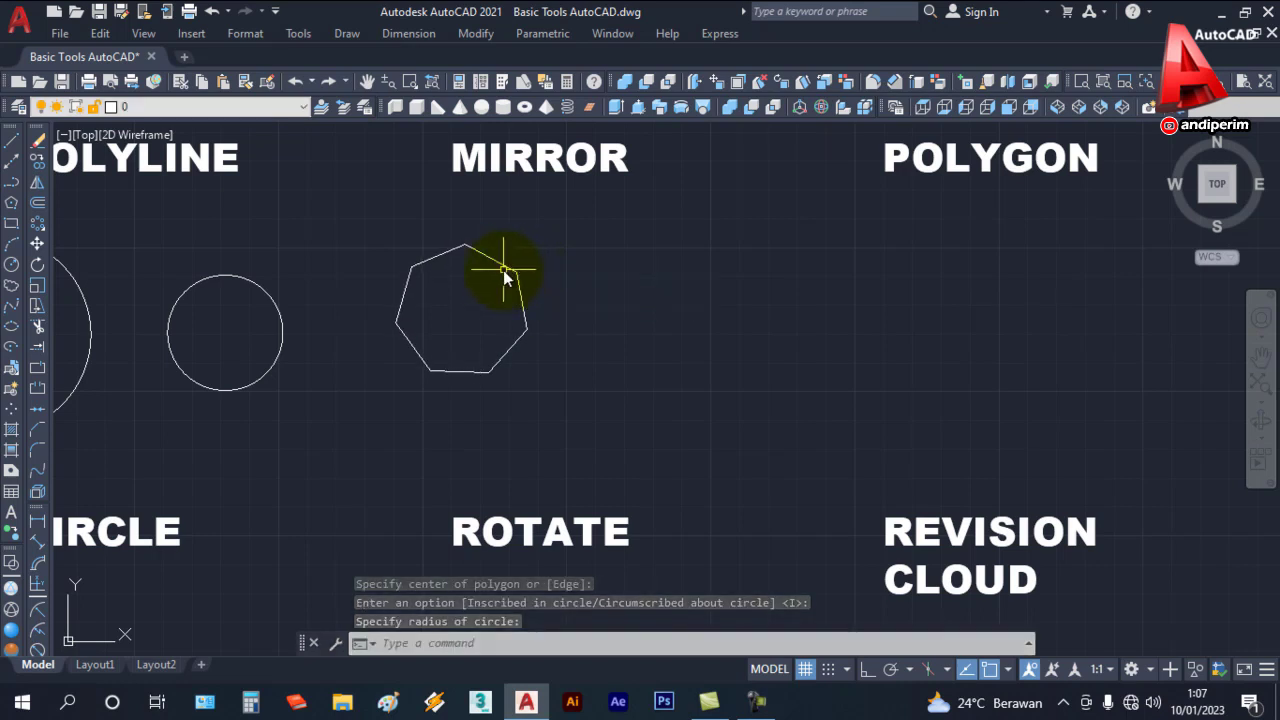
Step: Rotate the heptagon about its centre to a new angle
left_click(37, 264)
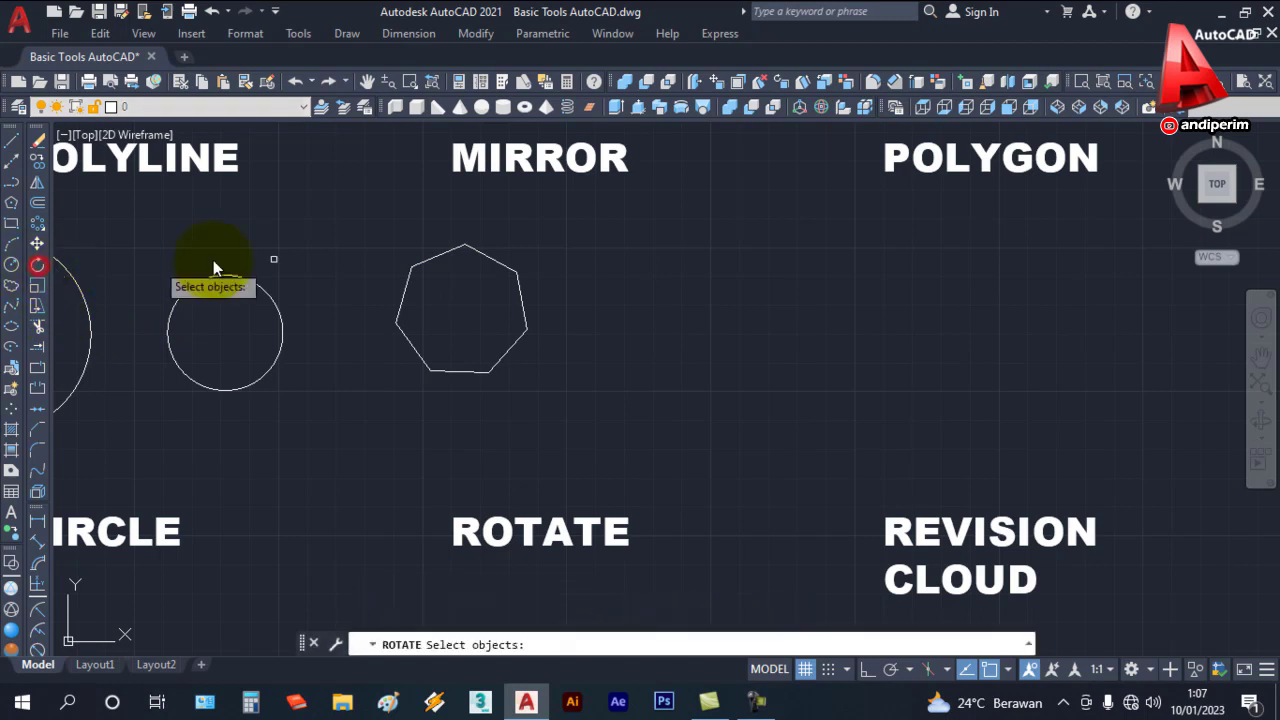
left_click(511, 273)
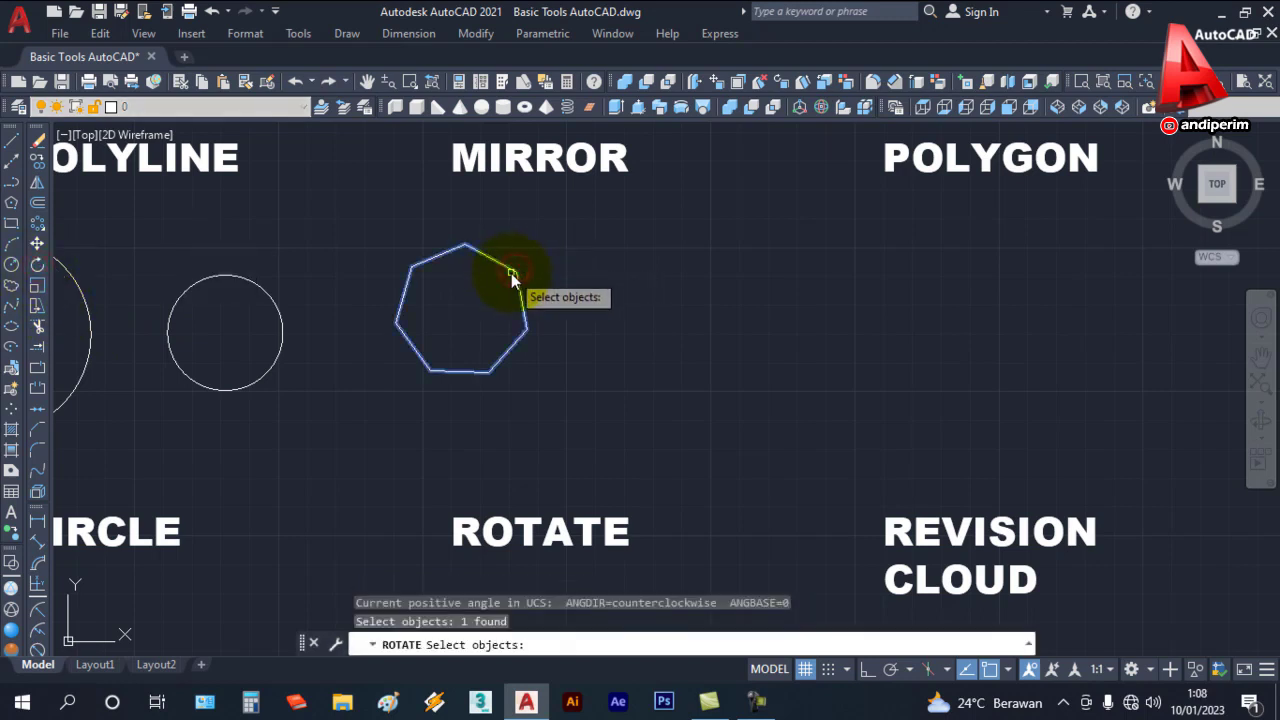
key("Return")
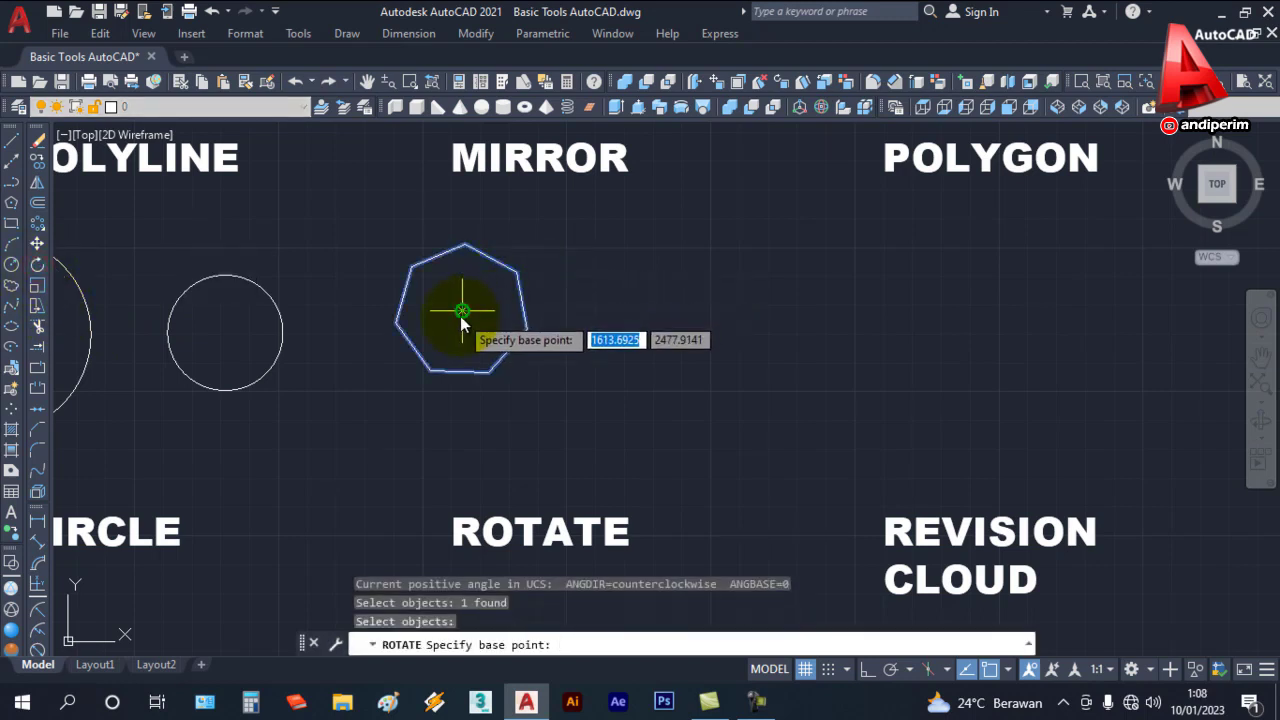
left_click(462, 312)
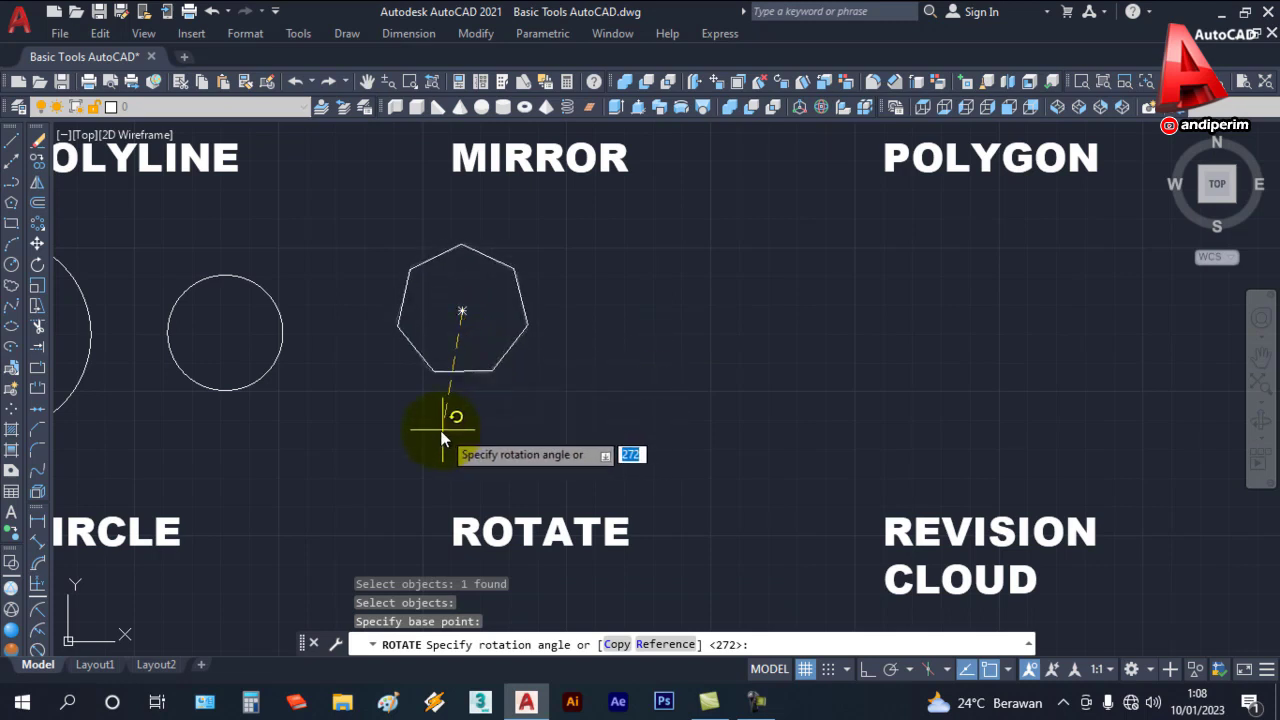
left_click(388, 422)
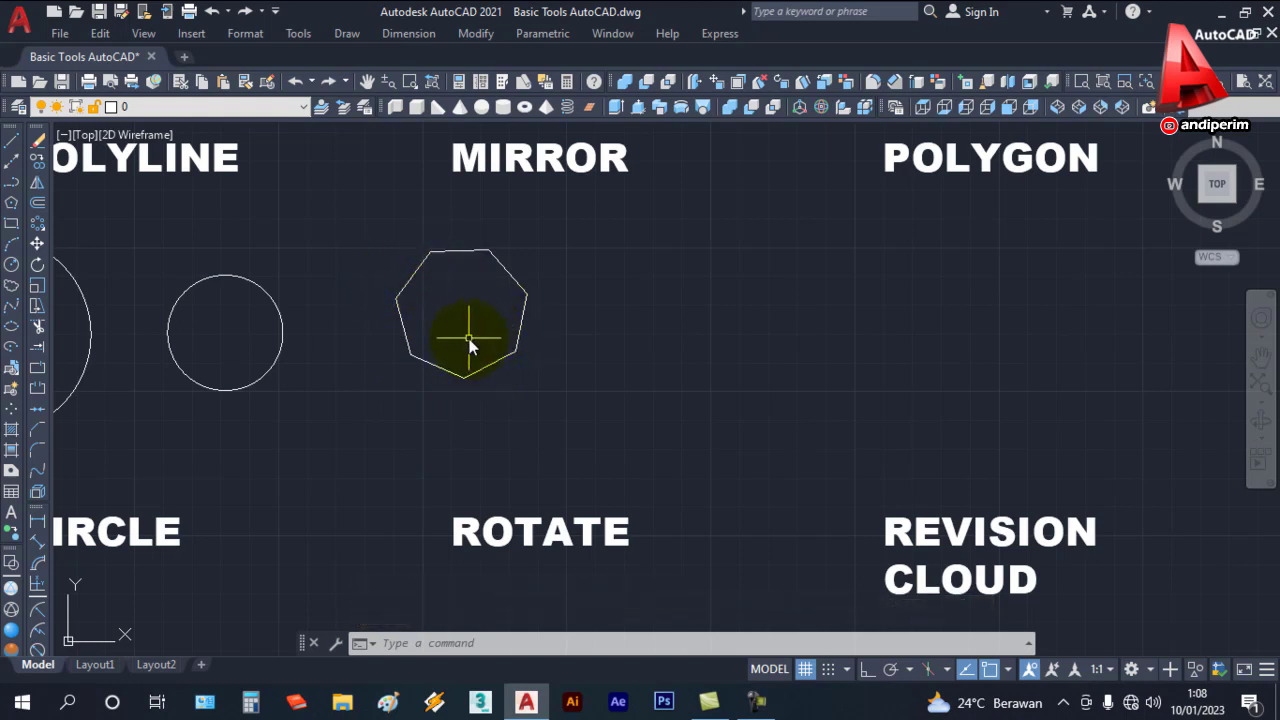
Step: Rotate the heptagon once more about a pivot near its upper right
left_click(37, 265)
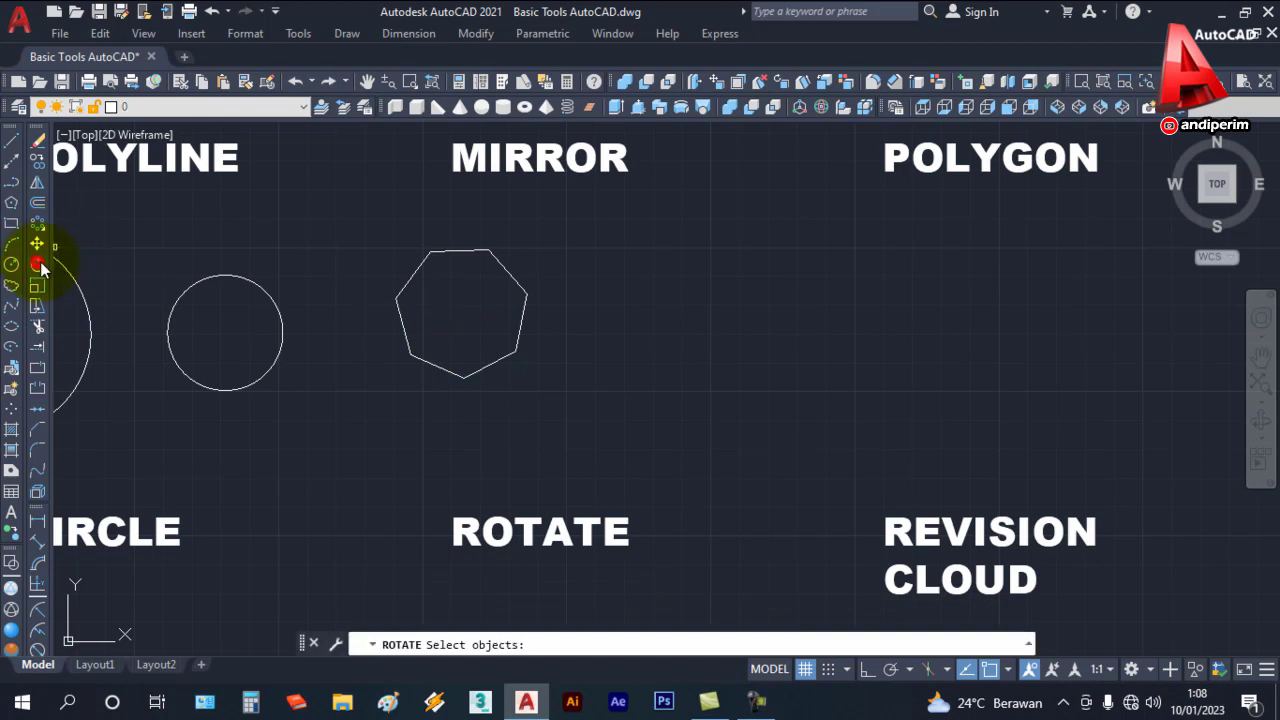
left_click(500, 262)
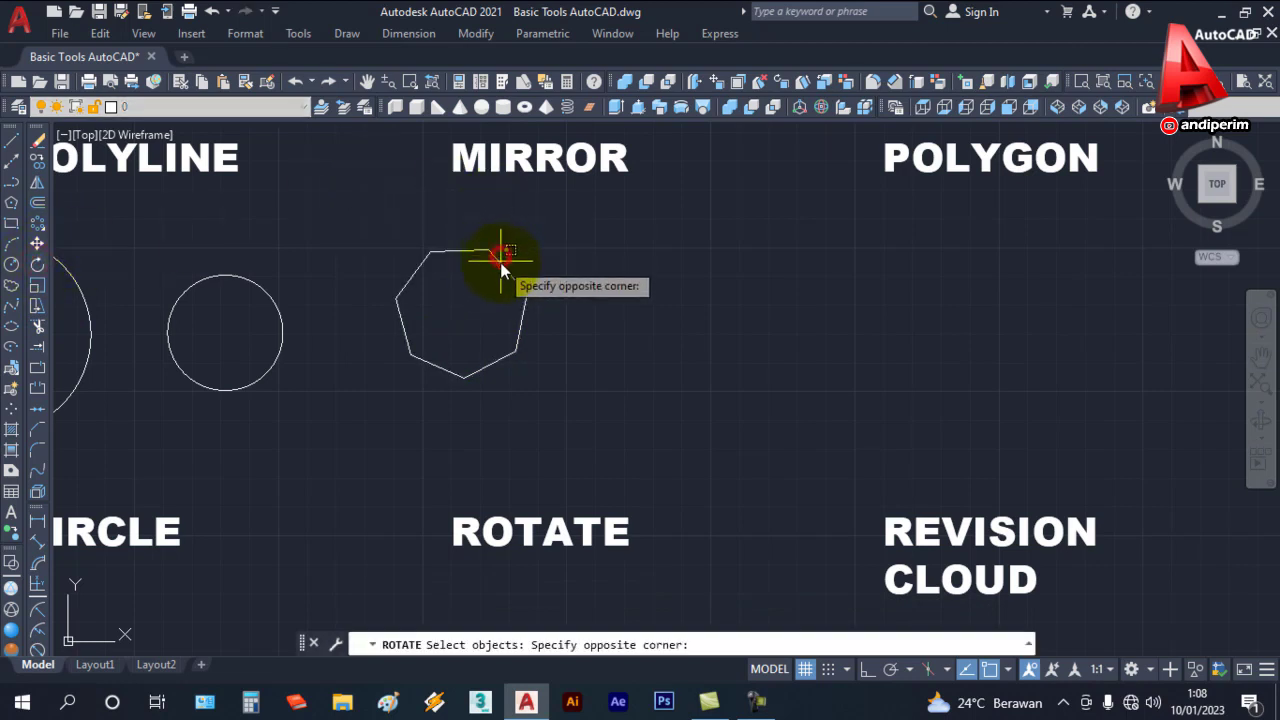
left_click(500, 268)
key("Return")
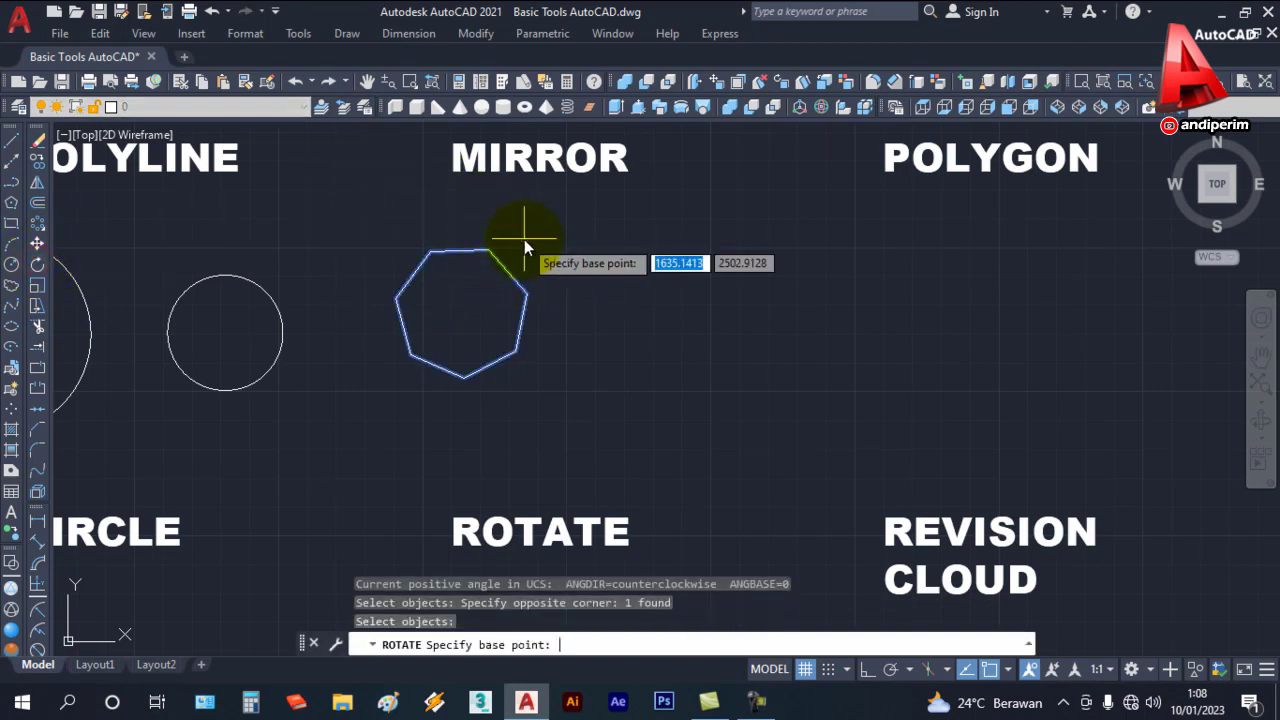
left_click(553, 409)
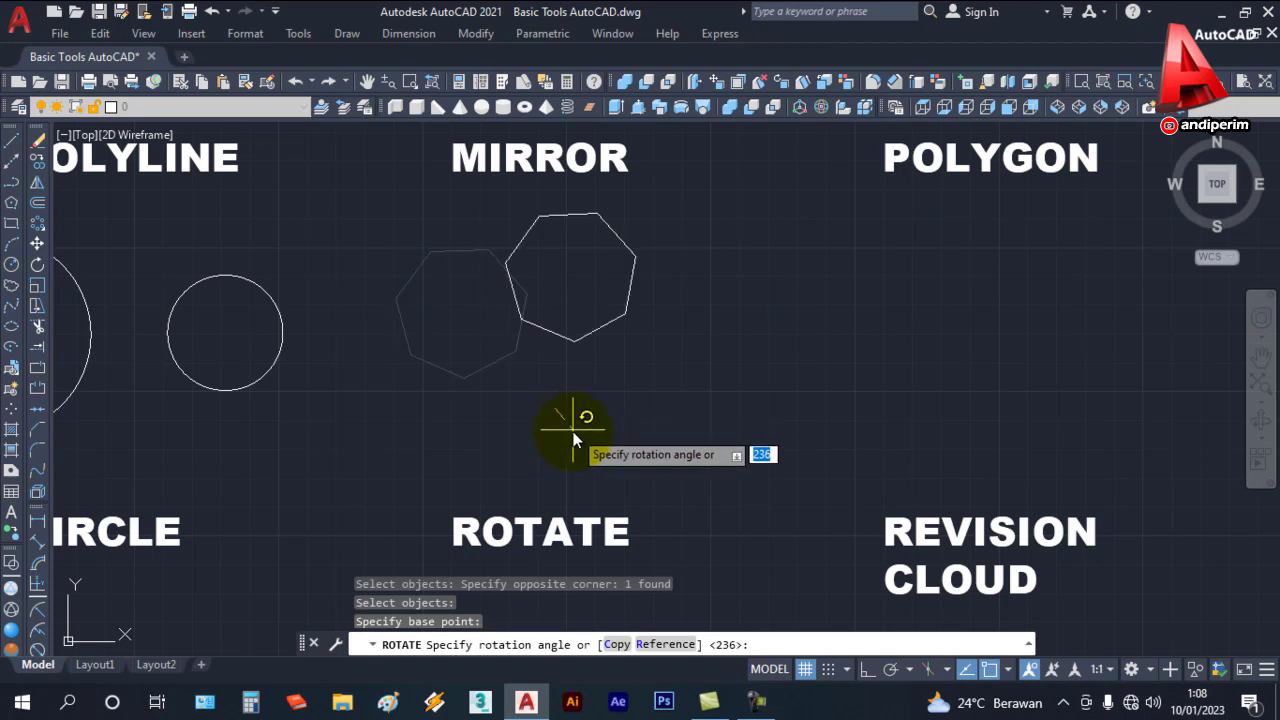
left_click(540, 485)
Step: Start a revision cloud with its first point below the POLYGON label
scroll(540, 485, "down", 2)
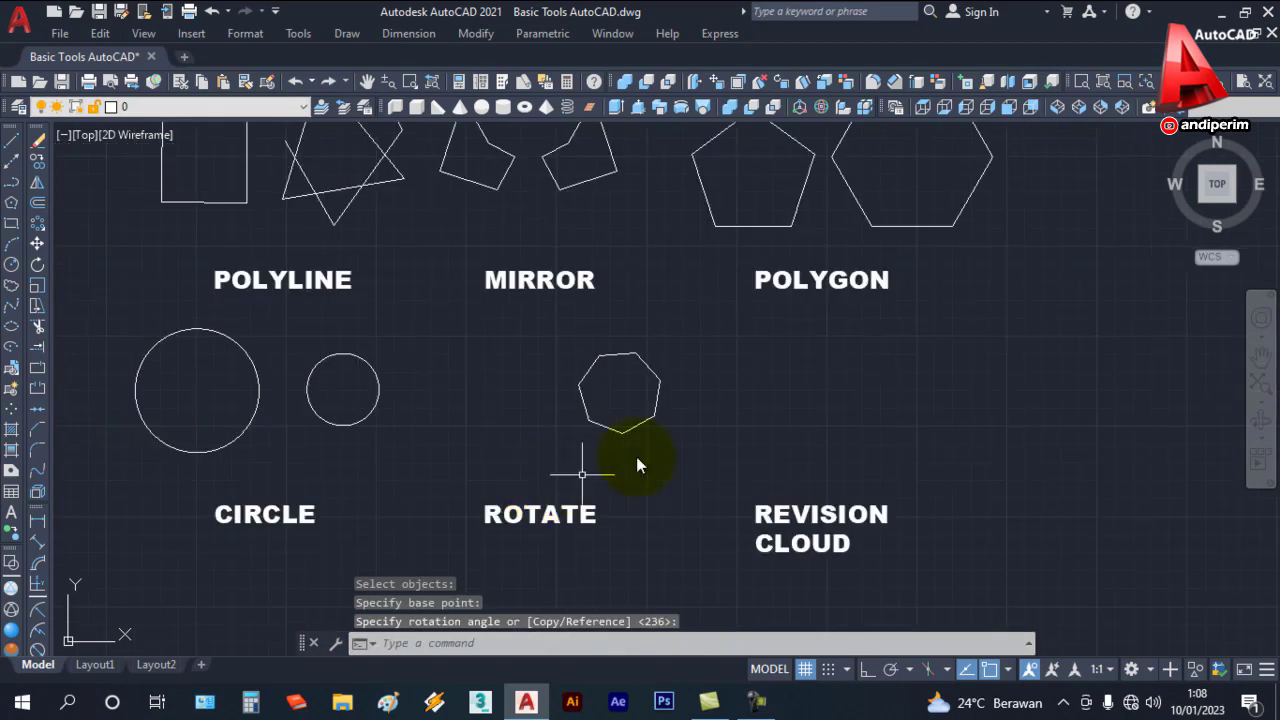
scroll(759, 450, "up", 2)
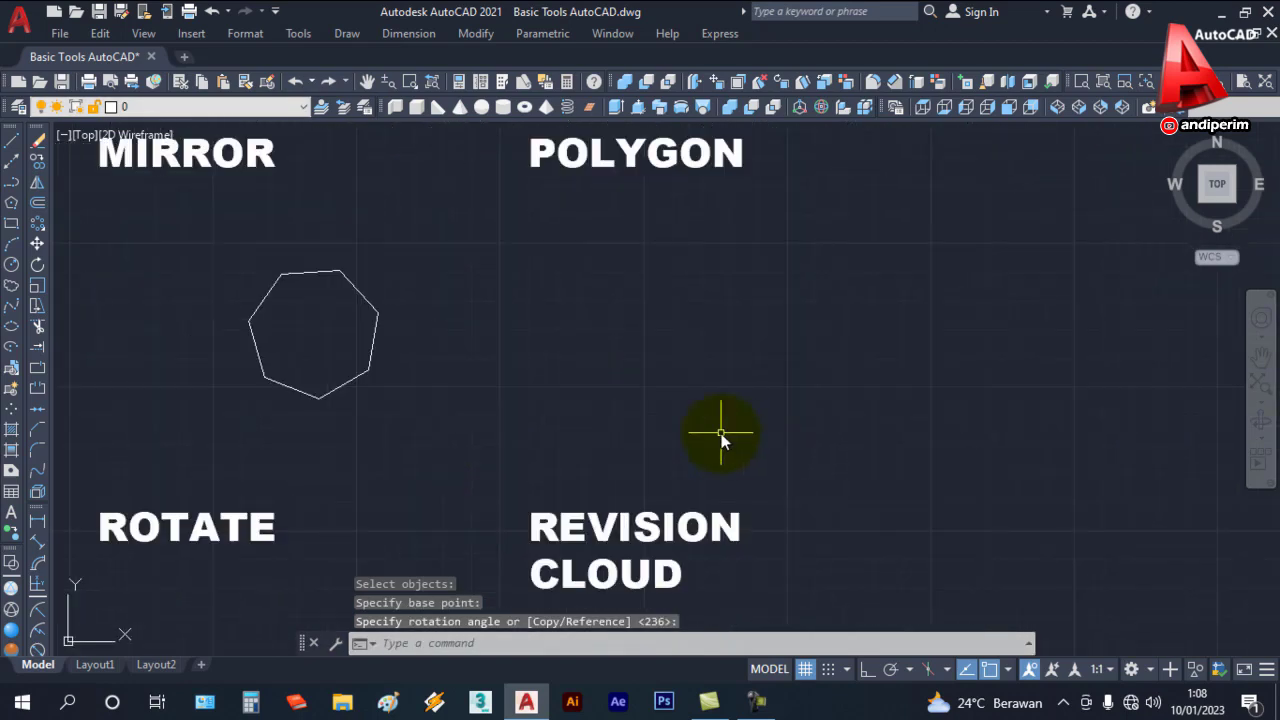
middle_click_drag(720, 429, 700, 425)
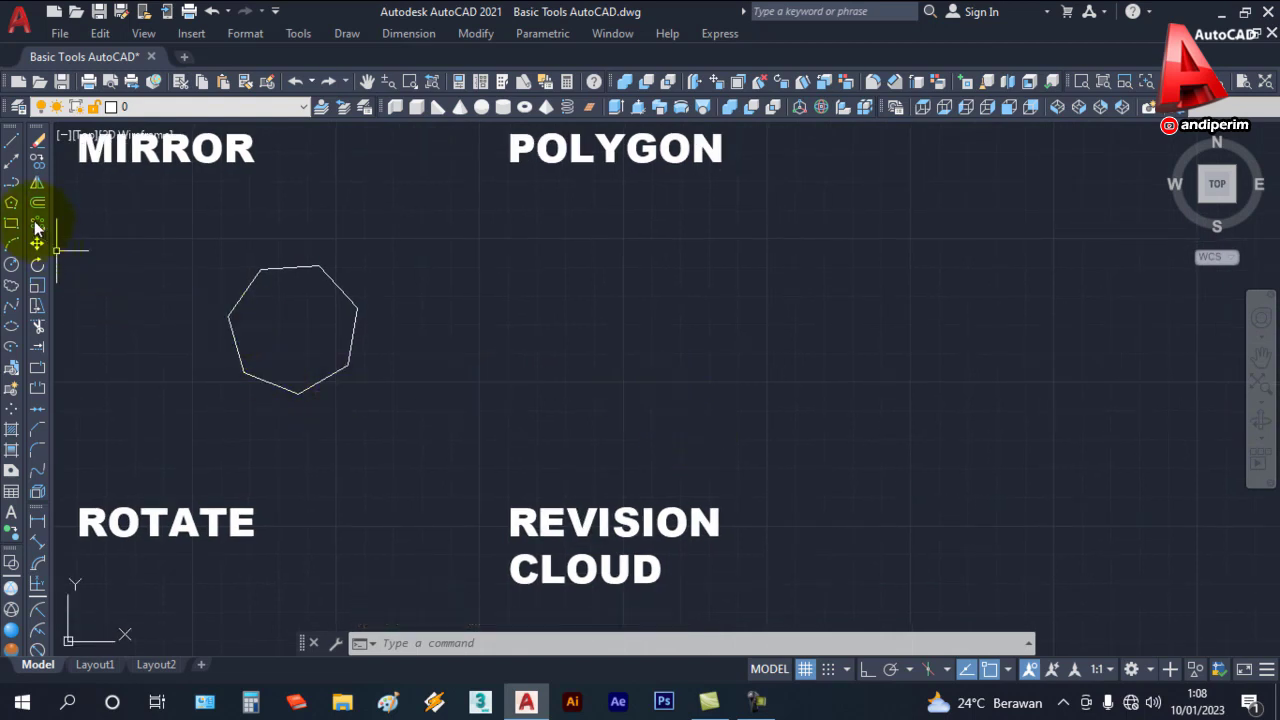
left_click(13, 288)
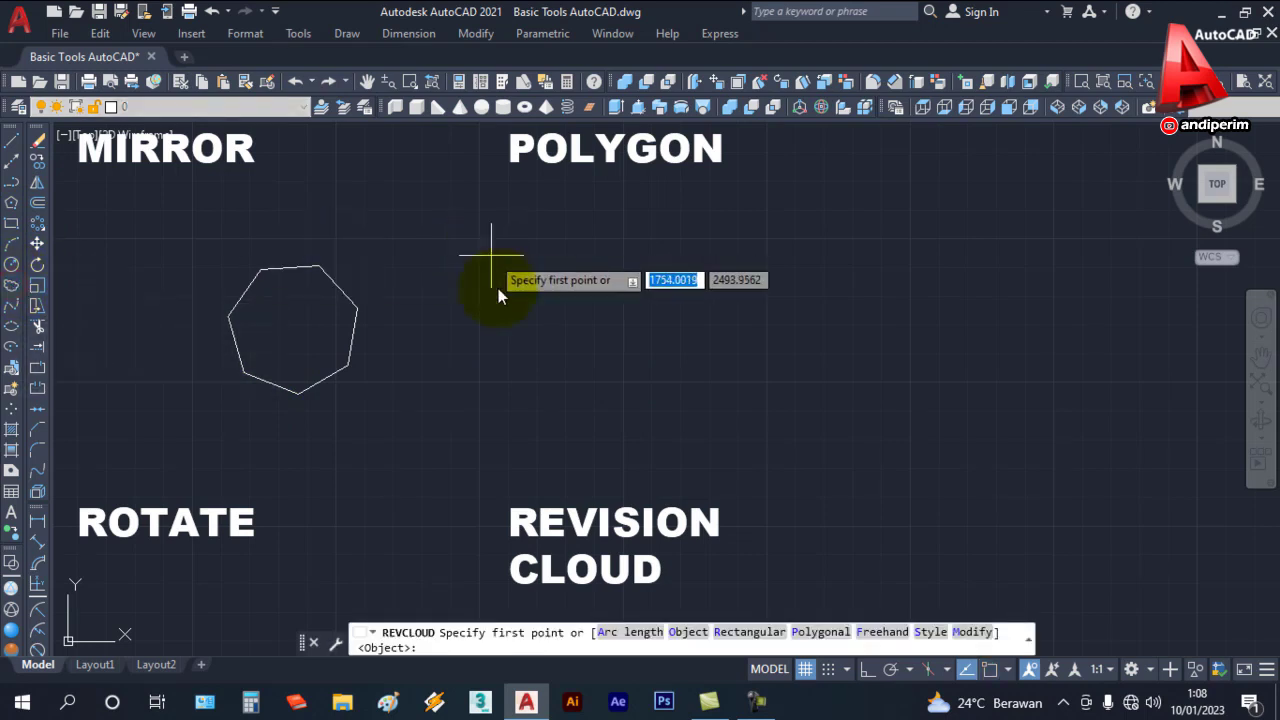
left_click(514, 324)
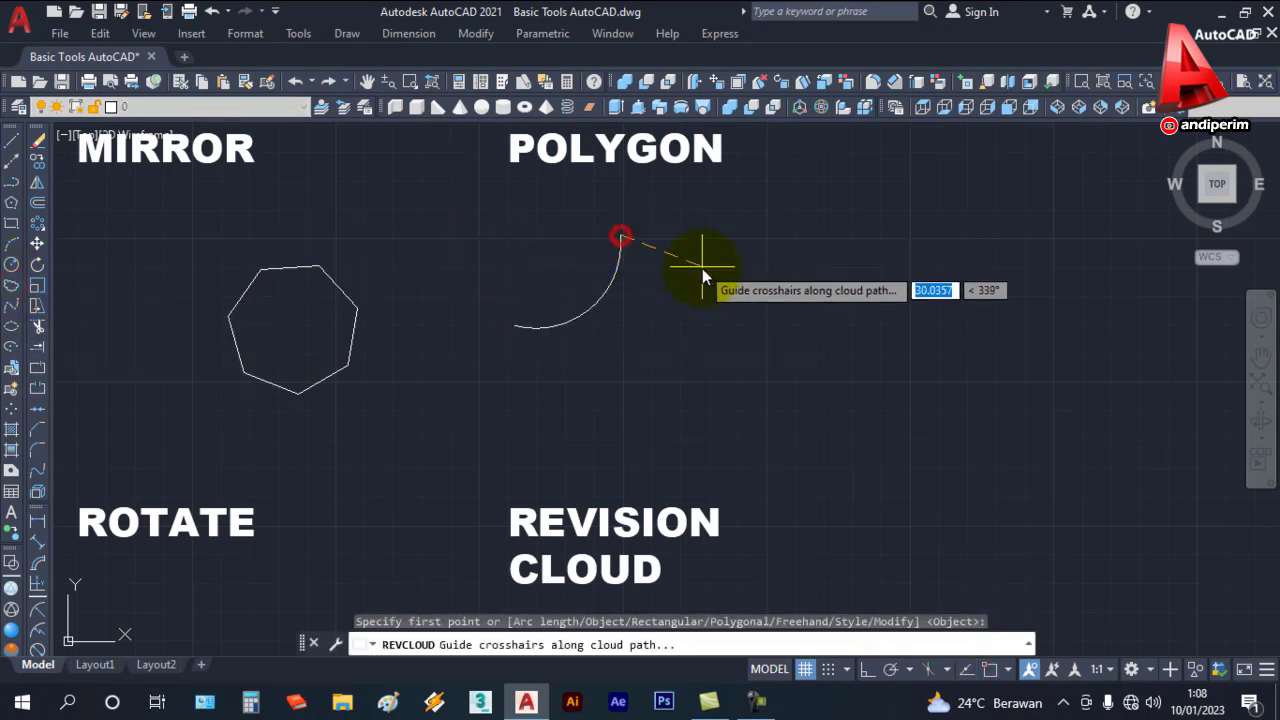
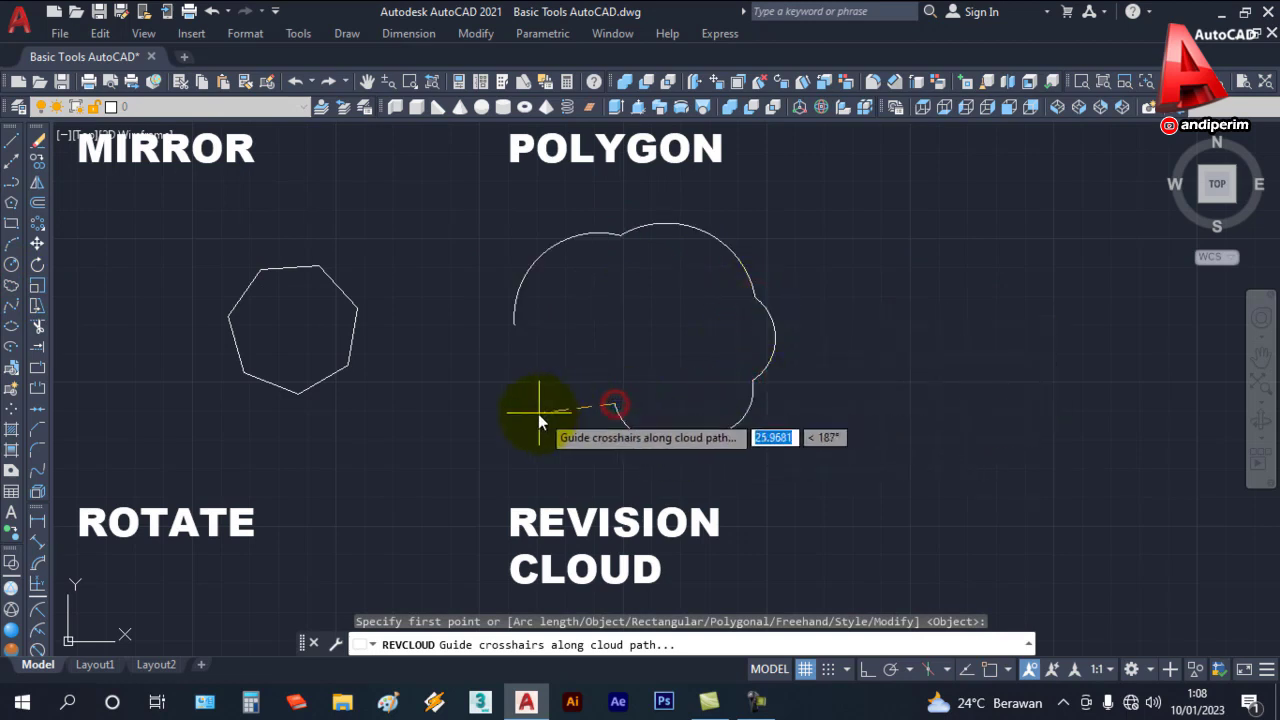
Step: Close the revision cloud, clear the stray selection, and centre the view on the SCALE cell
left_click(513, 411)
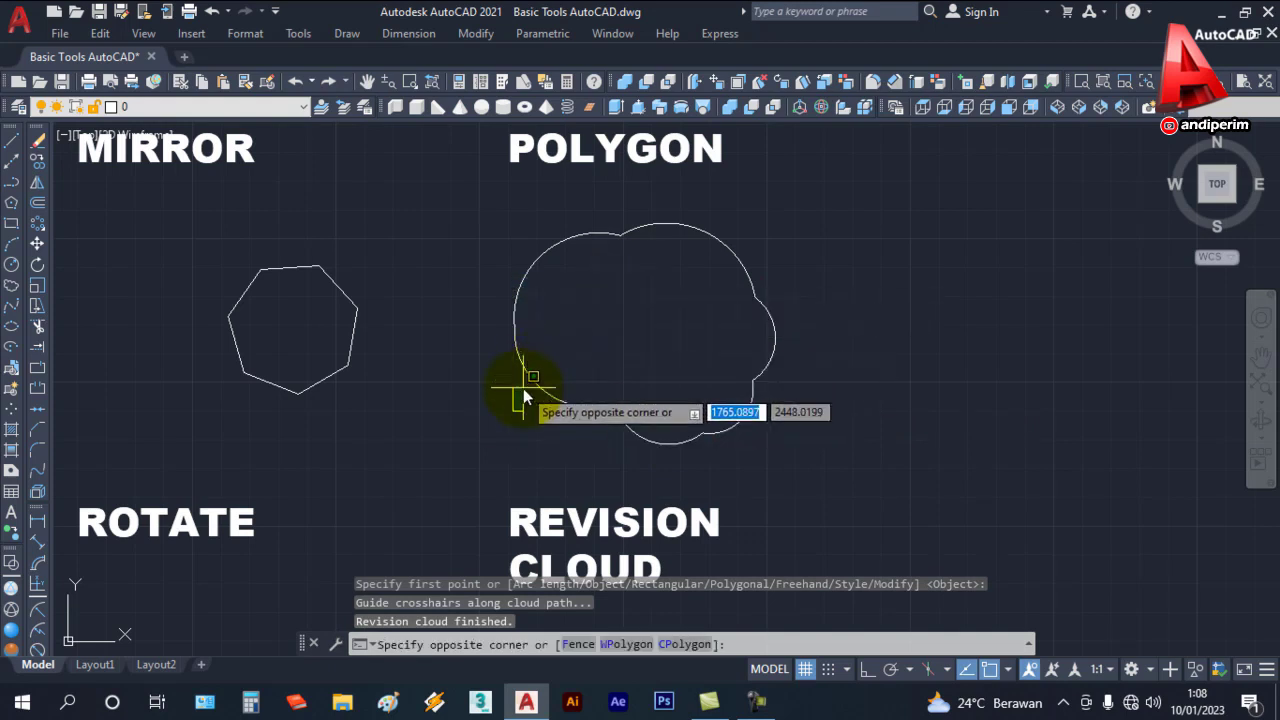
left_click(523, 386)
mouse_move(616, 290)
middle_mouse_down()
mouse_move(604, 303)
mouse_move(890, 320)
middle_mouse_up()
scroll(560, 322, "down", 5)
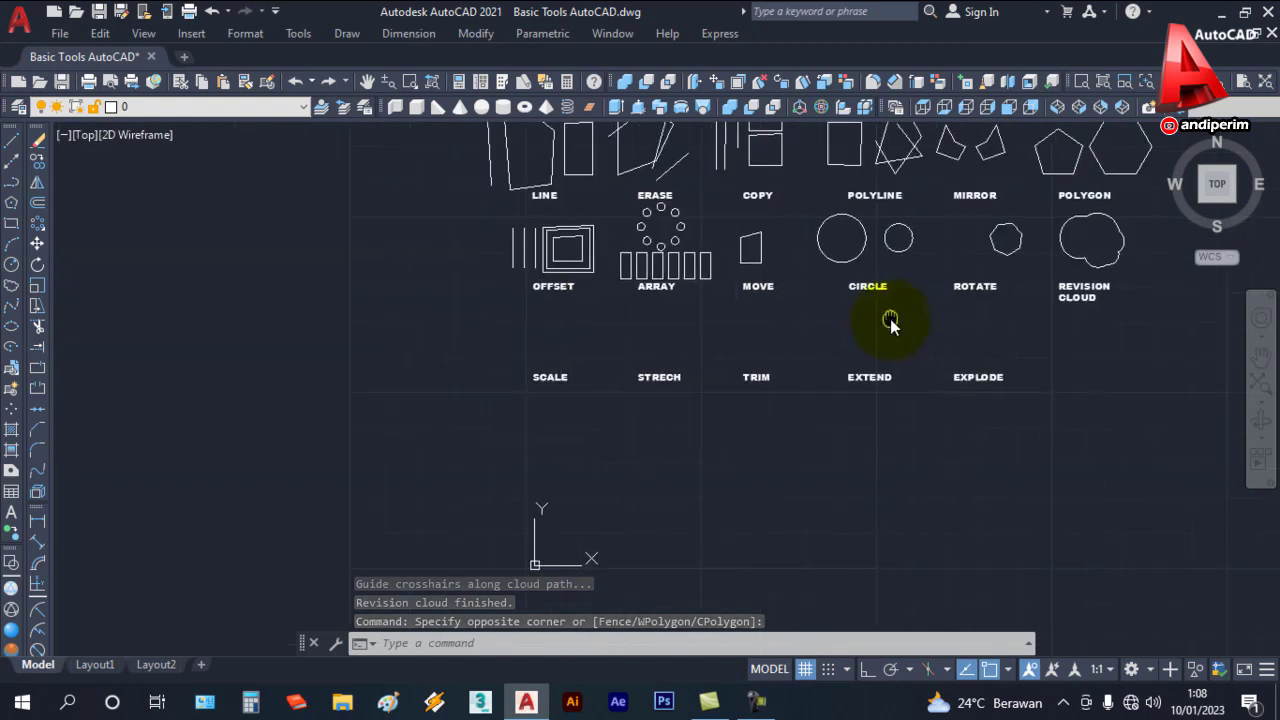
scroll(571, 371, "up", 4)
scroll(569, 368, "up", 2)
mouse_move(514, 280)
middle_mouse_down()
mouse_move(586, 520)
mouse_move(583, 461)
middle_mouse_up()
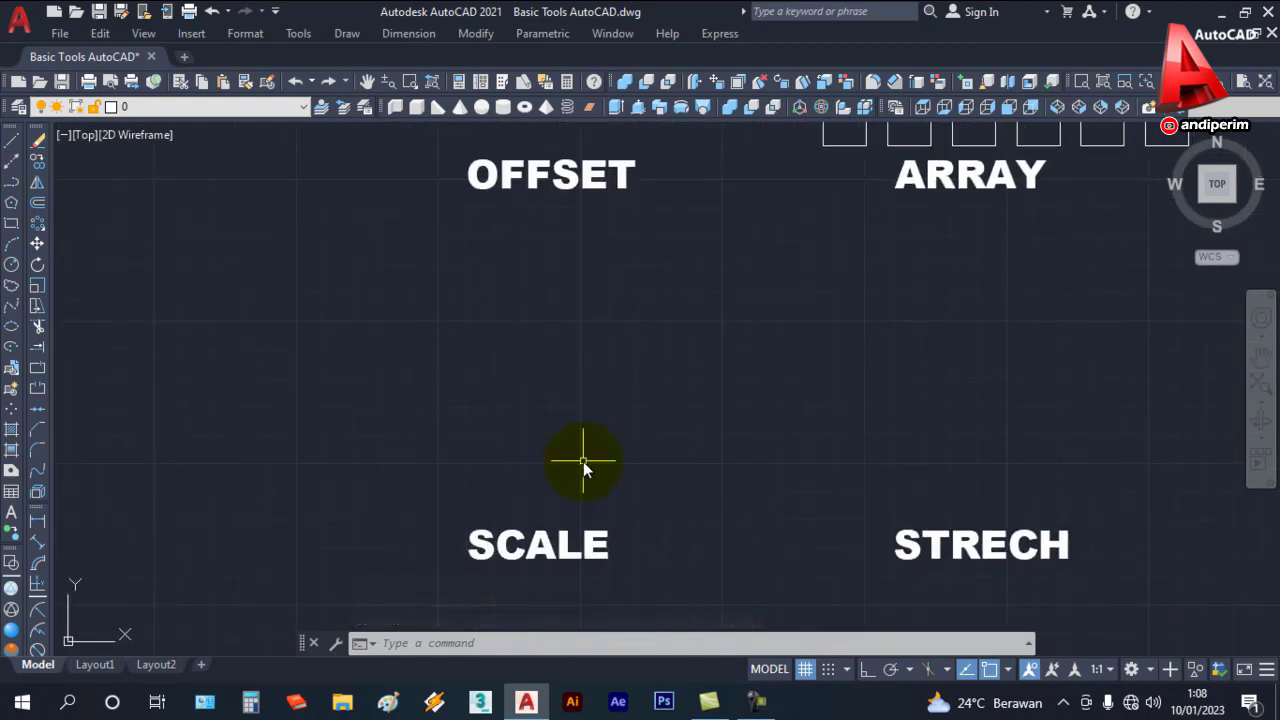
middle_click_drag(586, 403, 584, 419)
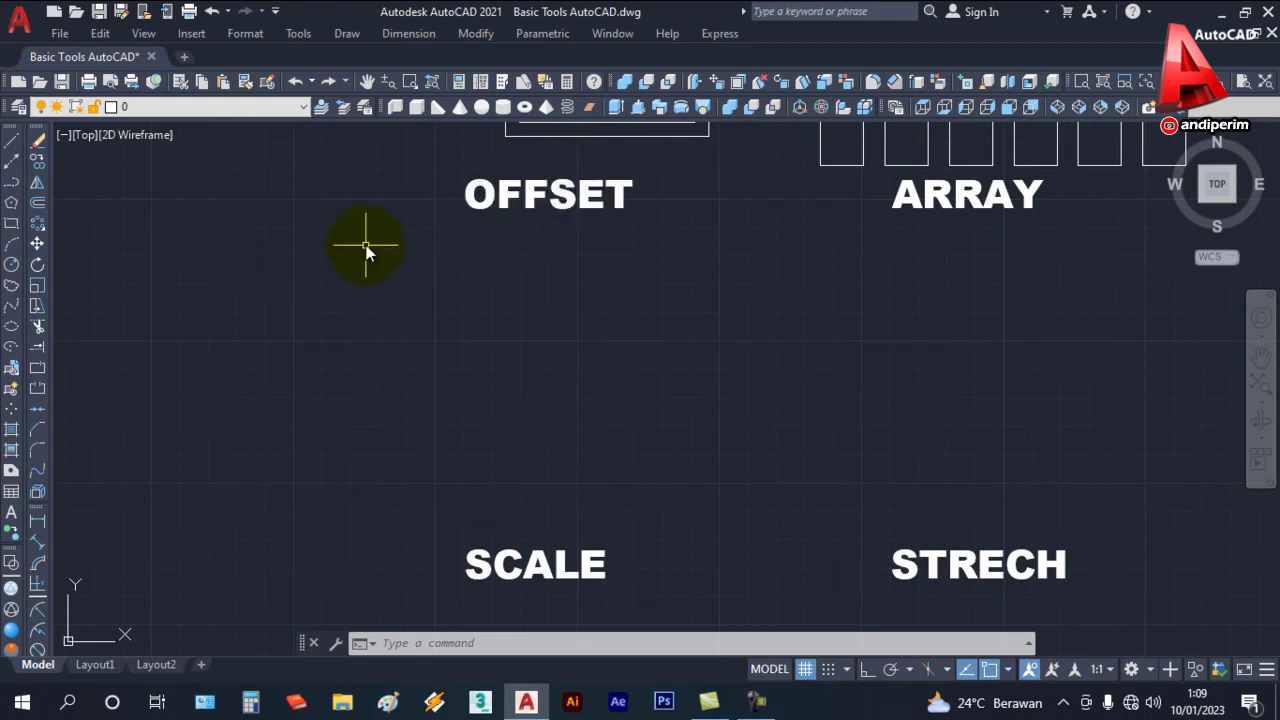
Step: Draw a square with the Rectangle tool inside the SCALE cell
left_click(11, 224)
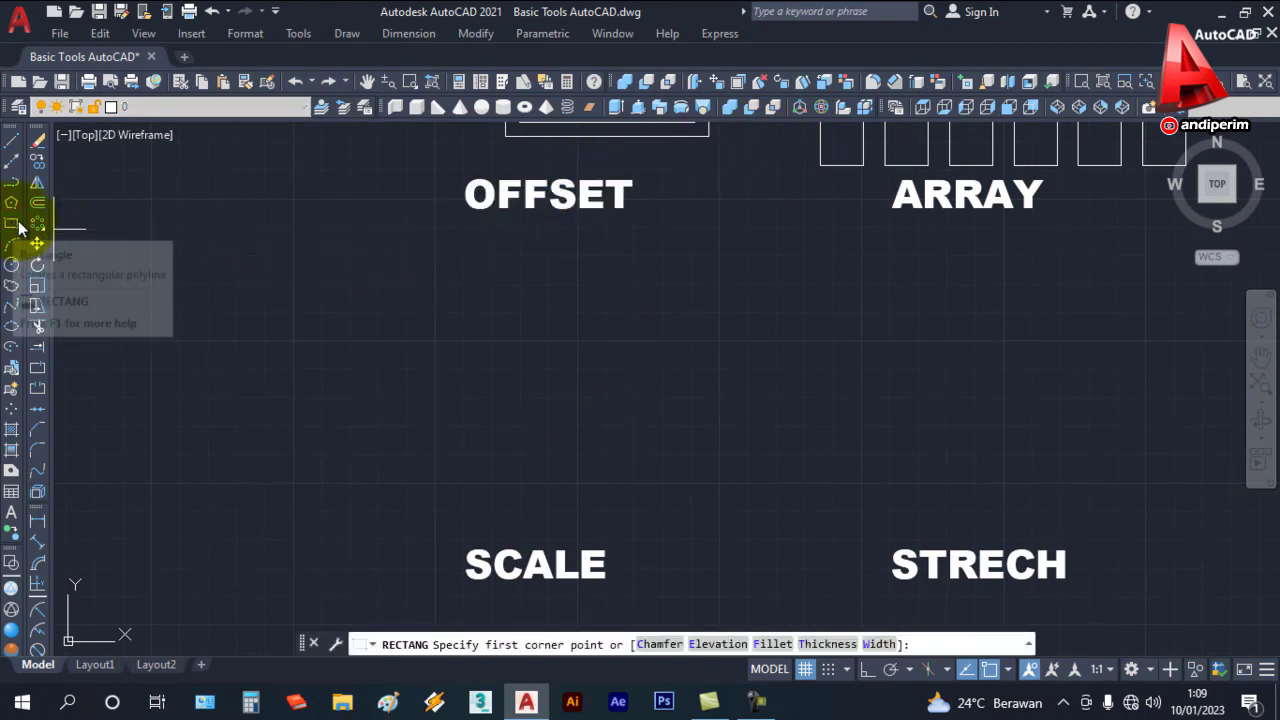
left_click(390, 403)
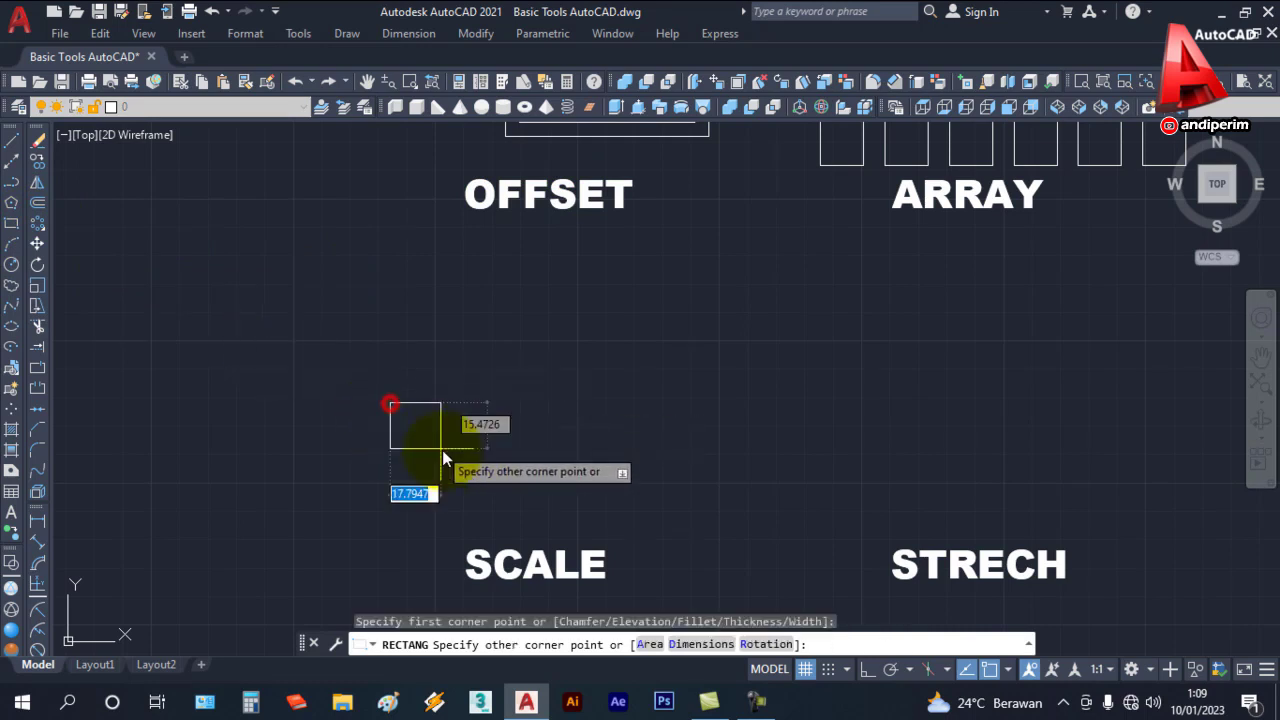
left_click(499, 498)
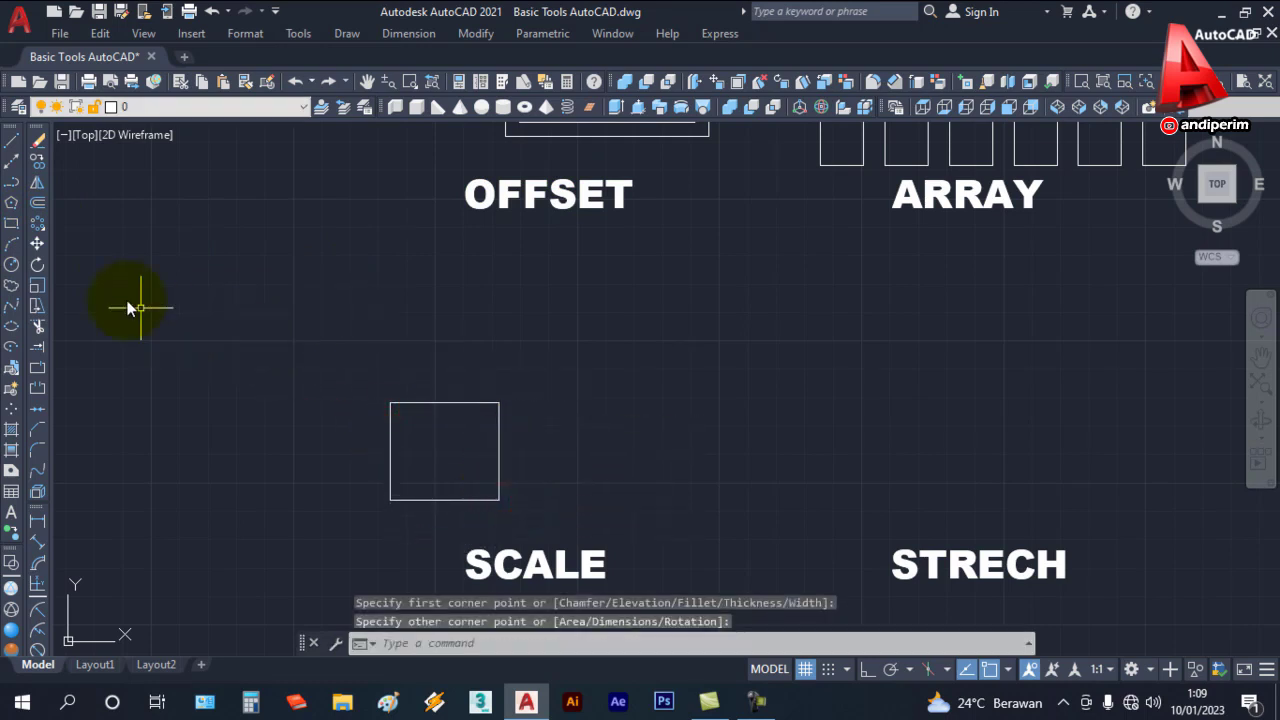
Step: Draw a circle centred on the midpoint of the square's right edge
left_click(12, 266)
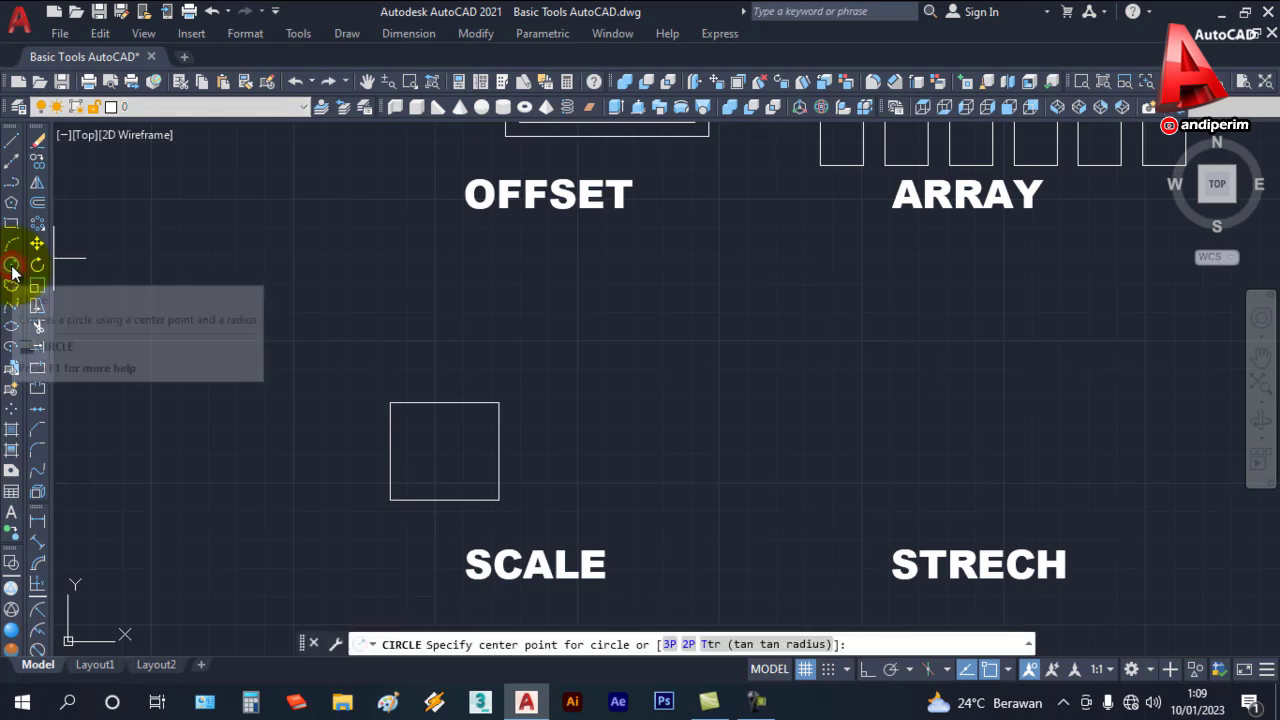
left_click(499, 451)
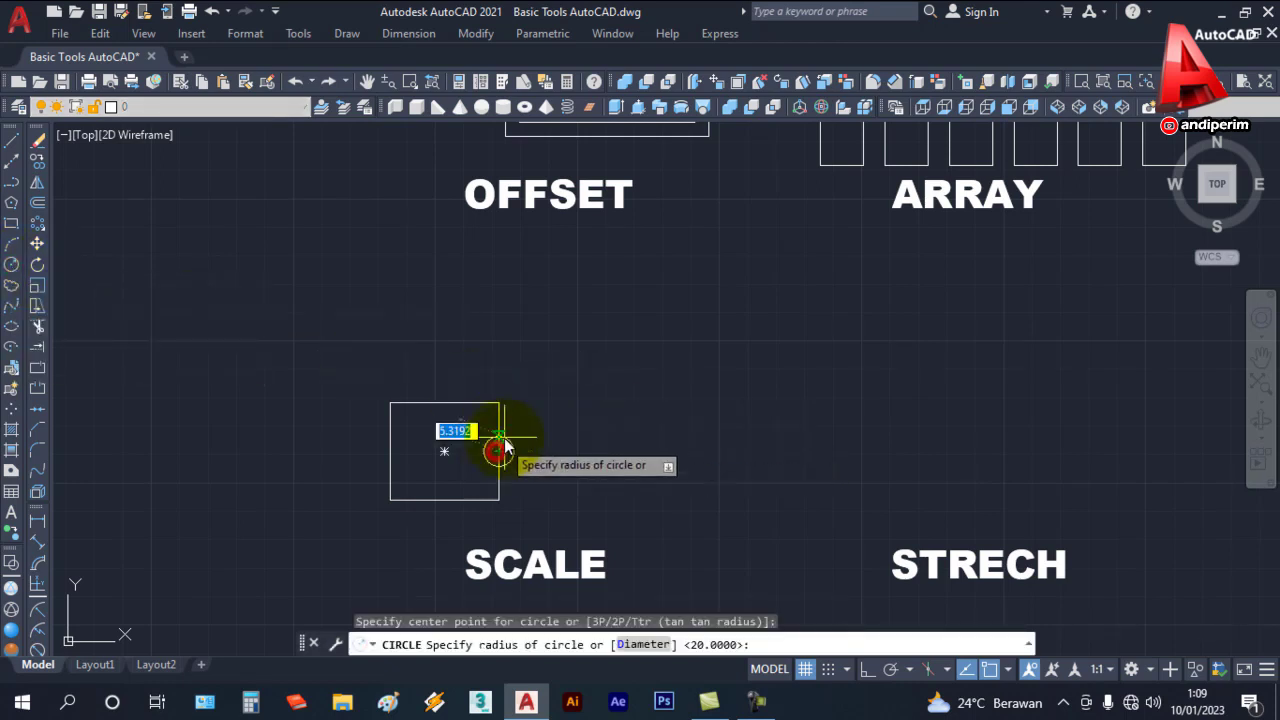
left_click(548, 397)
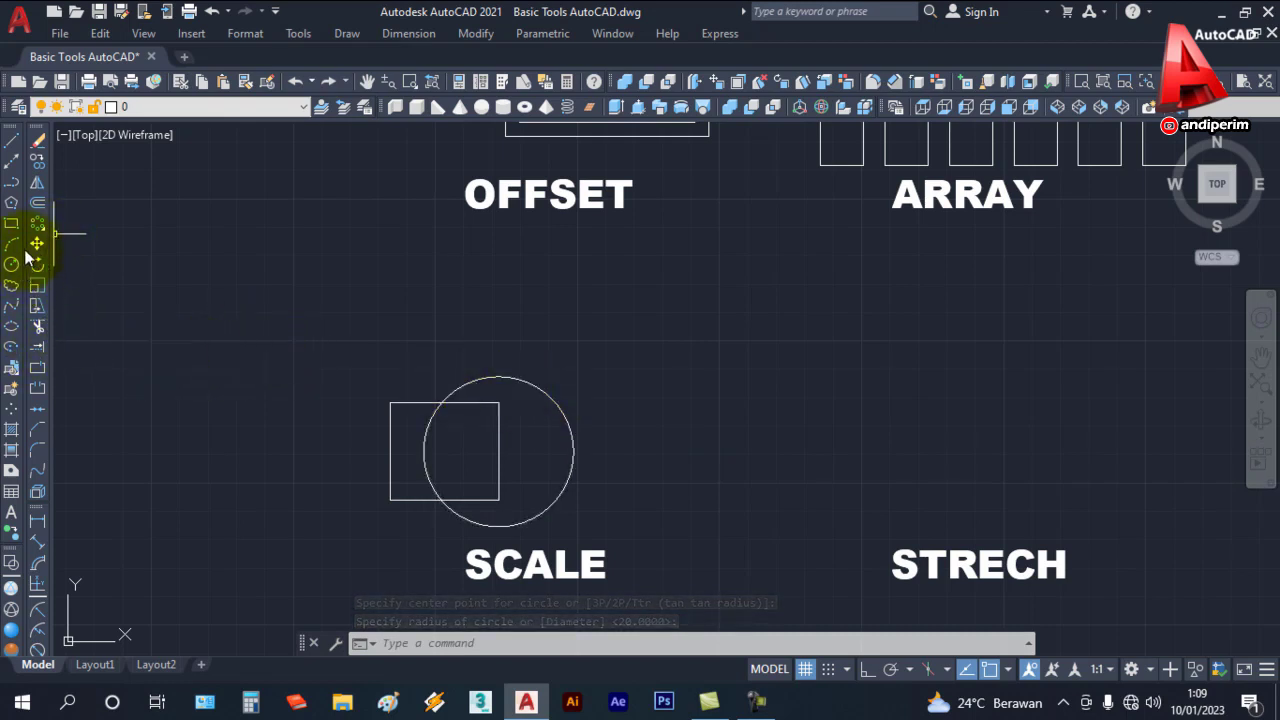
Step: Scale the square and circle up with a picked size factor
left_click(38, 288)
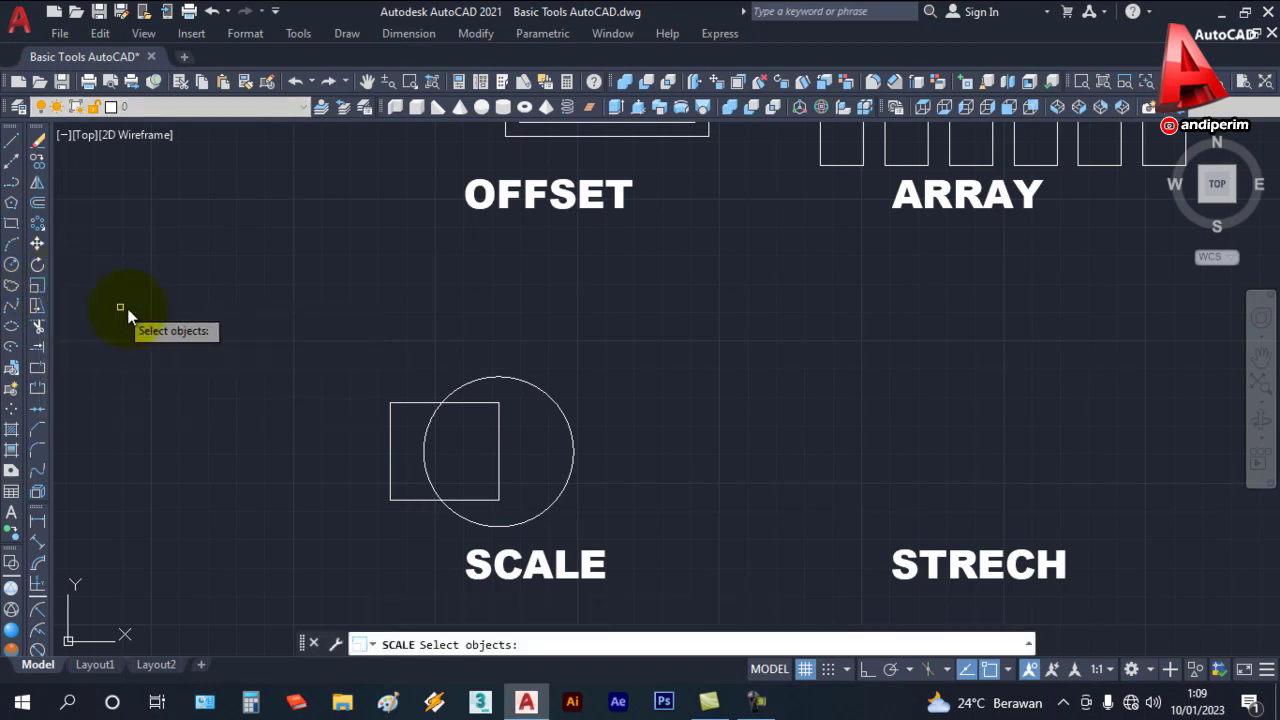
left_click(535, 500)
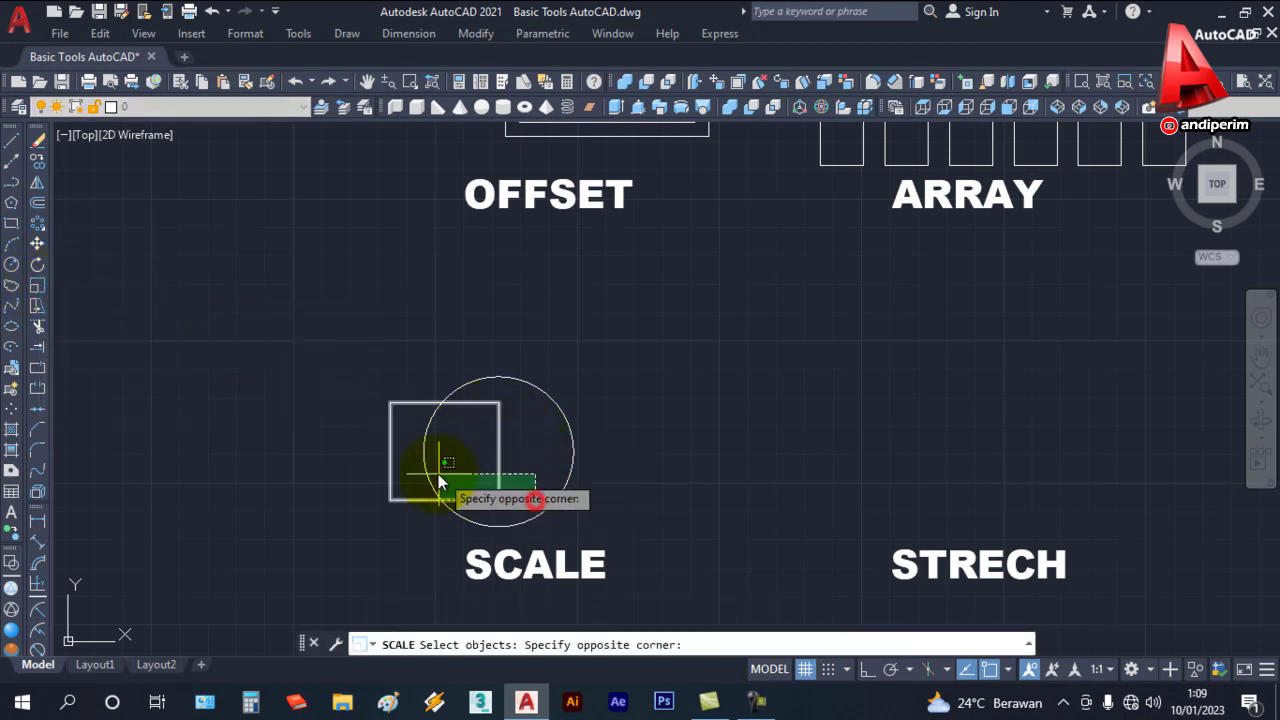
left_click(385, 411)
key("Return")
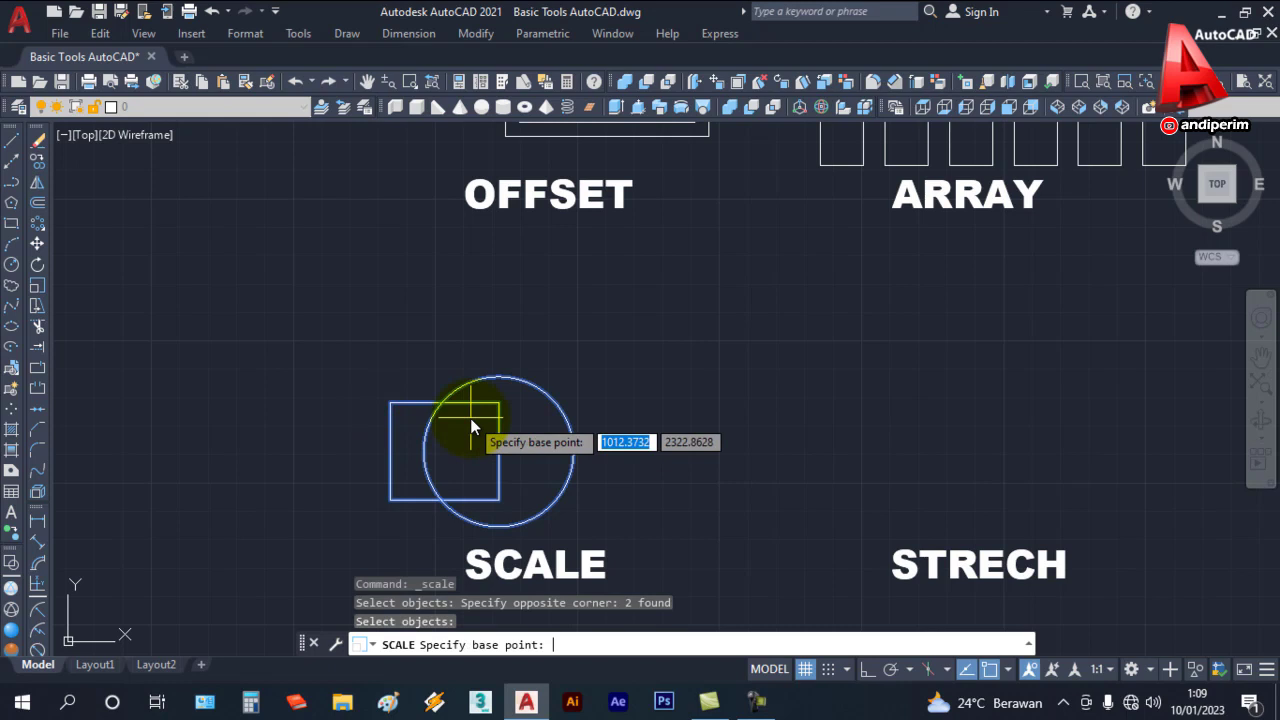
left_click(459, 463)
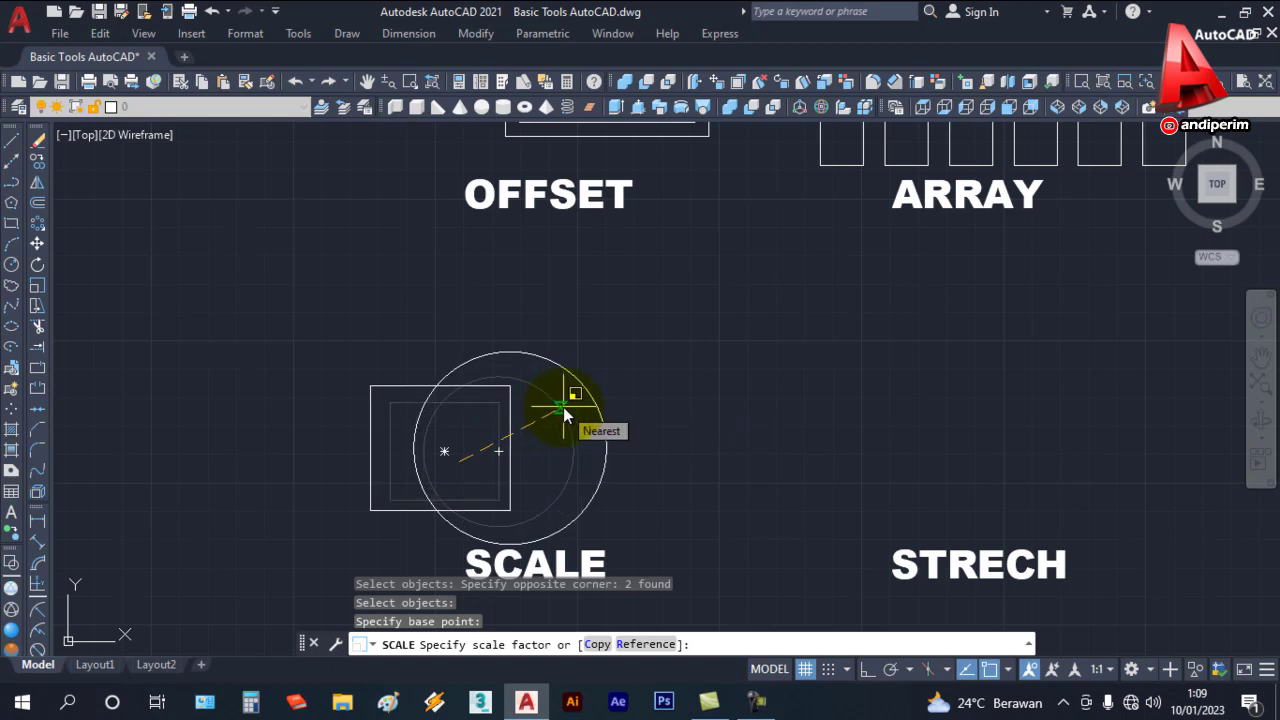
left_click(563, 406)
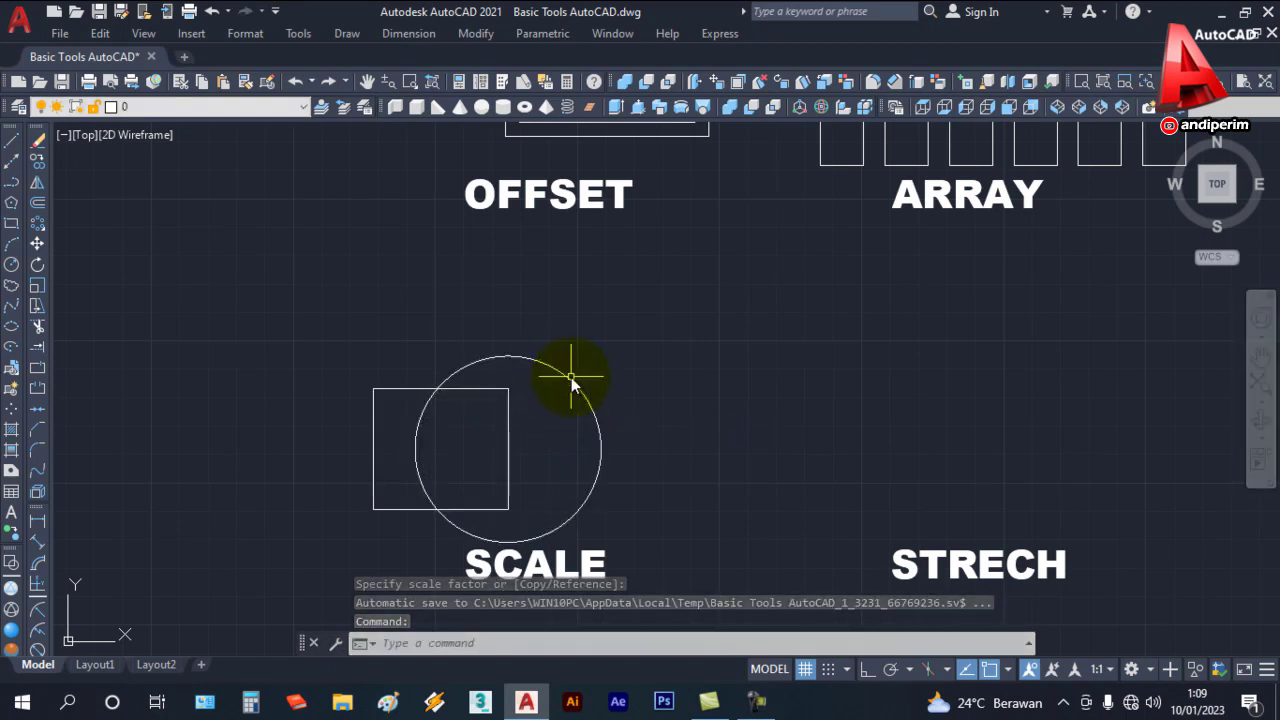
Step: Scale the square and circle again by a factor of 2
left_click(41, 287)
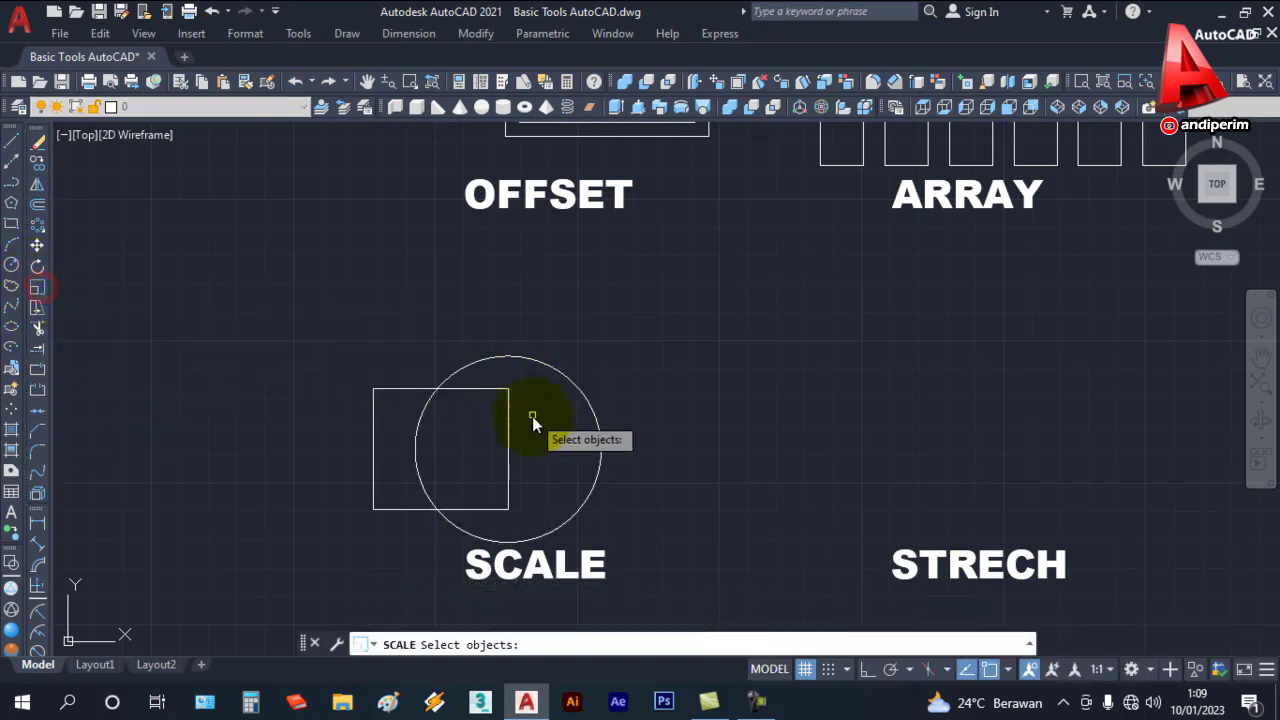
left_click(575, 467)
left_click(375, 378)
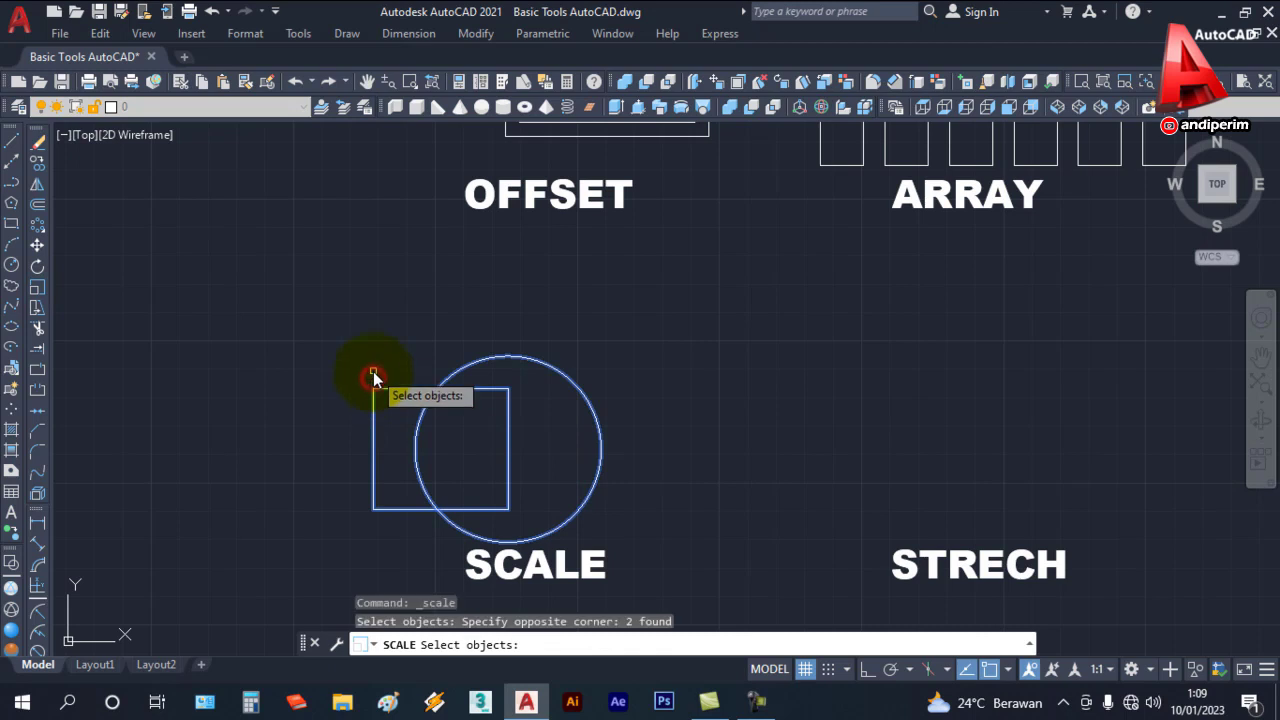
key("Return")
left_click(435, 459)
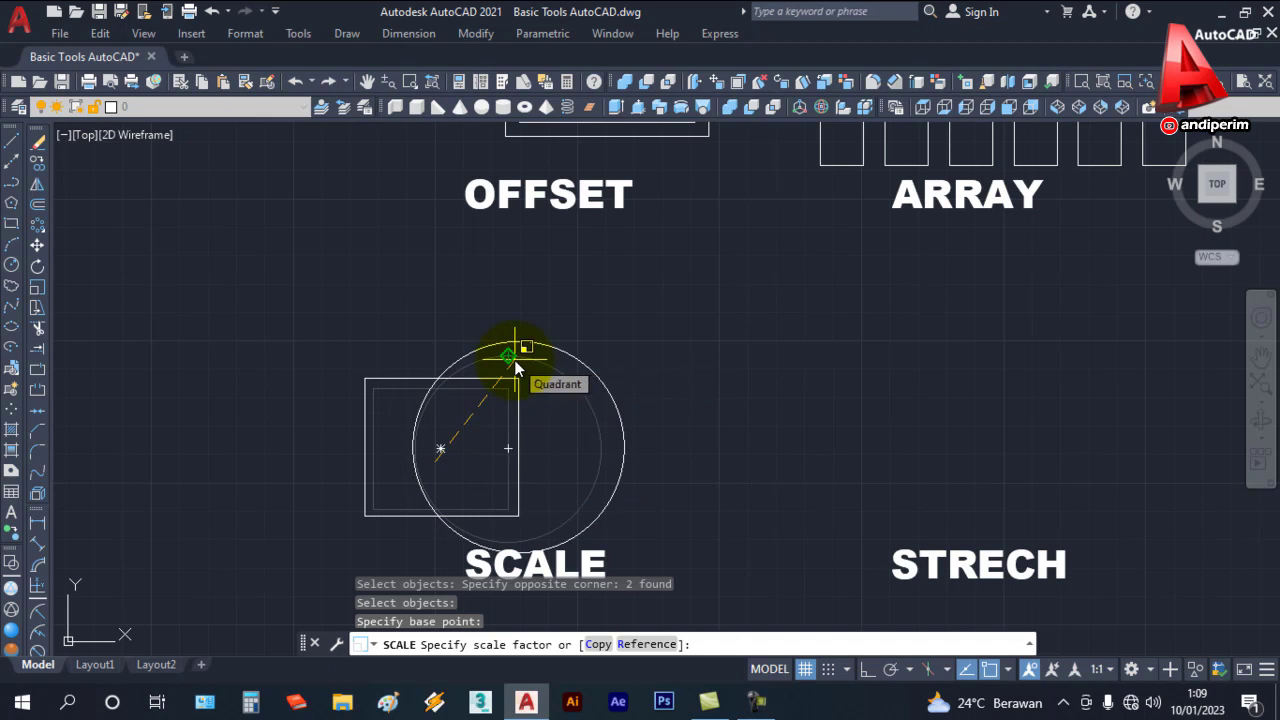
type("2")
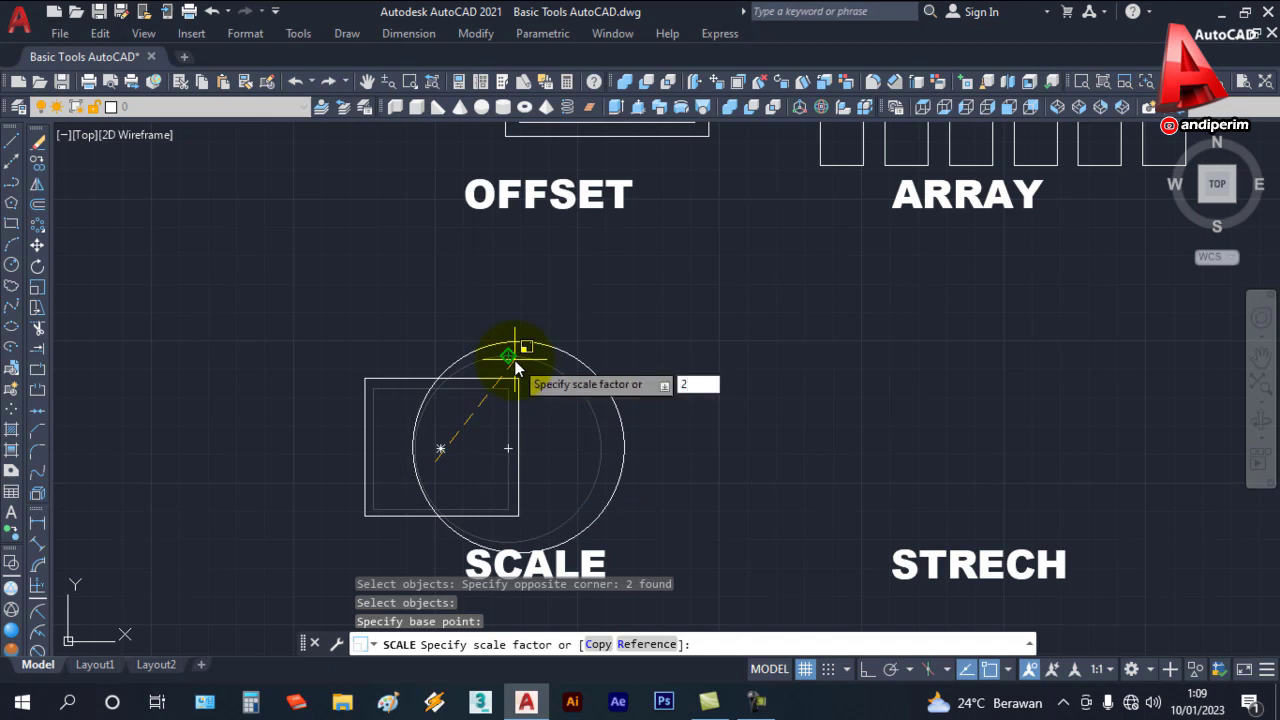
key("Return")
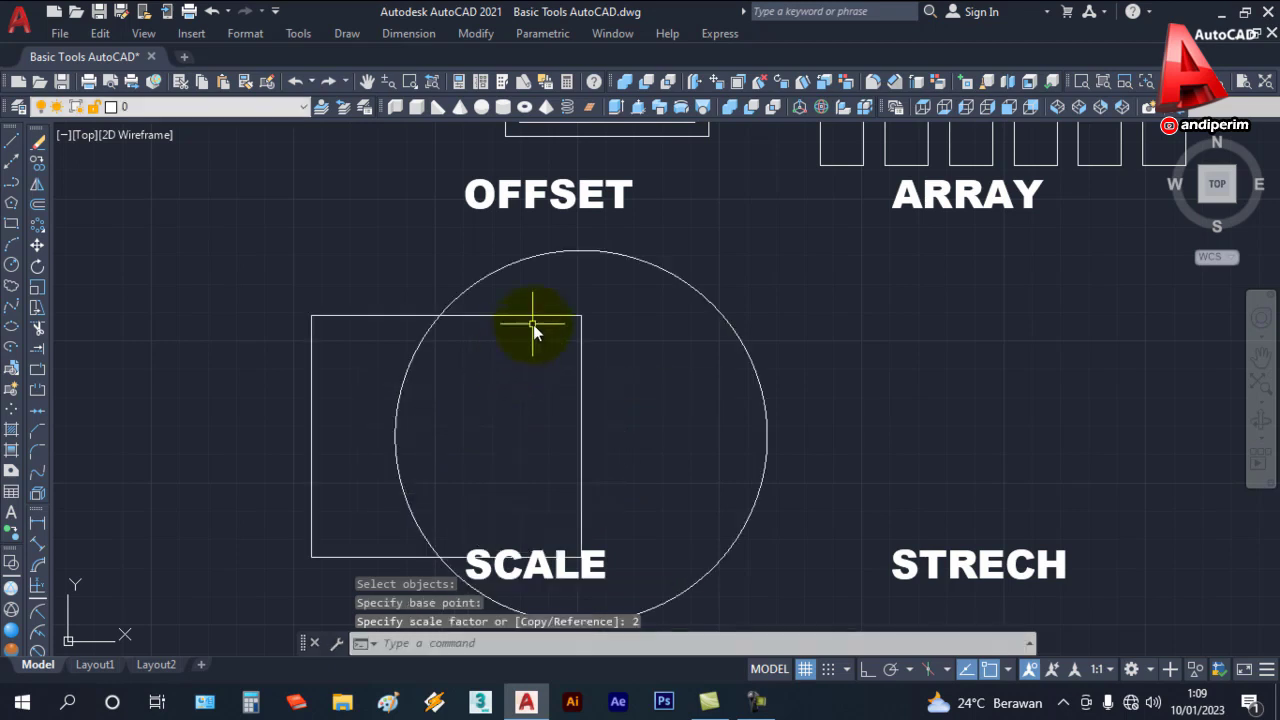
Step: Draw a rectangle from four connected line segments above the STRECH label
scroll(551, 321, "down", 1)
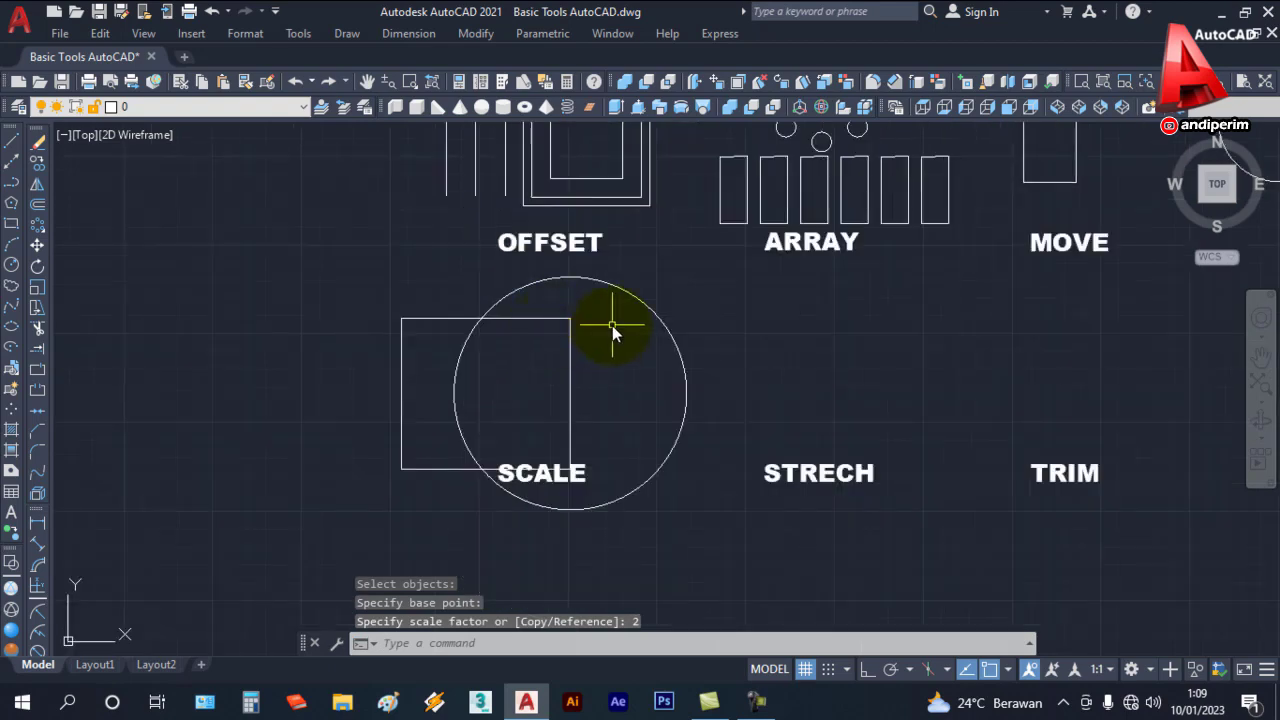
middle_click_drag(612, 327, 522, 359)
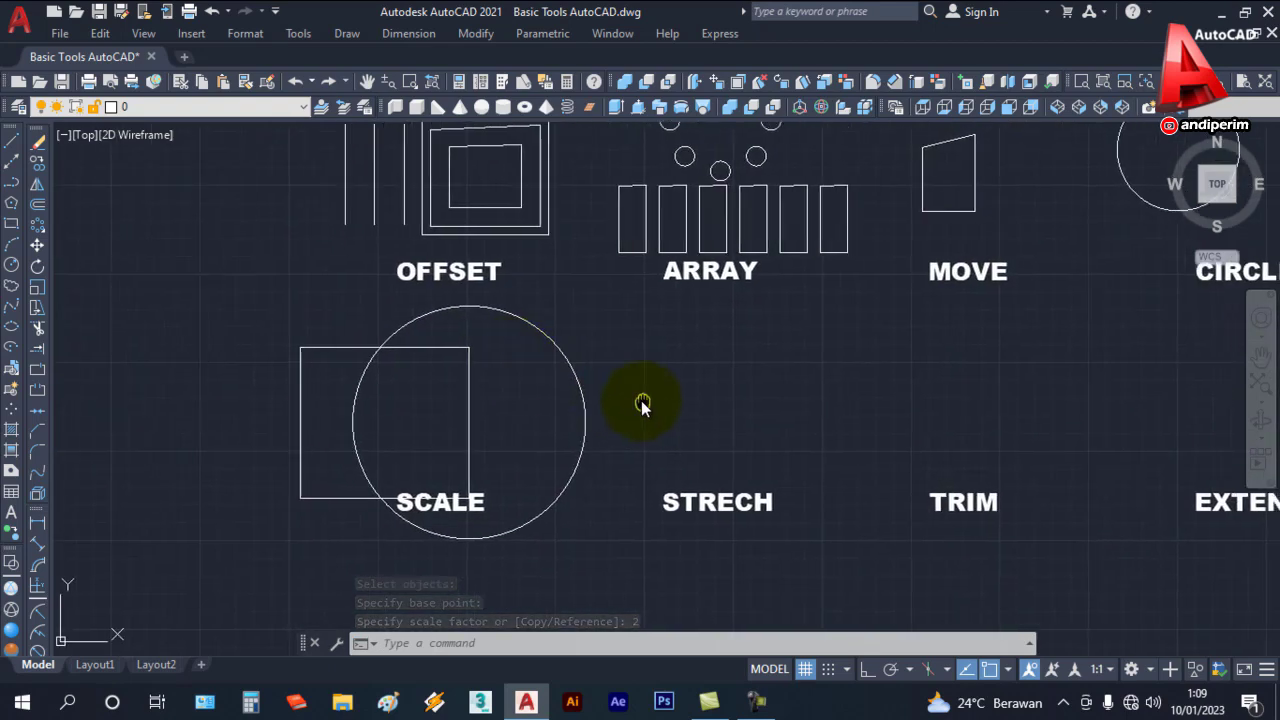
mouse_move(680, 408)
middle_mouse_down()
mouse_move(594, 420)
mouse_move(599, 394)
mouse_move(543, 393)
mouse_move(522, 367)
middle_mouse_up()
scroll(649, 420, "up", 4)
scroll(627, 392, "down", 2)
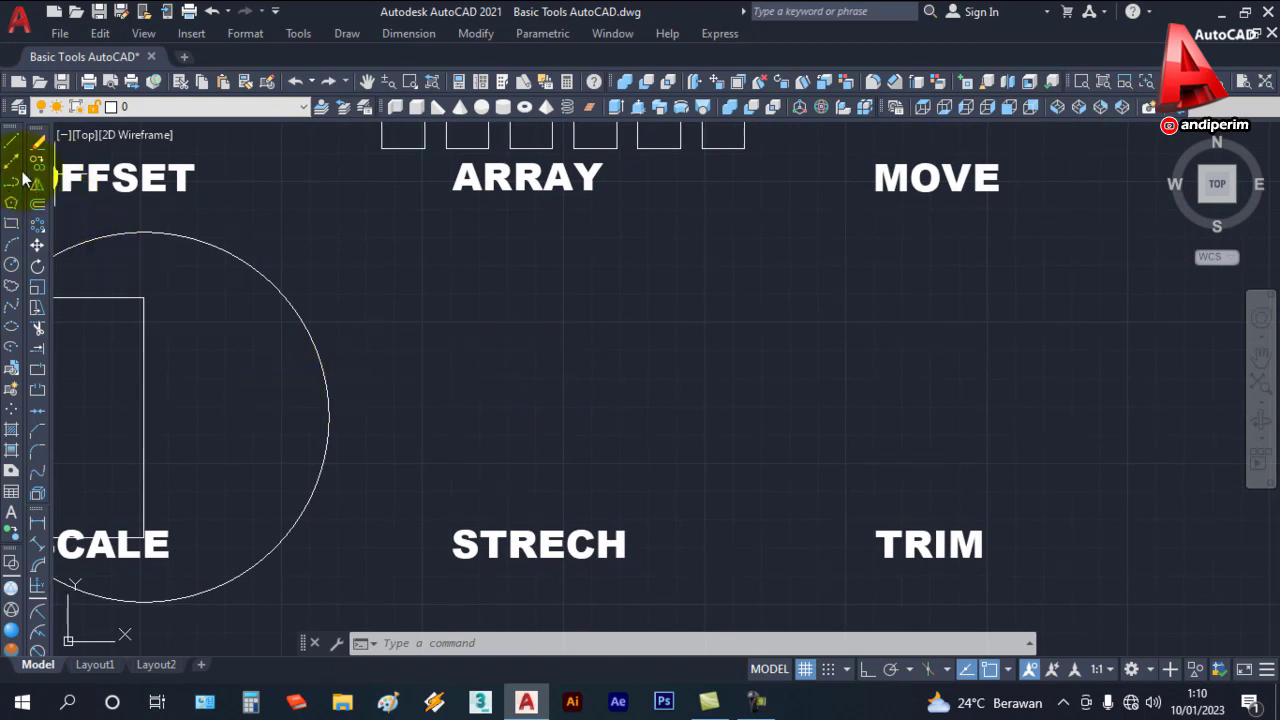
left_click(11, 144)
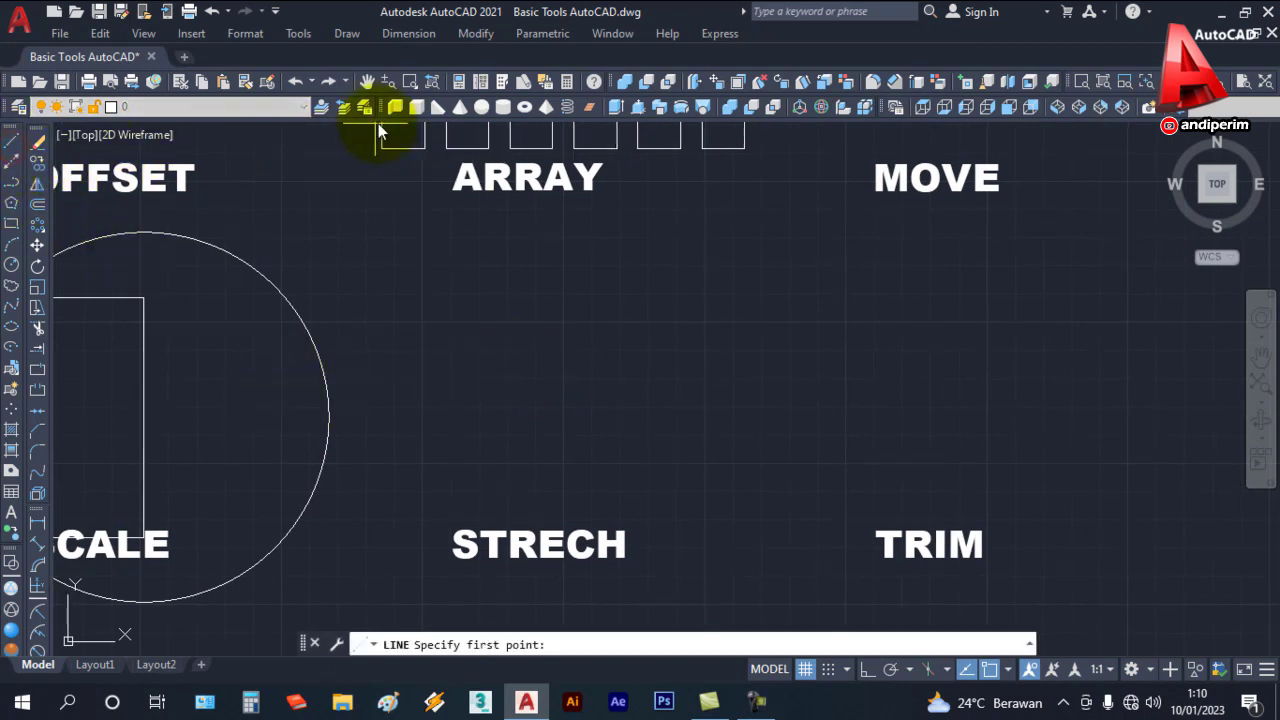
left_click(424, 289)
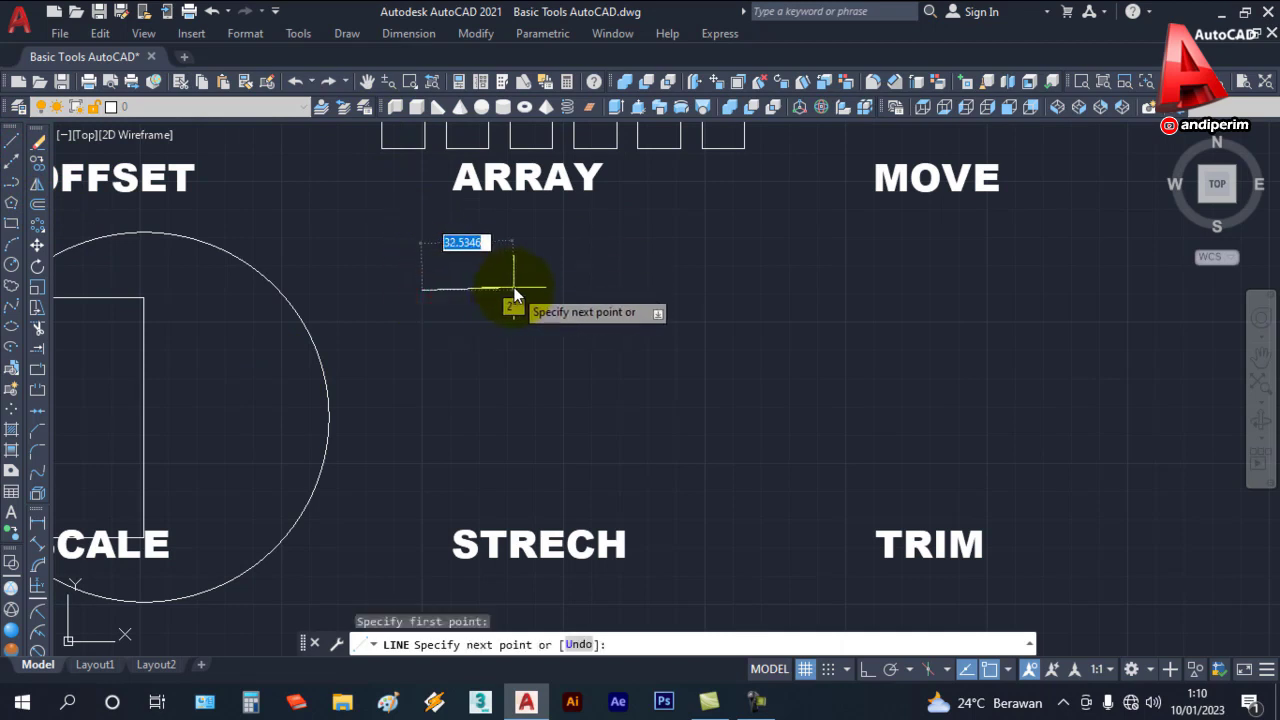
left_click(539, 290)
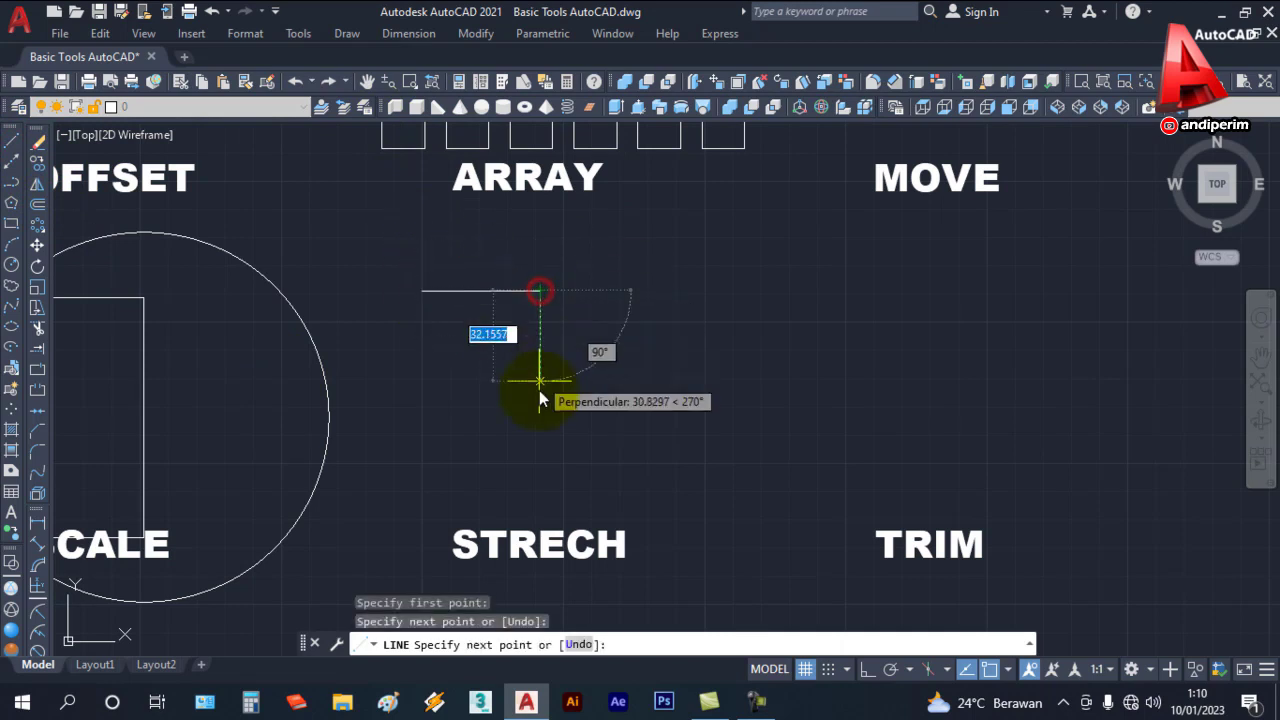
left_click(542, 392)
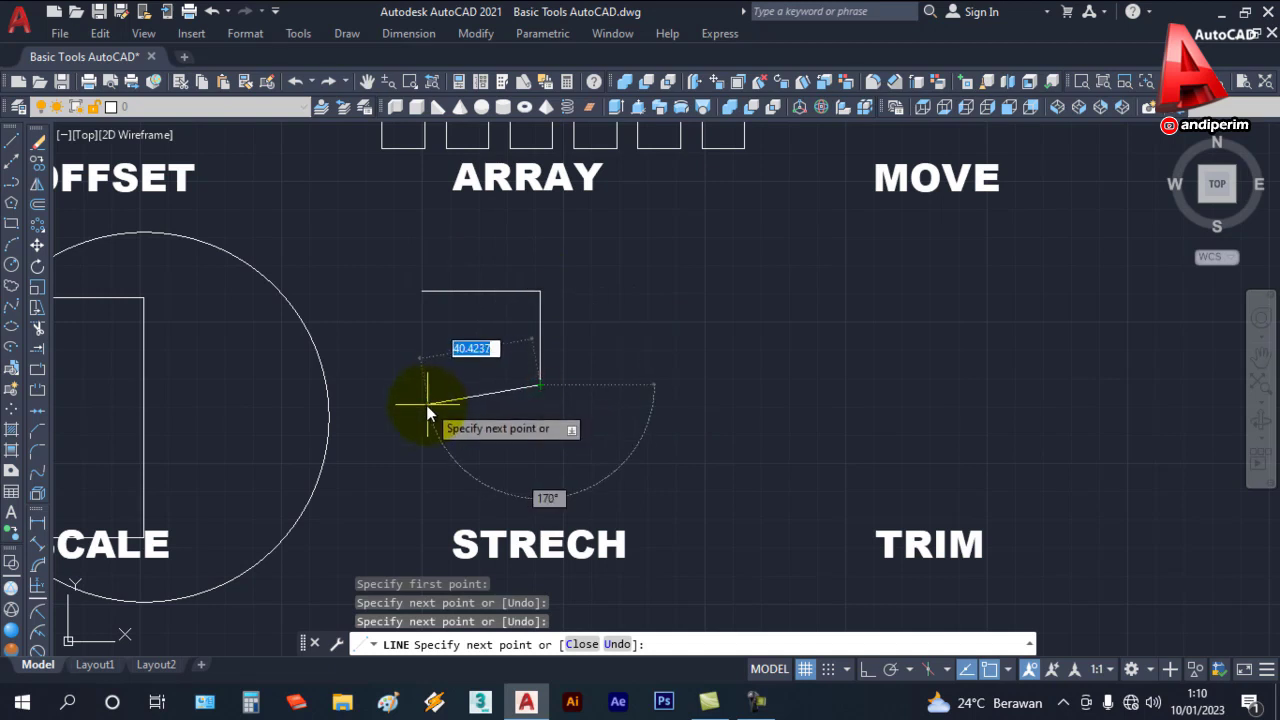
left_click(381, 383)
left_click(388, 295)
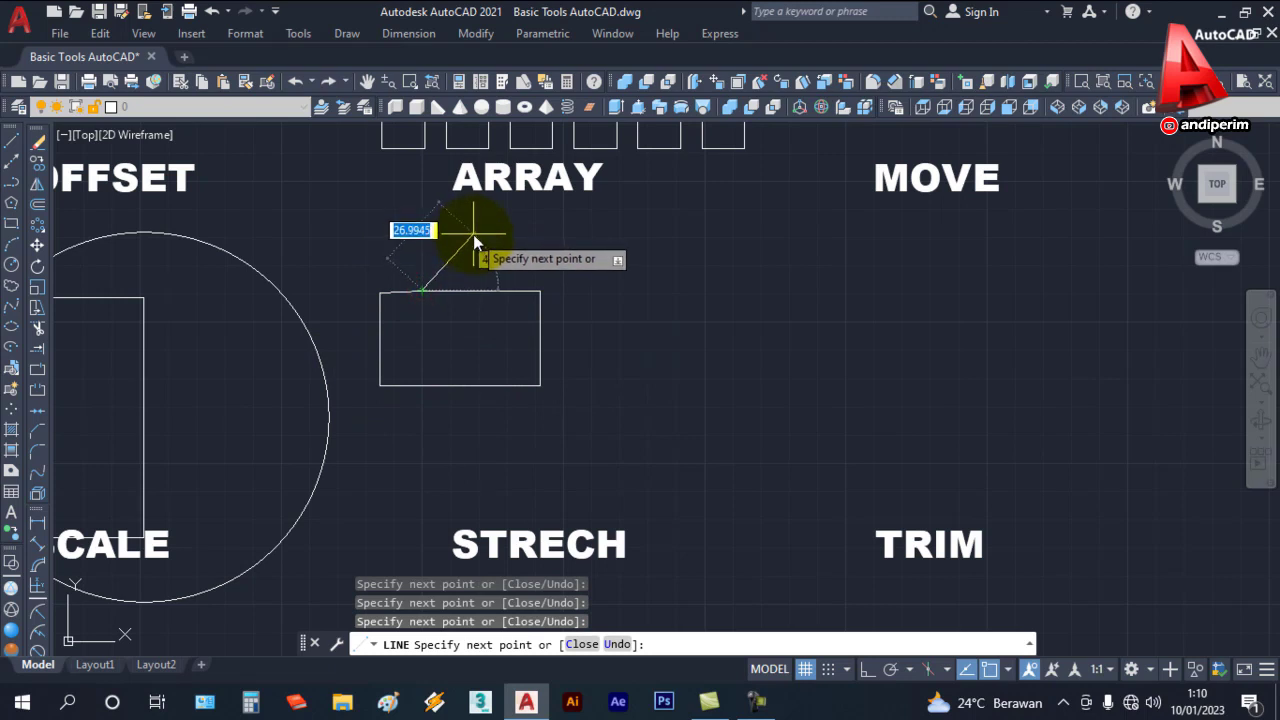
key("Escape")
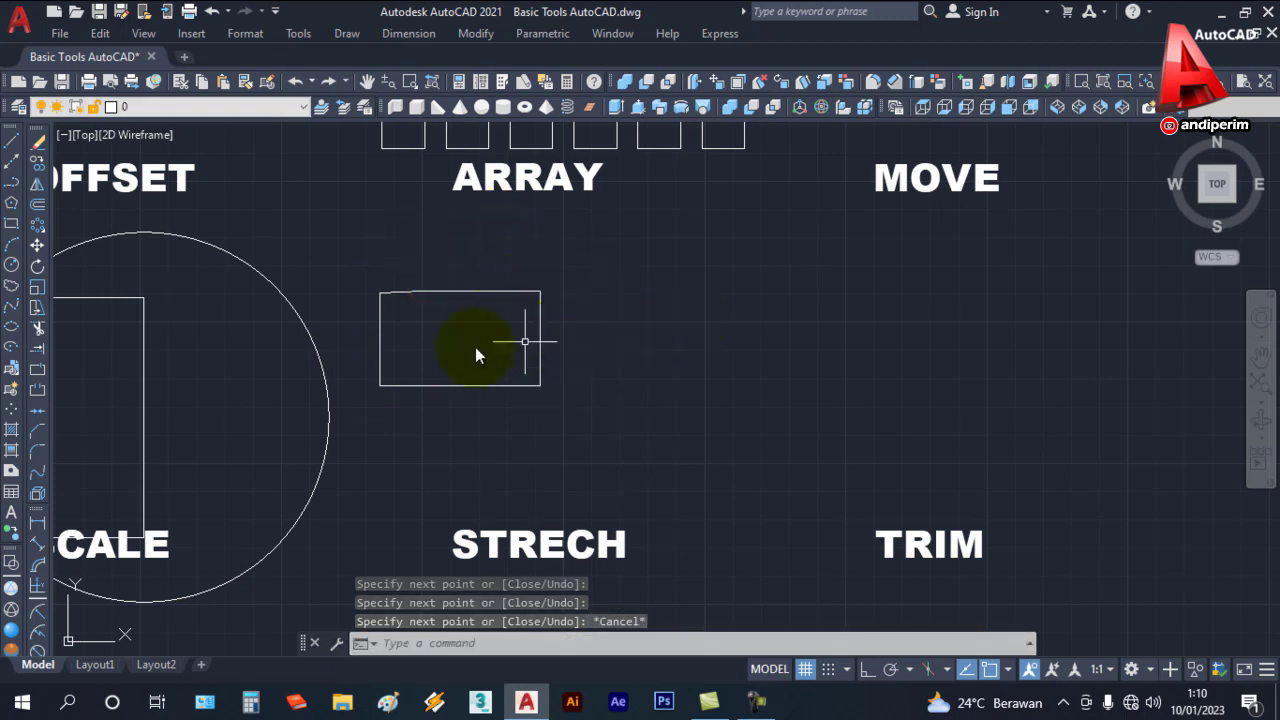
Step: Stretch the rectangle's right side horizontally to make it wider, with Ortho on
left_click(43, 312)
left_click(565, 410)
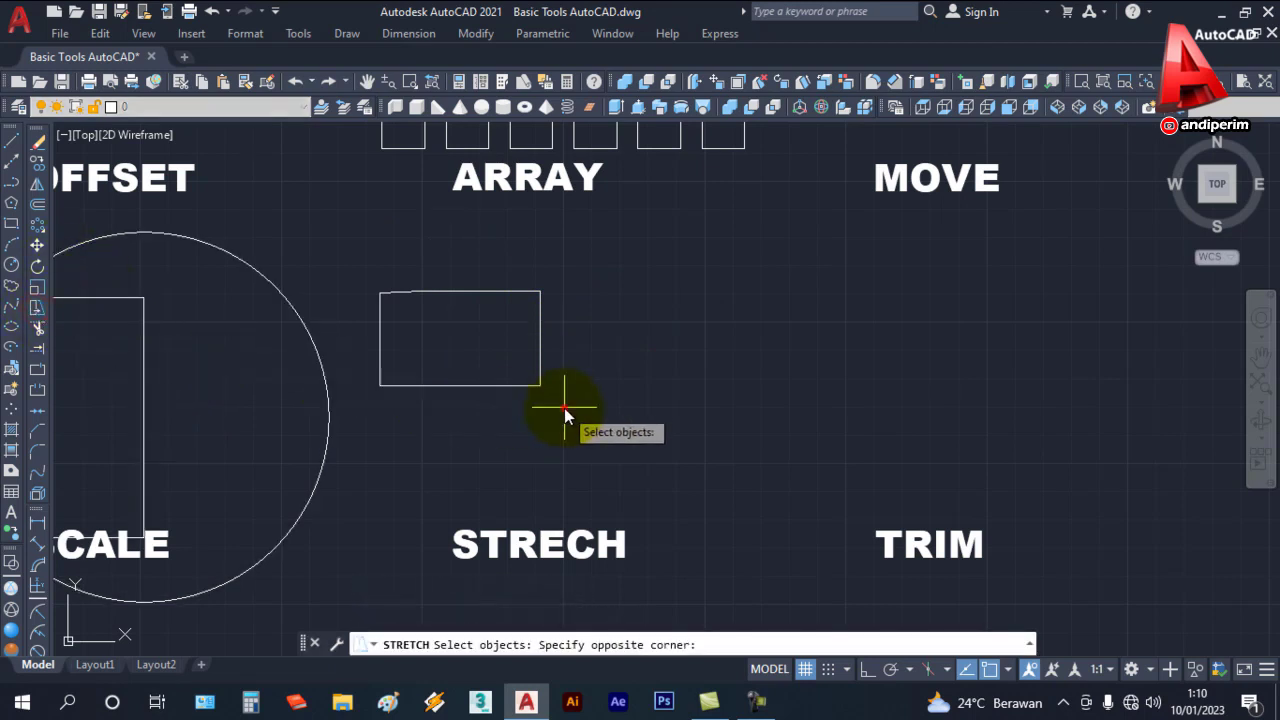
left_click(526, 267)
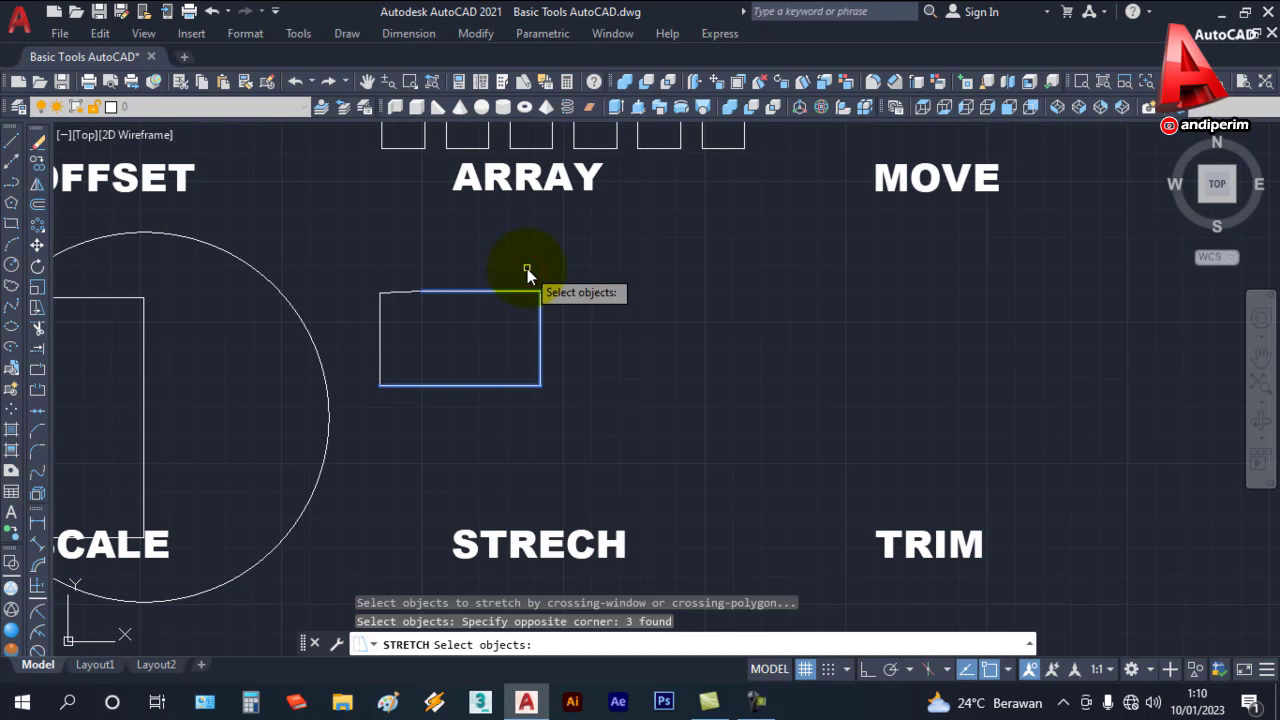
key("Return")
left_click(563, 243)
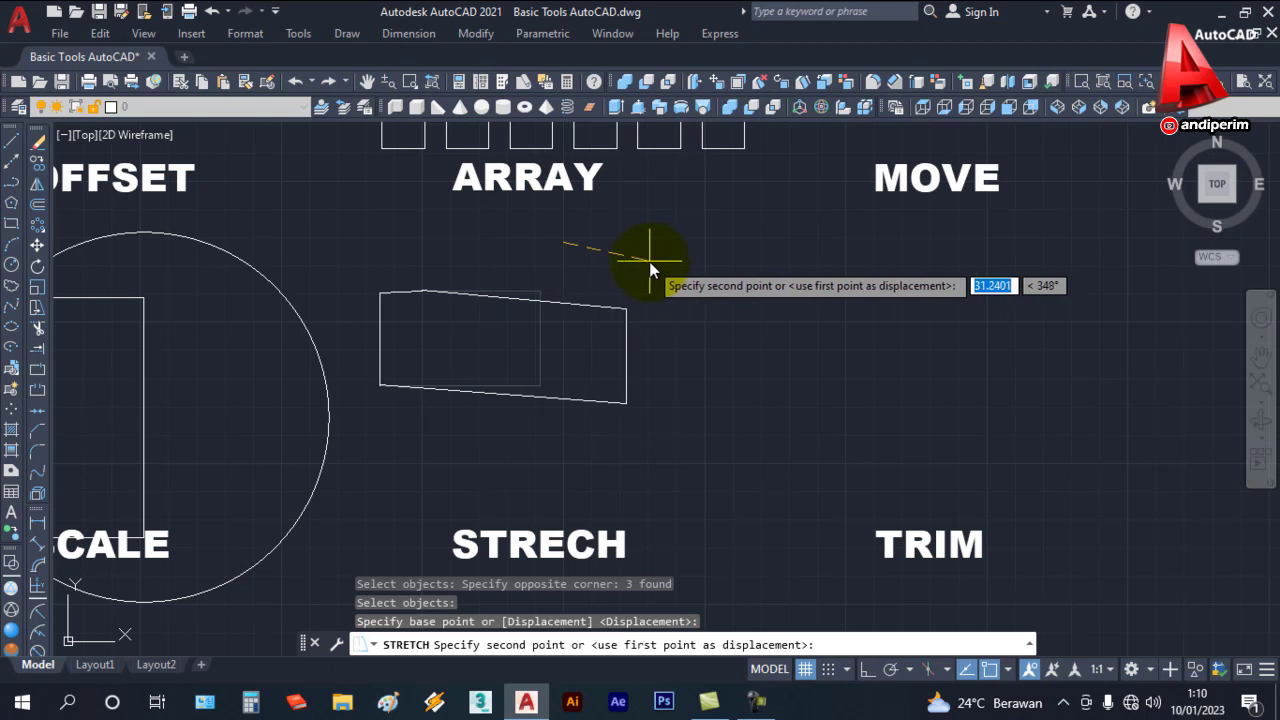
key("F8")
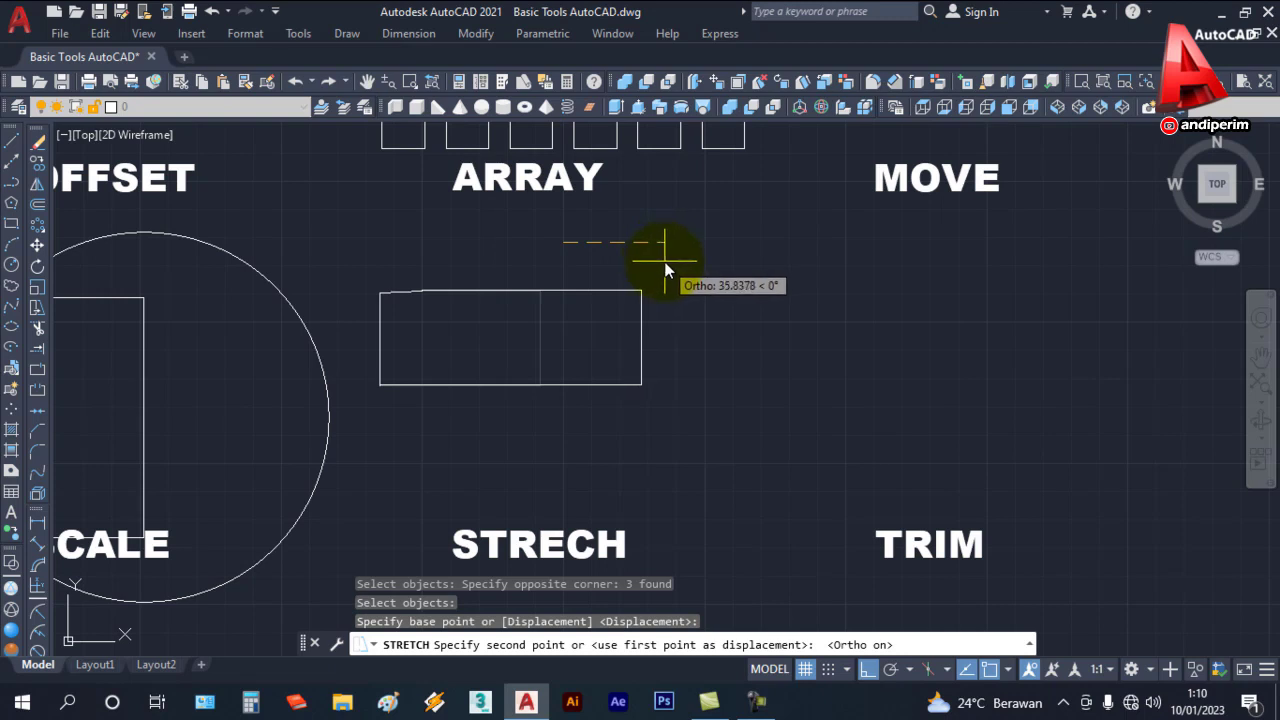
left_click(666, 265)
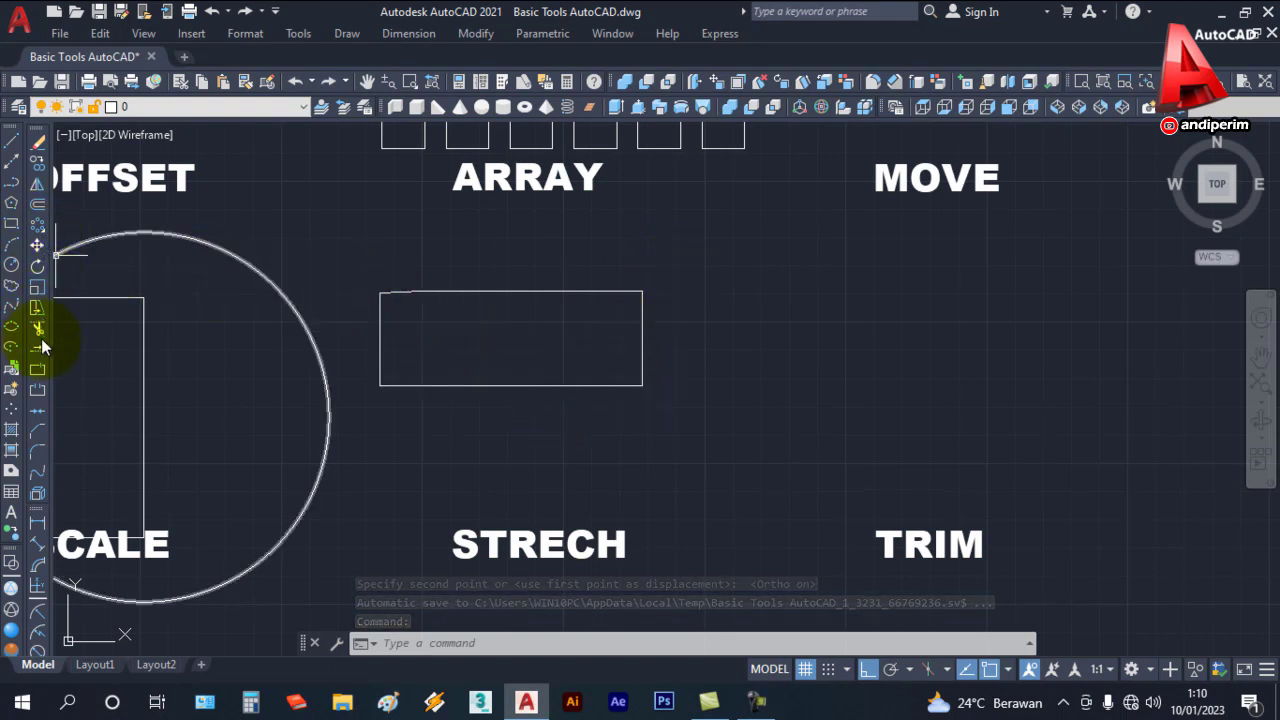
Step: Stretch the rectangle's bottom edge downward to make it taller
left_click(37, 308)
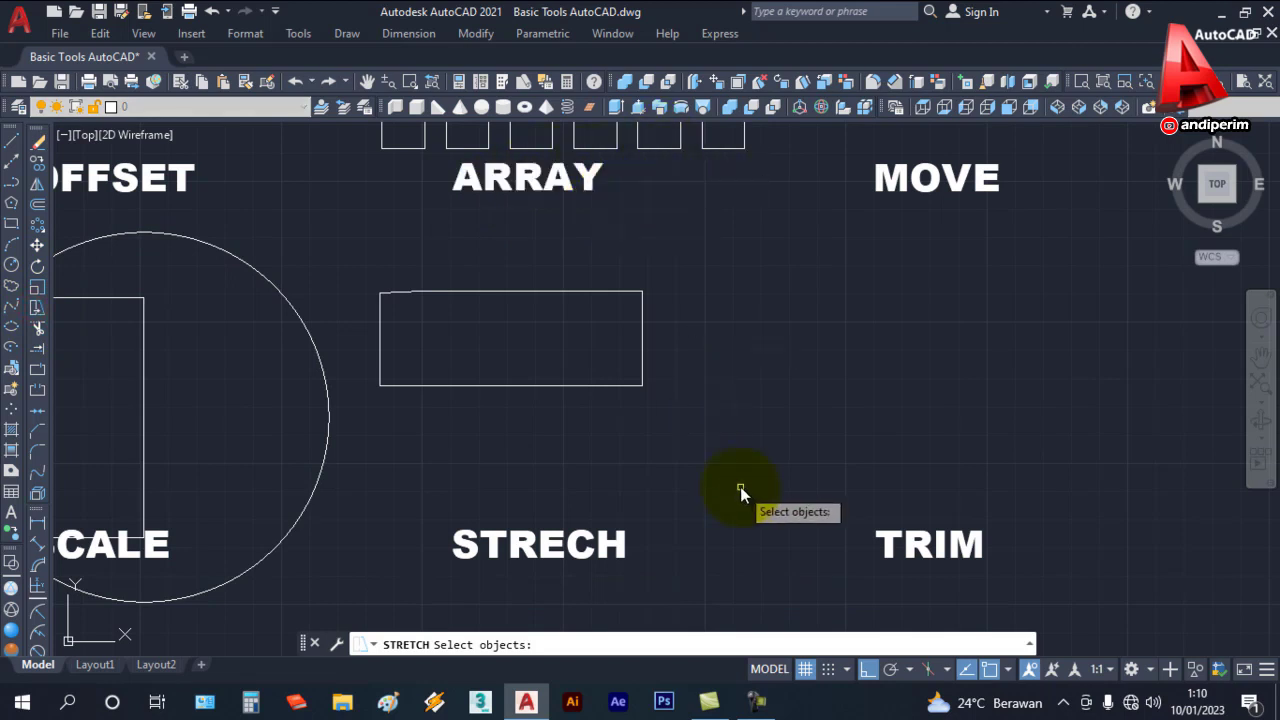
left_click(659, 413)
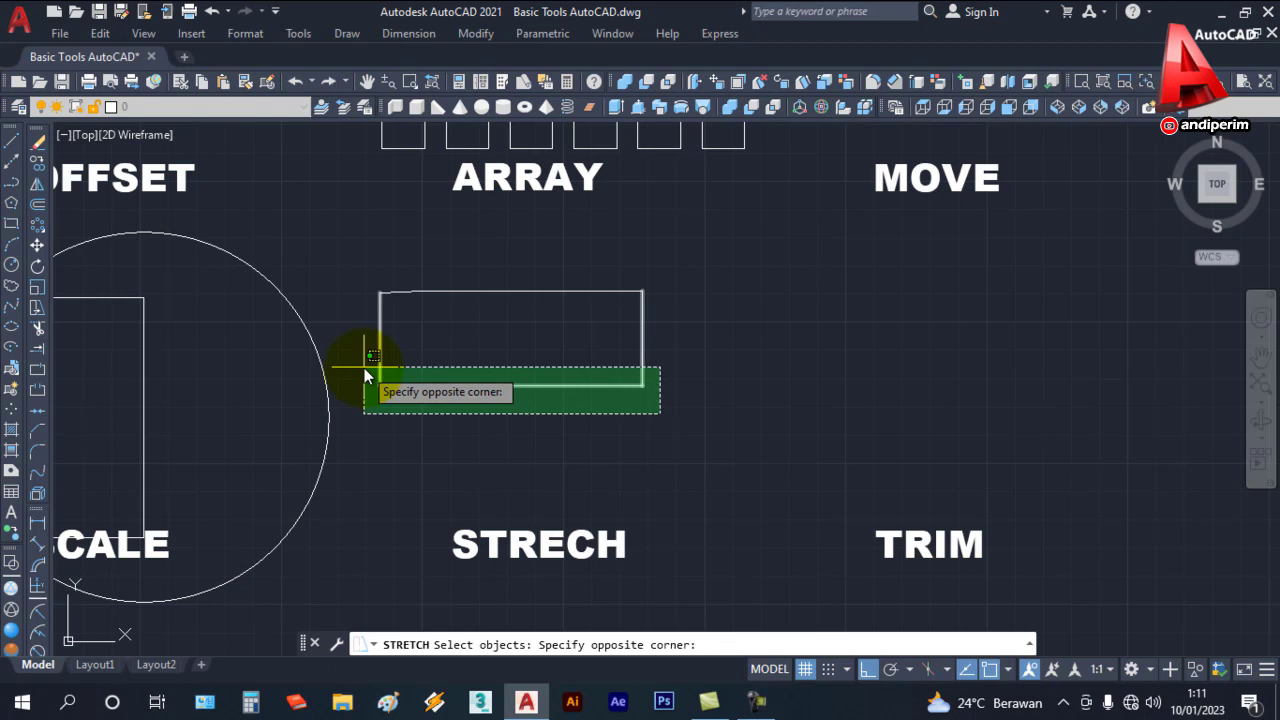
left_click(364, 368)
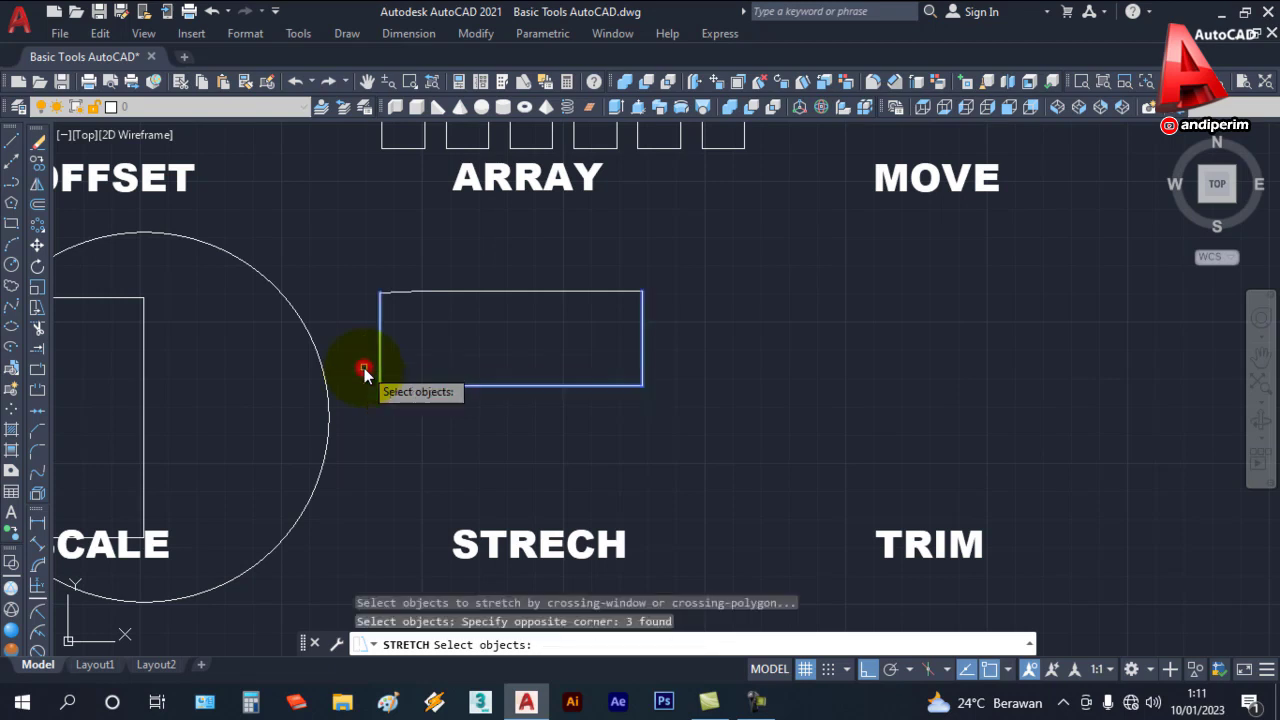
key("Return")
left_click(677, 361)
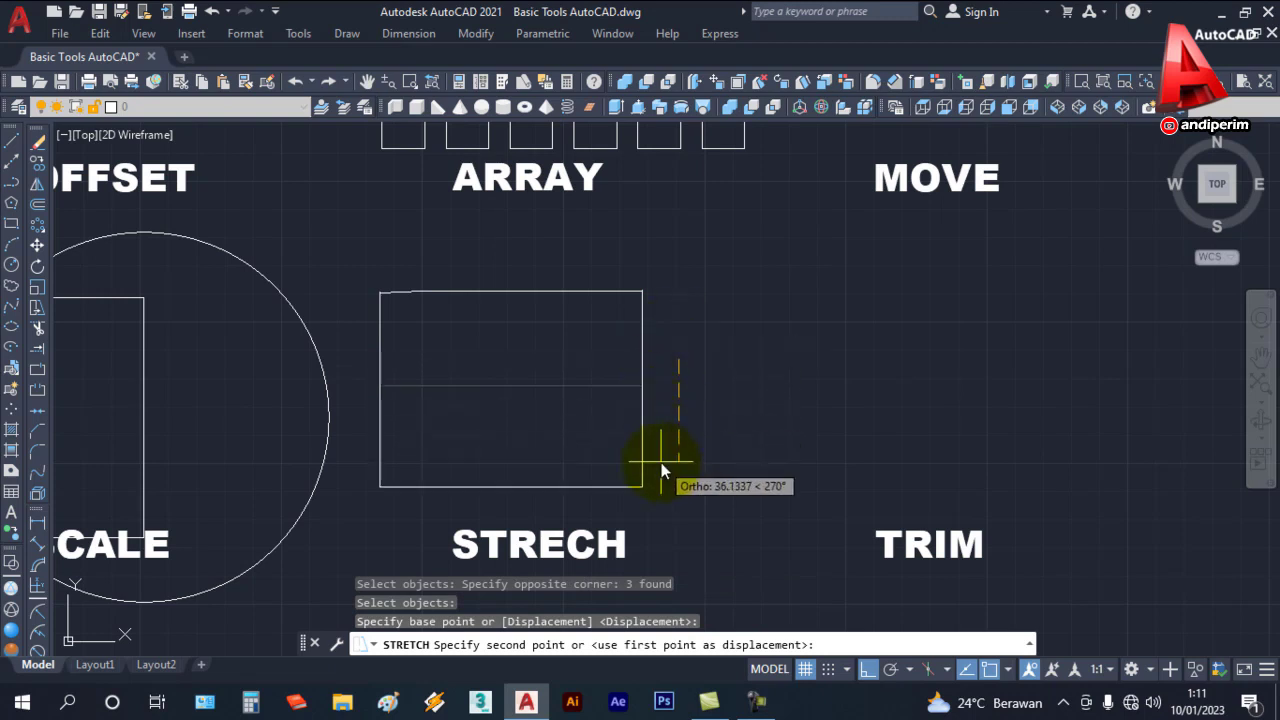
left_click(661, 463)
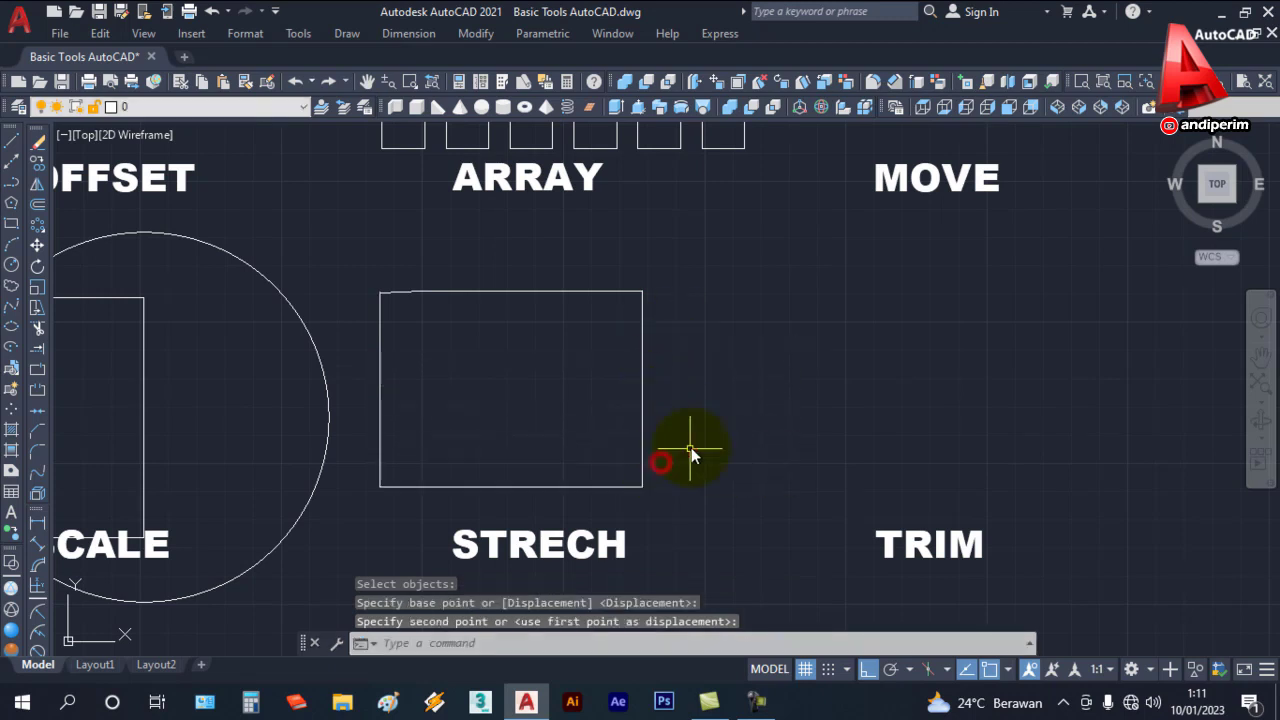
scroll(694, 445, "down", 2)
mouse_move(914, 414)
middle_mouse_down()
mouse_move(723, 371)
mouse_move(580, 366)
middle_mouse_up()
scroll(723, 371, "up", 2)
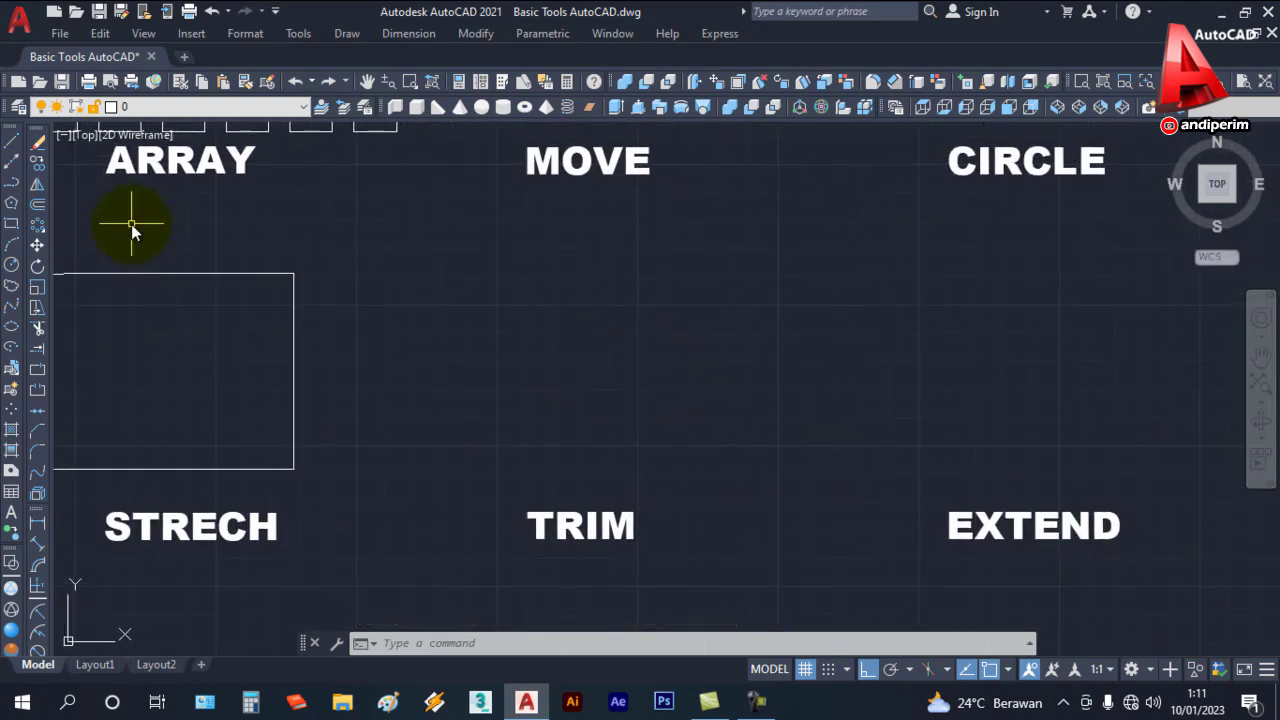
left_click(11, 264)
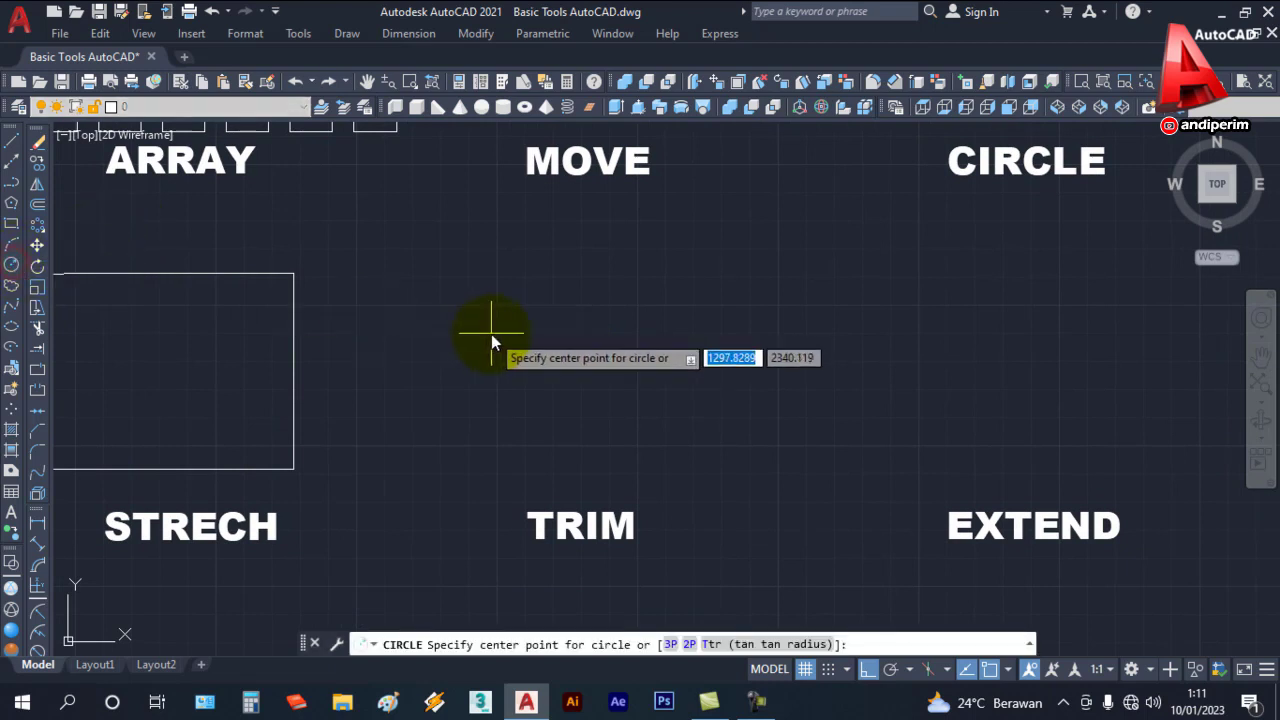
Step: Draw a circle above the TRIM label and a rectangle overlapping it
left_click(477, 308)
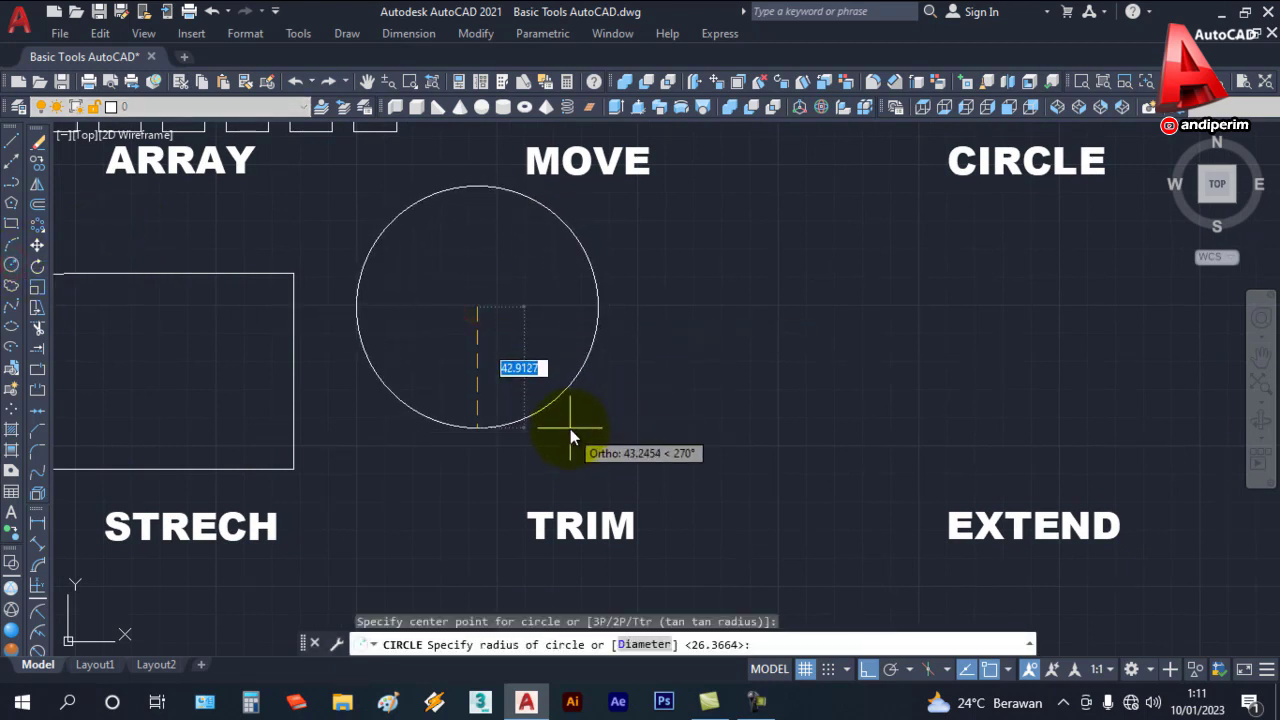
left_click(570, 429)
left_click(17, 227)
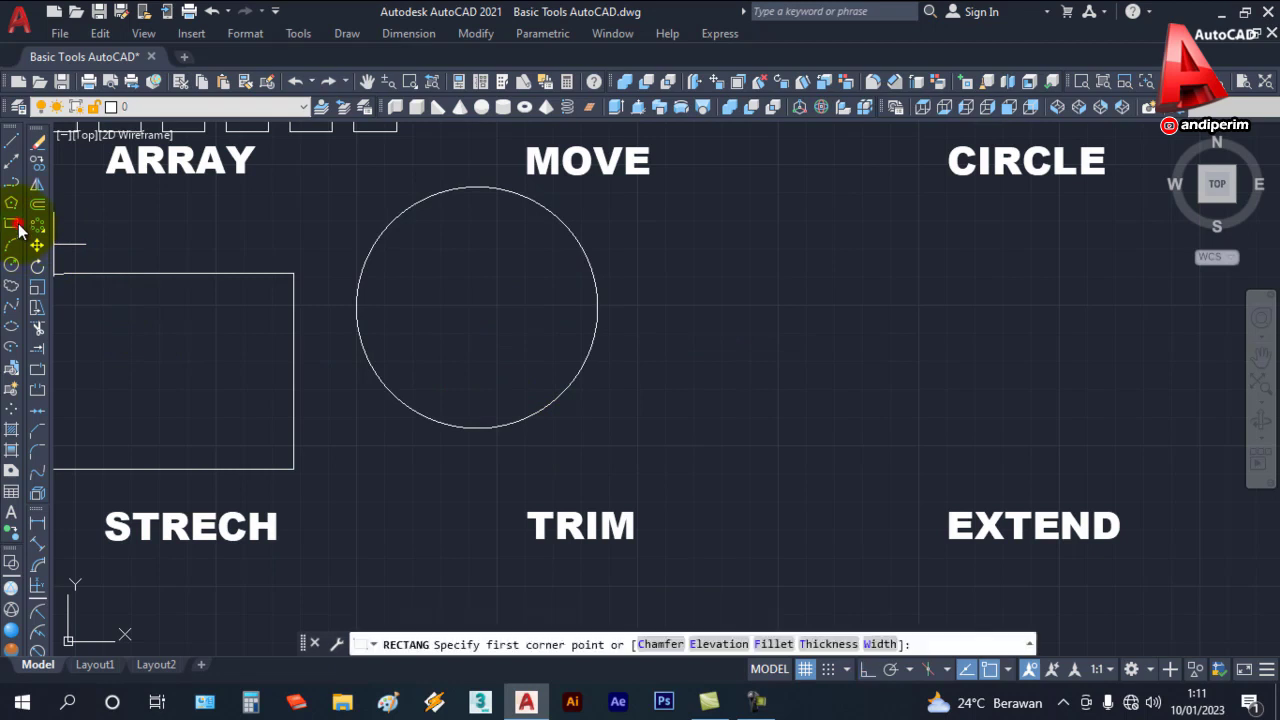
left_click(671, 415)
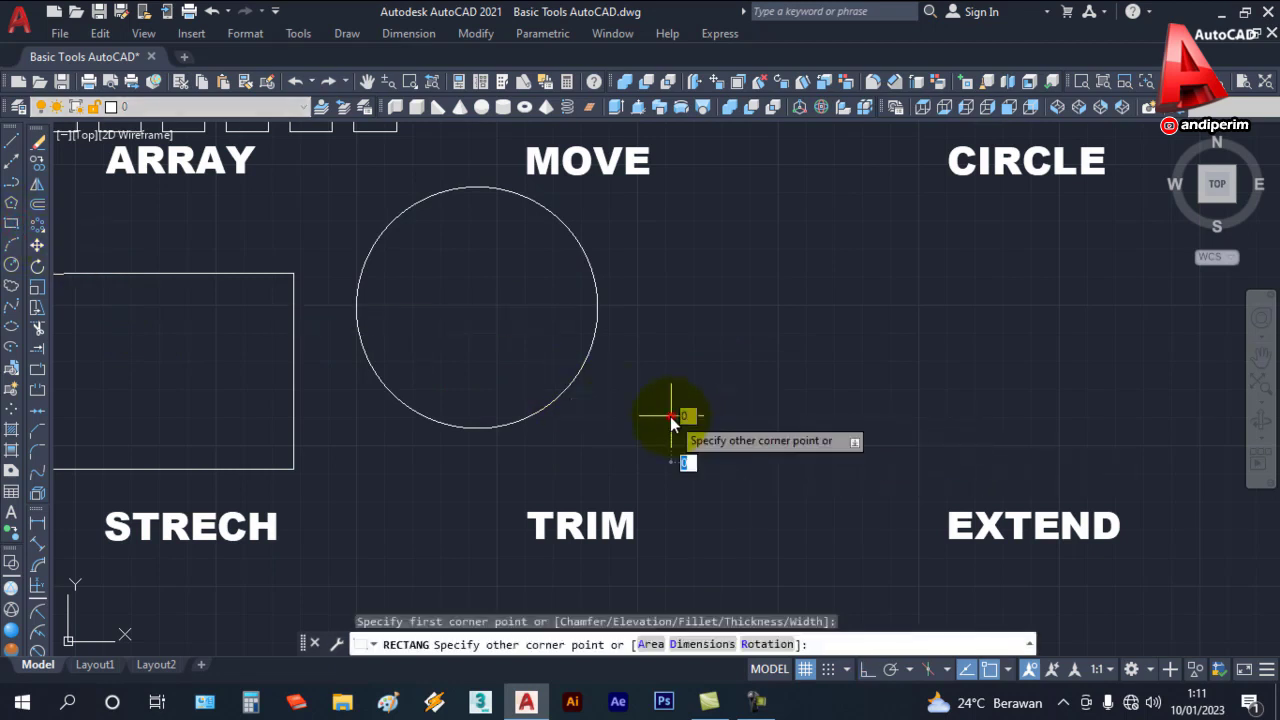
left_click(496, 267)
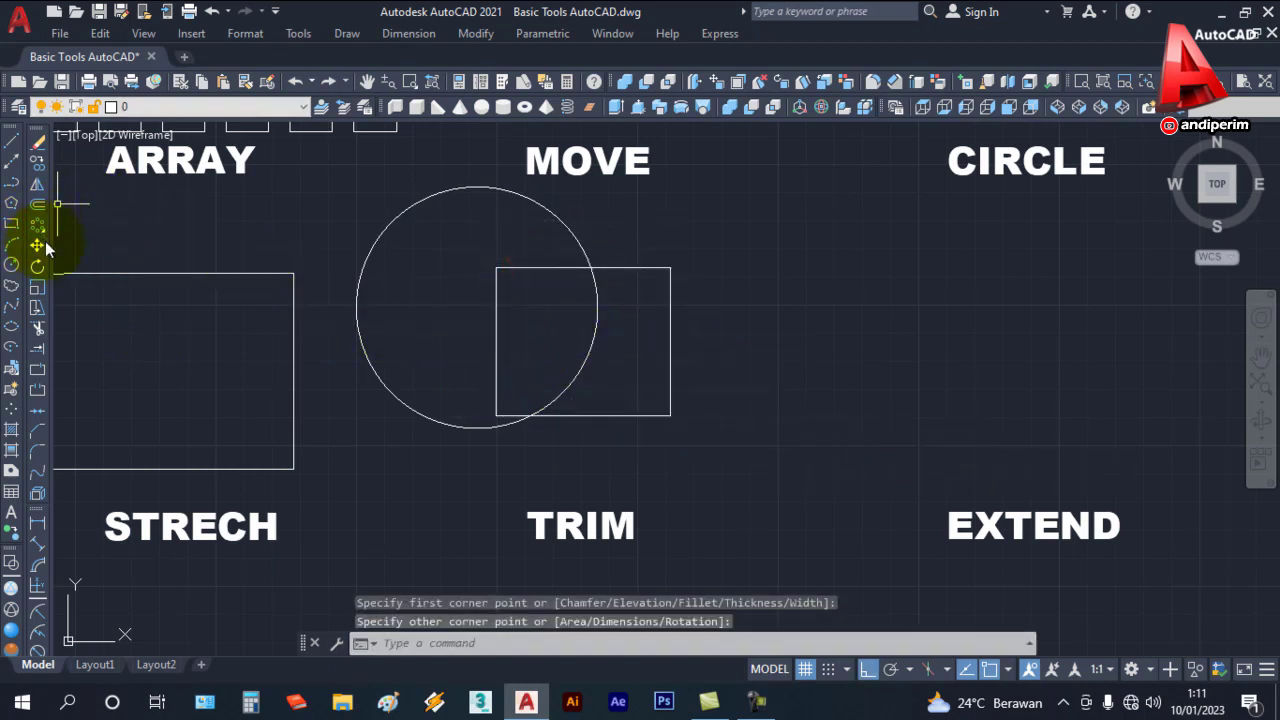
Step: Trim the circle arc inside the rectangle and the leftover edge piece near its corner
middle_click_drag(549, 394, 547, 417)
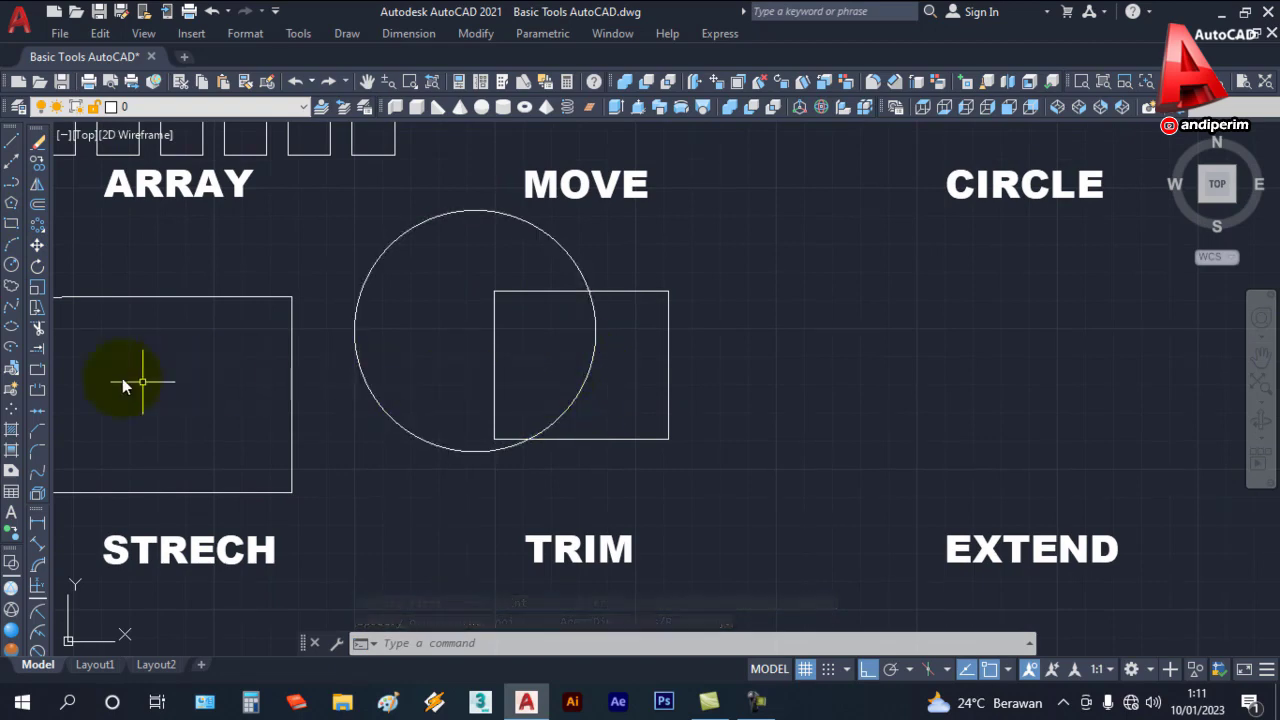
left_click(37, 329)
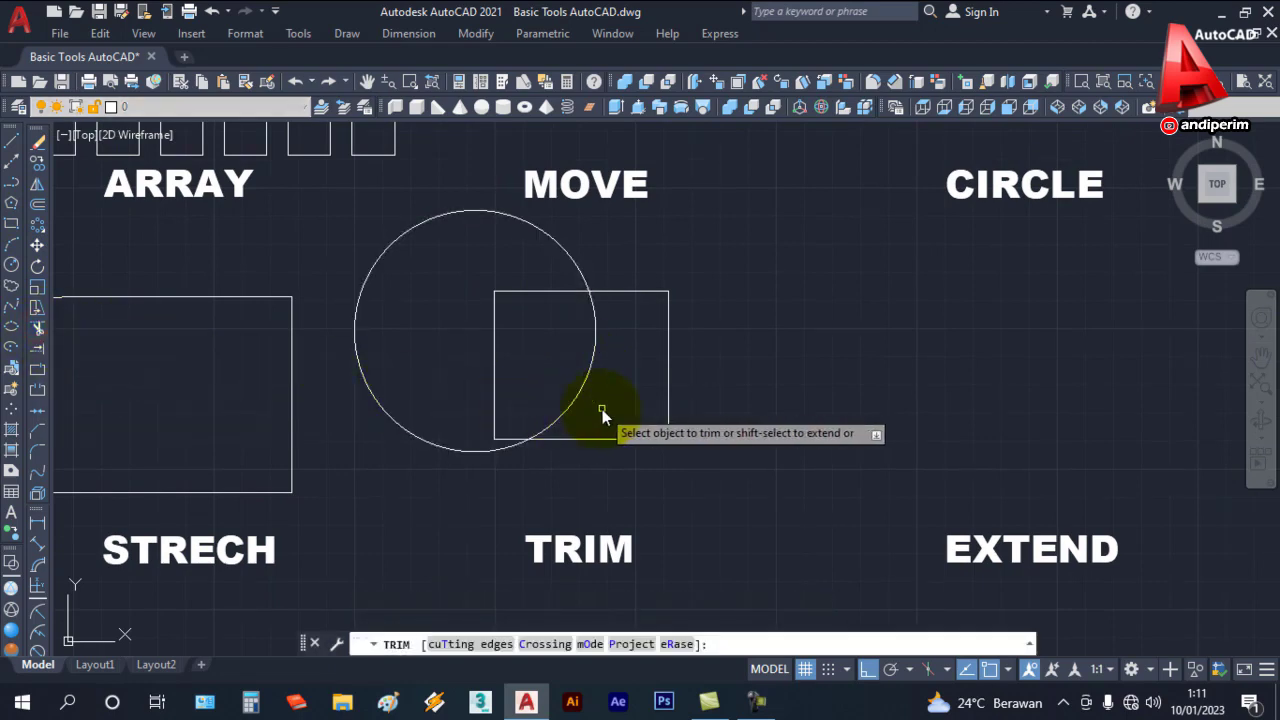
left_click(583, 386)
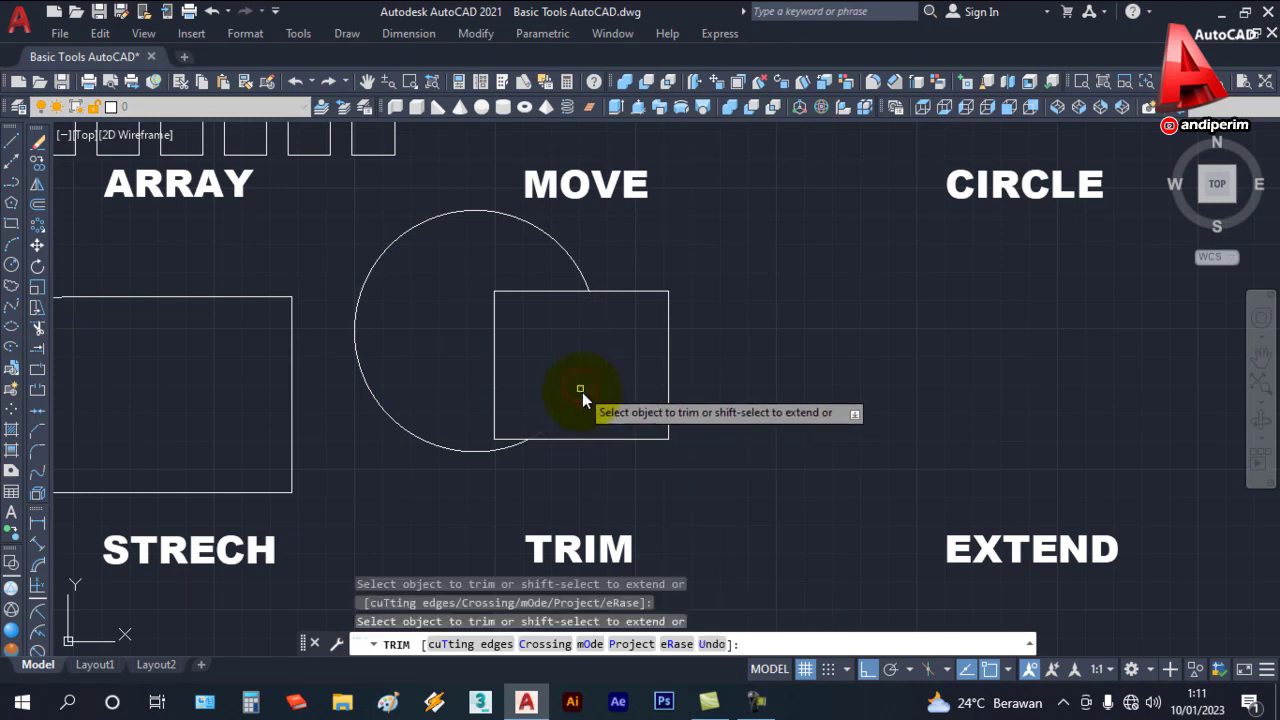
middle_click_drag(598, 405, 610, 427)
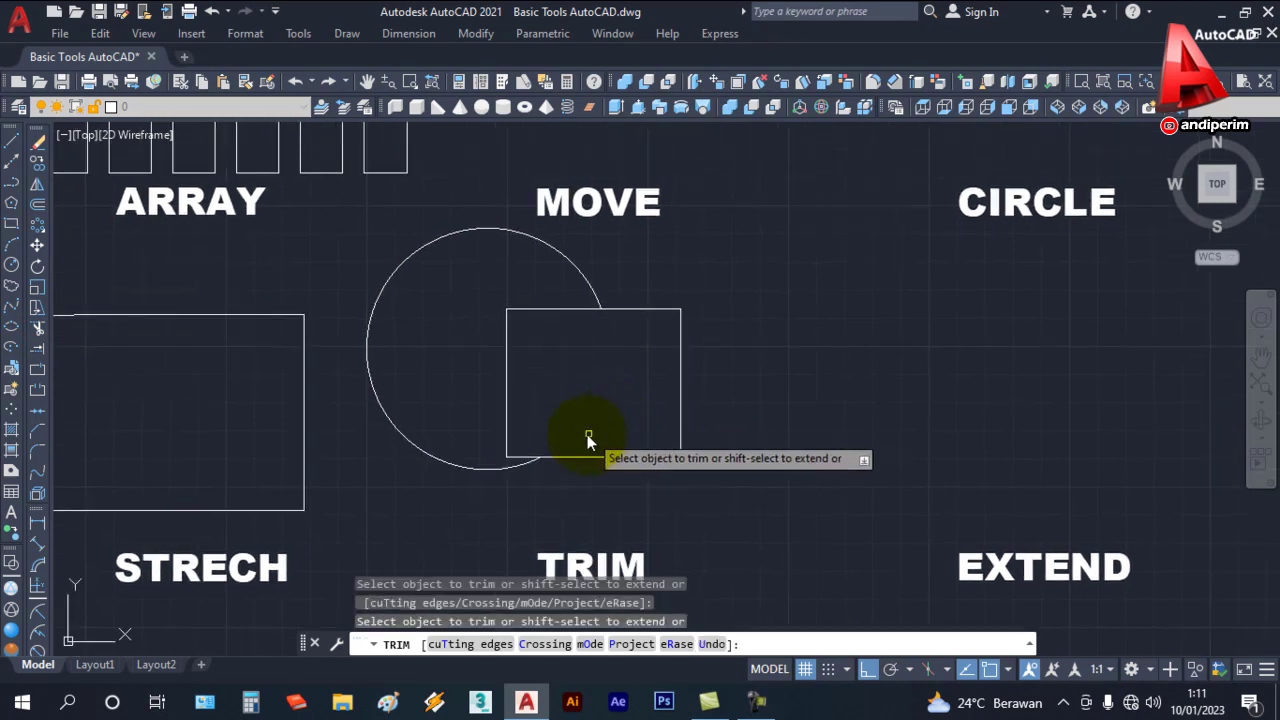
scroll(516, 461, "up", 2)
scroll(516, 461, "up", 2)
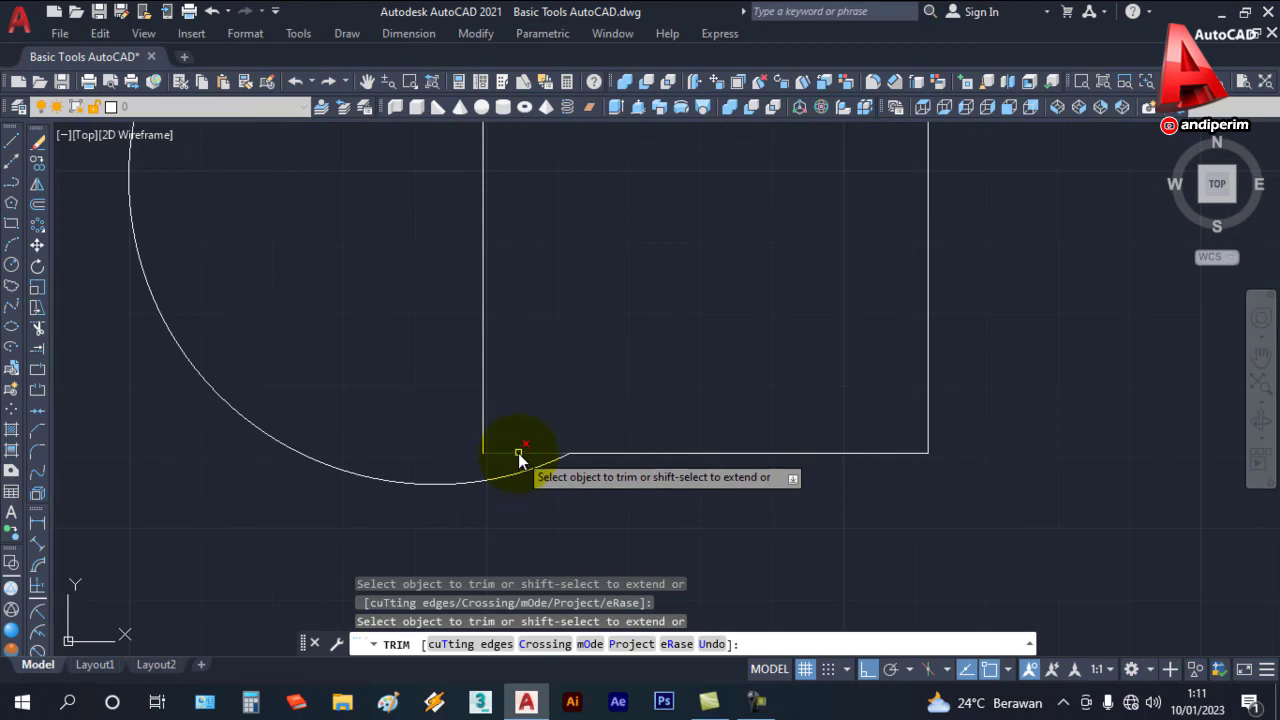
left_click(517, 457)
scroll(517, 457, "down", 2)
scroll(560, 477, "down", 2)
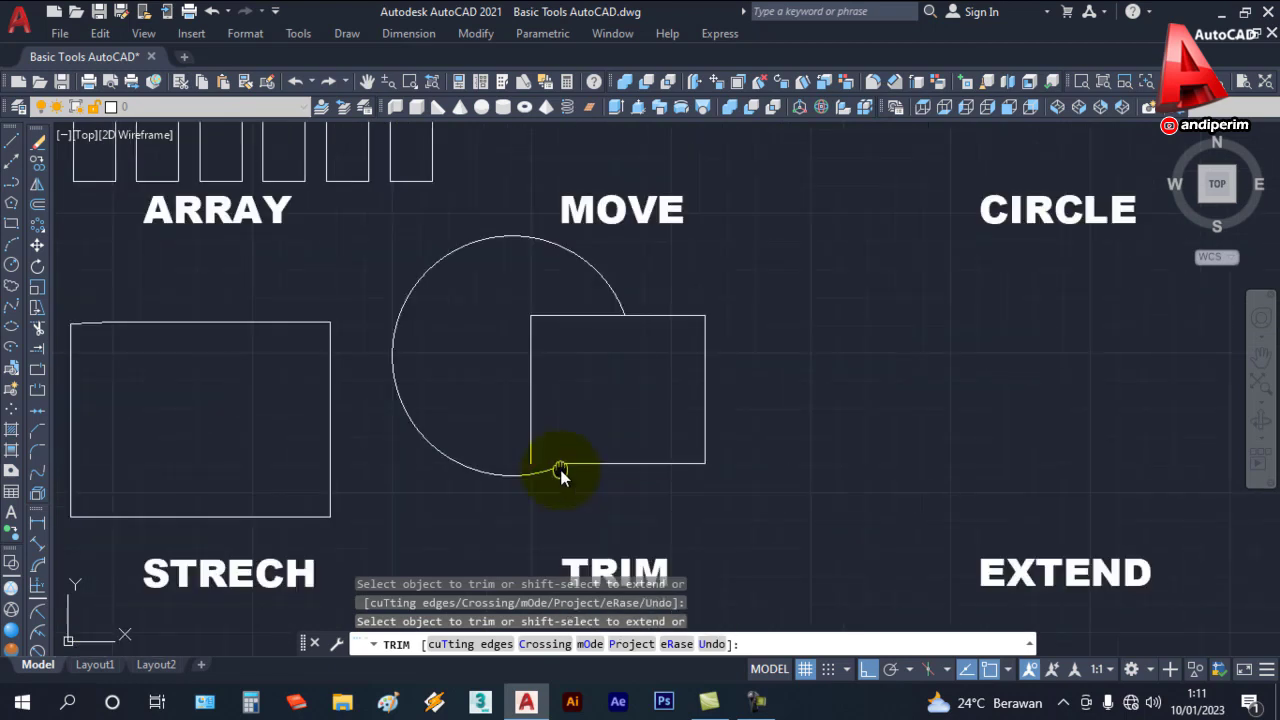
key("Escape")
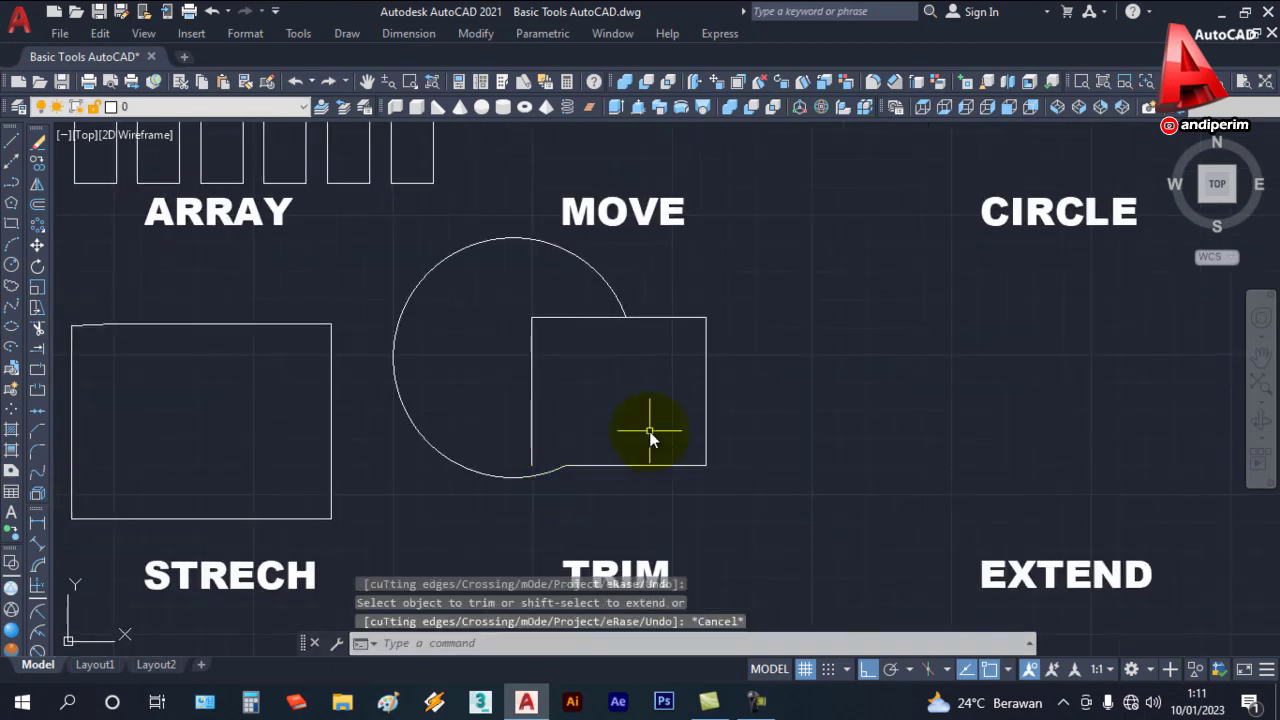
Step: Draw a short horizontal line and a square to its right in the EXTEND cell
middle_click_drag(837, 346, 480, 286)
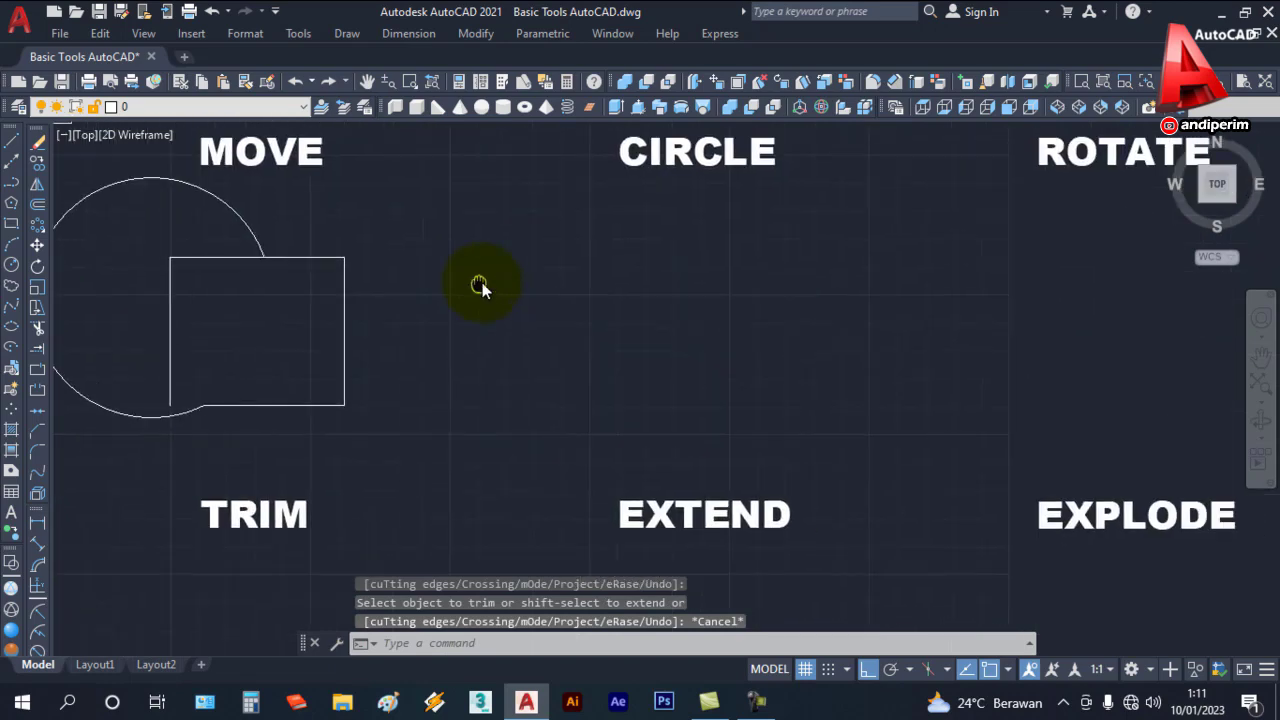
middle_click_drag(706, 270, 657, 280)
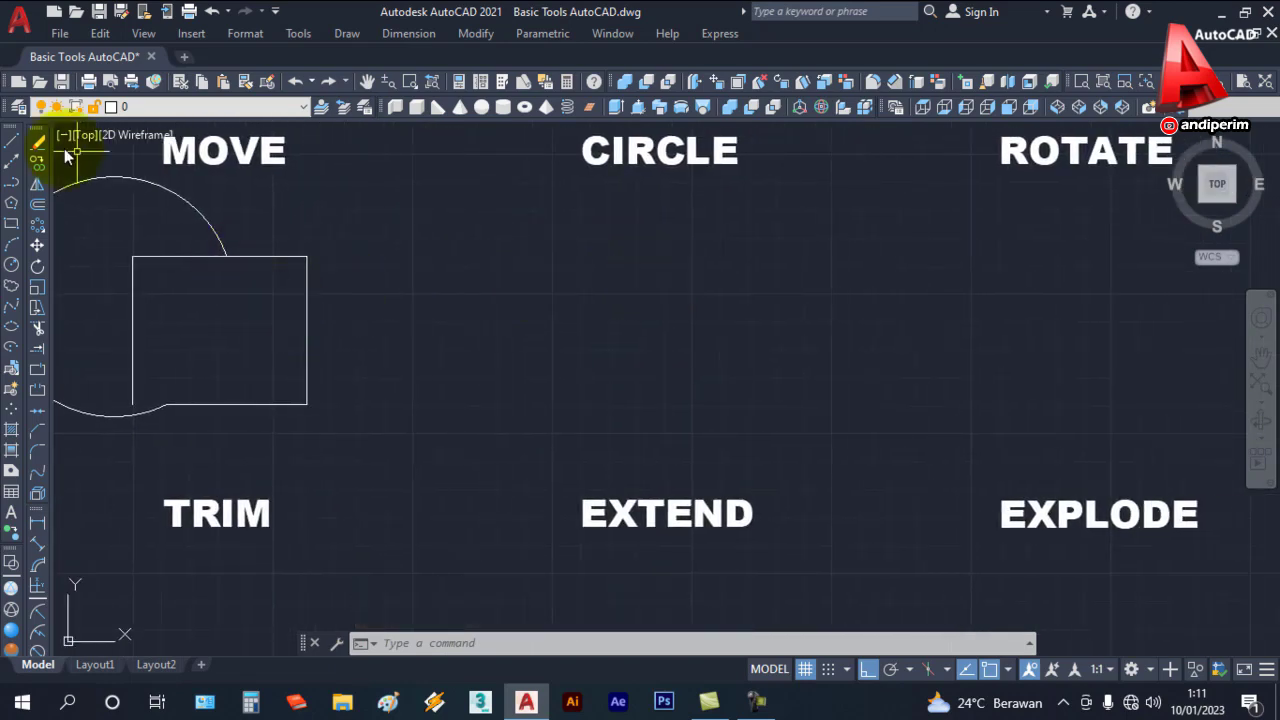
left_click(12, 142)
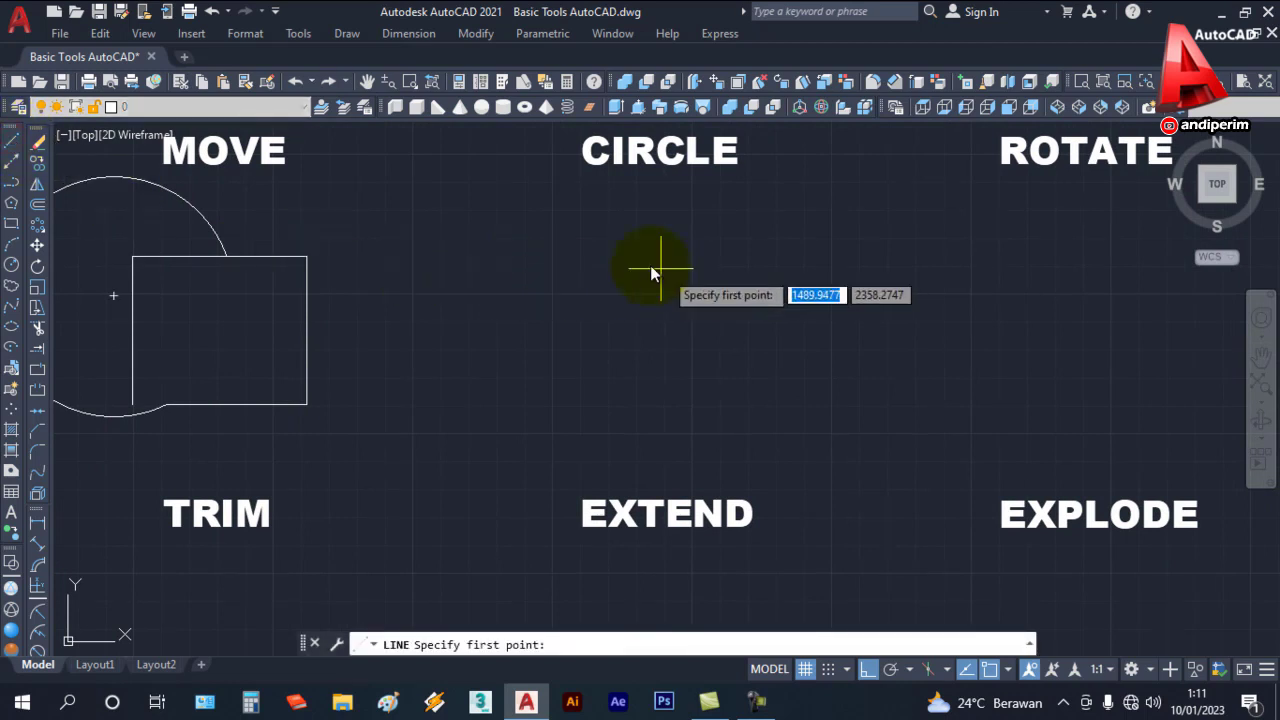
left_click(489, 323)
left_click(588, 323)
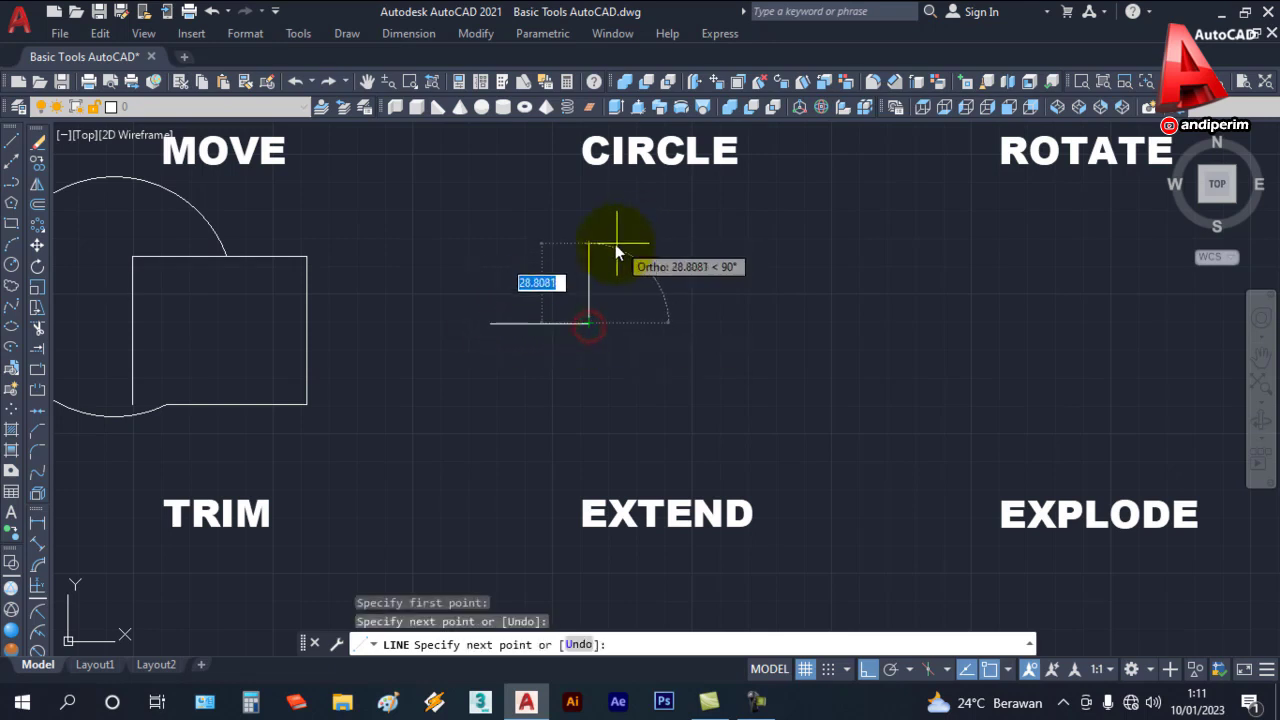
key("Escape")
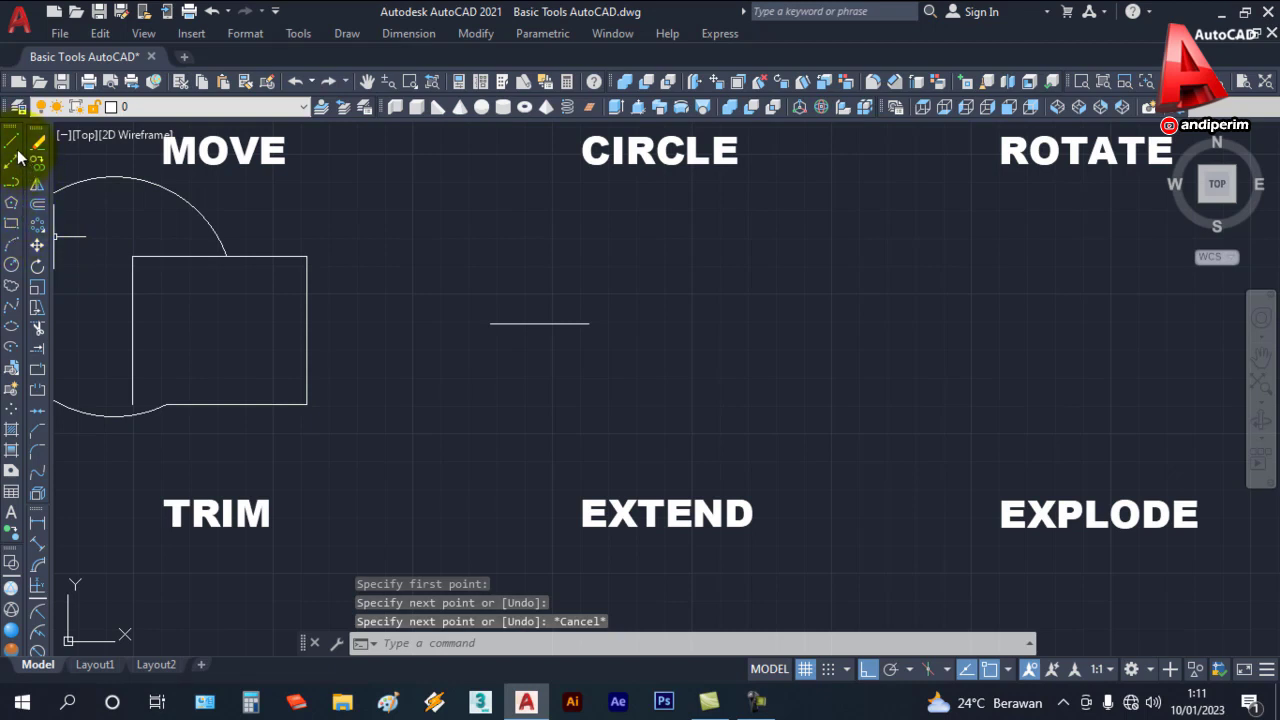
left_click(12, 223)
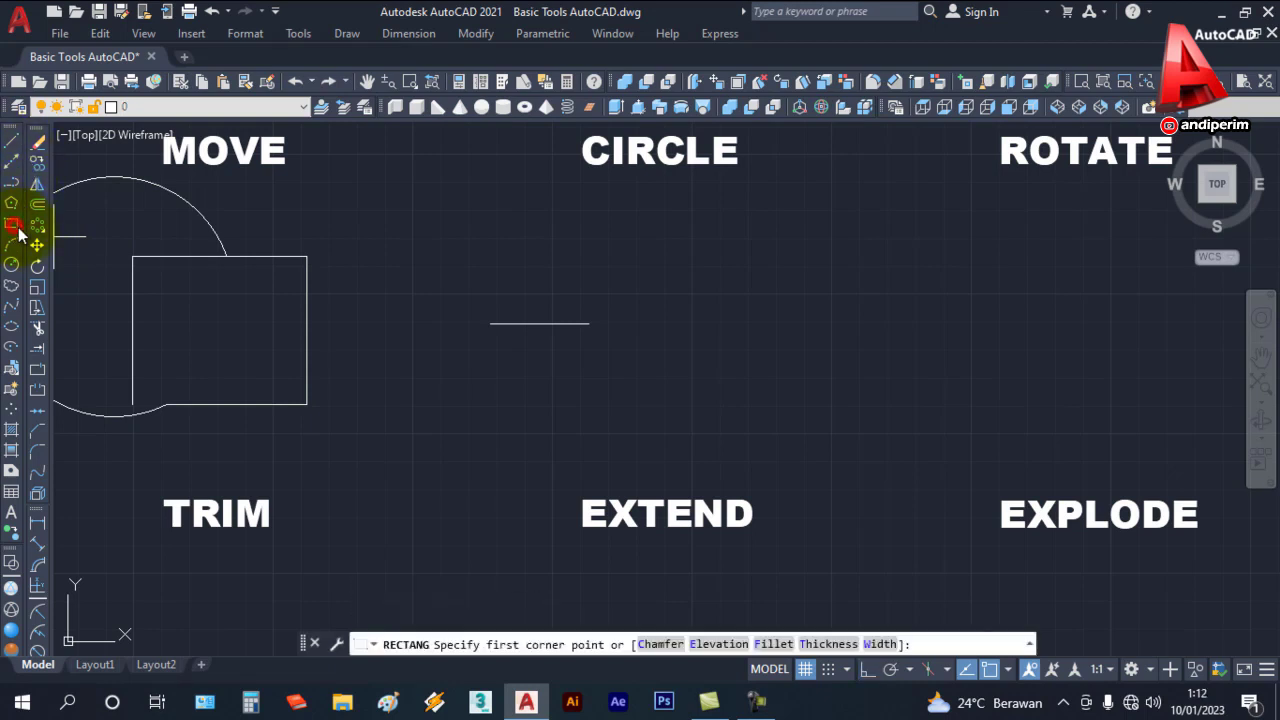
left_click(628, 260)
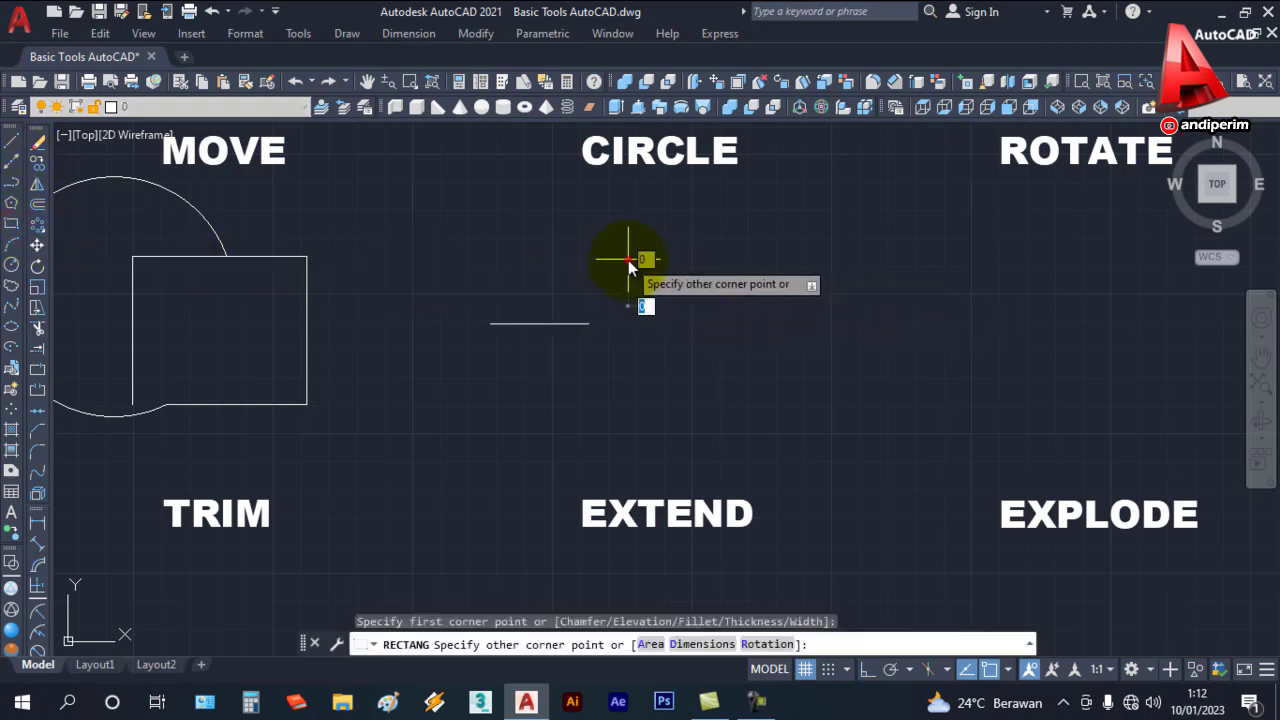
left_click(739, 371)
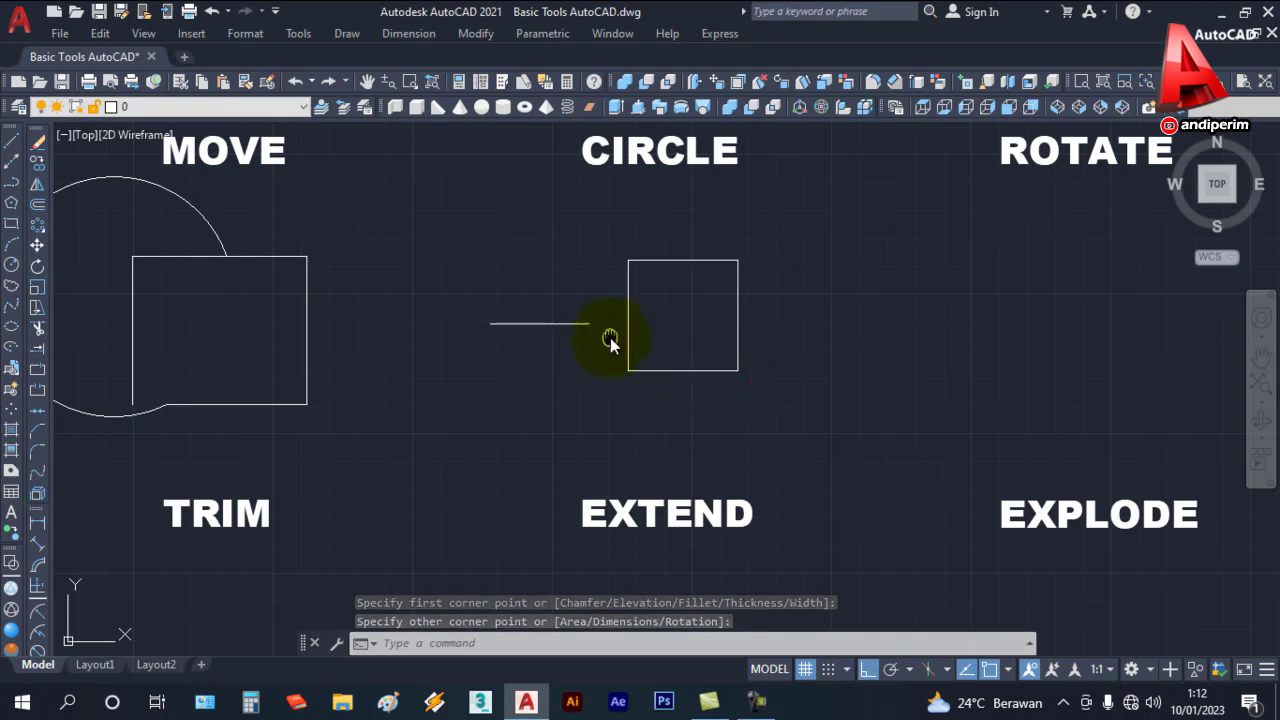
Step: Extend the line through the square to its far edge
middle_click_drag(600, 366, 590, 370)
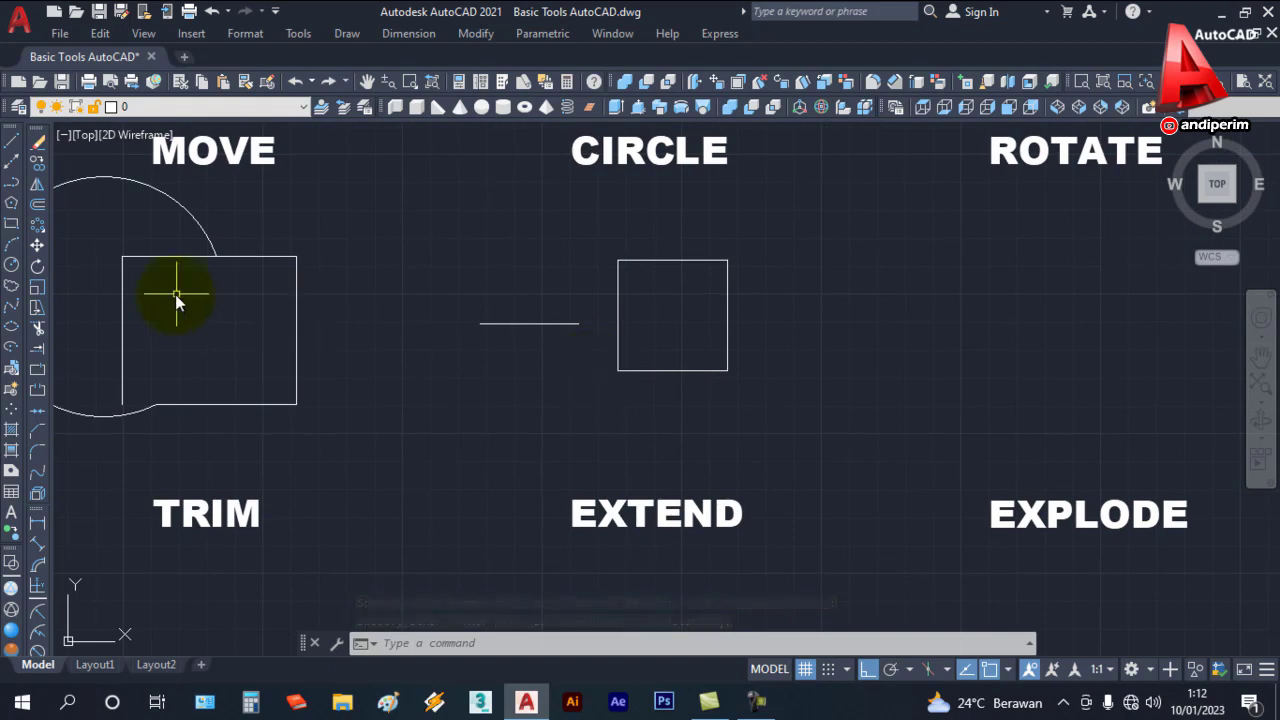
left_click(40, 358)
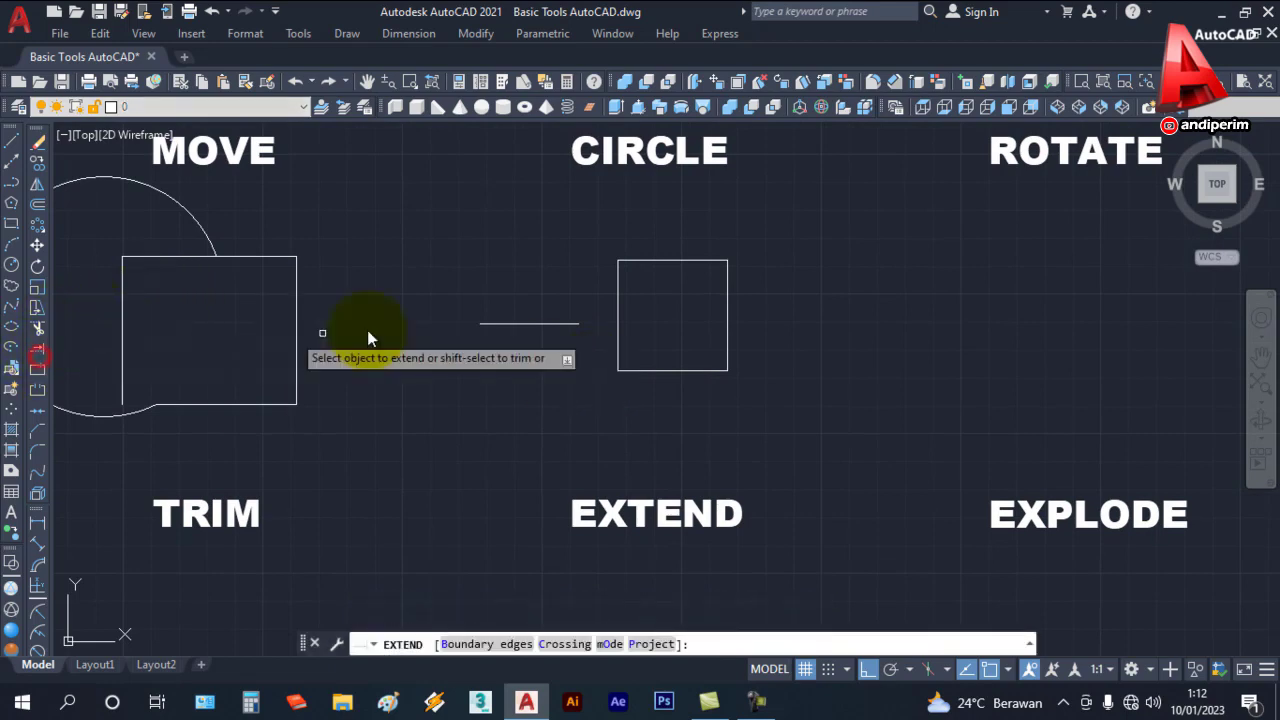
left_click(572, 323)
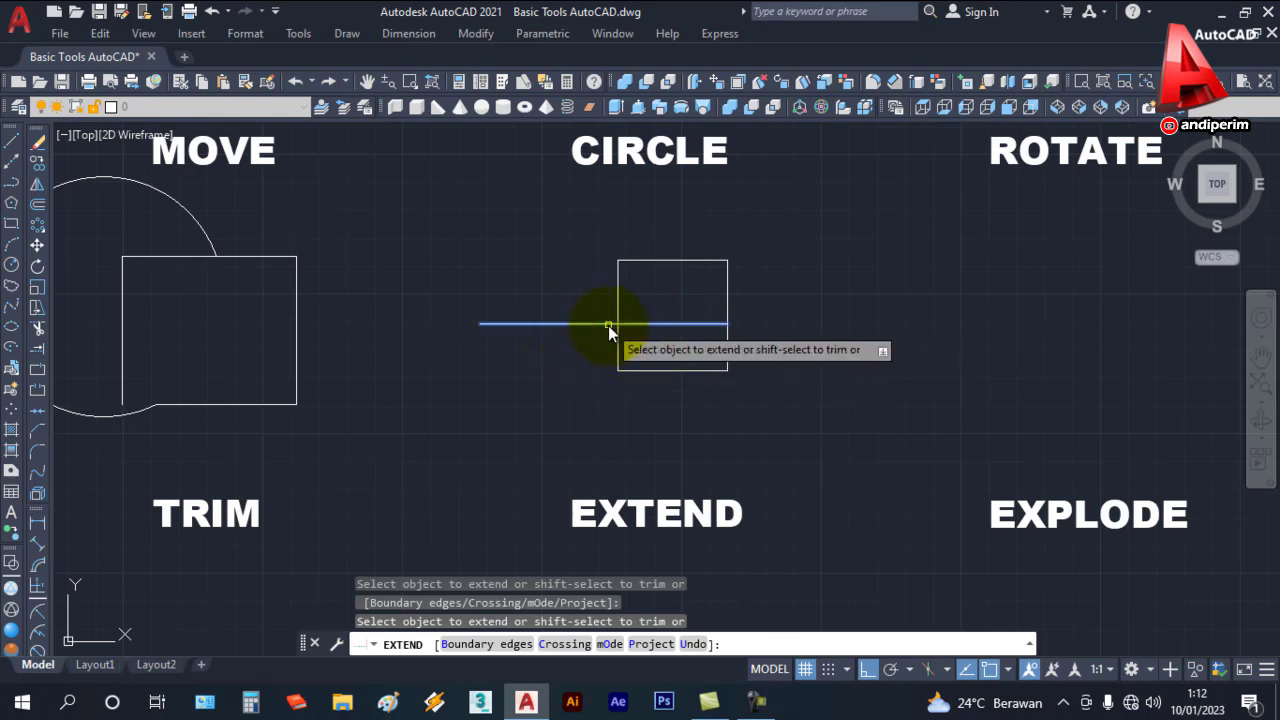
left_click(608, 325)
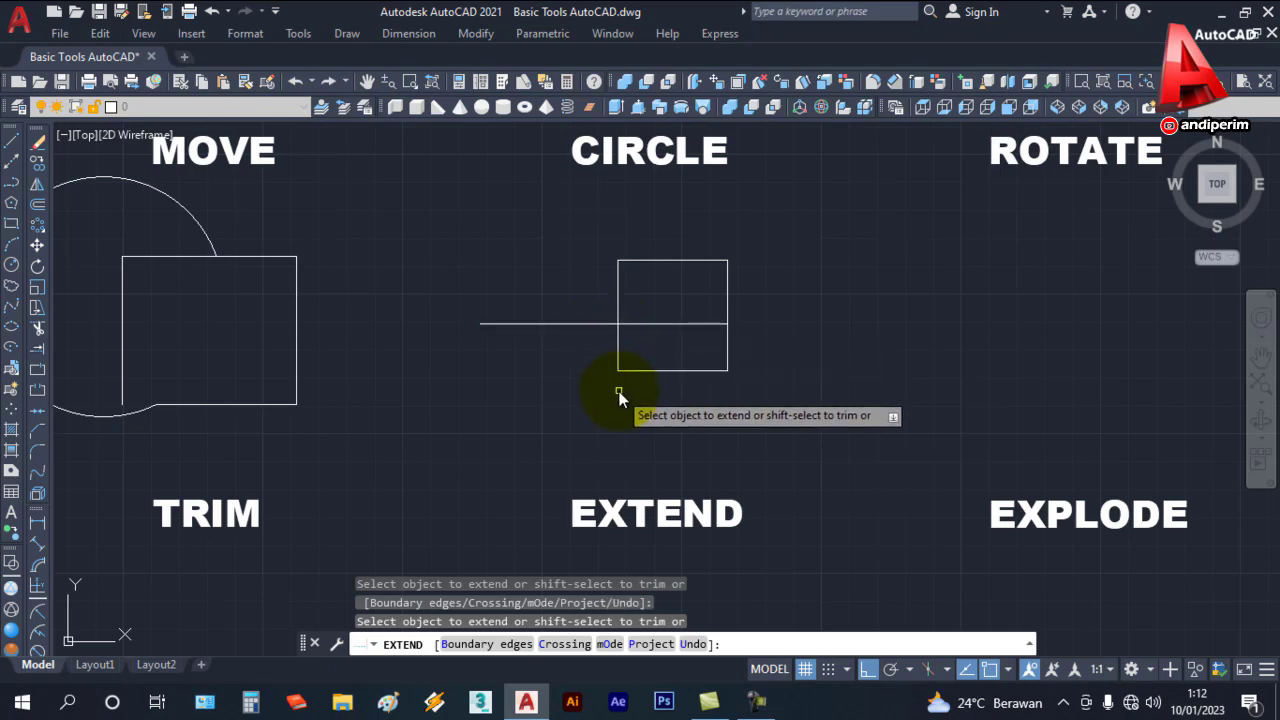
key("Escape")
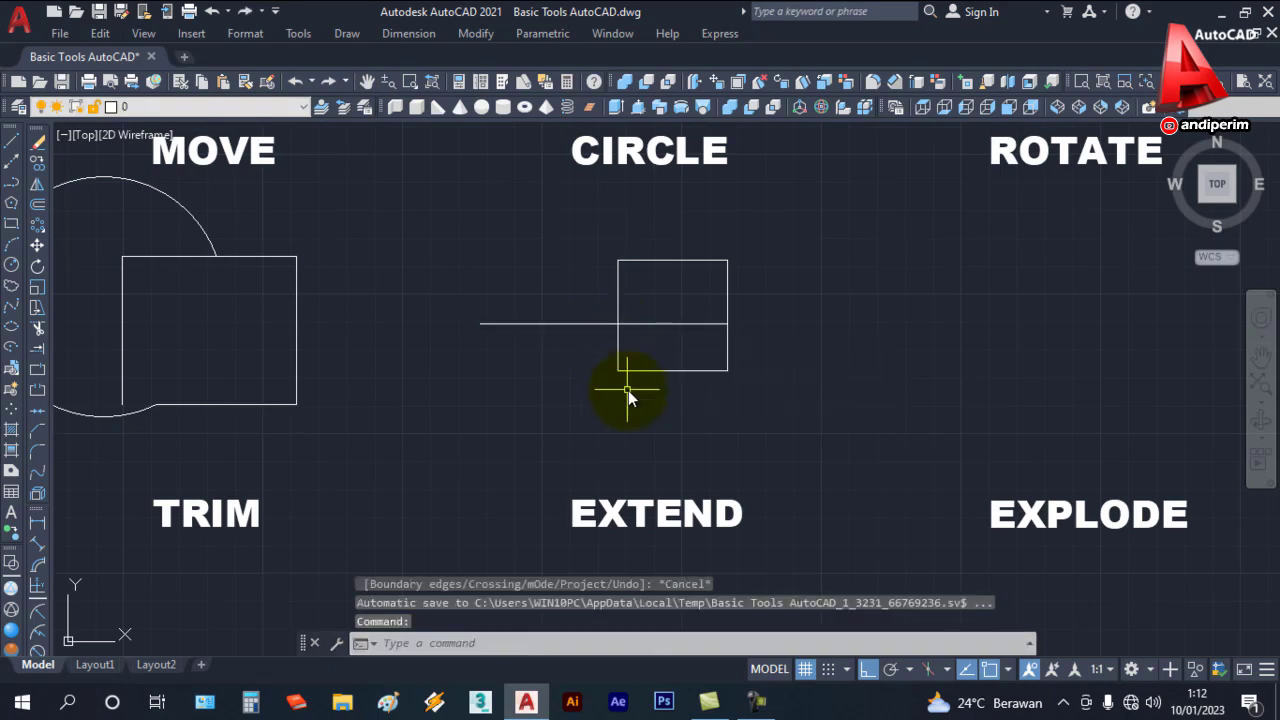
scroll(628, 390, "down", 2)
mouse_move(823, 400)
middle_mouse_down()
mouse_move(634, 374)
mouse_move(626, 349)
middle_mouse_up()
scroll(634, 374, "up", 1)
Step: Draw a closed rectangular polyline in the EXPLODE cell
scroll(631, 372, "up", 1)
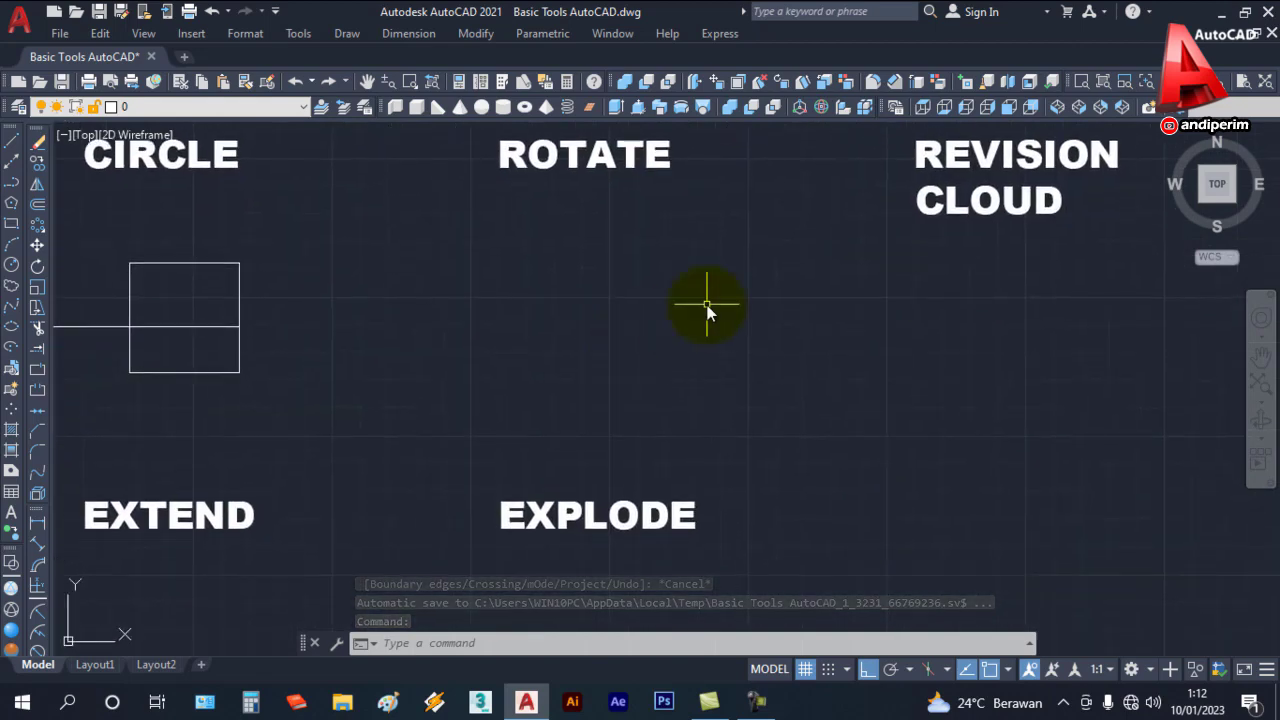
middle_click_drag(701, 308, 699, 315)
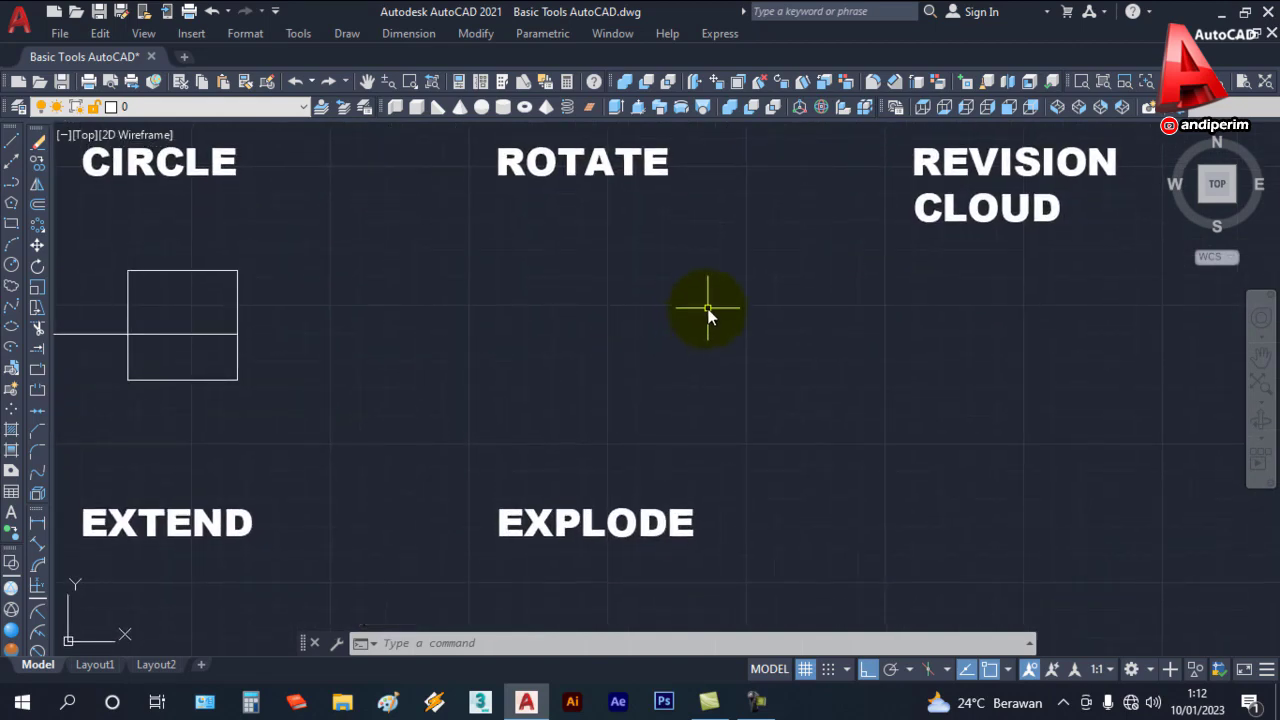
left_click(455, 266)
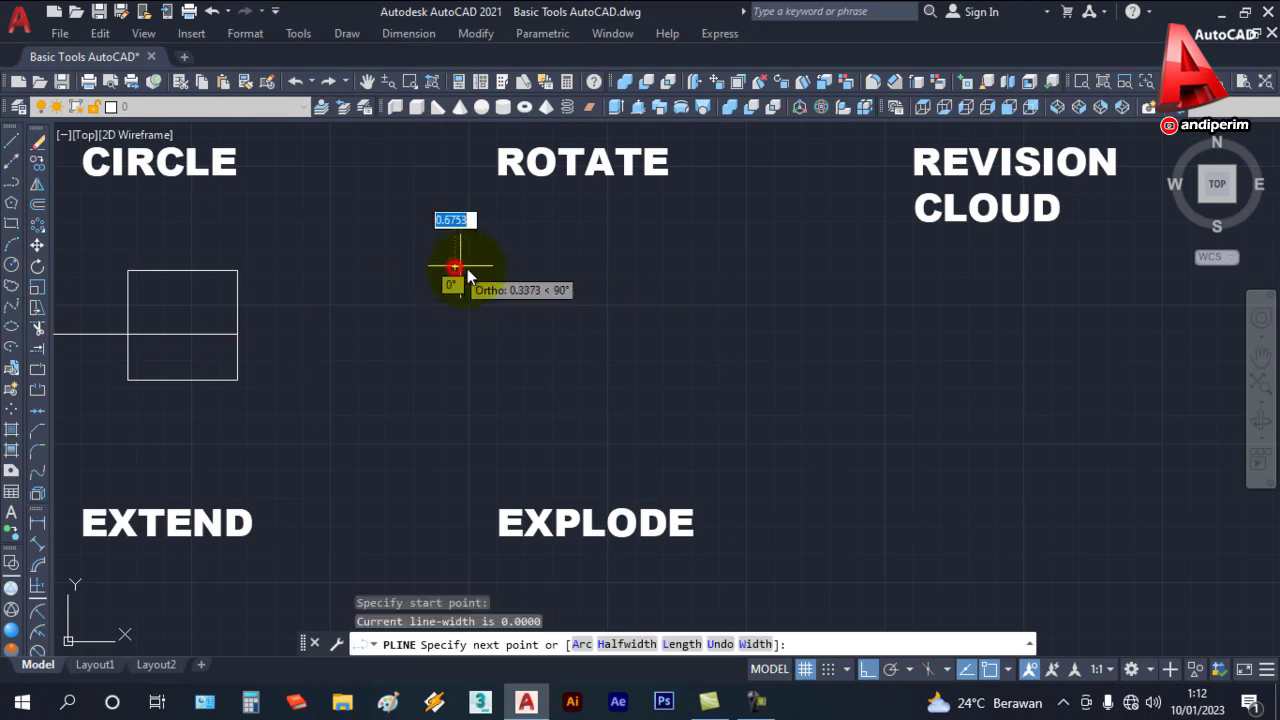
left_click(647, 270)
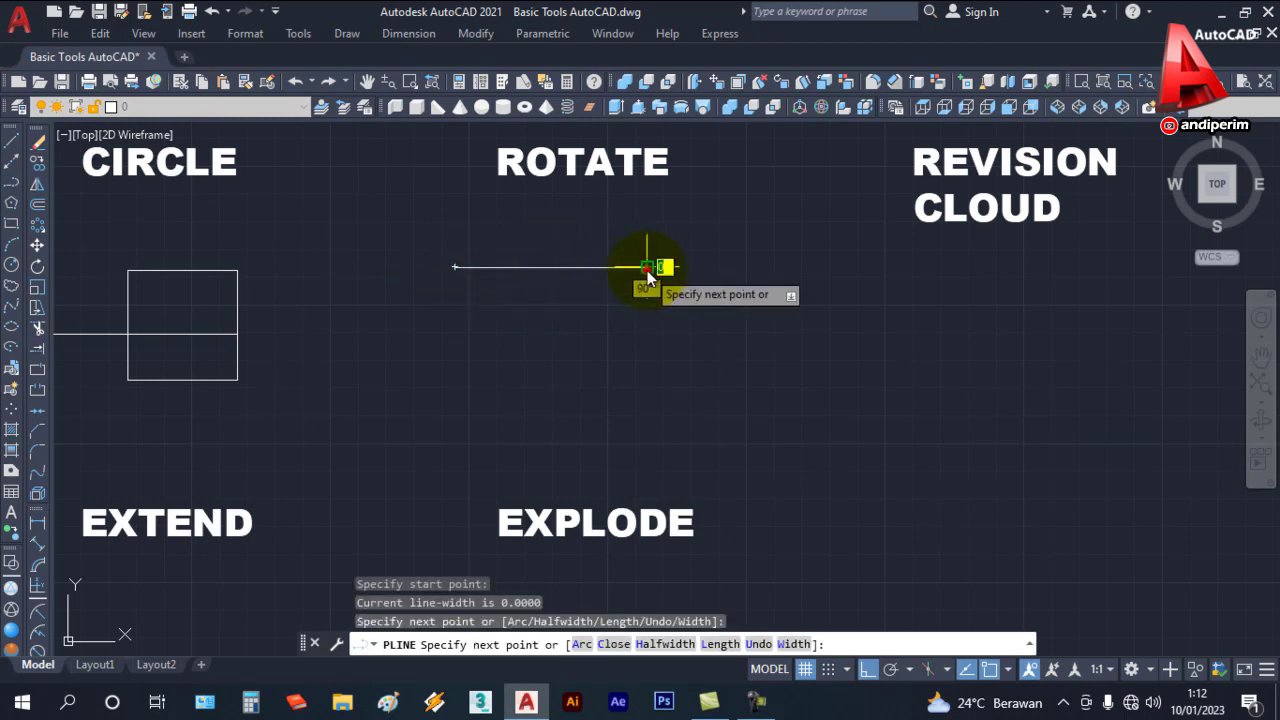
left_click(648, 340)
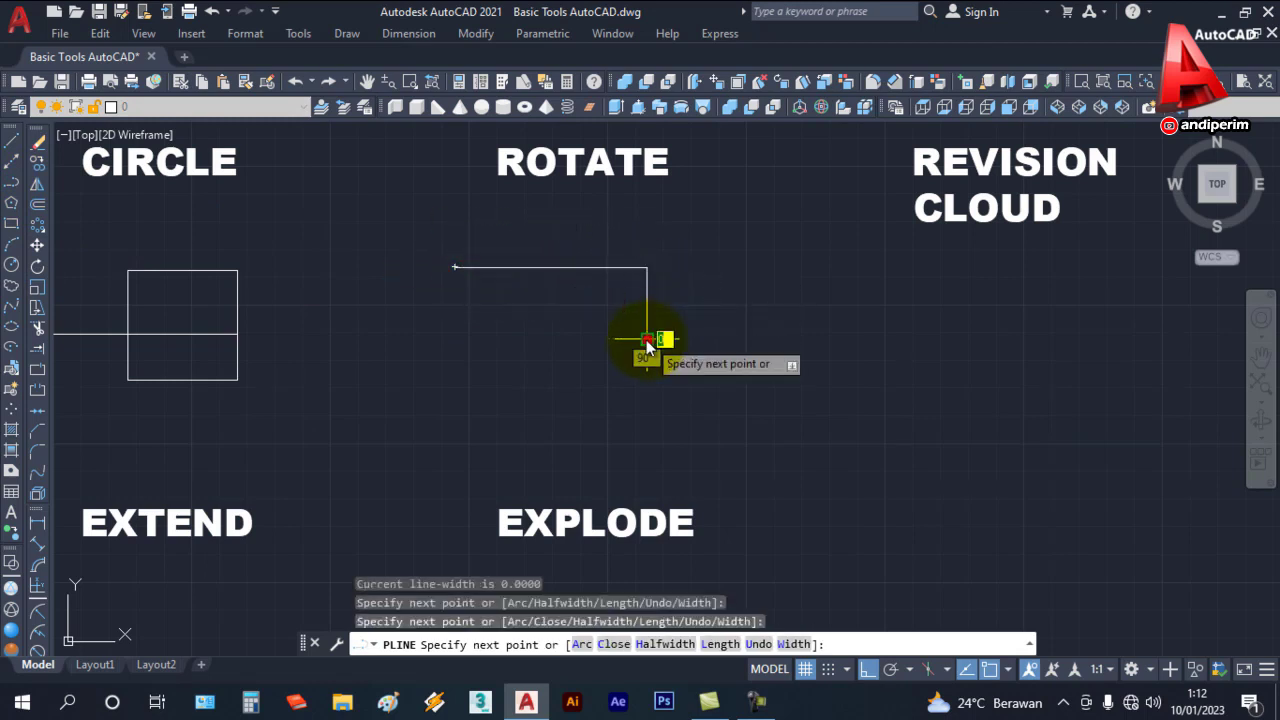
left_click(451, 339)
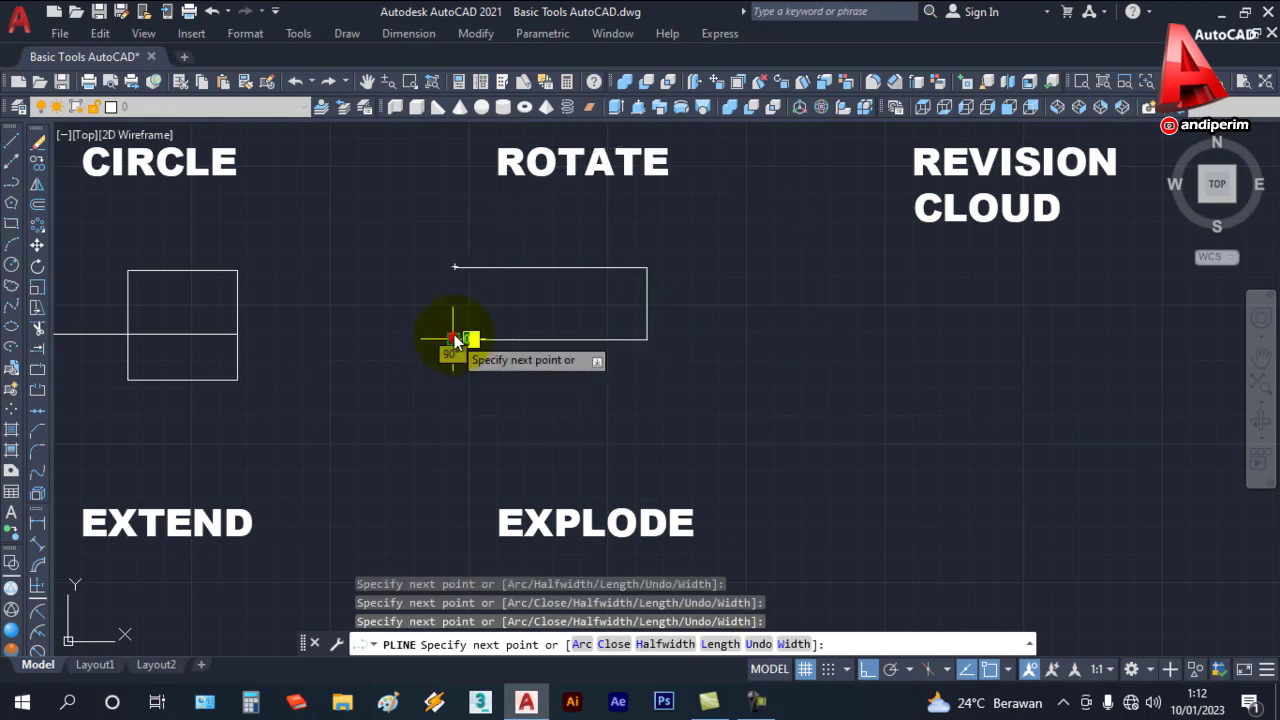
left_click(455, 268)
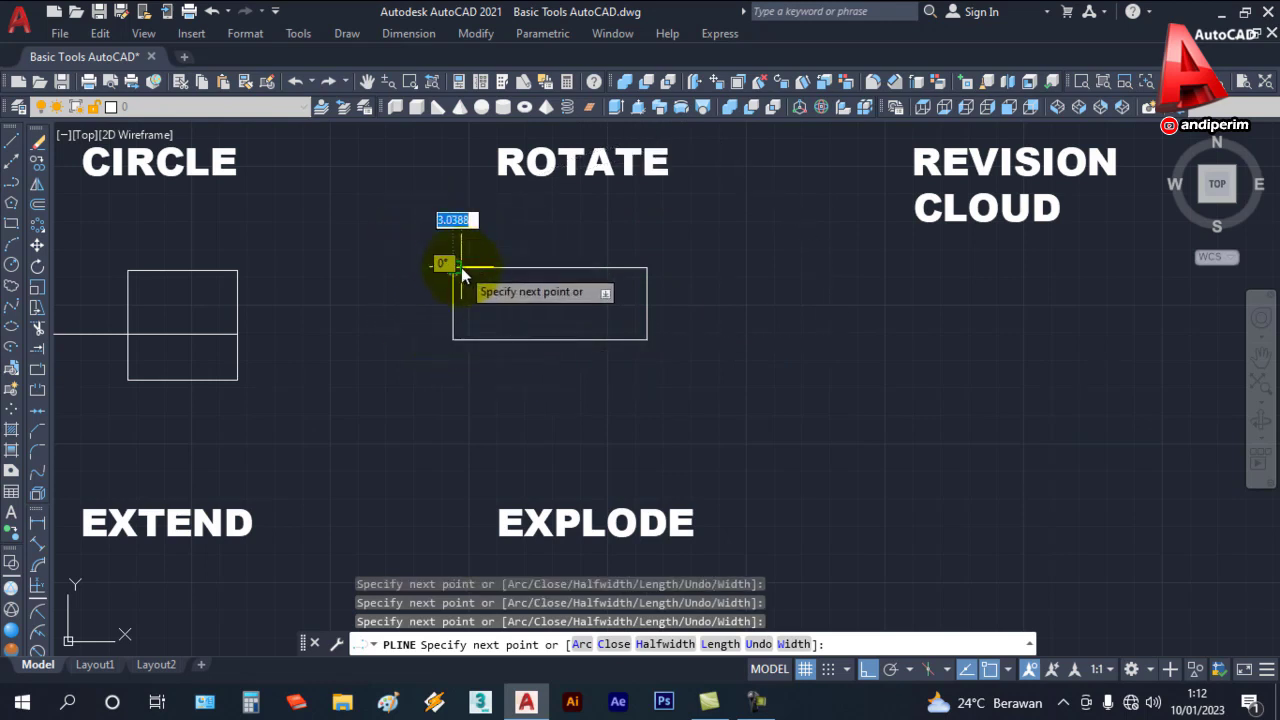
key("Escape")
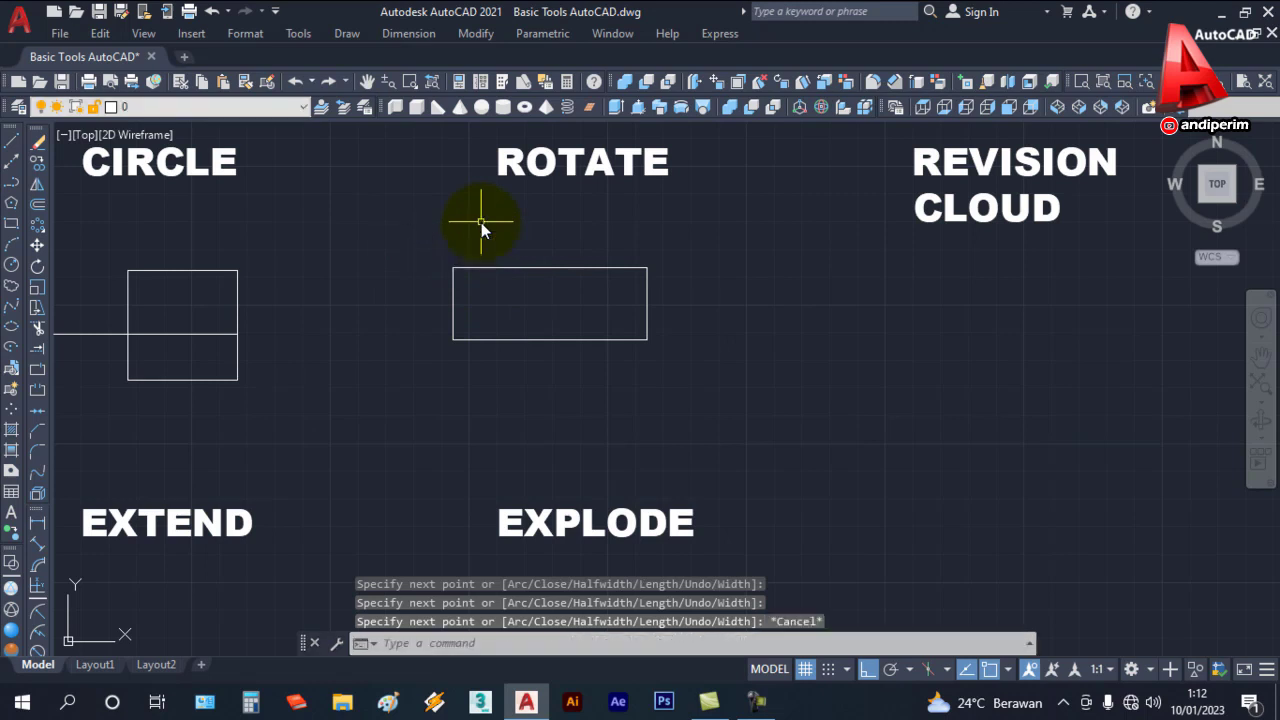
Step: Explode the polyline rectangle, confirm its edges are separate lines, and zoom out to all examples
left_click(537, 268)
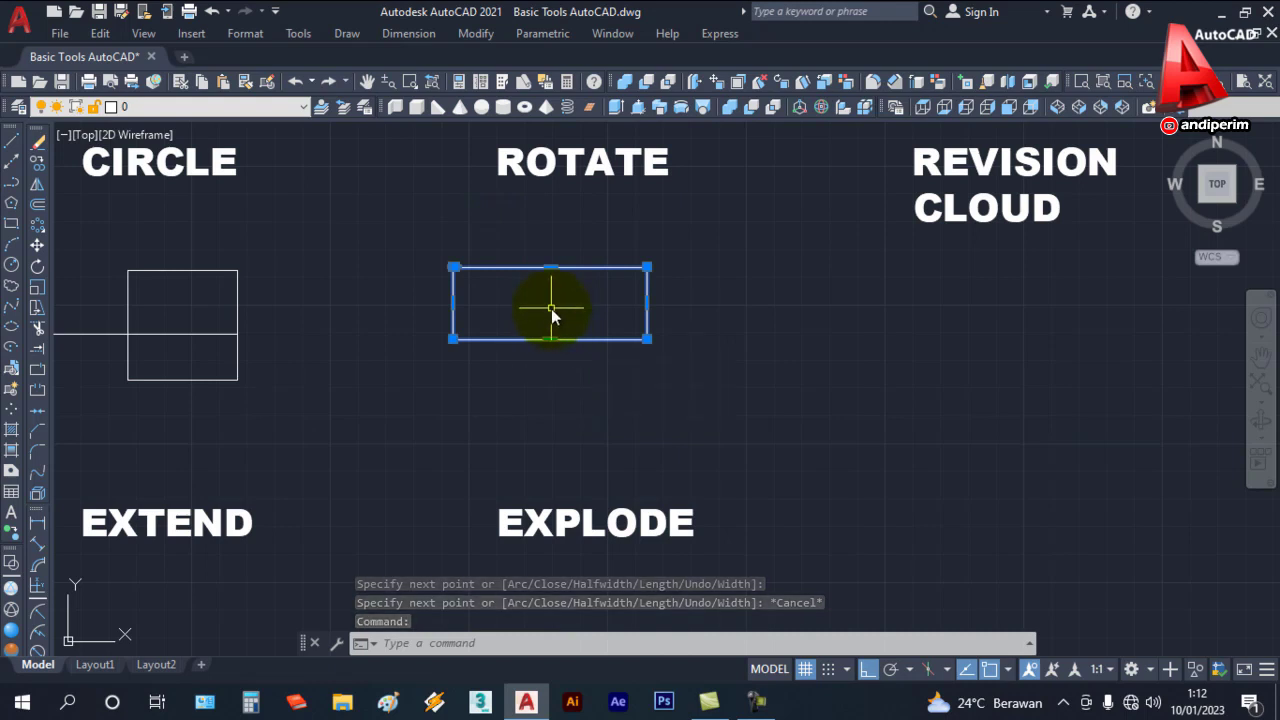
left_click(36, 494)
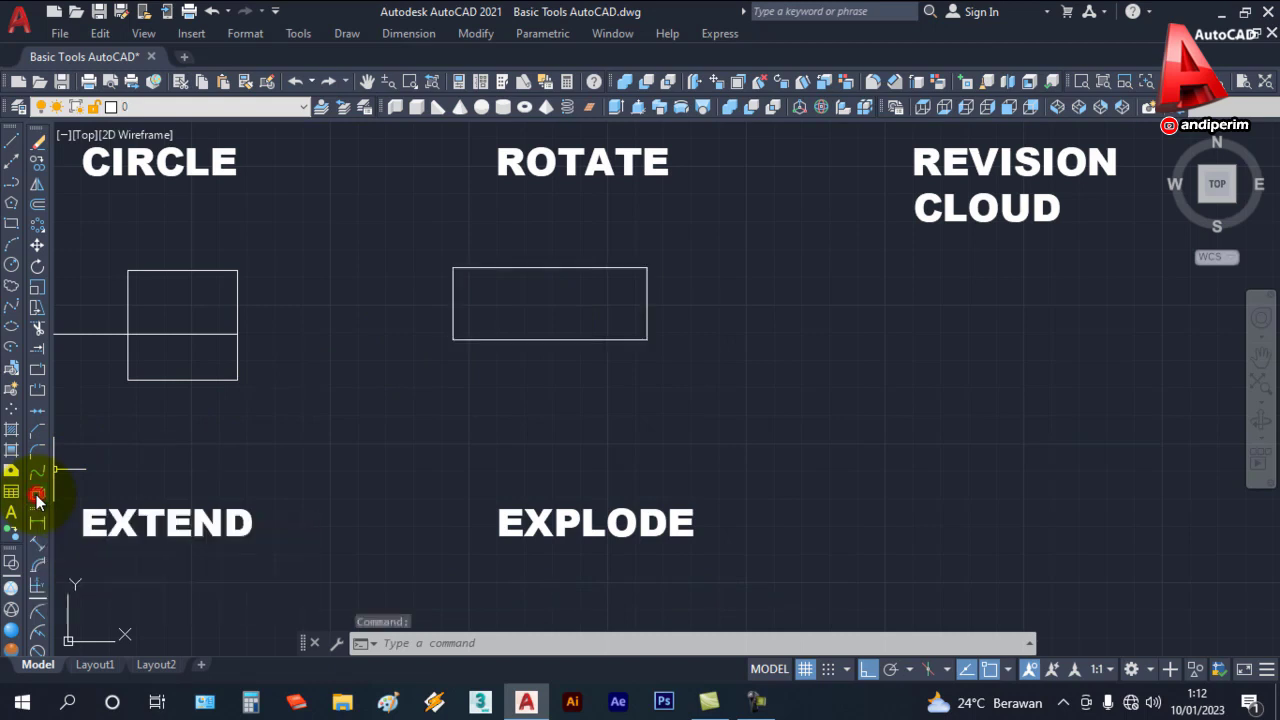
left_click(566, 340)
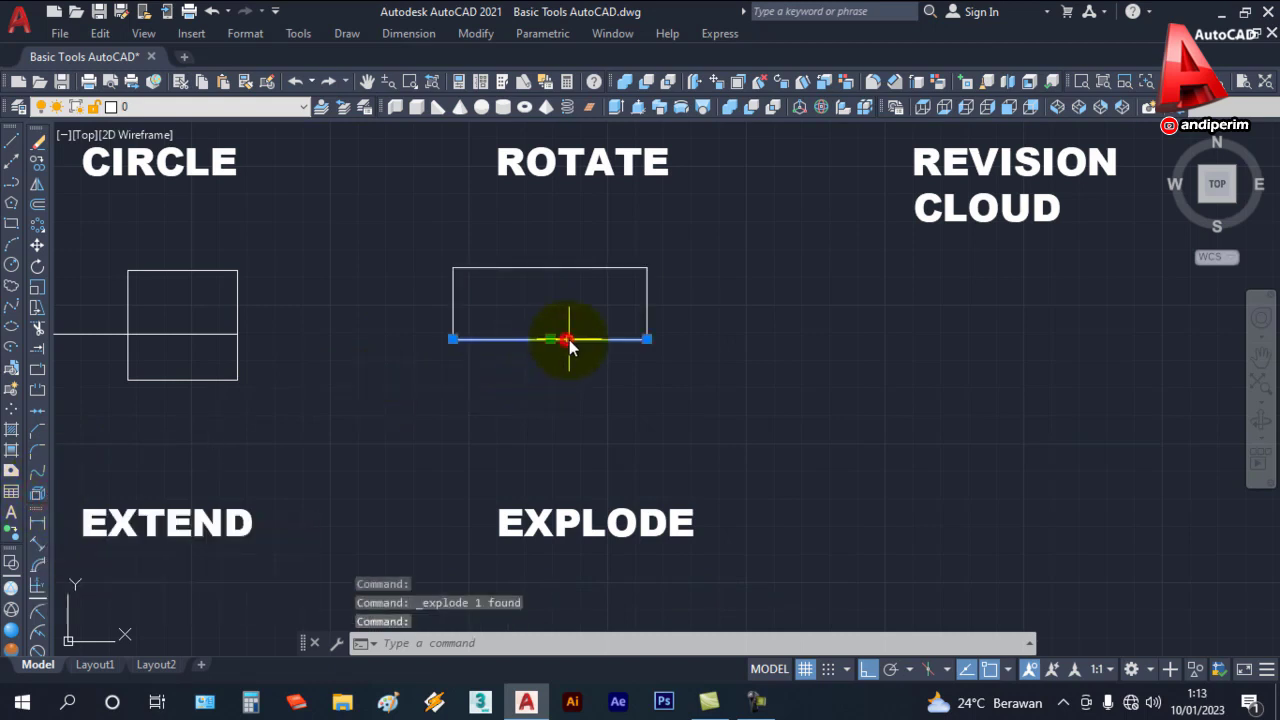
left_click(611, 268)
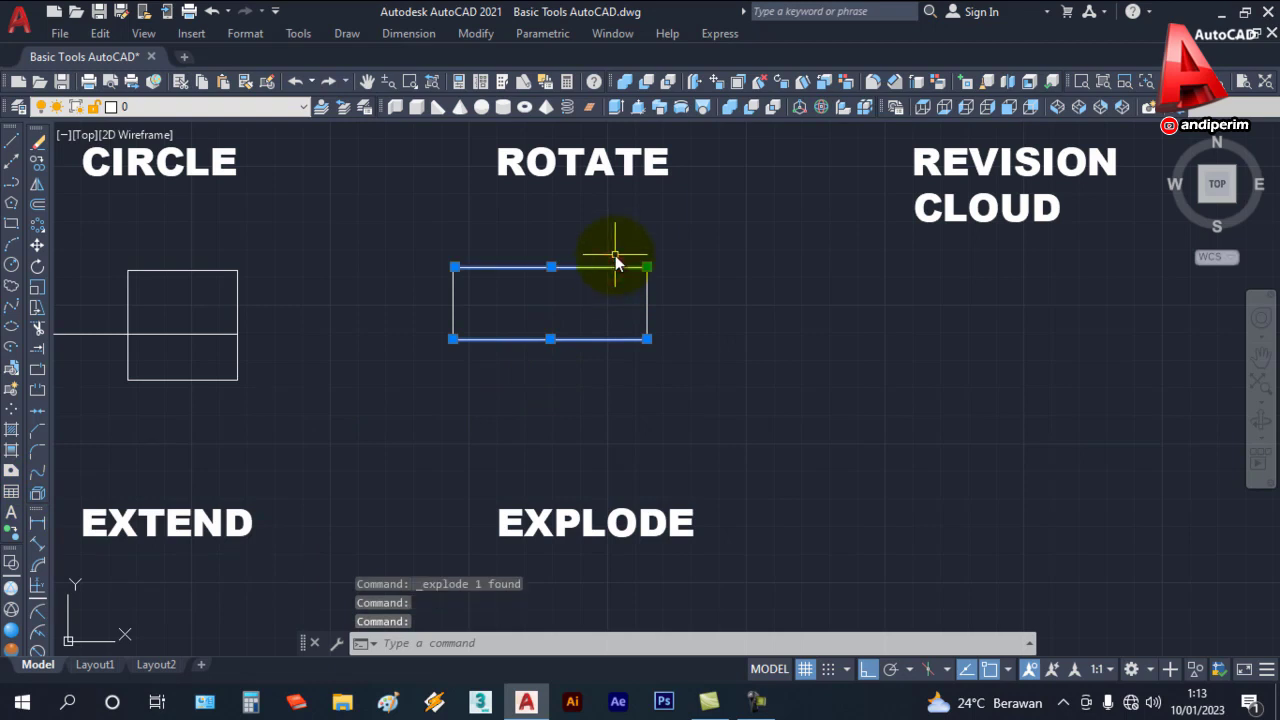
key("Escape")
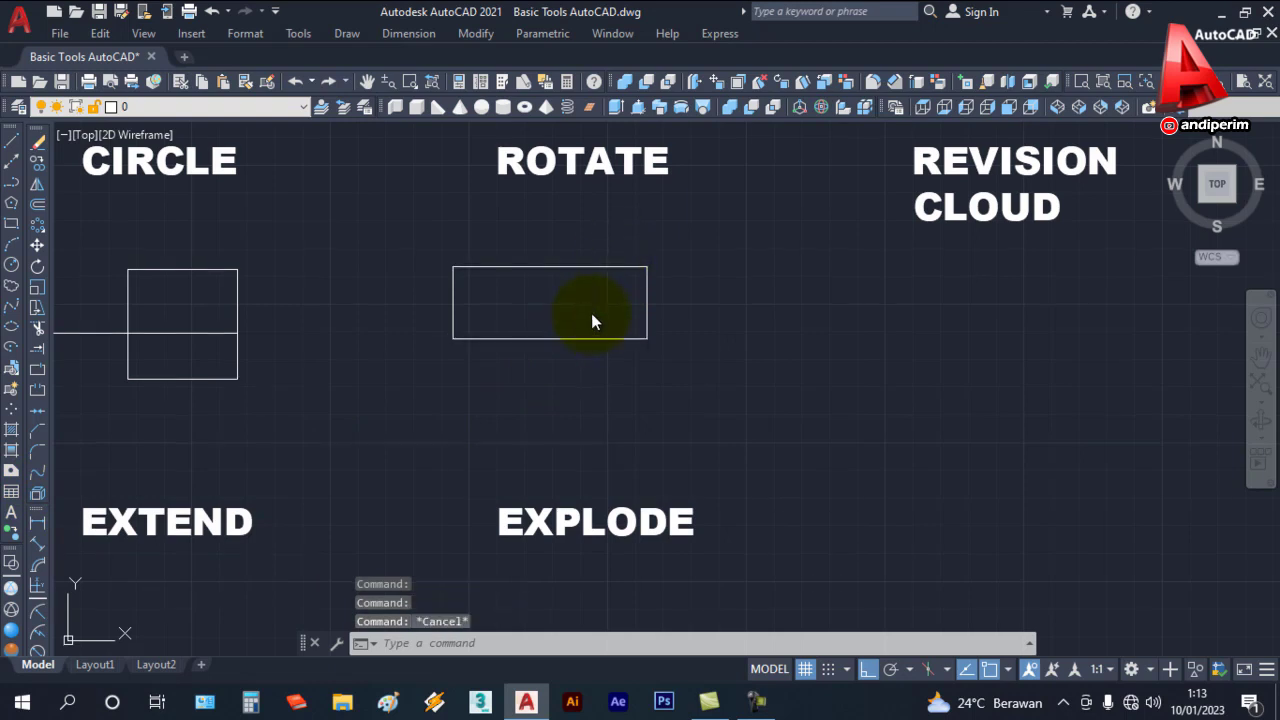
middle_click_drag(591, 313, 602, 299)
scroll(626, 375, "down", 2)
scroll(626, 375, "down", 1)
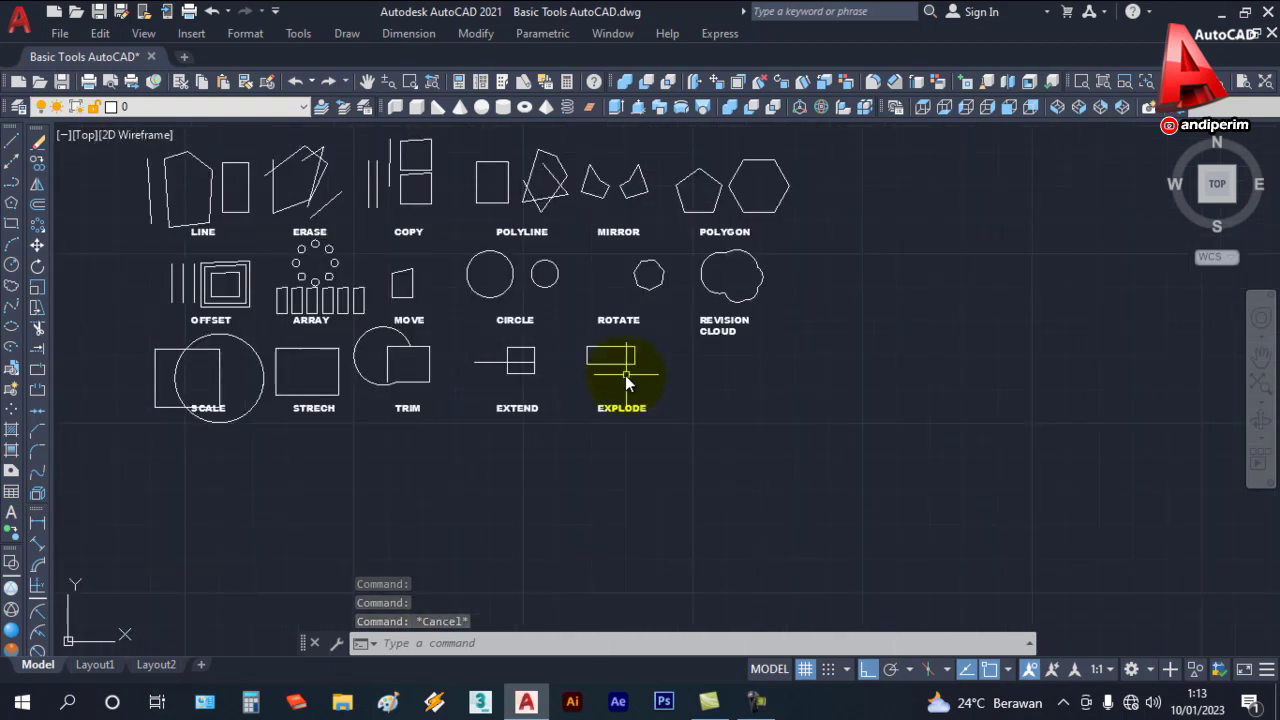
scroll(625, 375, "down", 2)
scroll(700, 505, "down", 1)
scroll(672, 518, "up", 2)
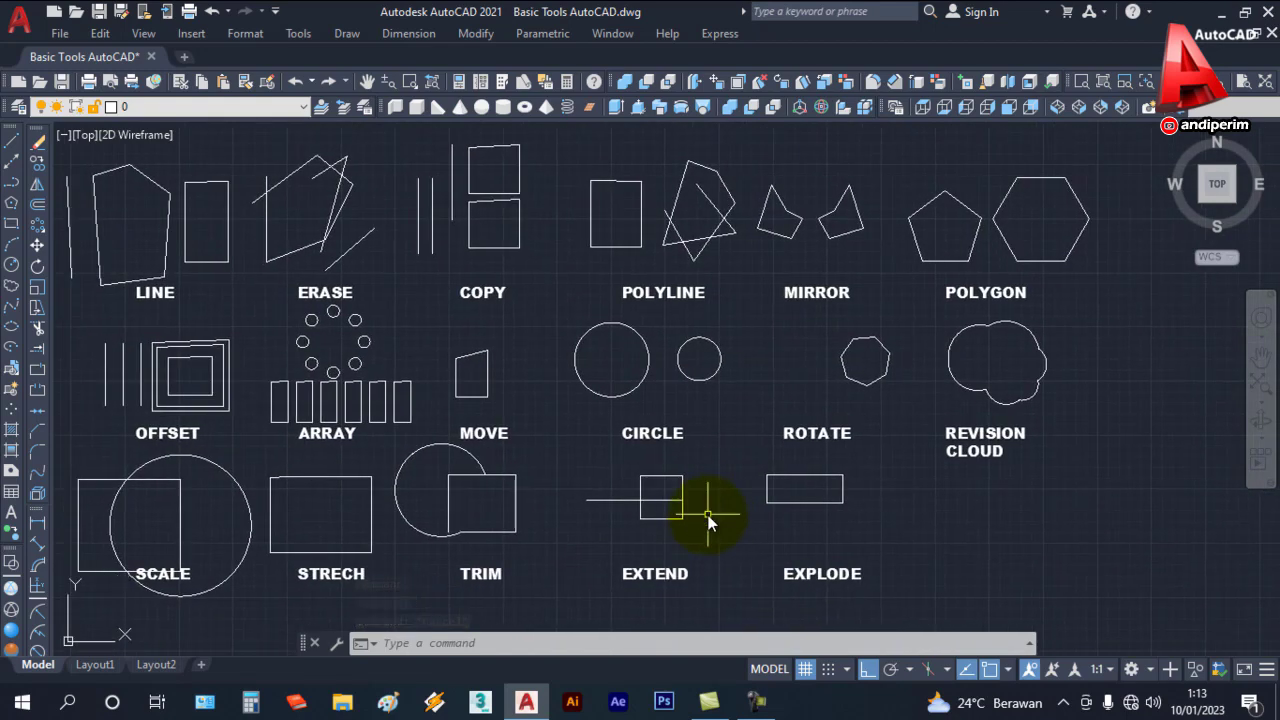